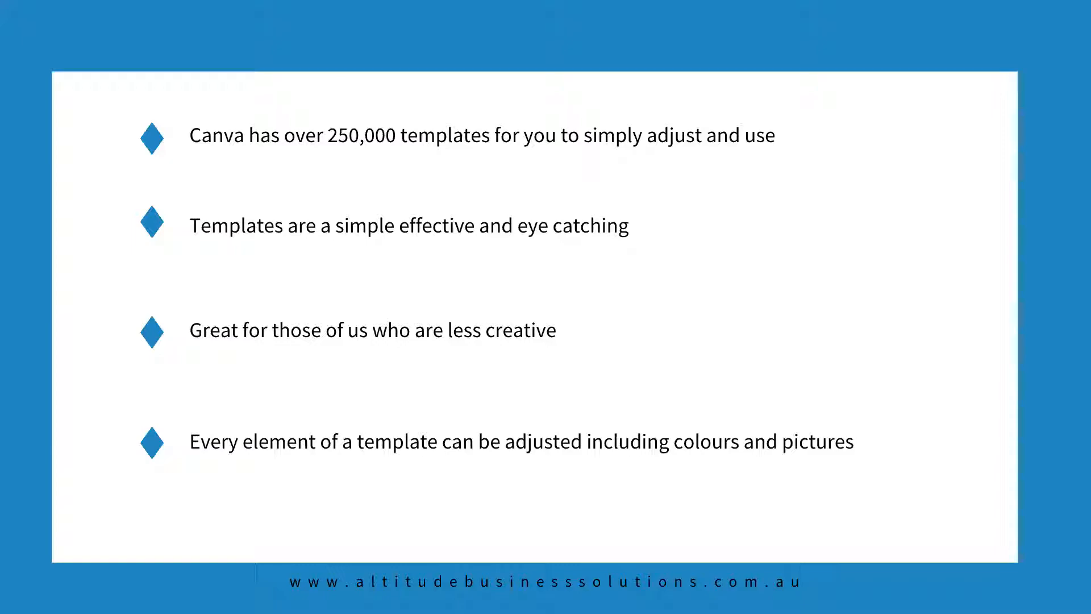
Step: Advance the presentation to the next slide
click(591, 170)
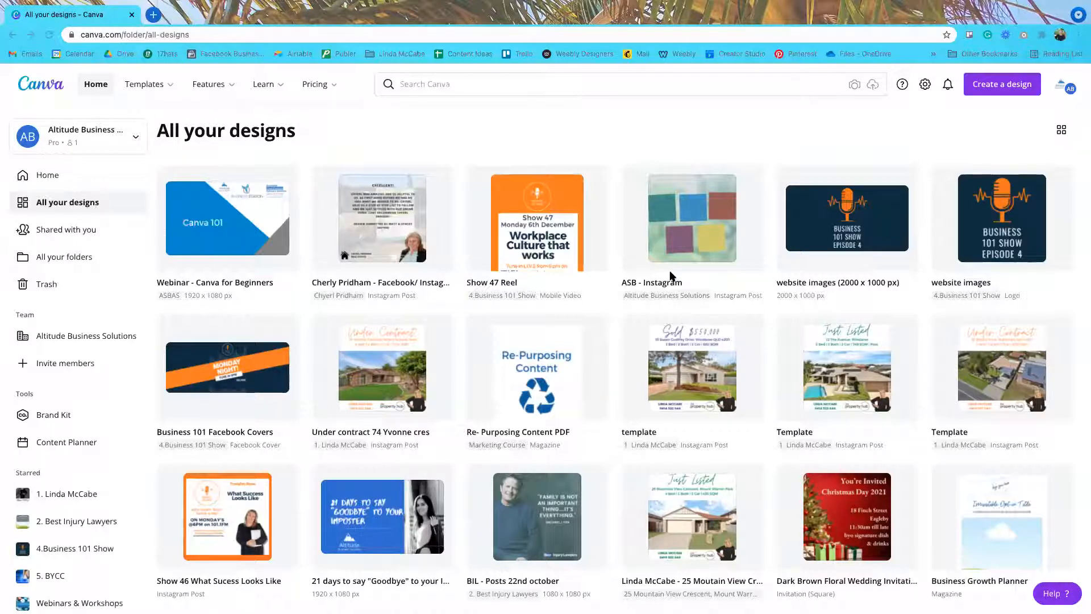
Step: Go back to the Canva Home page from the left sidebar
click(48, 177)
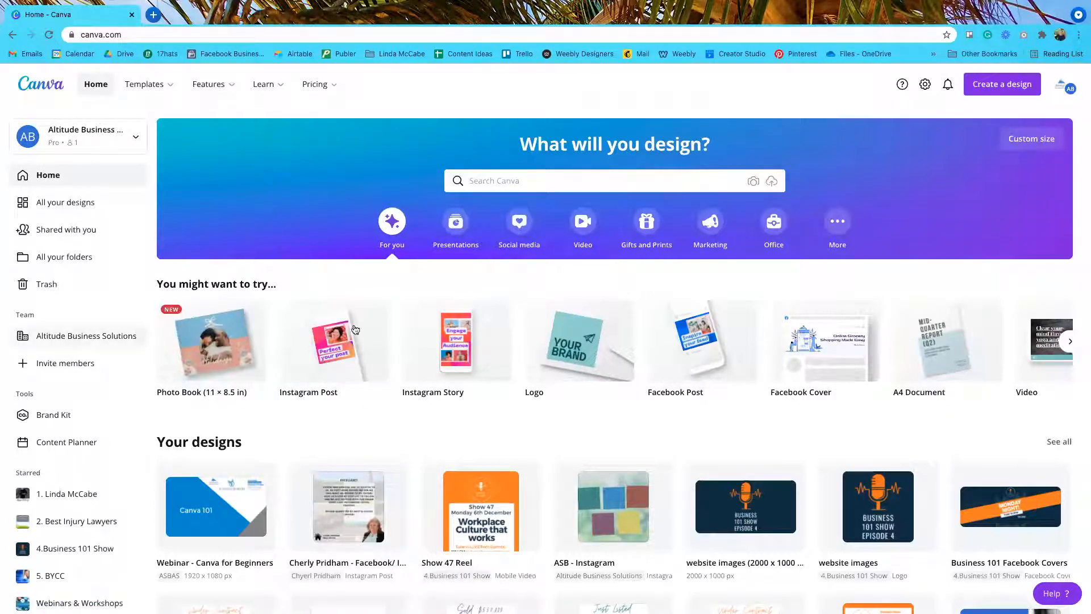
click(1071, 343)
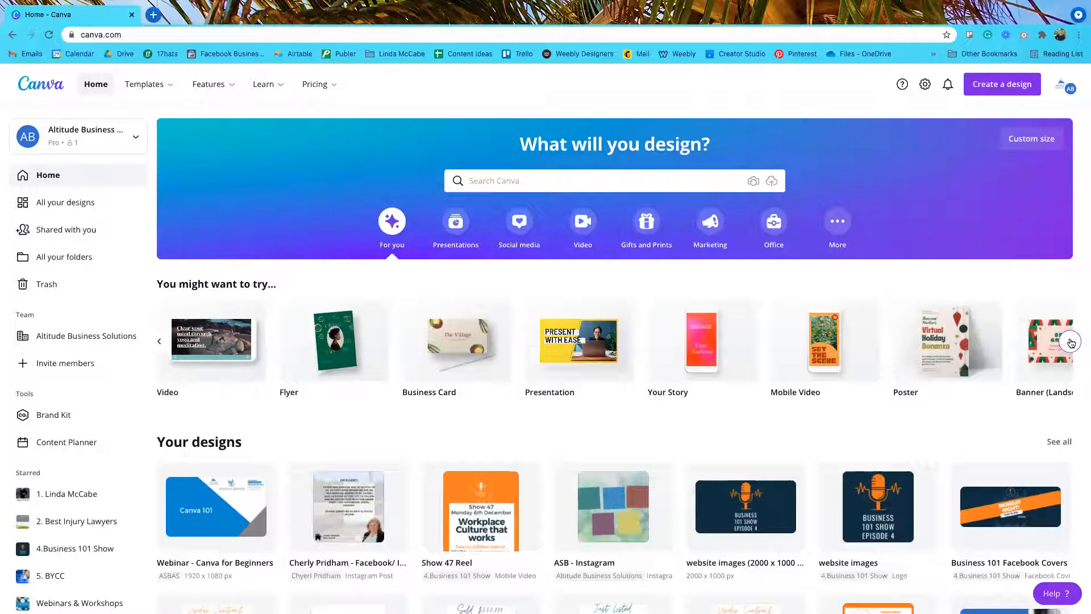
click(1070, 342)
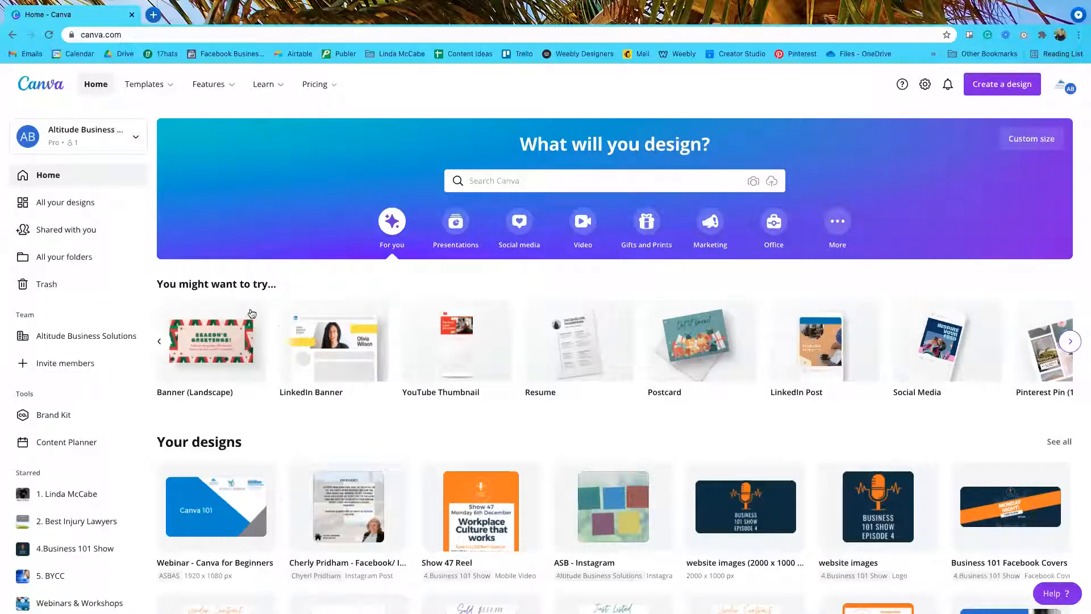
mouse_move(483, 352)
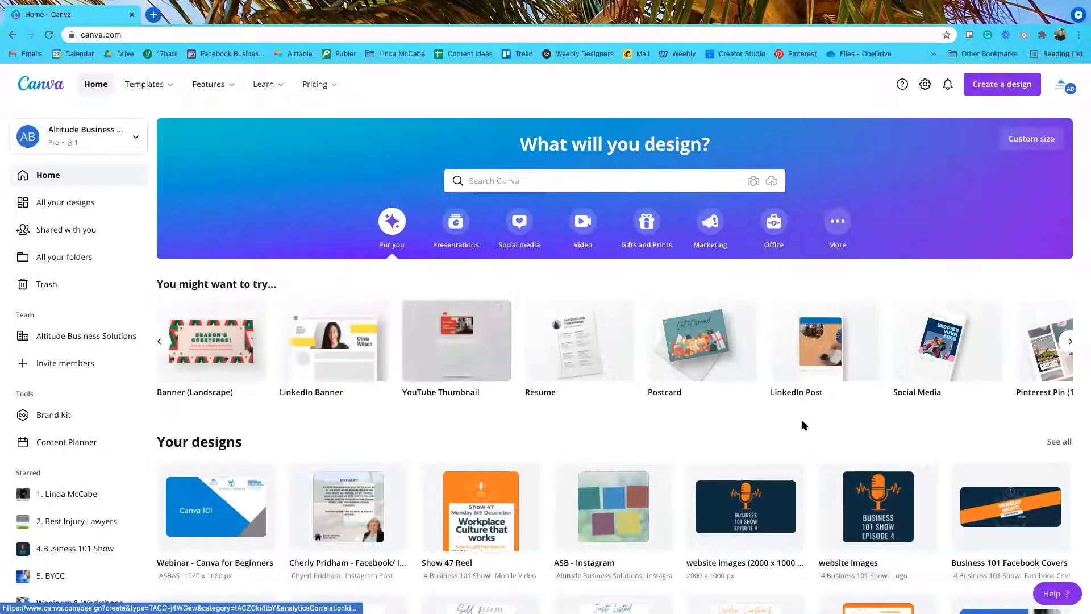
click(1069, 342)
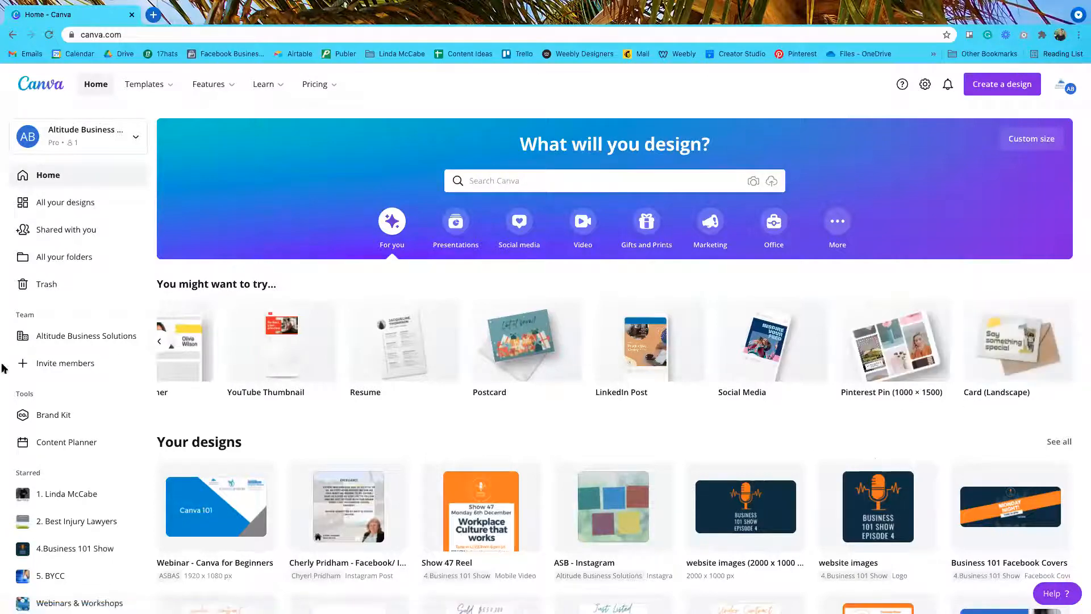
click(170, 342)
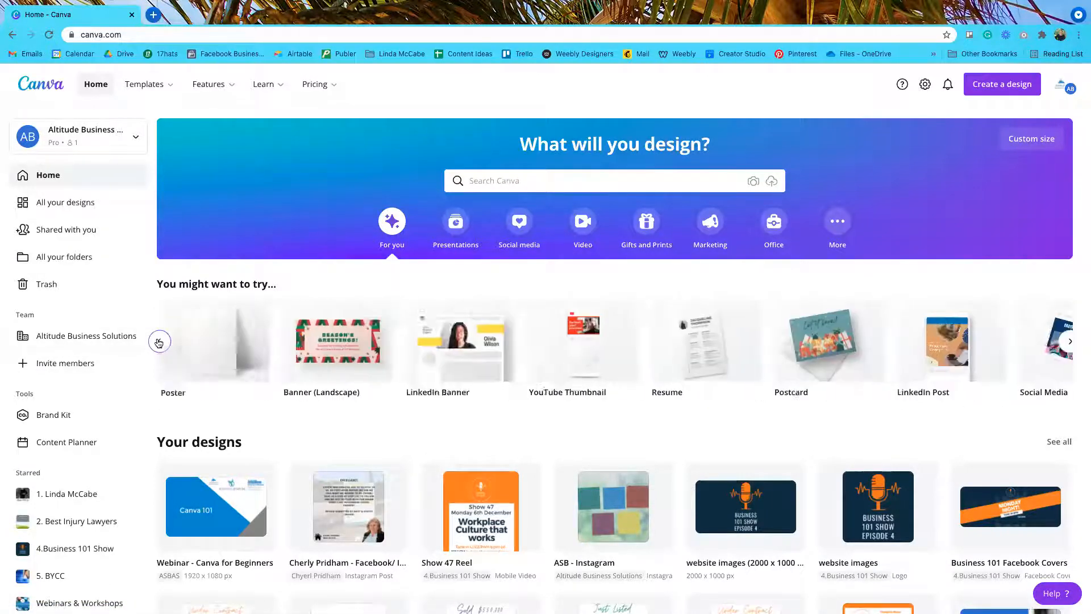
scroll(615, 413, down, 3)
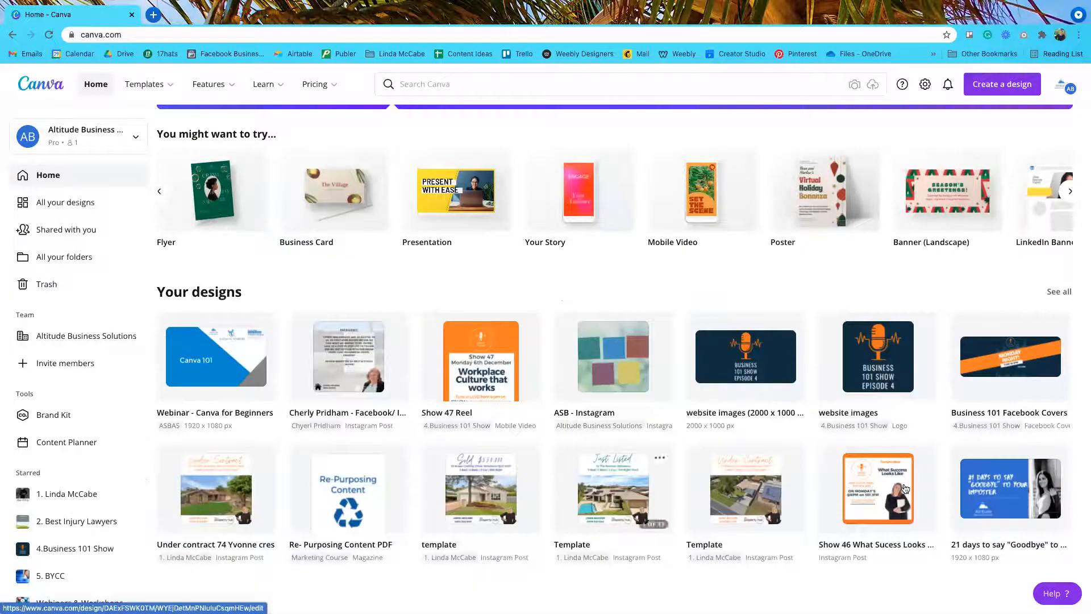
scroll(906, 488, down, 1)
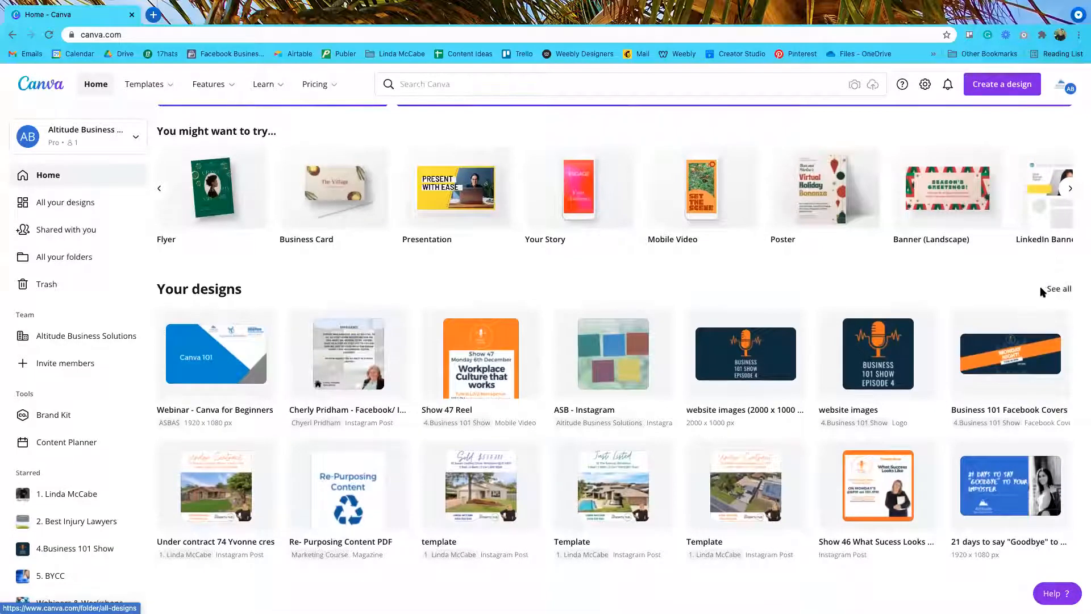
scroll(1055, 292, up, 2)
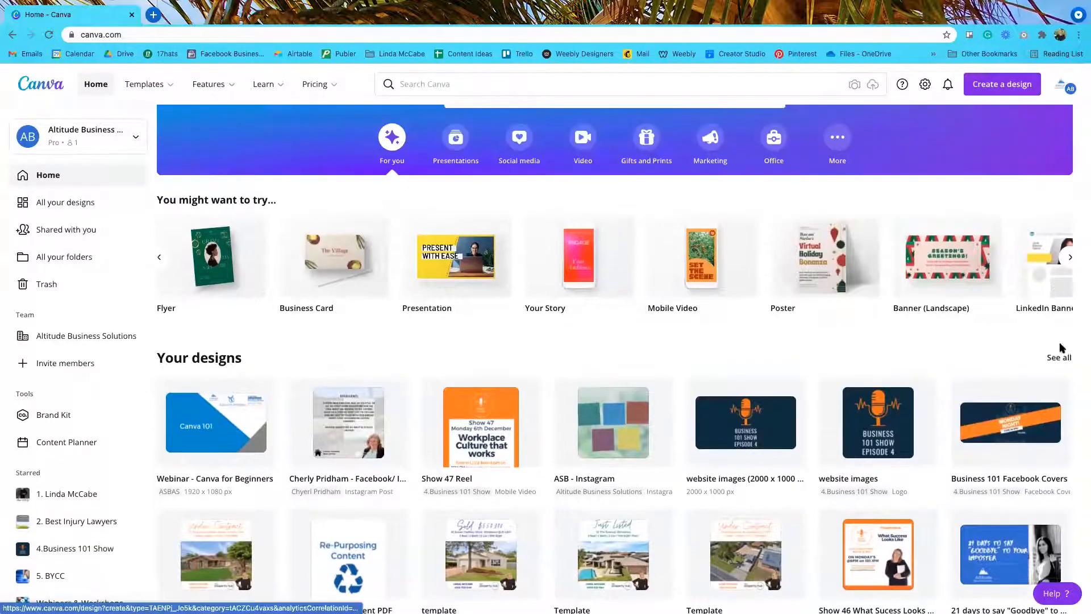
scroll(989, 344, up, 1)
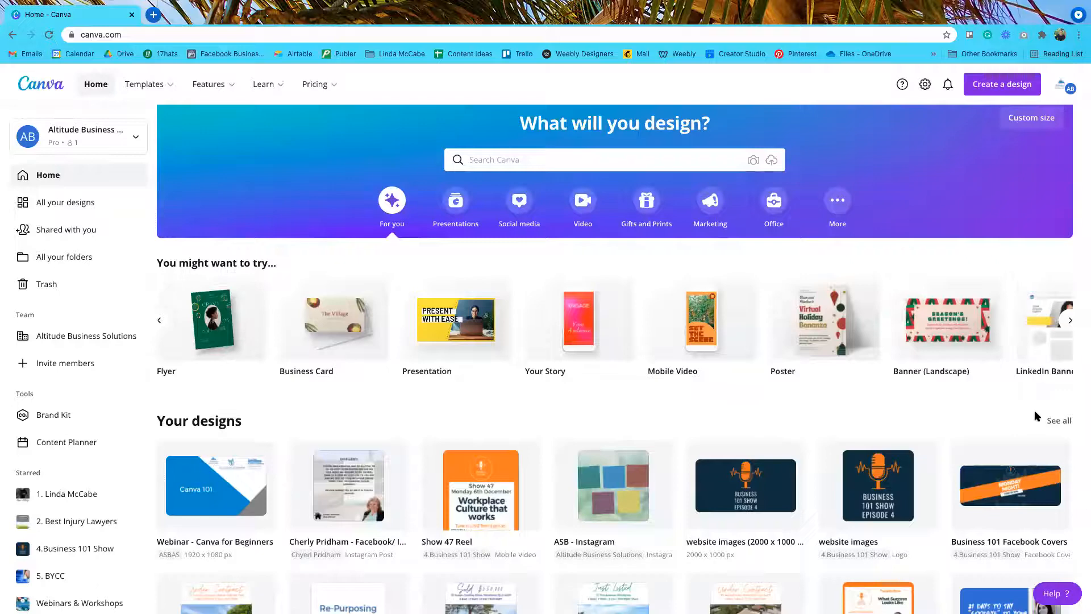
click(160, 321)
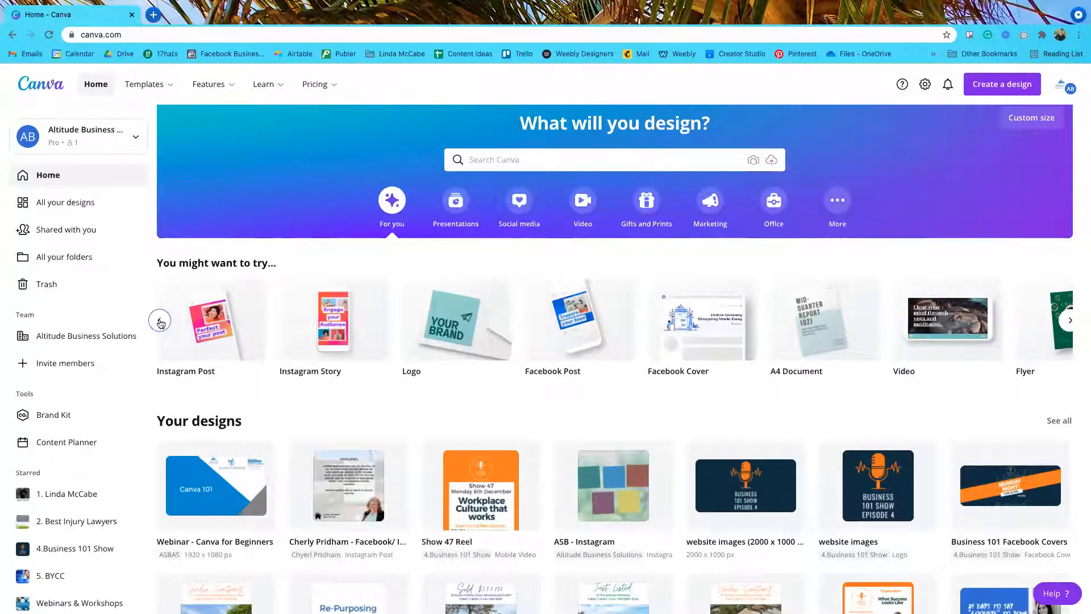
click(160, 321)
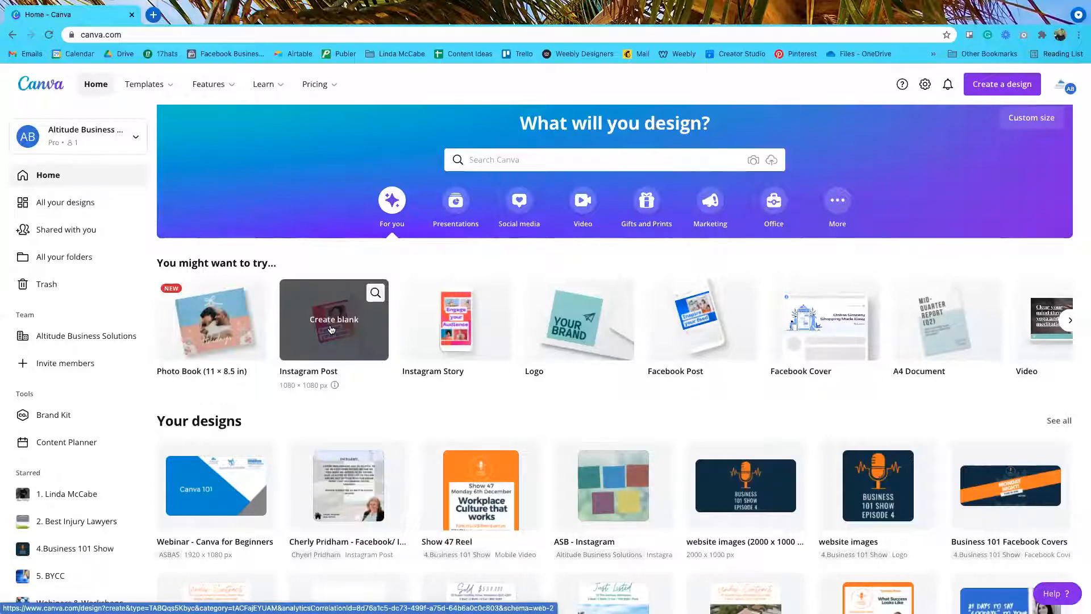
Step: Enter 'instagram' in the Create a design list, then bring up the main Search Canva panel
click(998, 89)
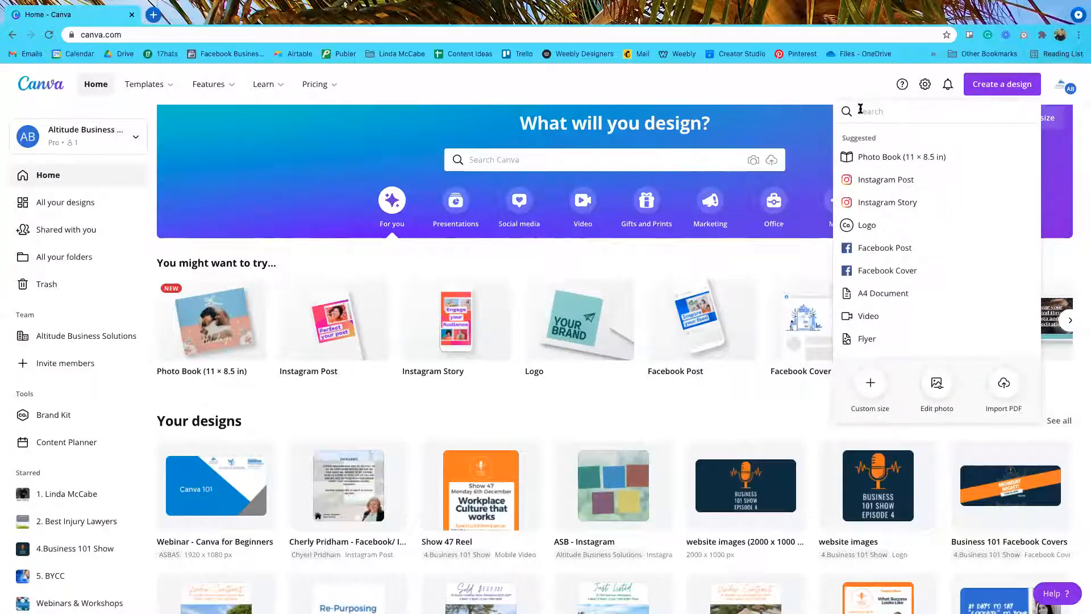
text(instagram)
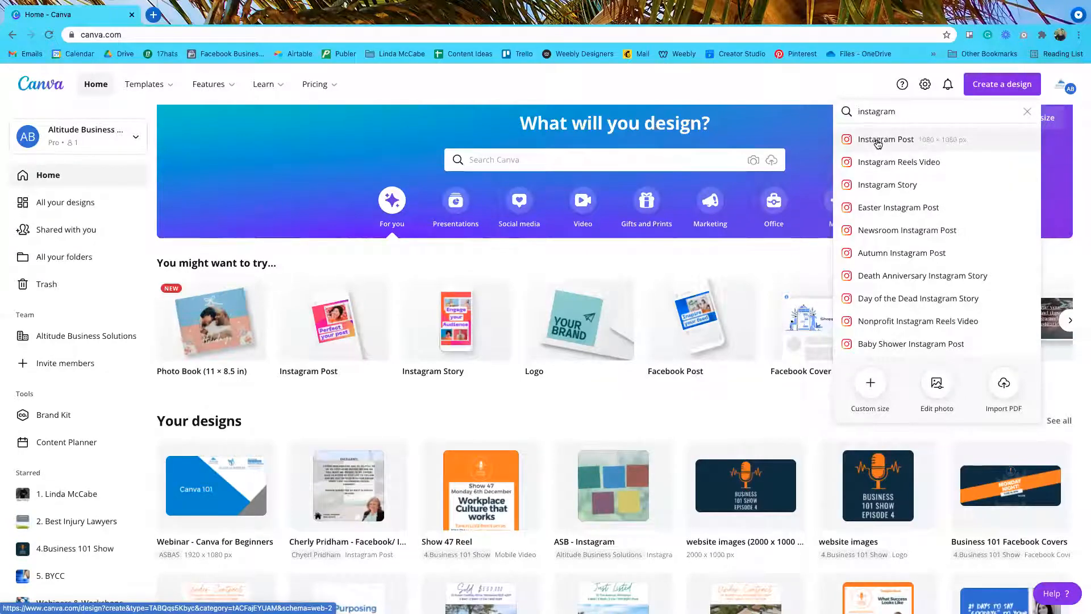
click(498, 161)
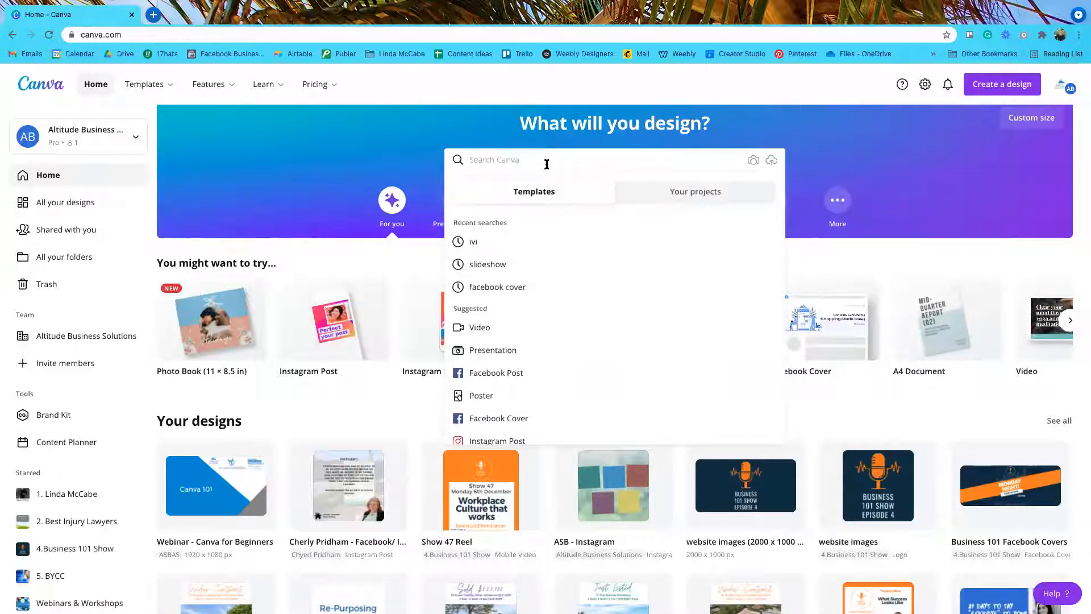
Step: Search Canva for 'instagram', check Your projects, then choose the Instagram Post suggestion
text(instagram)
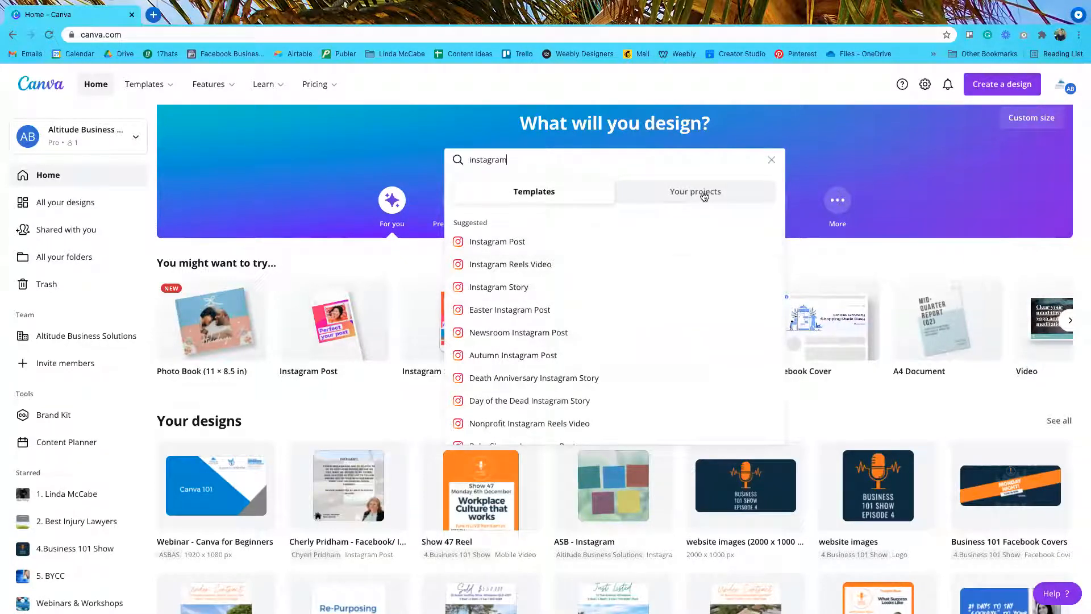
click(686, 195)
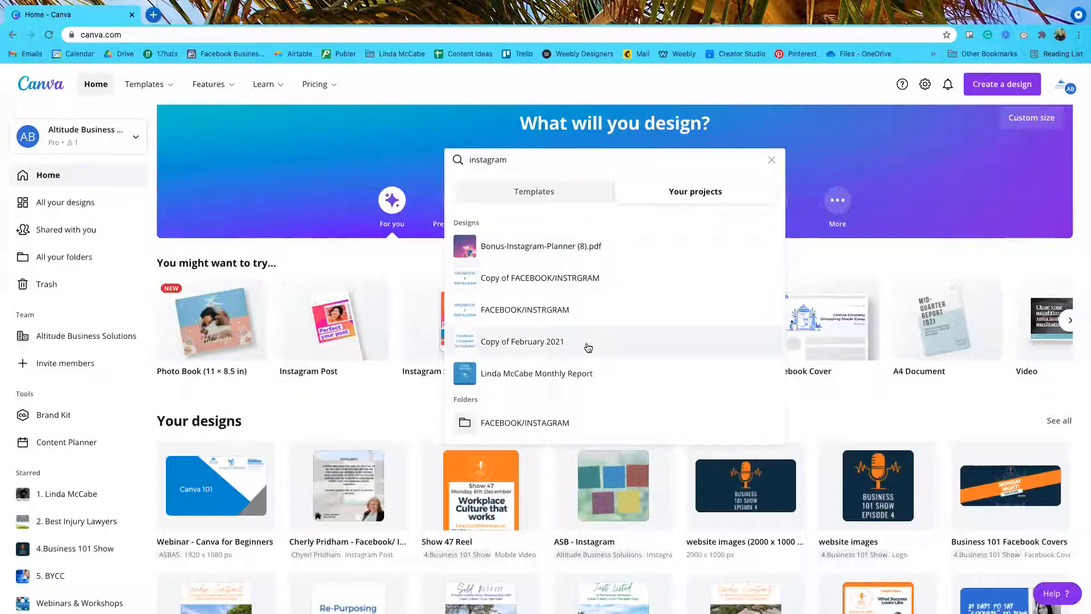
scroll(586, 346, down, 2)
scroll(564, 243, up, 2)
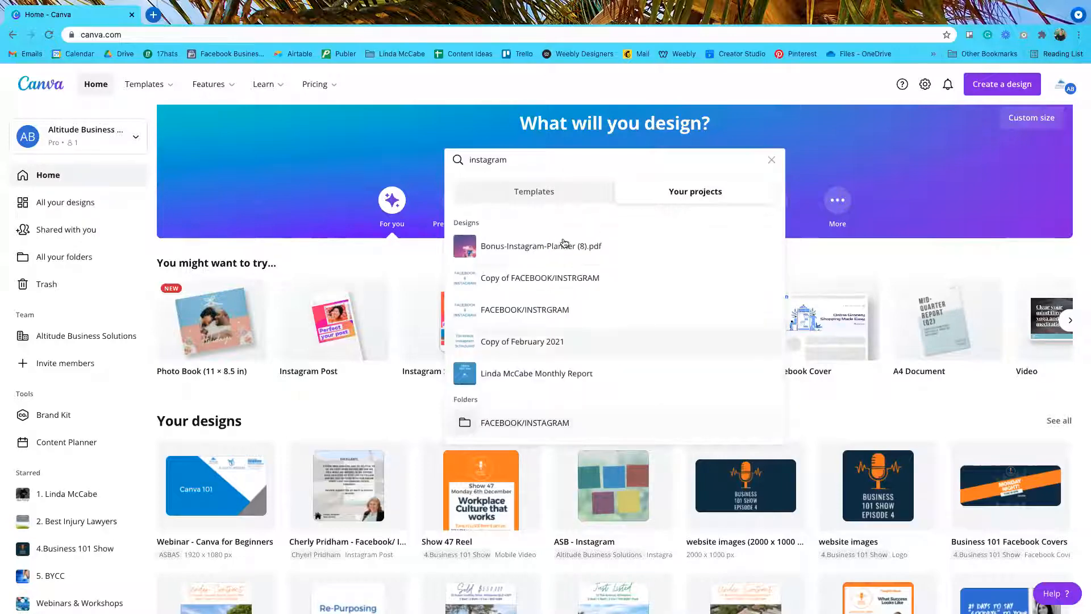
click(534, 193)
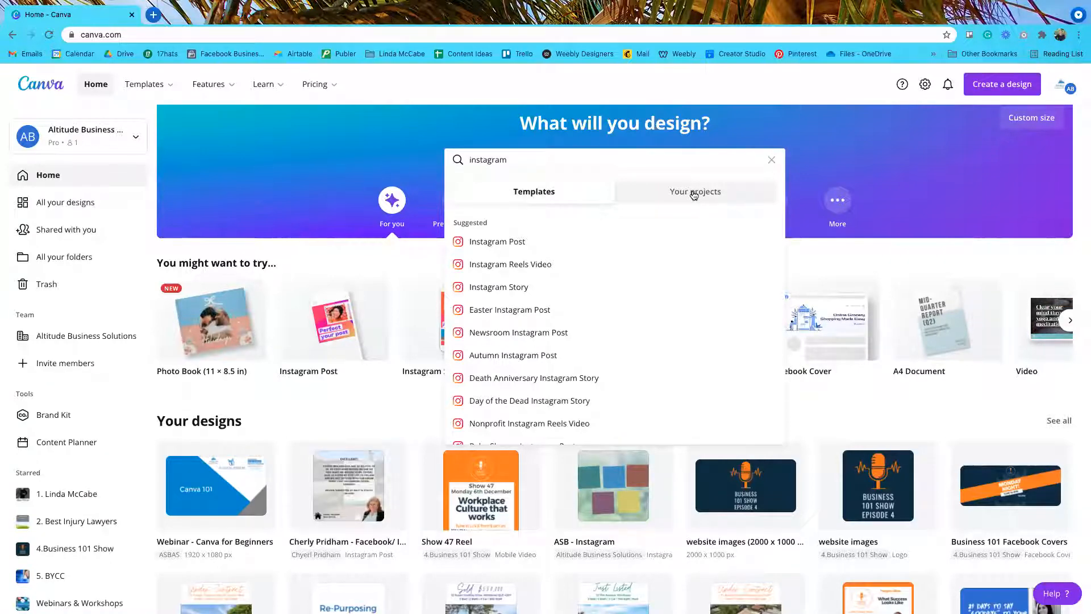
click(491, 243)
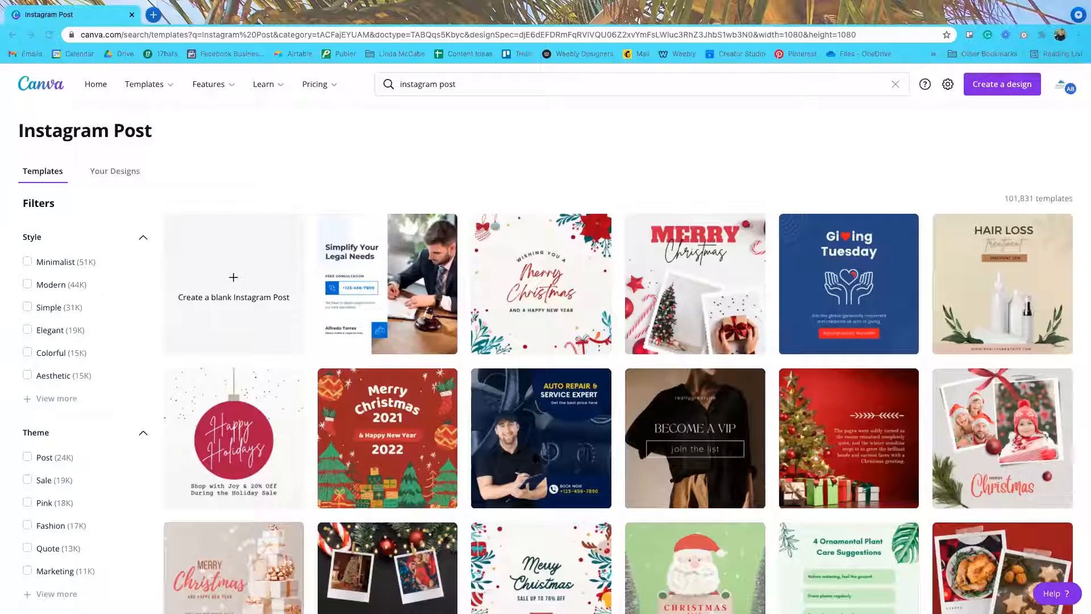
Step: Browse the 101,831 Instagram Post templates by scrolling down and back up
scroll(704, 444, down, 3)
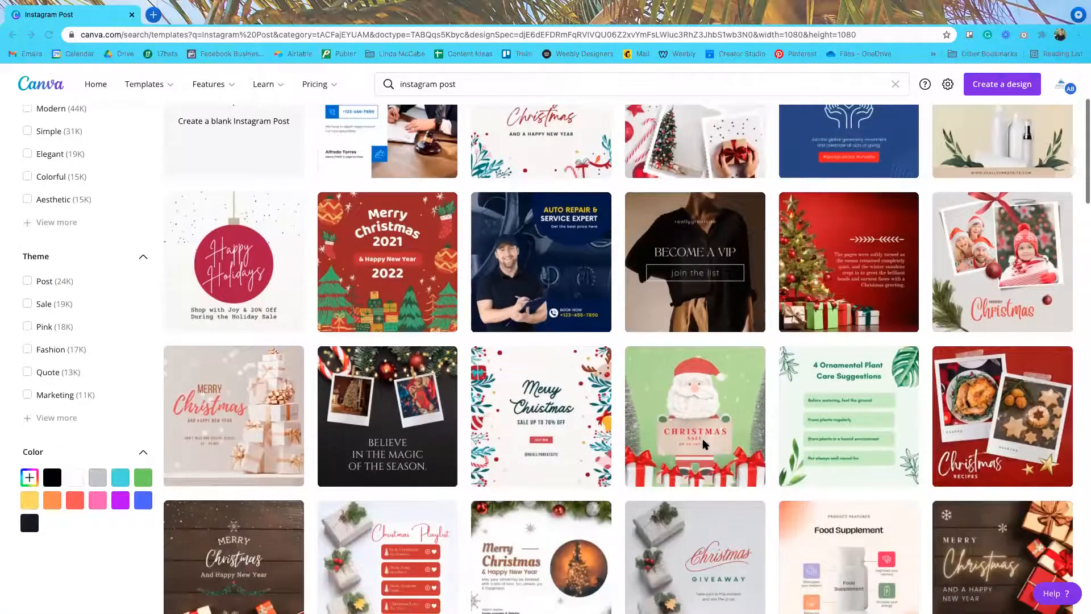
scroll(705, 444, down, 4)
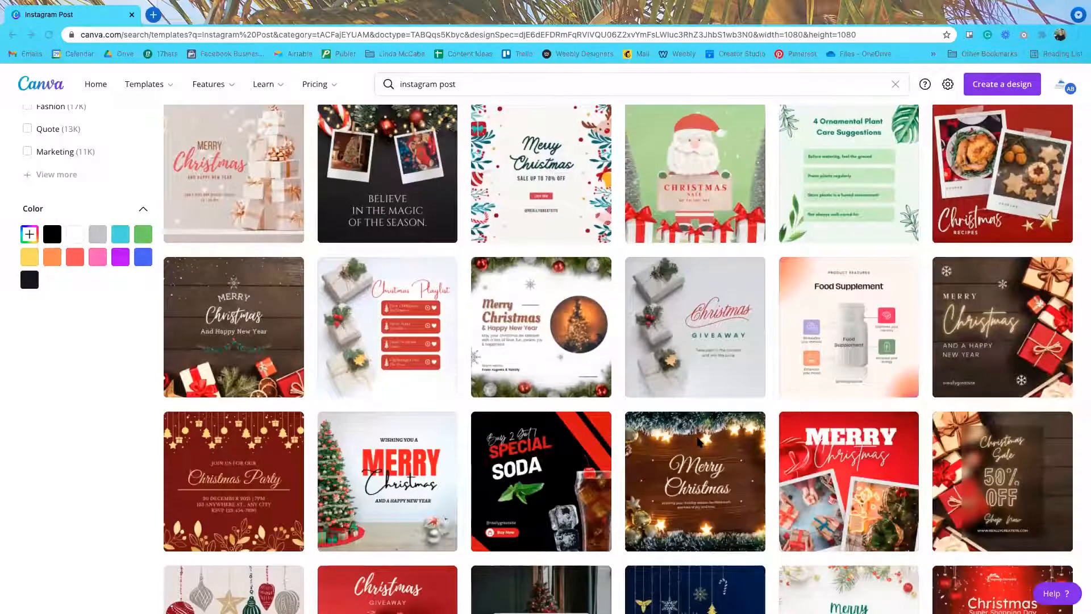
scroll(700, 442, up, 1)
scroll(699, 442, up, 6)
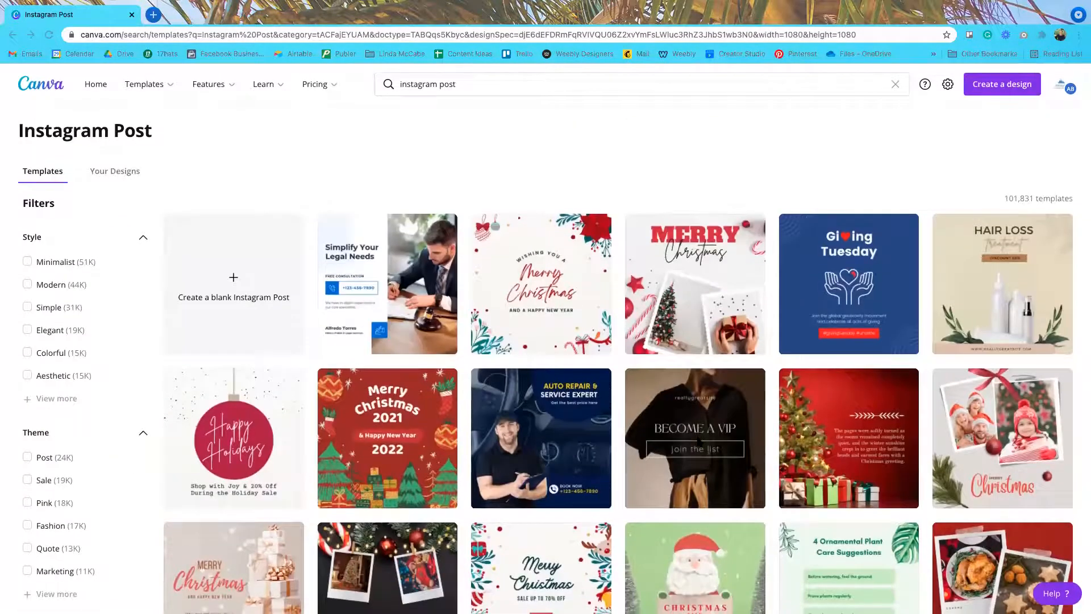
scroll(699, 442, down, 1)
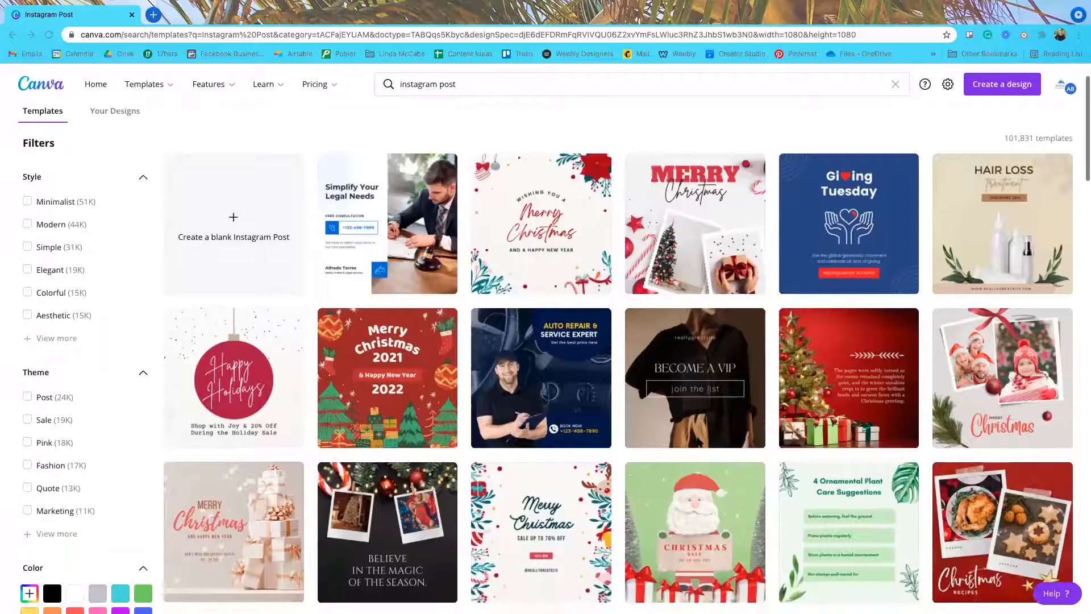
scroll(698, 441, down, 4)
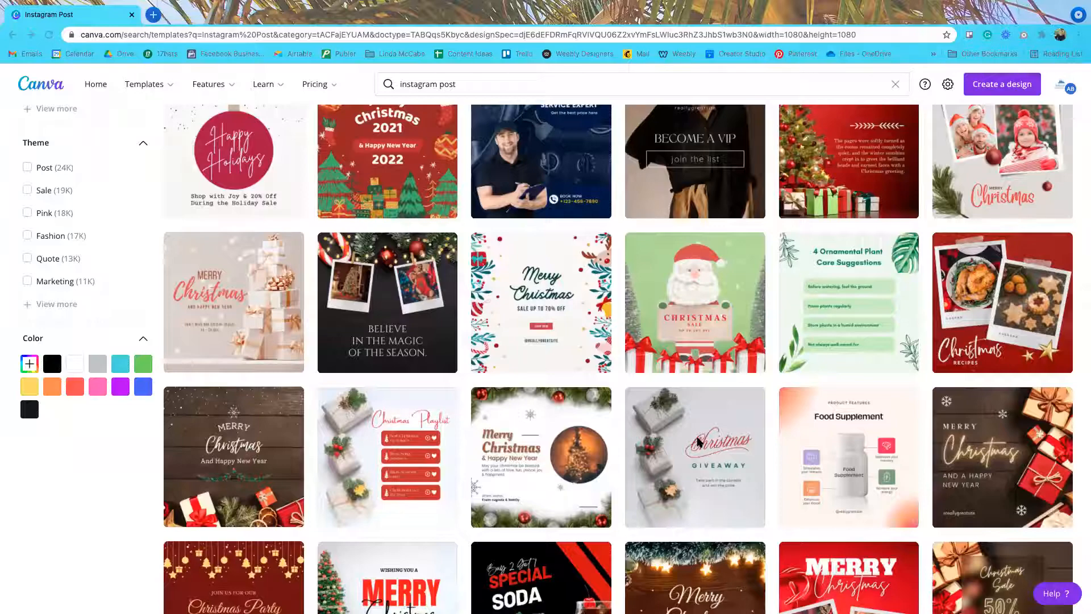
scroll(698, 442, down, 3)
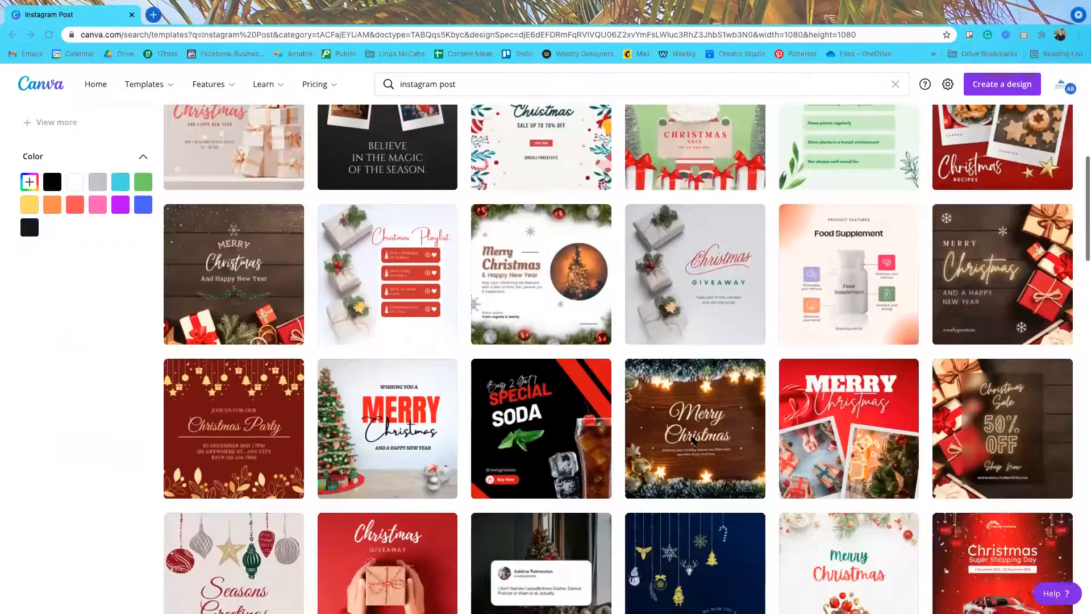
scroll(690, 441, down, 3)
scroll(688, 447, down, 2)
scroll(690, 447, down, 5)
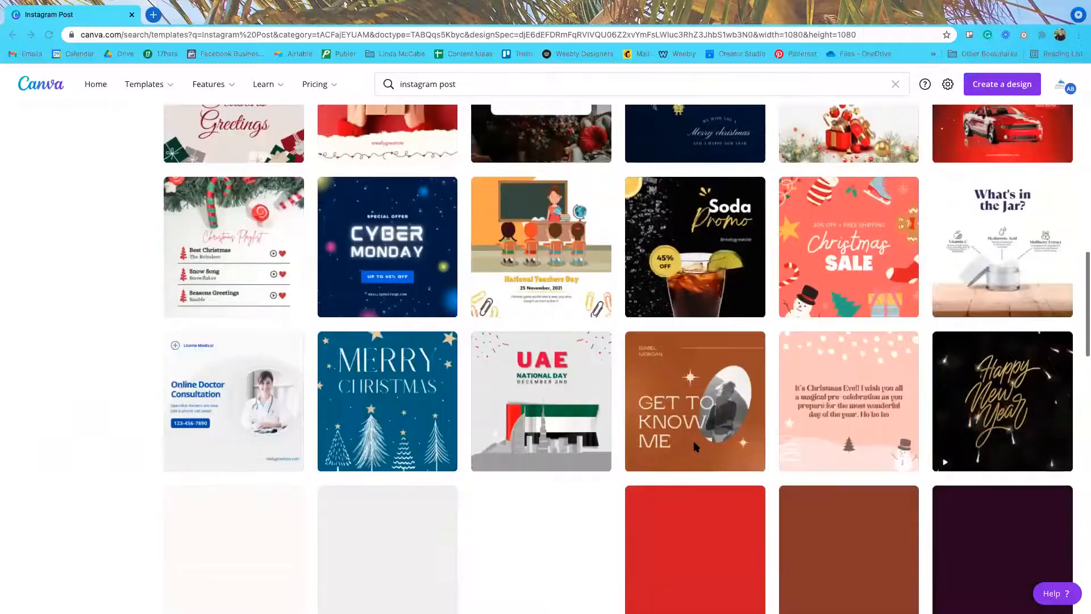
scroll(694, 442, down, 5)
scroll(694, 442, up, 15)
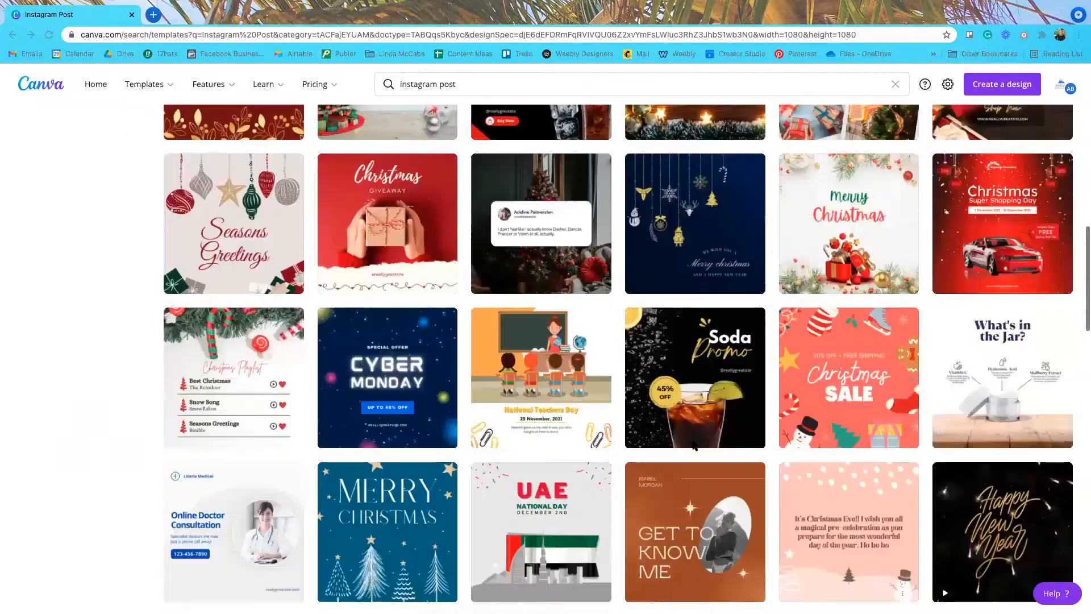
scroll(371, 277, up, 10)
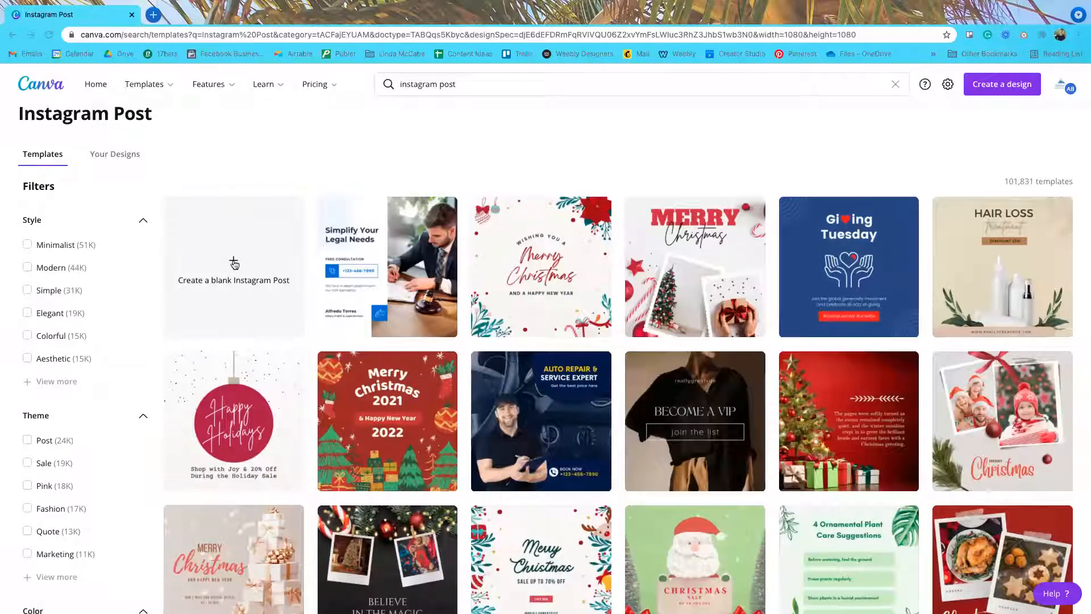
Step: Start a new blank Instagram Post design
click(235, 263)
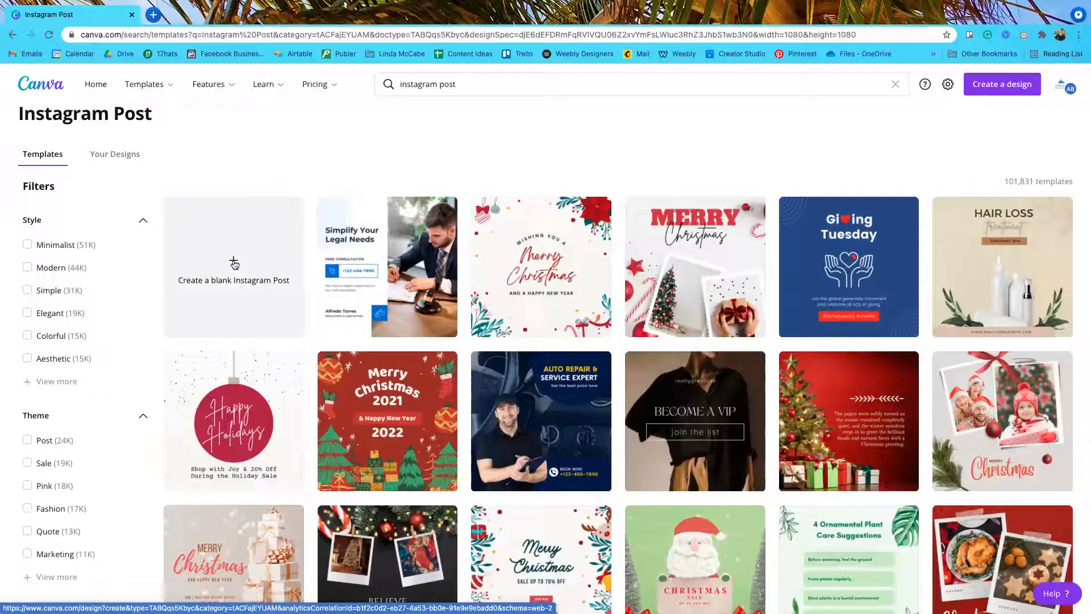
click(233, 263)
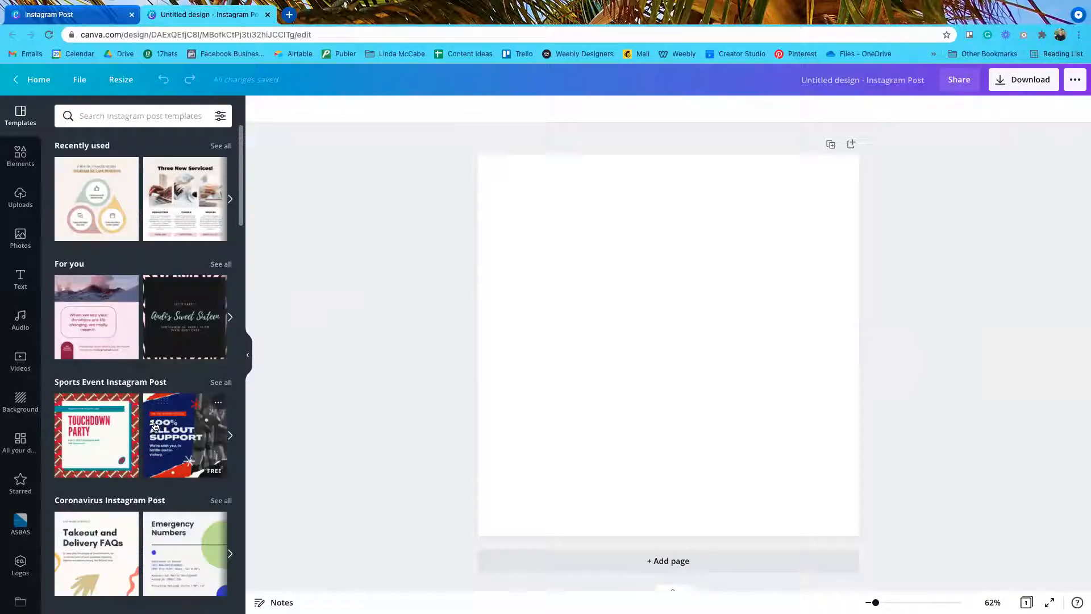
scroll(155, 427, down, 5)
scroll(153, 431, down, 5)
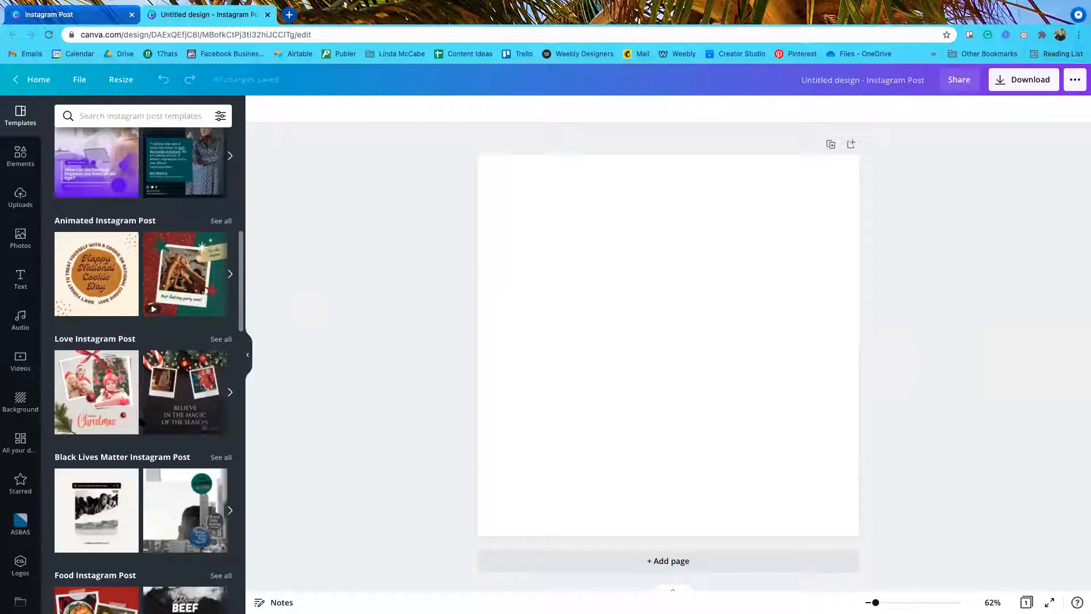
scroll(146, 422, down, 4)
scroll(141, 419, down, 4)
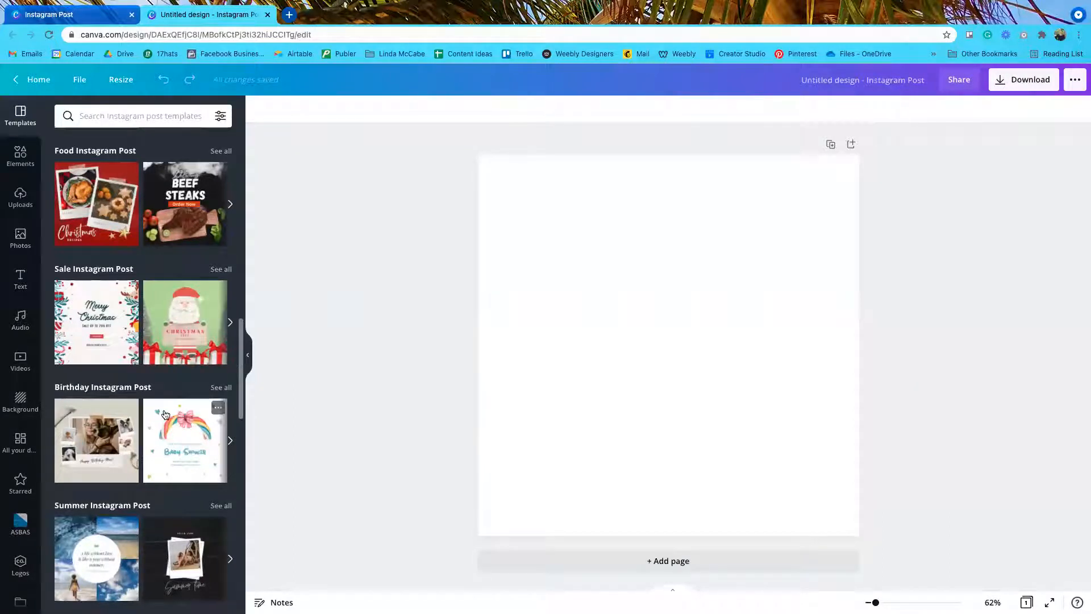
scroll(165, 414, down, 2)
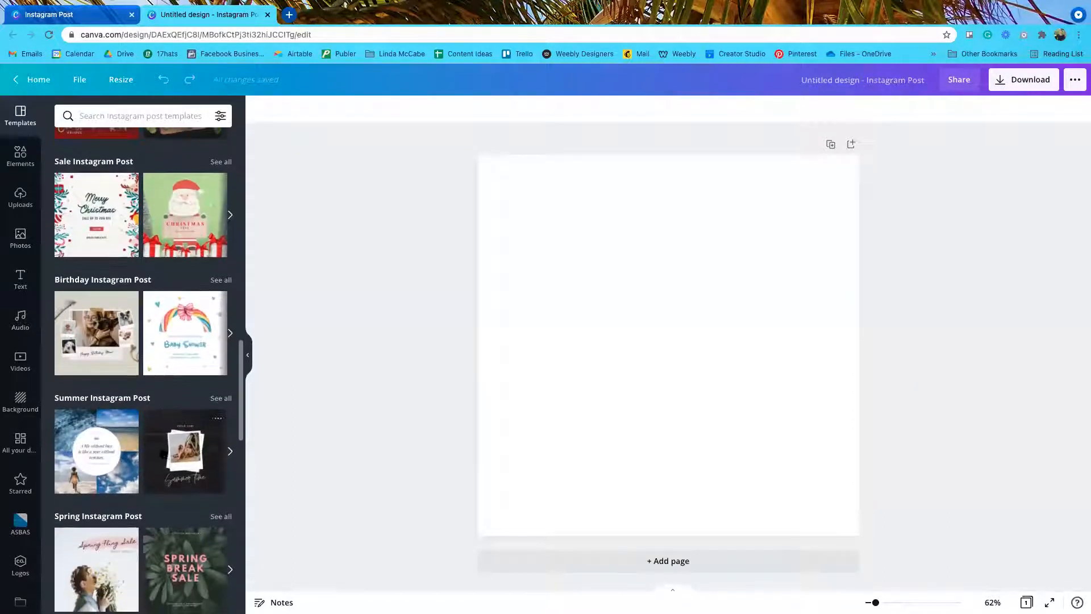
scroll(164, 453, down, 5)
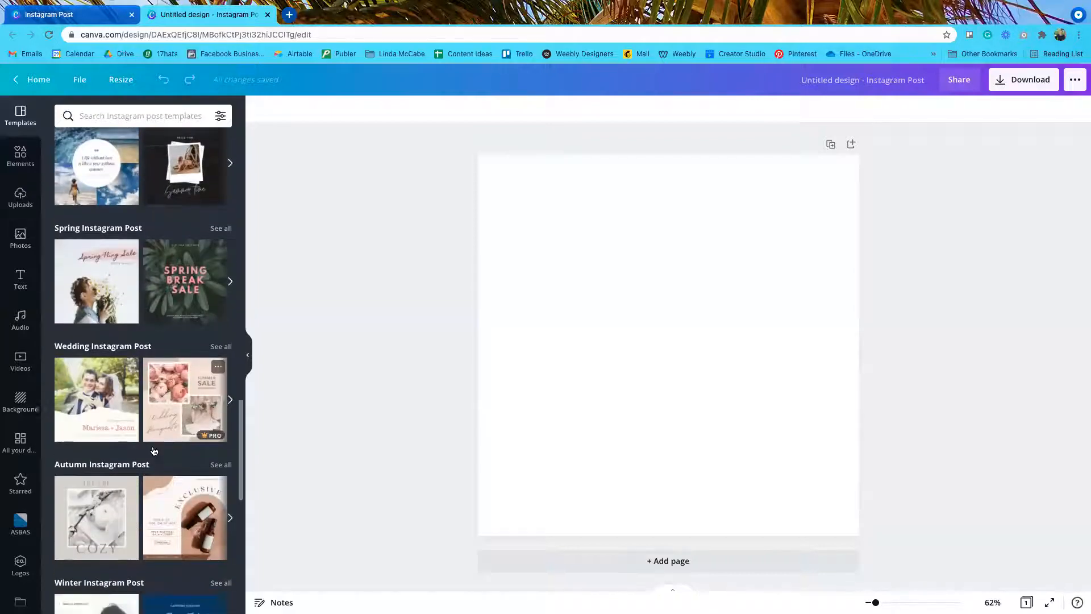
scroll(153, 450, down, 6)
scroll(154, 451, down, 3)
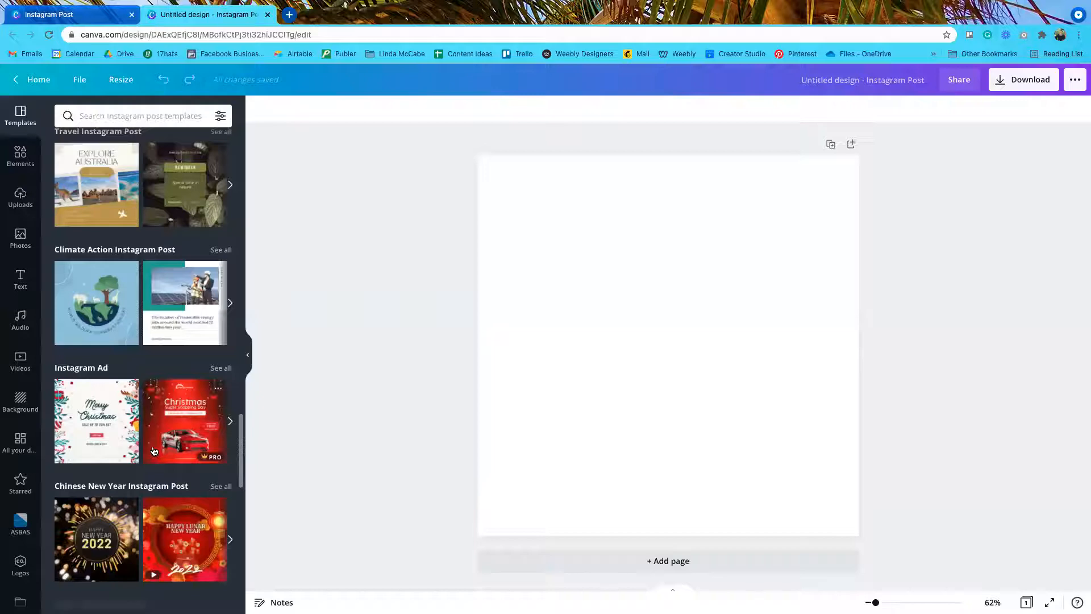
scroll(154, 450, up, 20)
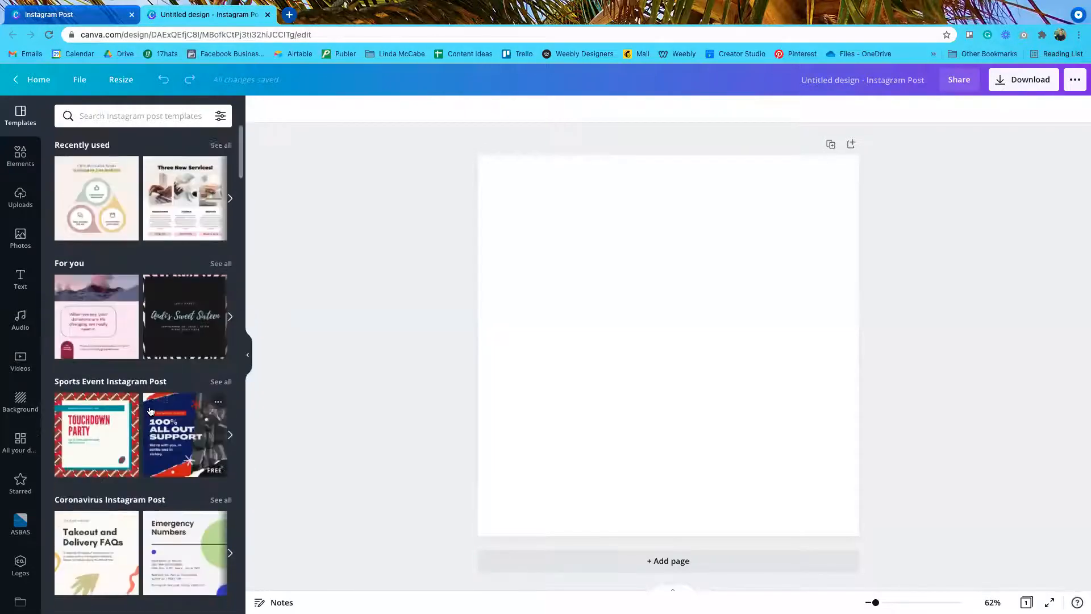
Step: Search the templates for 'easter' and scroll through the Easter results
click(98, 113)
text(eas)
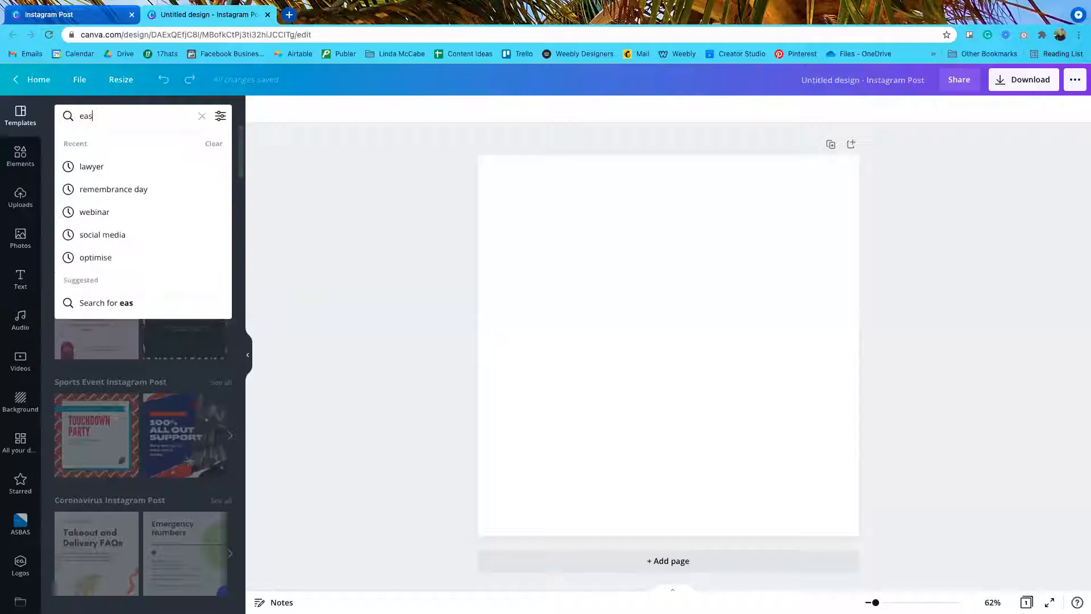
text(ter)
key(Return)
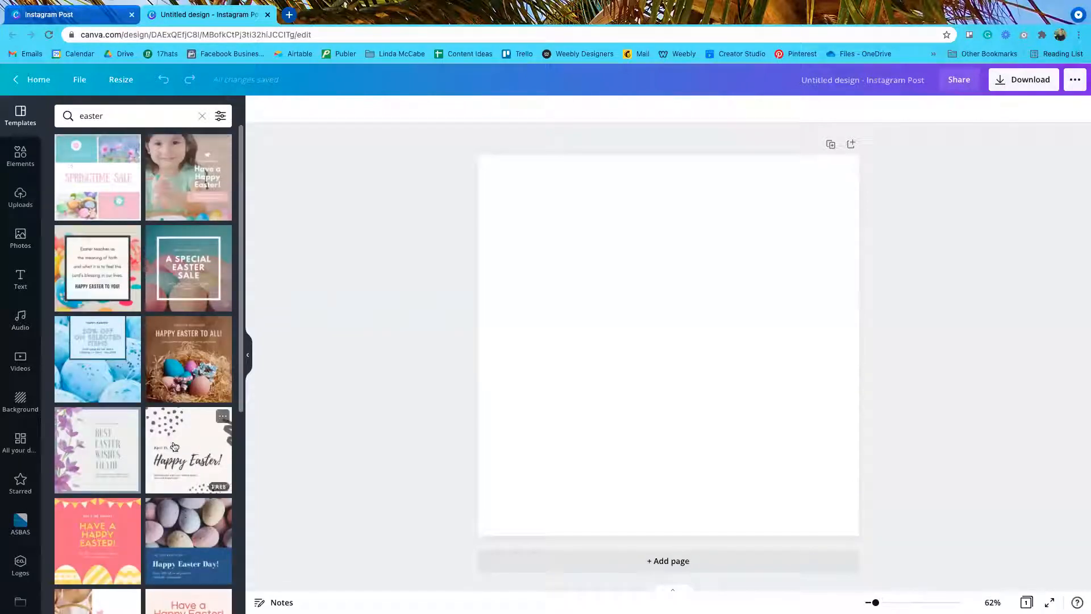
scroll(175, 446, down, 3)
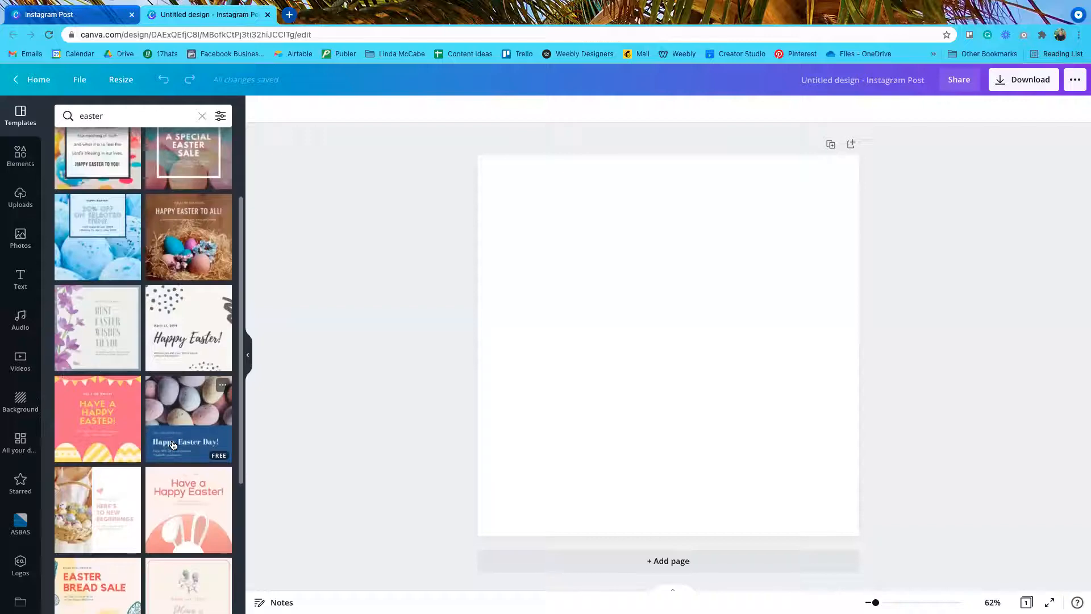
scroll(174, 448, down, 2)
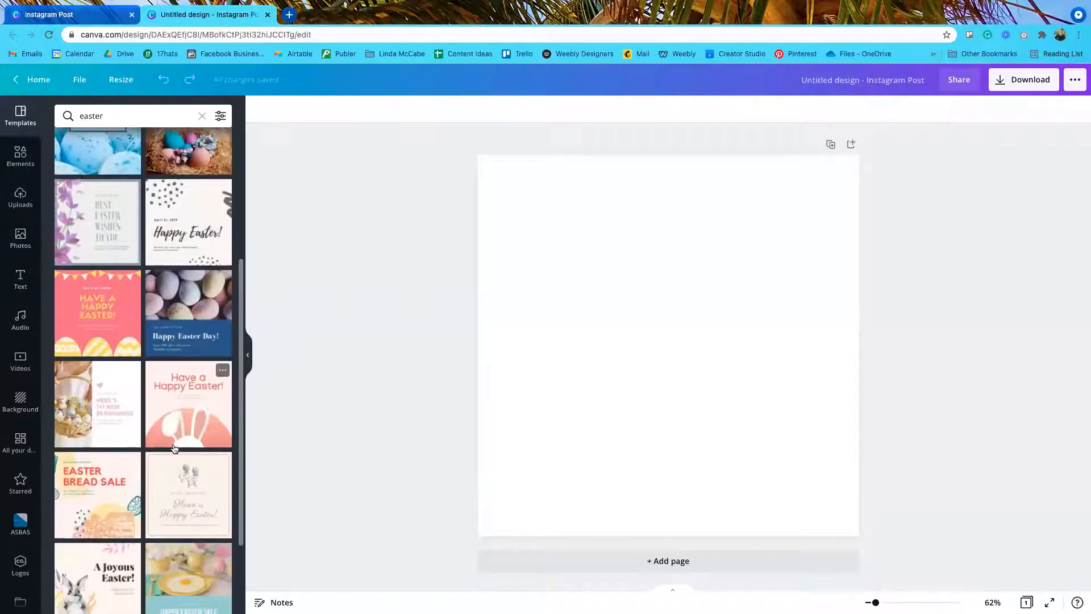
scroll(174, 449, down, 2)
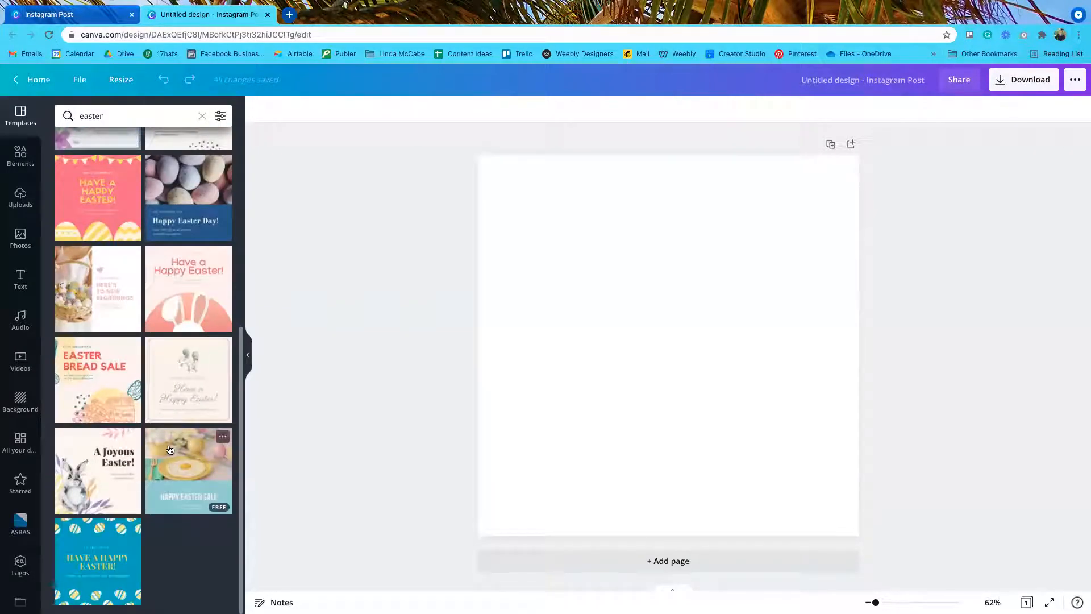
scroll(168, 446, up, 6)
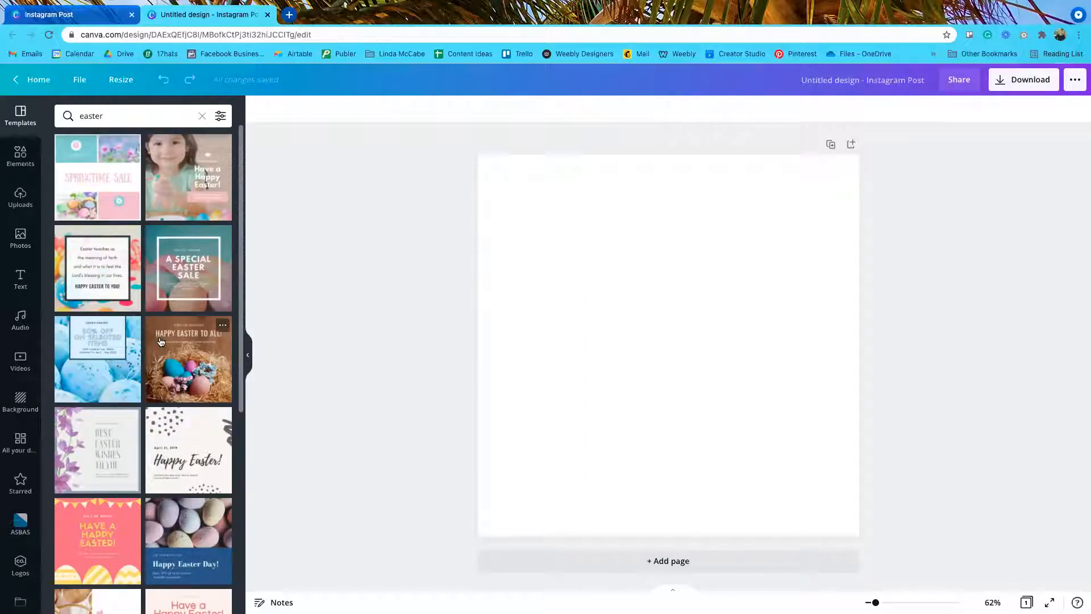
scroll(161, 341, down, 2)
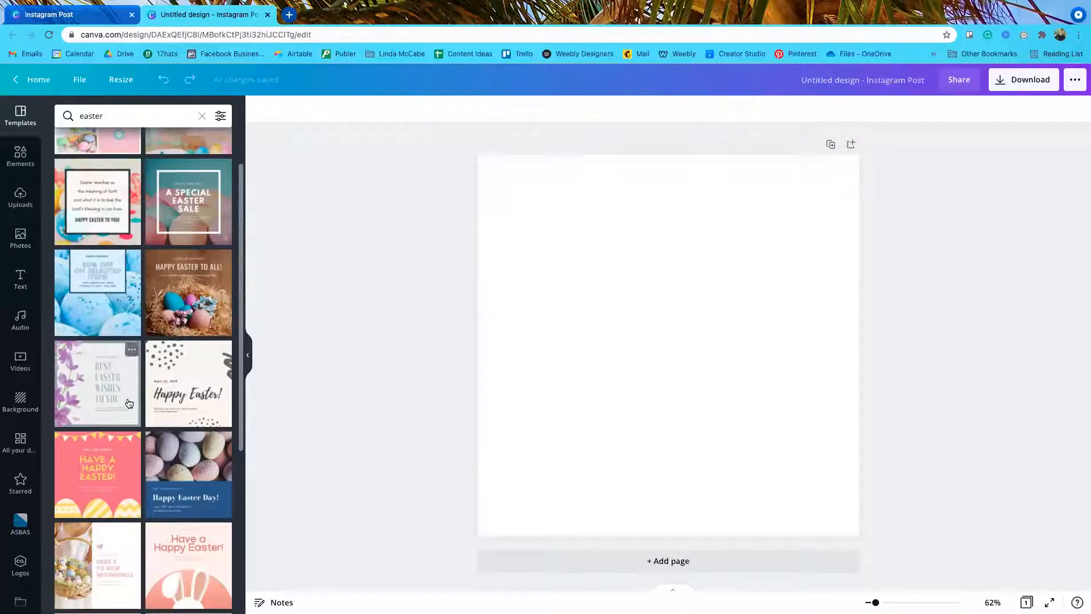
scroll(146, 397, down, 2)
scroll(147, 397, down, 2)
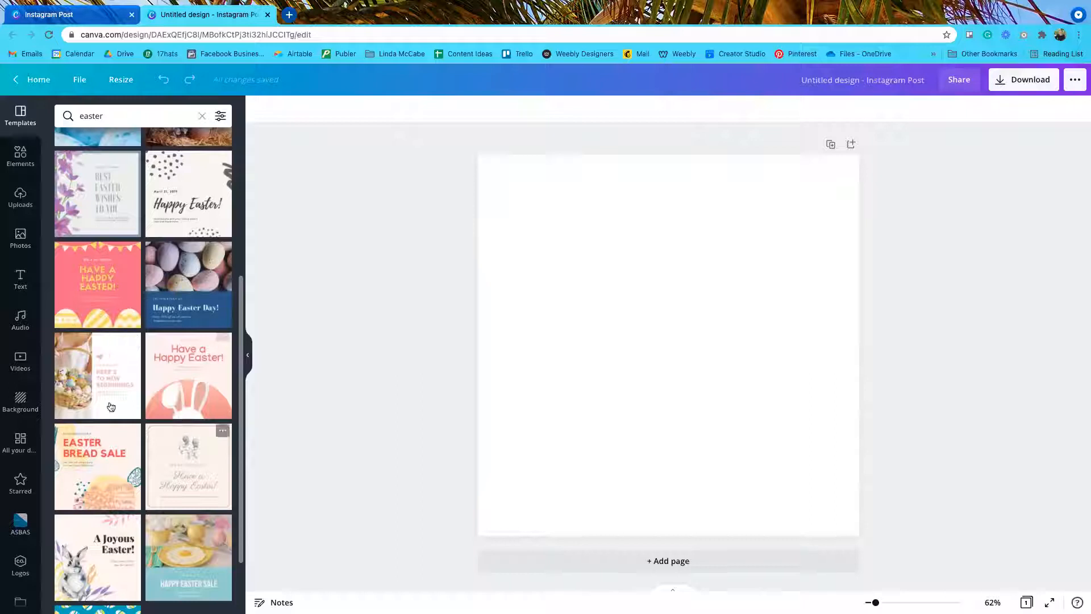
Step: Apply the 'Here's to new beginnings' Easter basket template, then bring up the Photos library
click(99, 371)
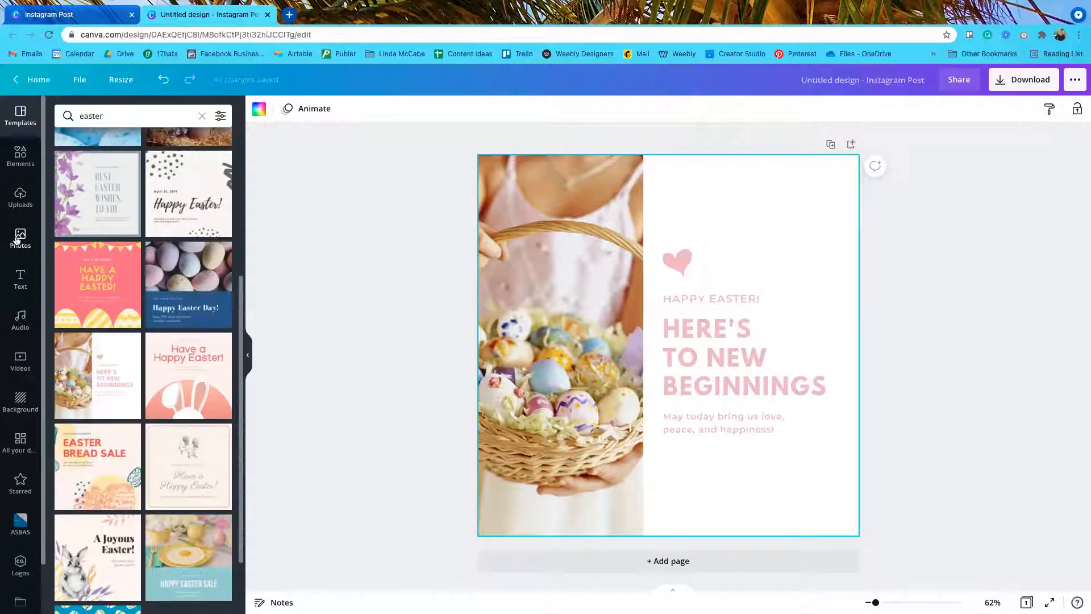
click(17, 241)
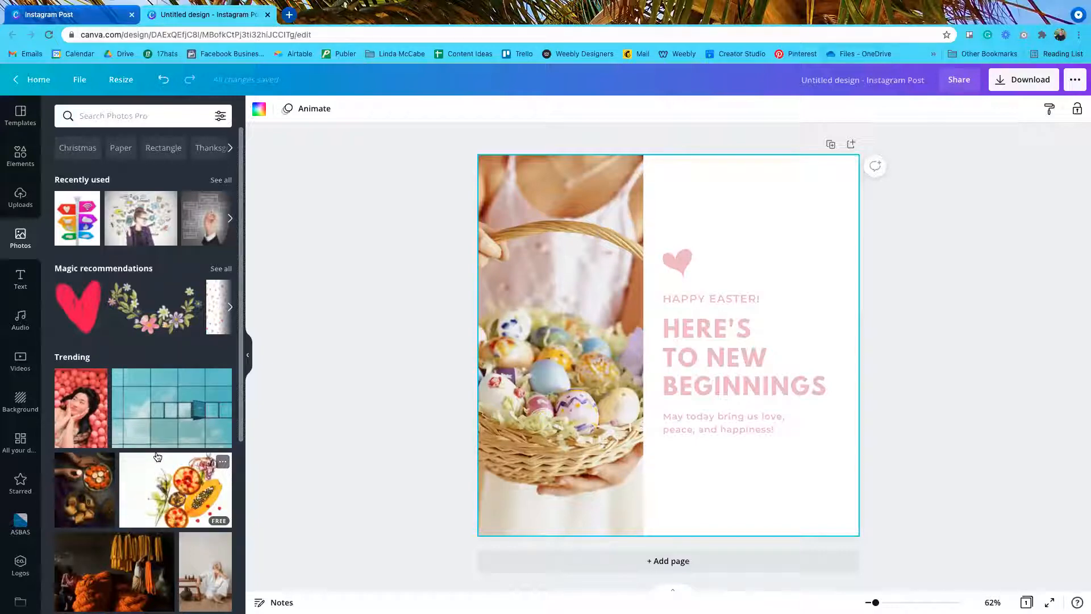
Step: Search the stock photos for 'easter' and show the photo filter options
scroll(157, 457, down, 1)
scroll(157, 457, down, 10)
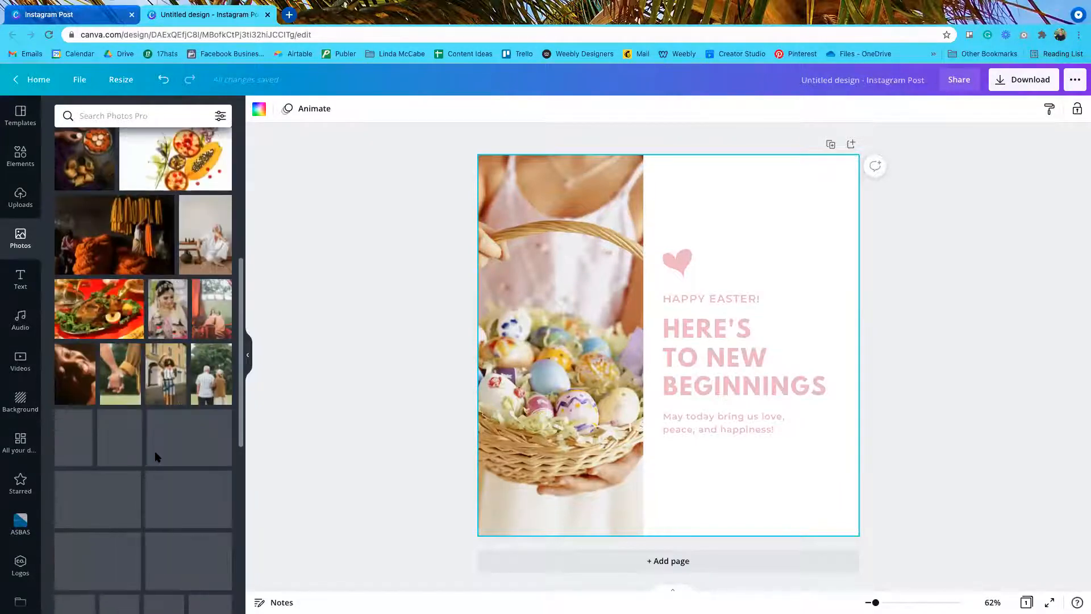
scroll(157, 458, up, 10)
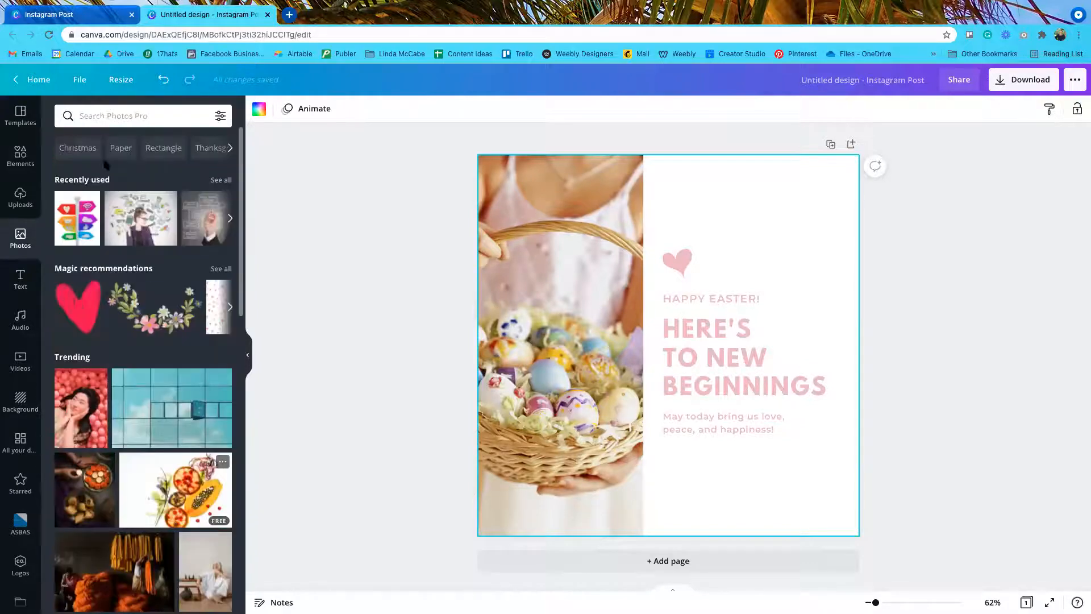
click(101, 114)
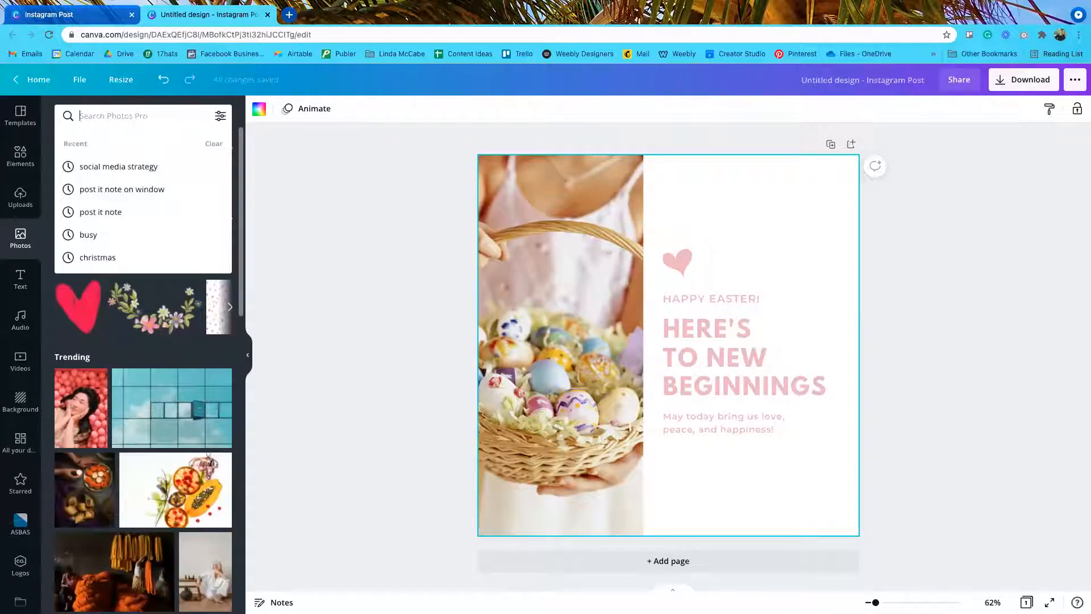
text(easter)
key(Return)
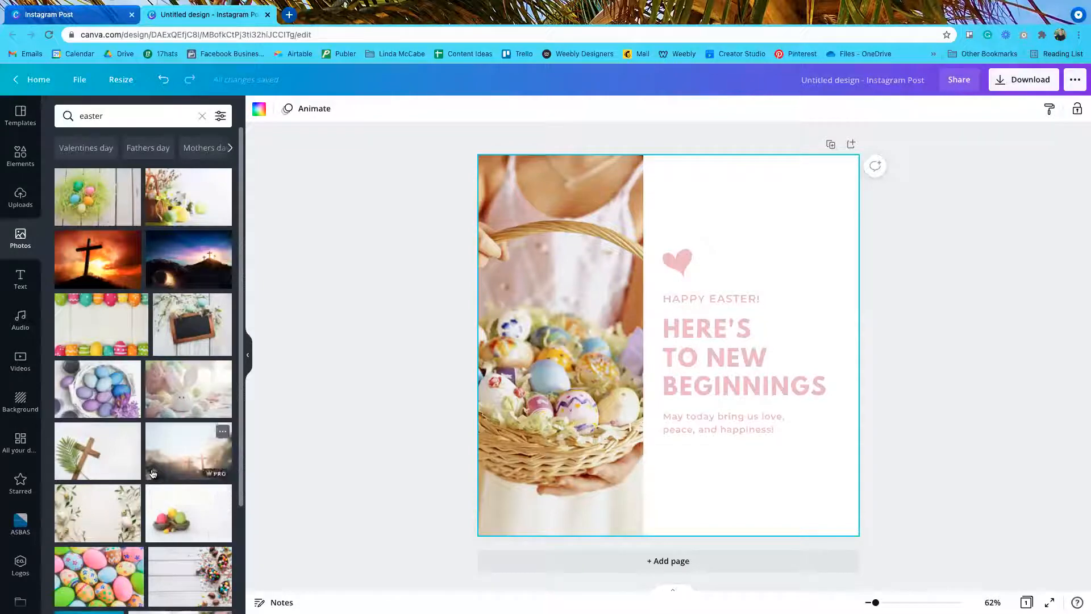
click(220, 117)
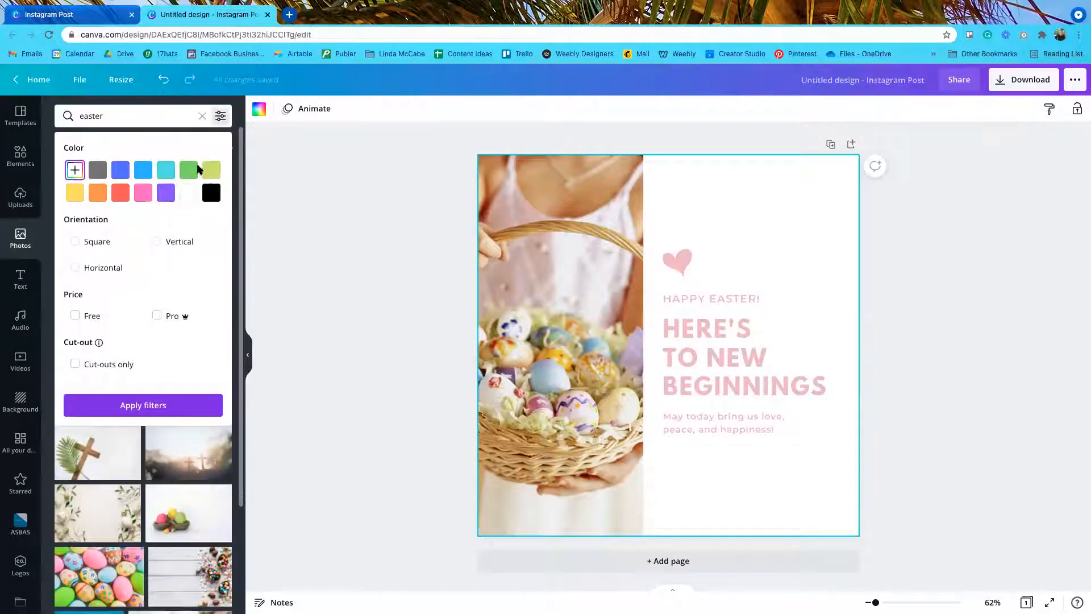
Step: After trying blue and pink colour swatches, filter the easter photos to Free only
click(140, 167)
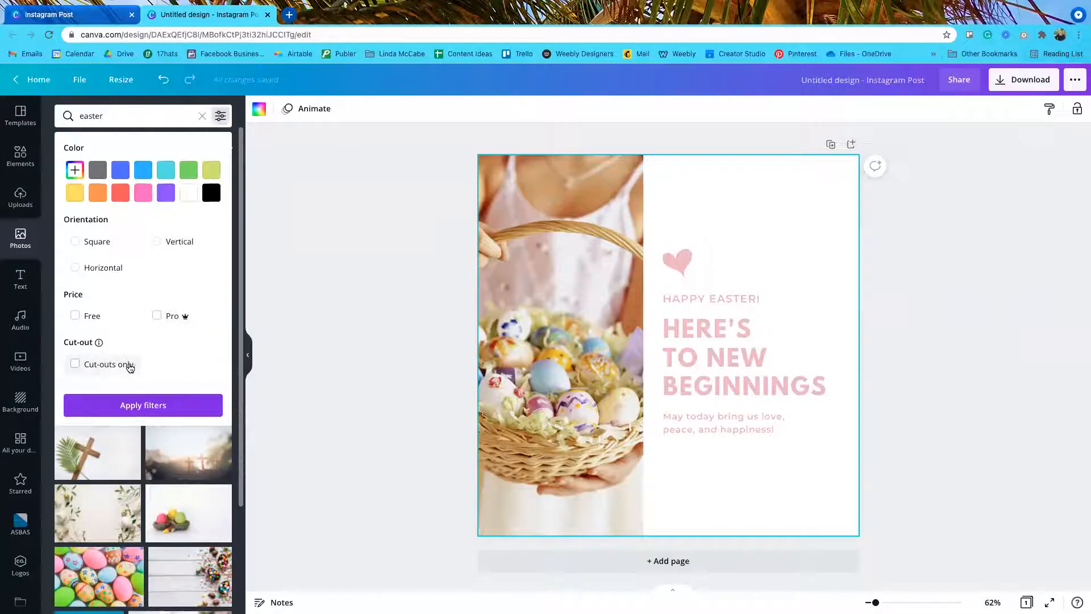
click(150, 193)
click(146, 170)
click(74, 316)
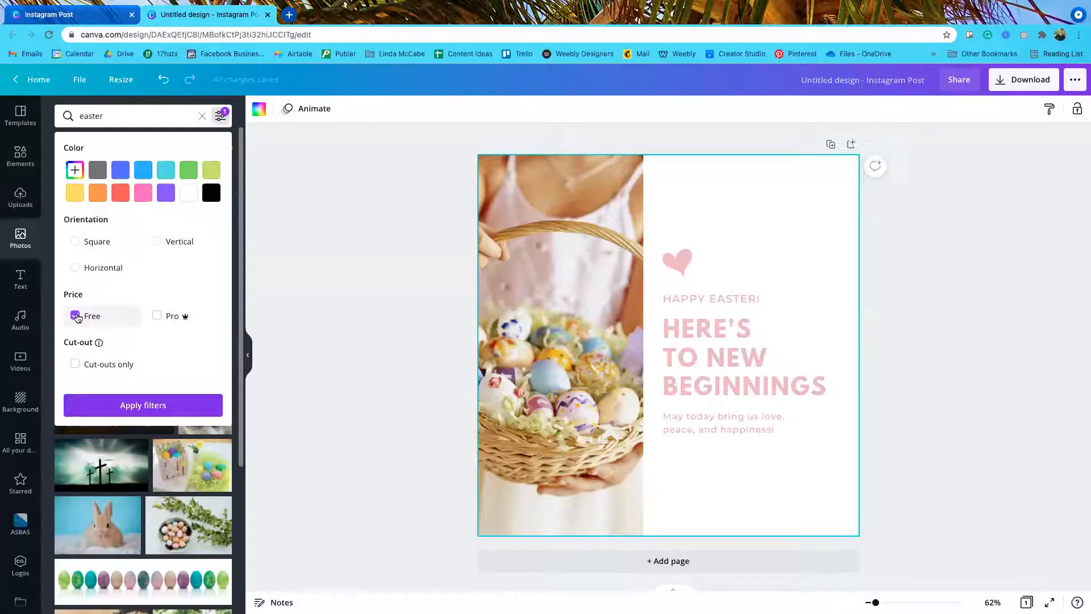
click(132, 407)
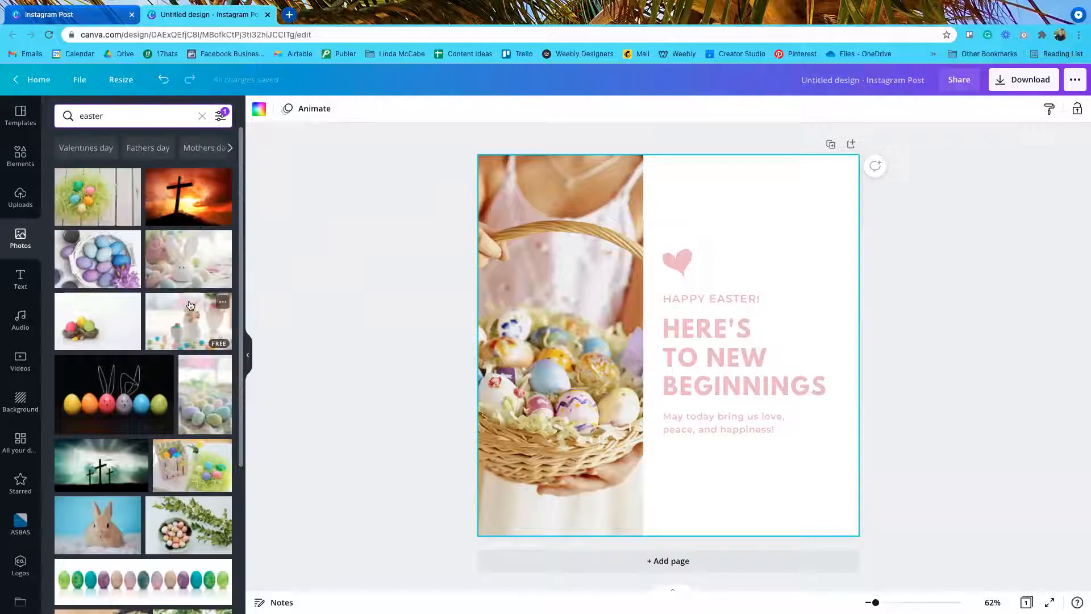
Step: Drop the white ceramic bunny photo into the left frame in place of the basket photo
drag(183, 325, 490, 294)
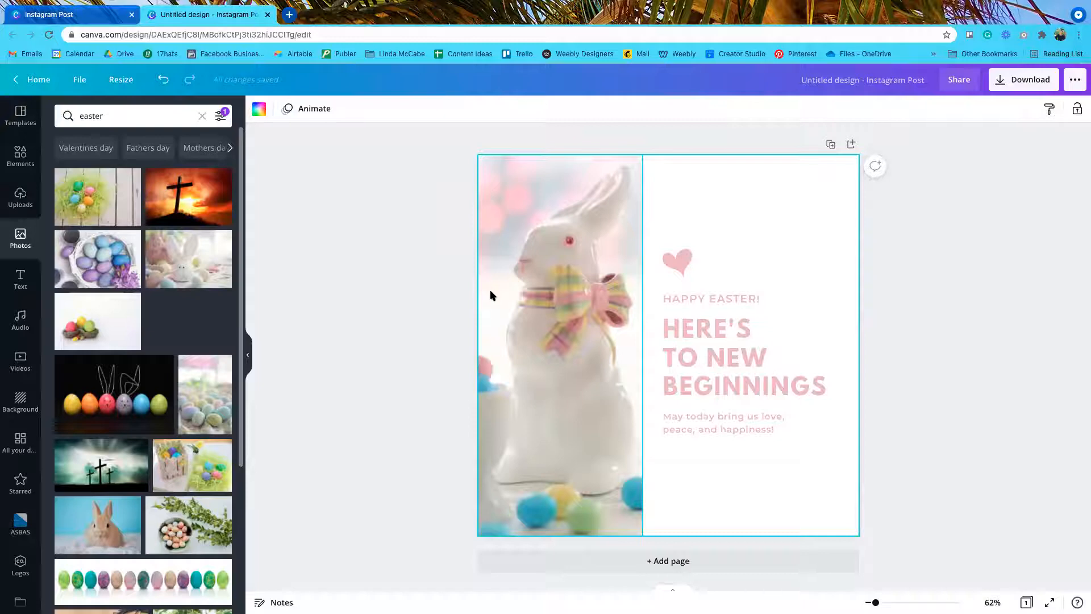
click(1081, 477)
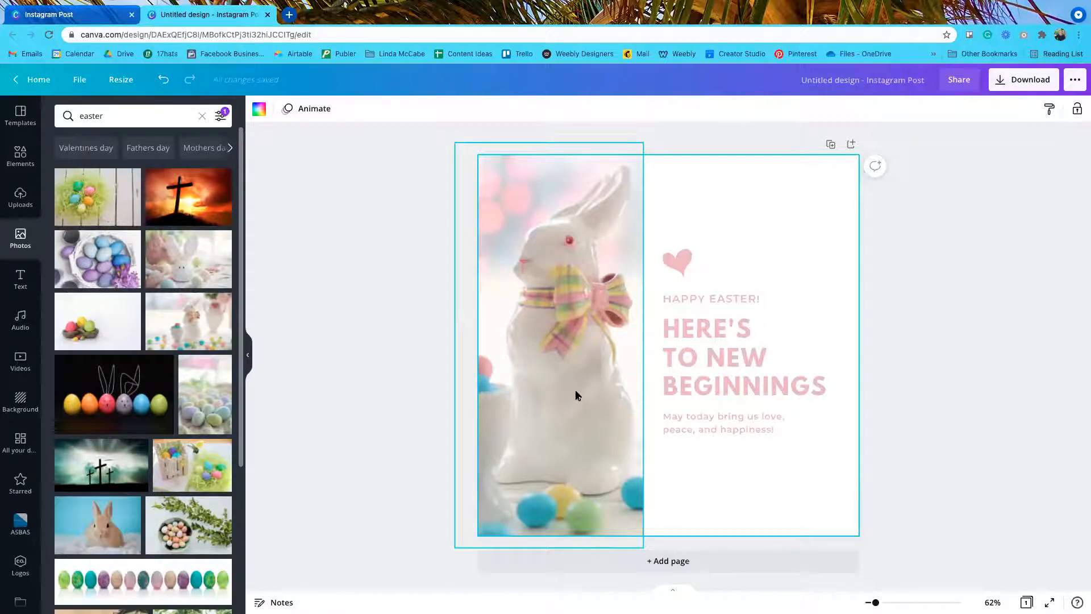
Step: Crop and shift the bunny photo twice within its frame so the bunny sits right of the egg cup
double_click(560, 339)
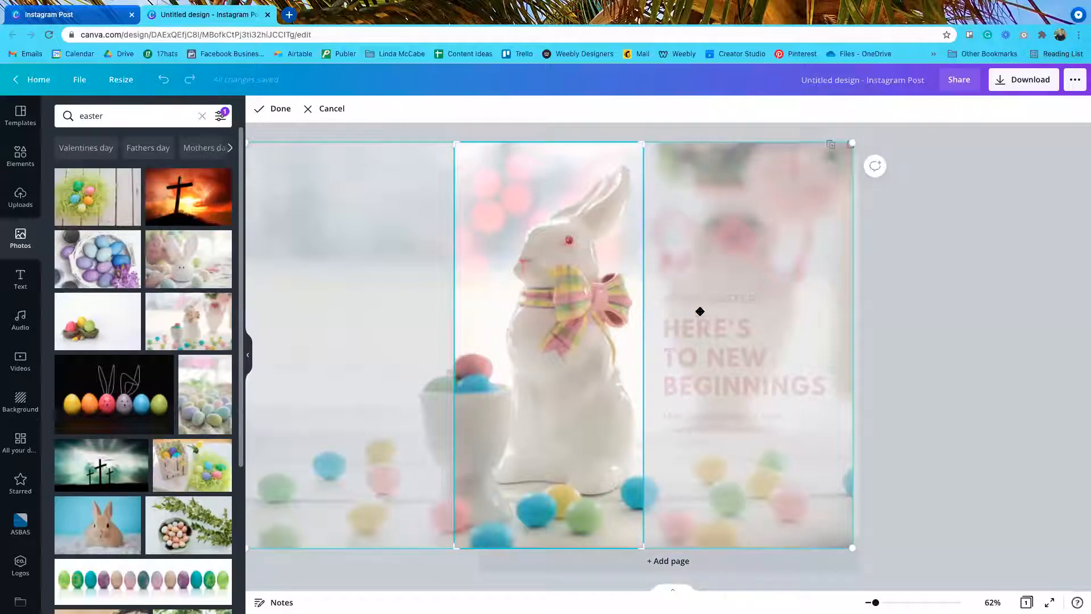
drag(557, 315, 352, 316)
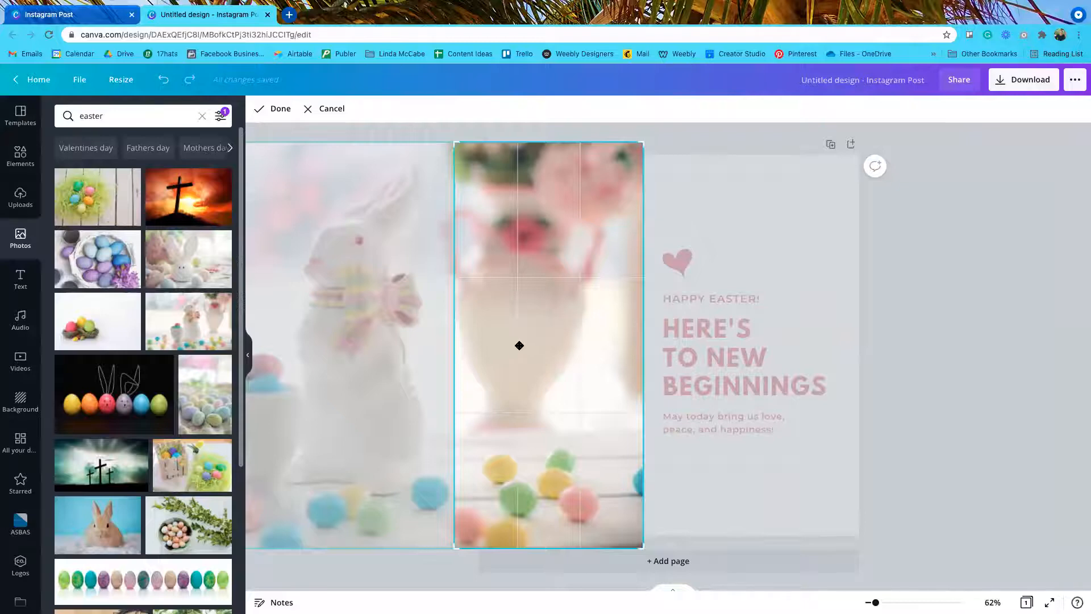
click(278, 110)
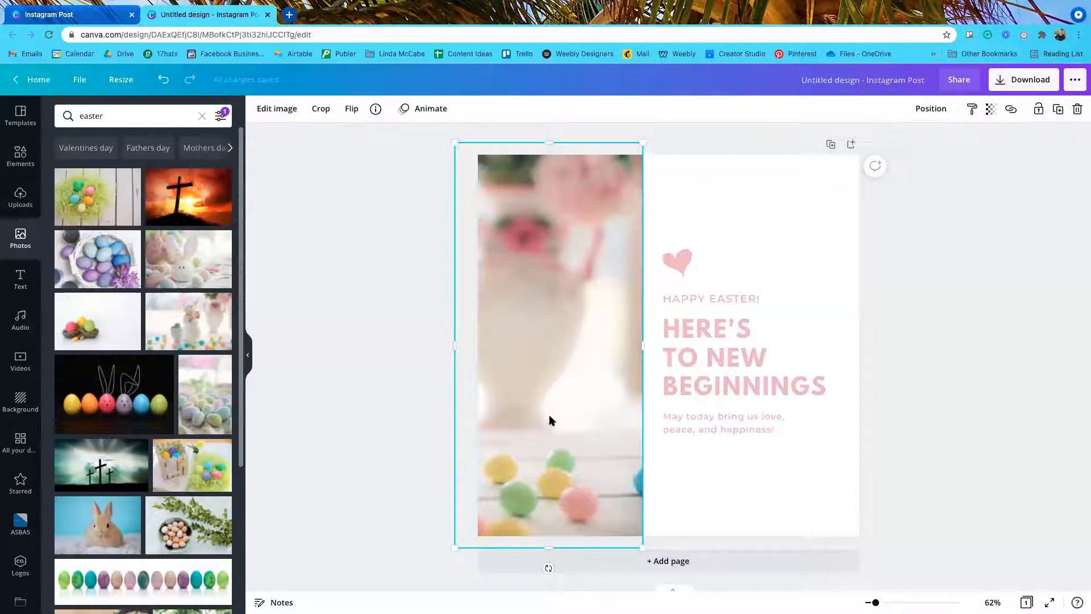
double_click(558, 361)
drag(573, 337, 790, 329)
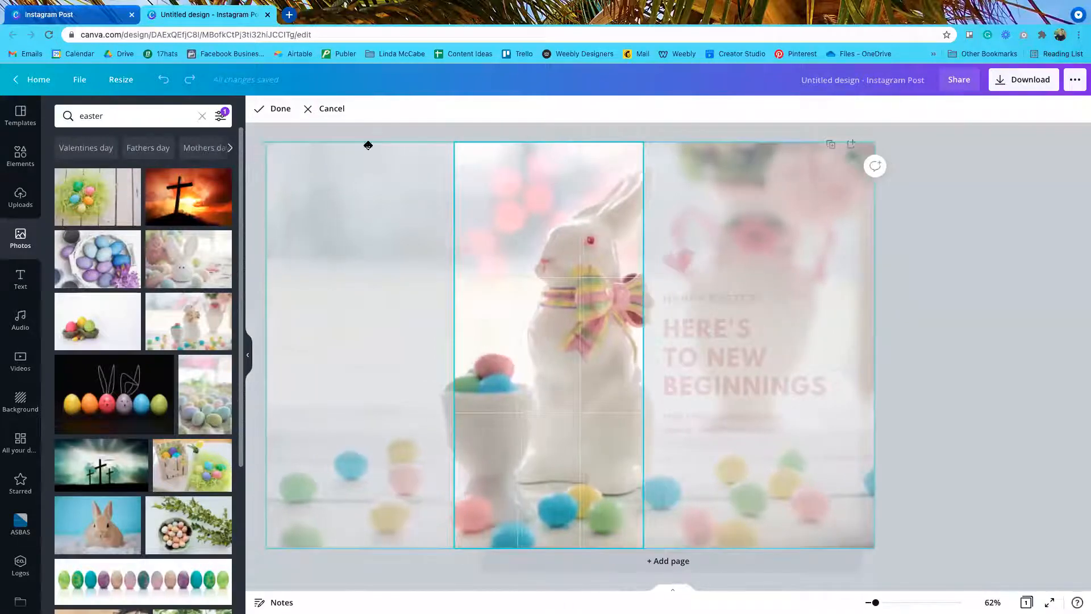
click(273, 108)
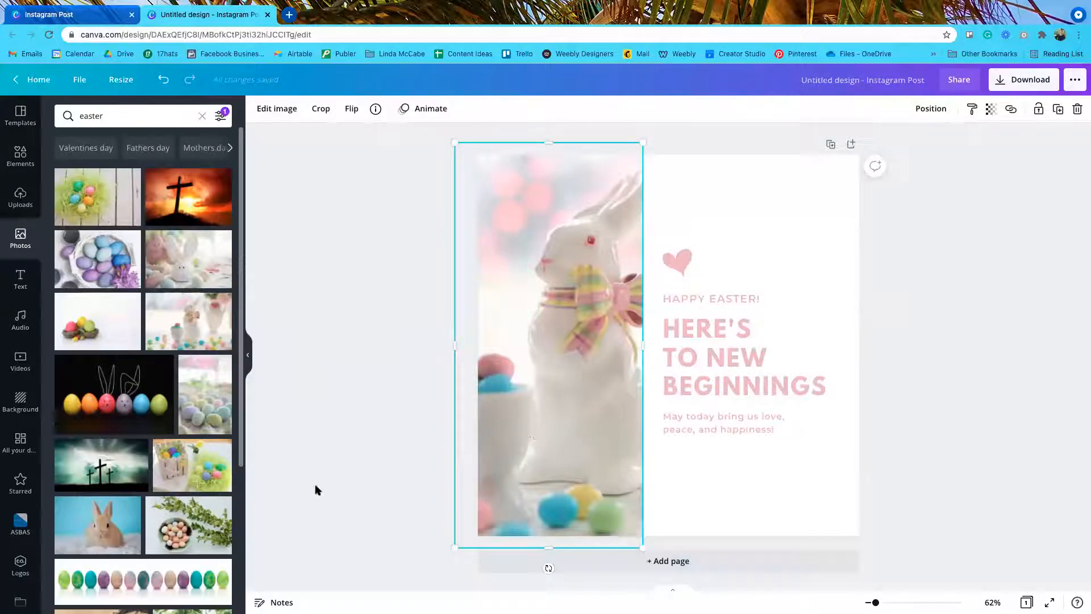
Step: Swap in the pastel speckled eggs photo, then filter the Easter photo results to vertical orientation
drag(323, 306, 514, 240)
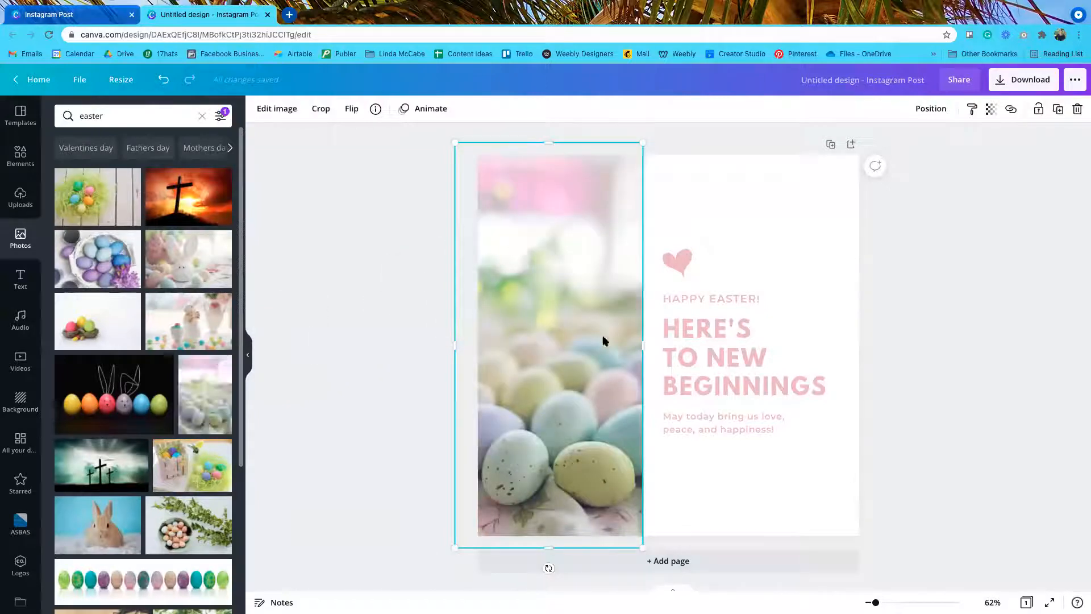
click(1029, 364)
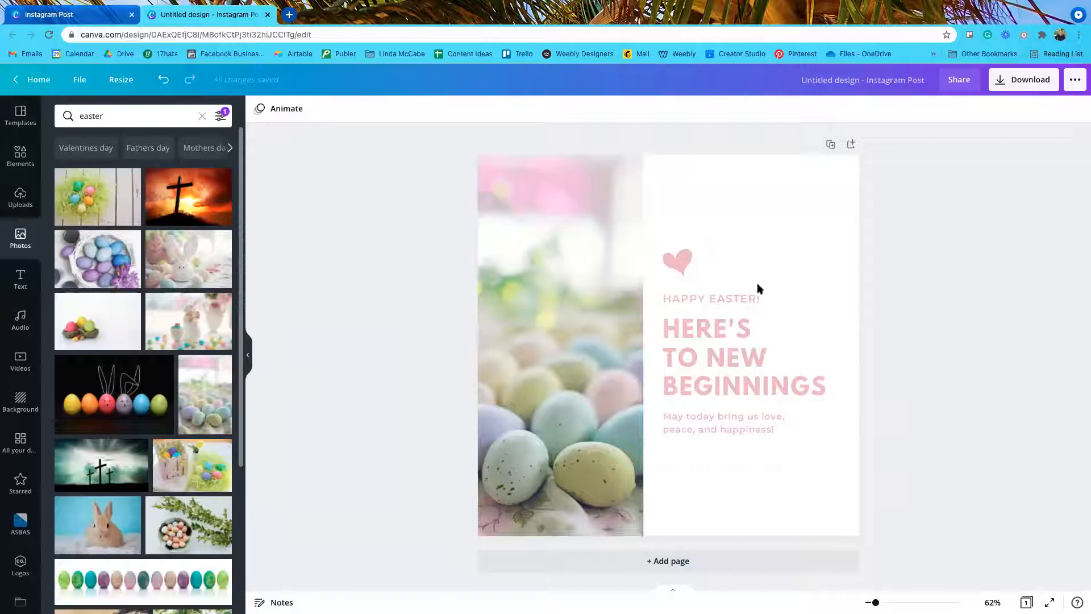
click(222, 118)
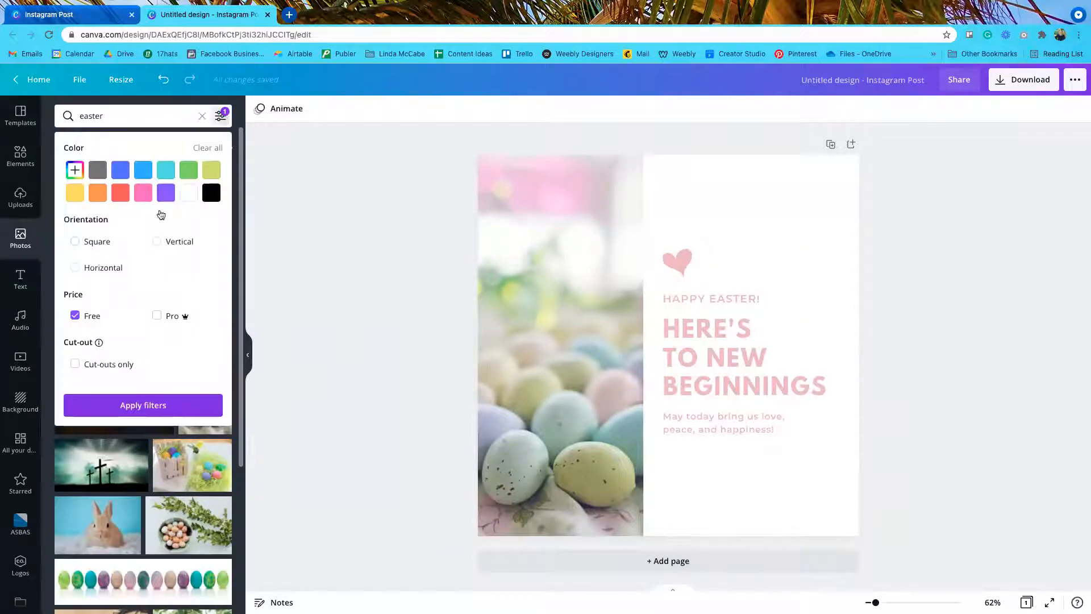
click(157, 242)
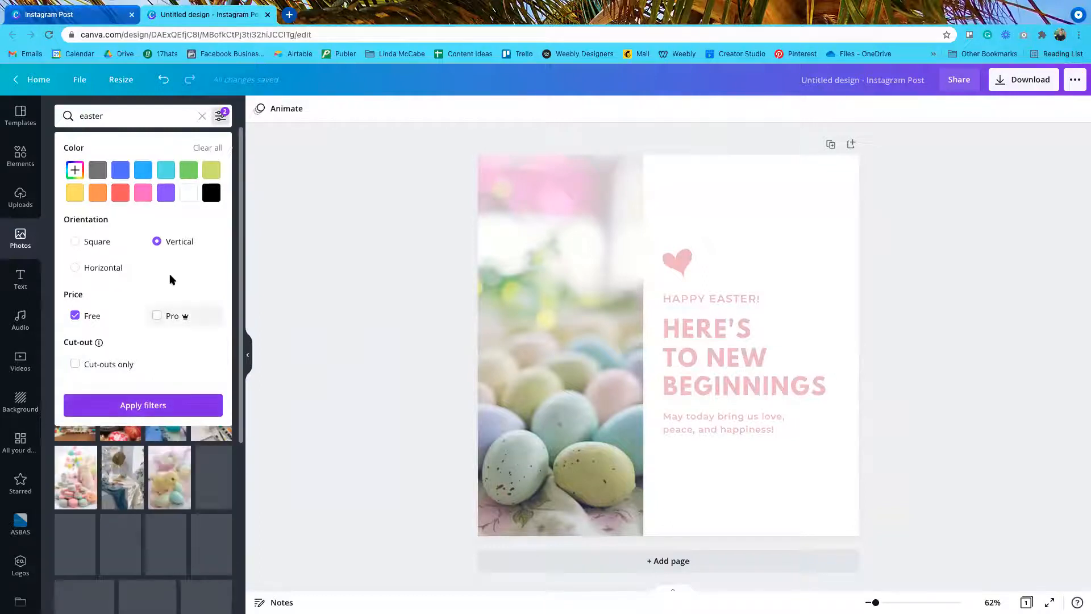
click(138, 406)
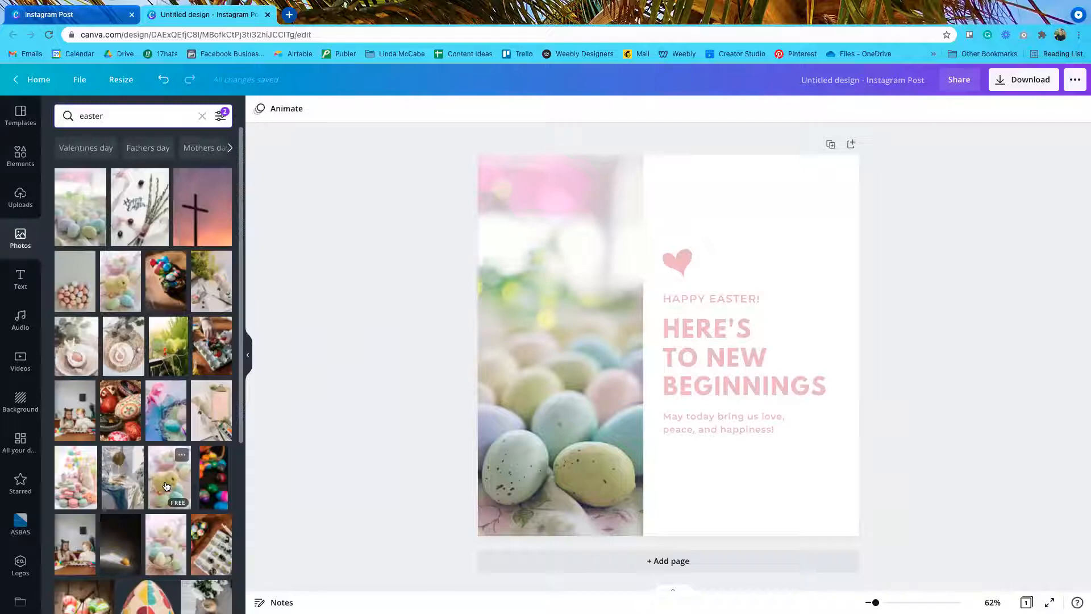
Step: Try several Easter photos in the left frame, settling on the hand-painted red, black and white eggs
drag(140, 200, 490, 209)
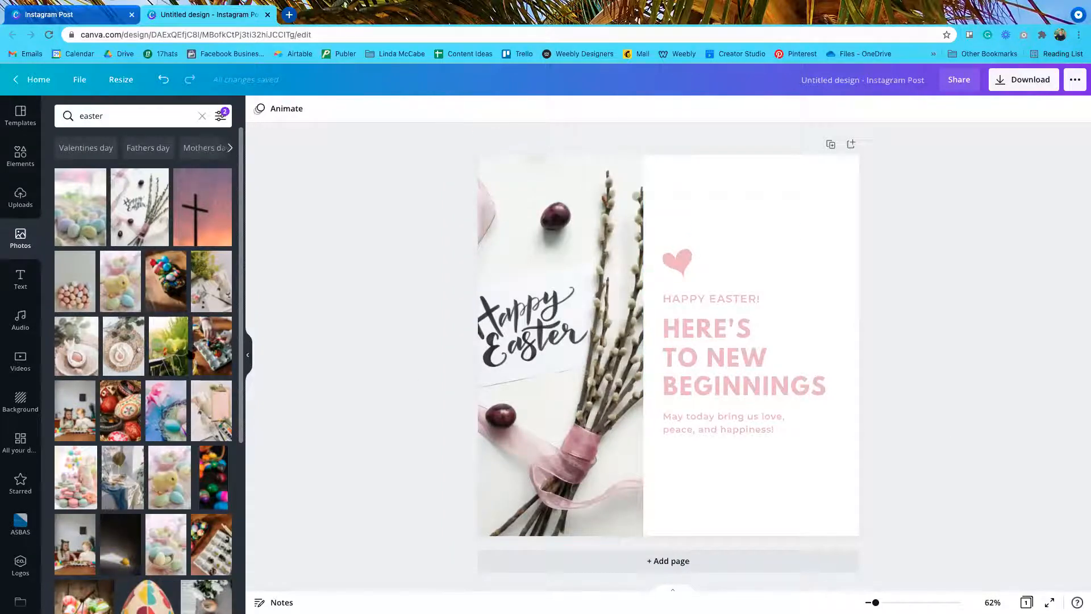
drag(85, 349, 505, 253)
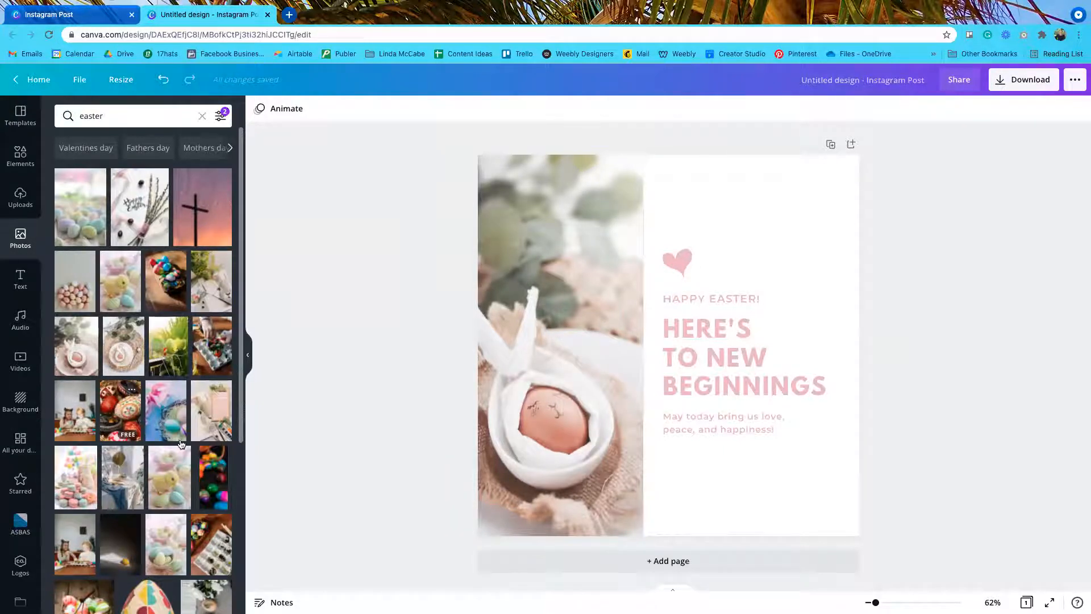
mouse_move(112, 419)
mouse_down()
mouse_move(455, 311)
mouse_move(514, 307)
mouse_up()
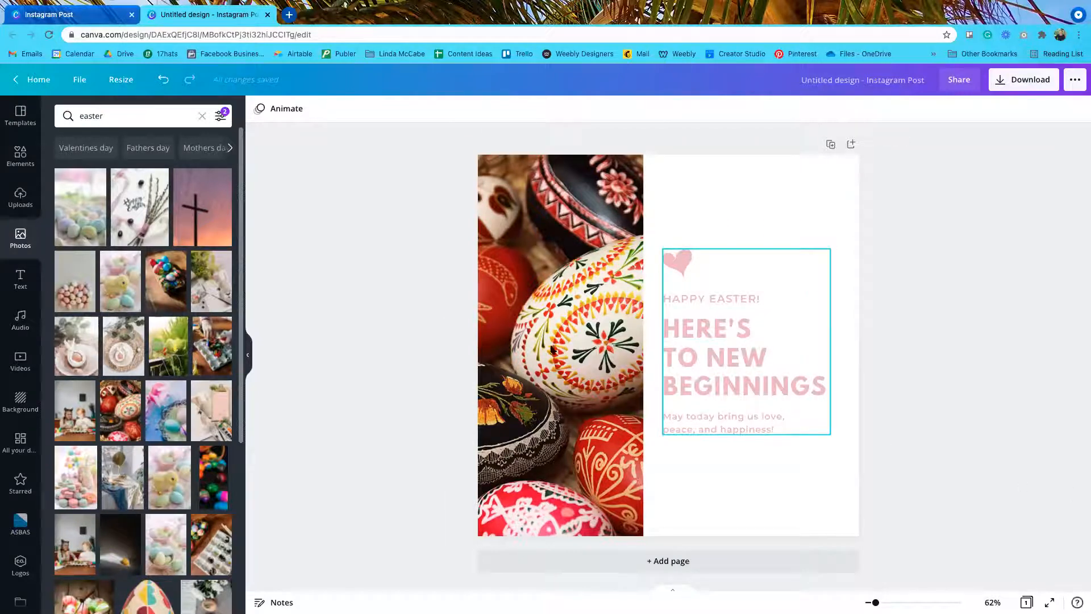
click(700, 343)
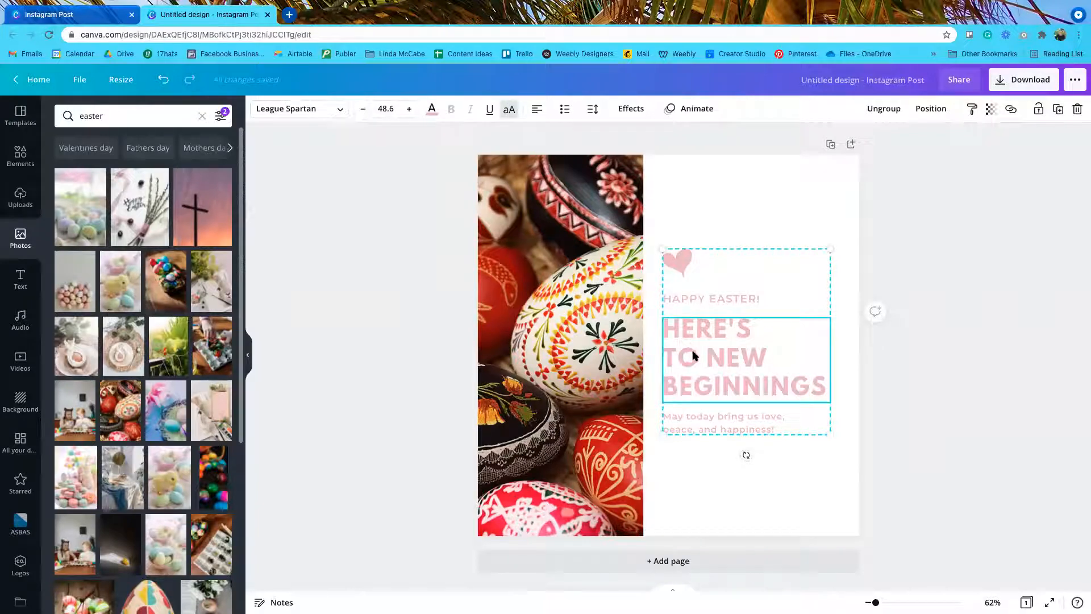
click(681, 263)
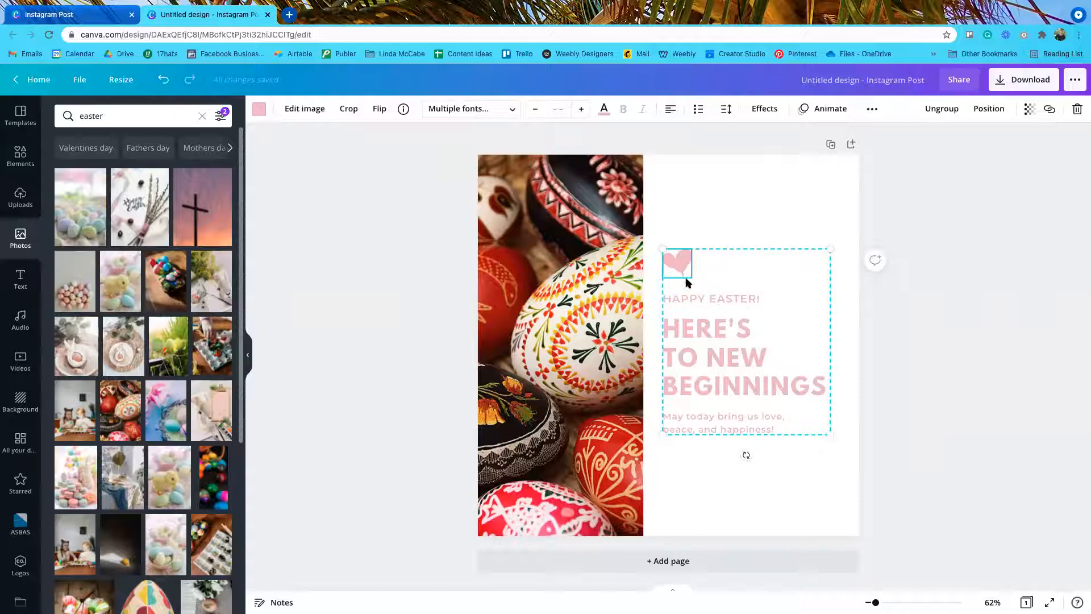
click(690, 297)
click(690, 328)
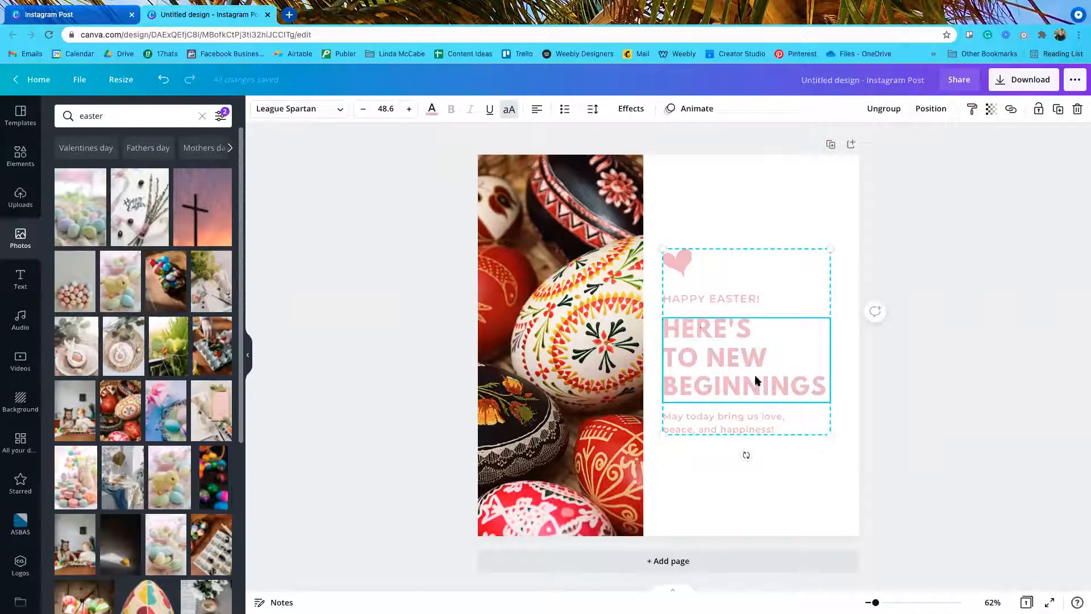
click(738, 419)
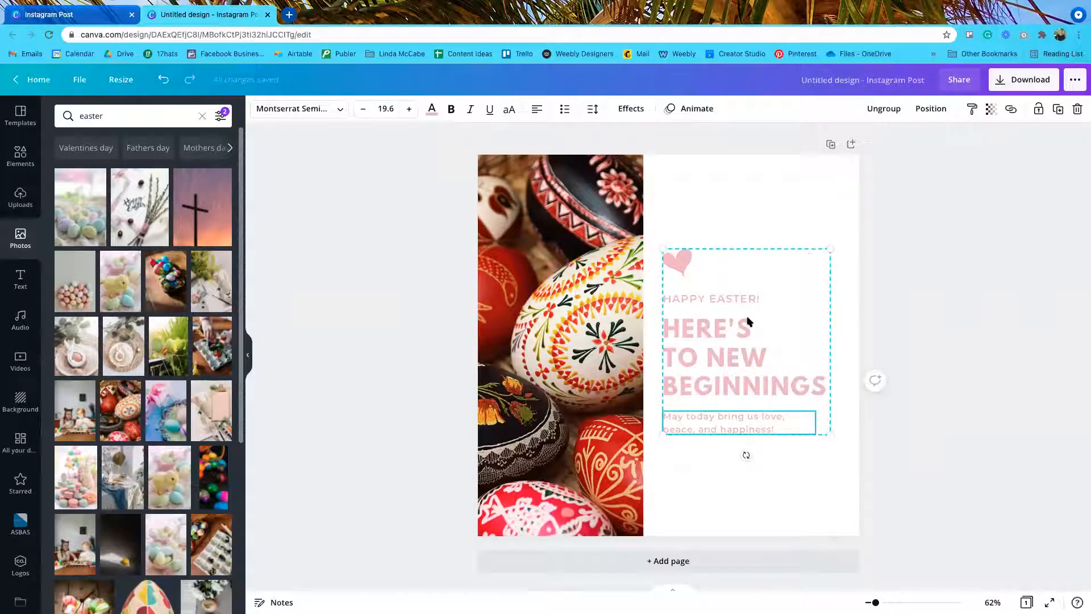
click(682, 266)
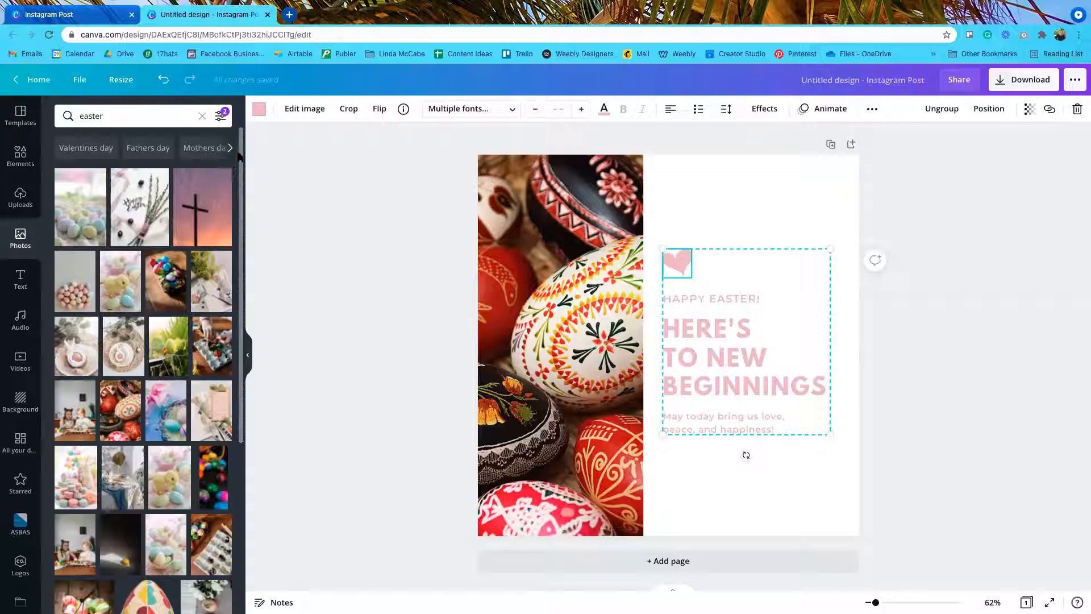
Step: Make the heart deep red #a92a21 using the painted-eggs photo colour
click(259, 112)
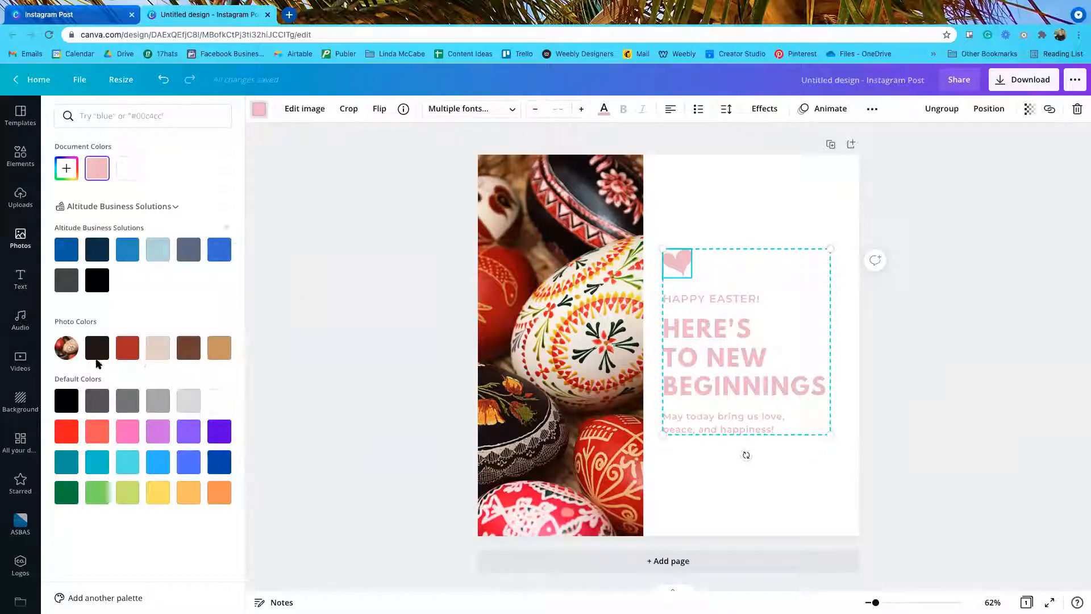
click(131, 352)
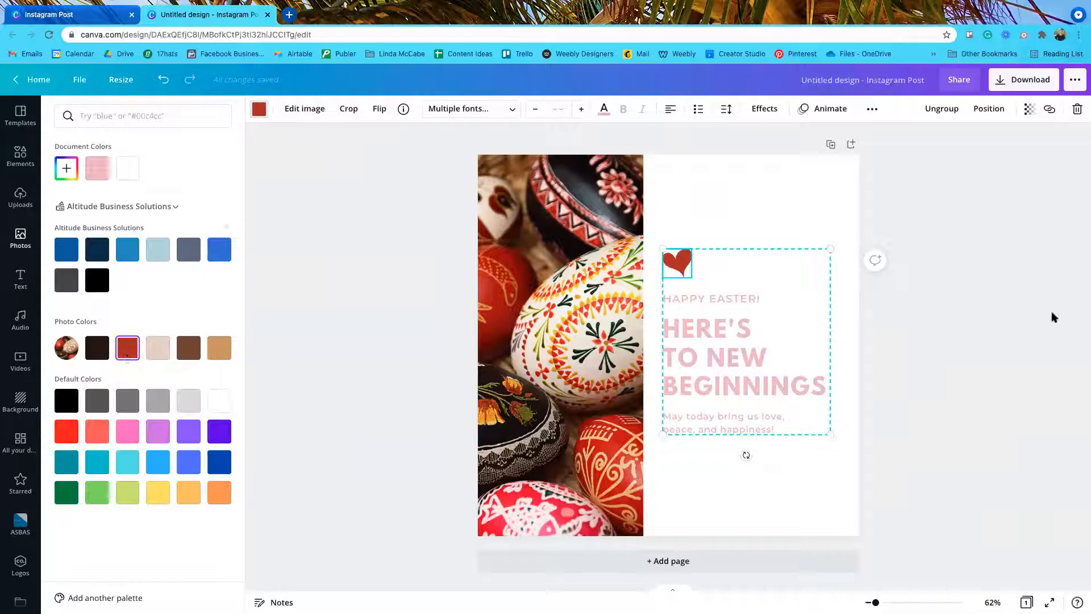
click(748, 319)
click(708, 298)
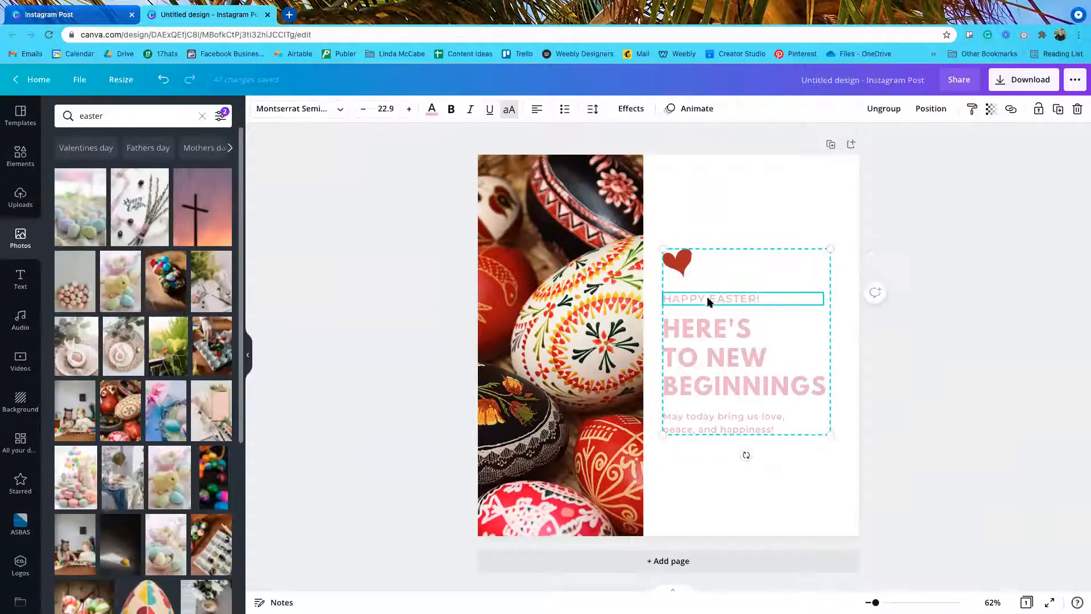
Step: Give HAPPY EASTER! the dark red photo colour and apply it to all pink text with Change all
click(432, 110)
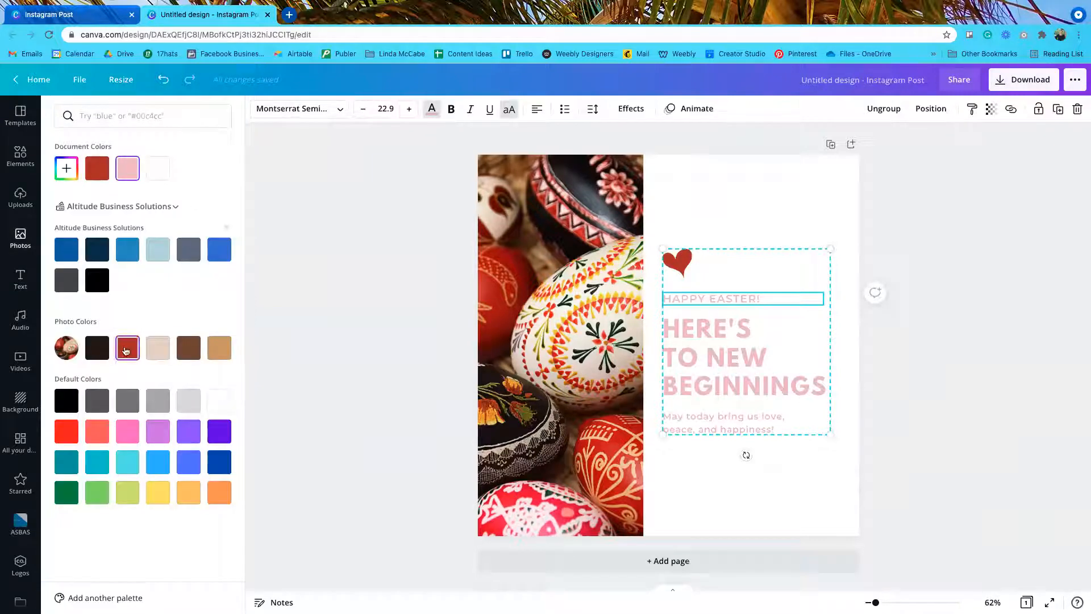
click(126, 349)
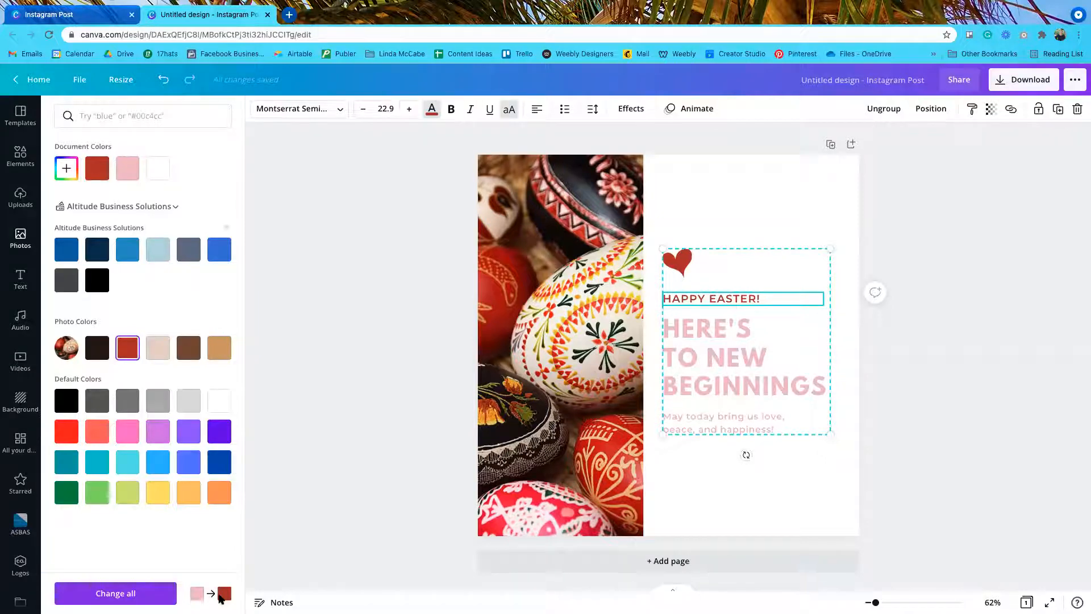
click(109, 594)
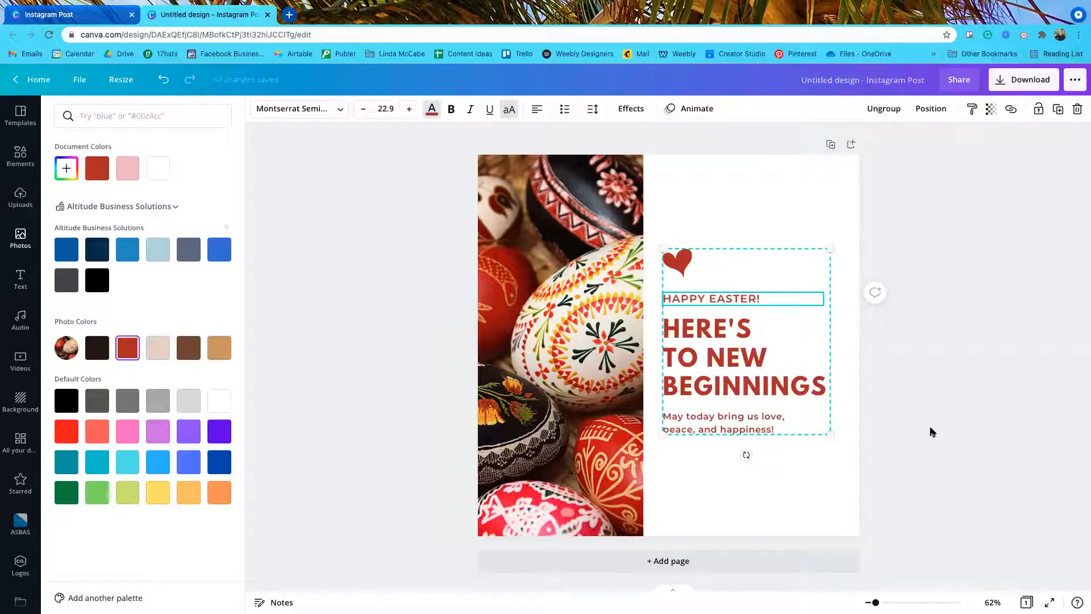
key(Escape)
key(Escape)
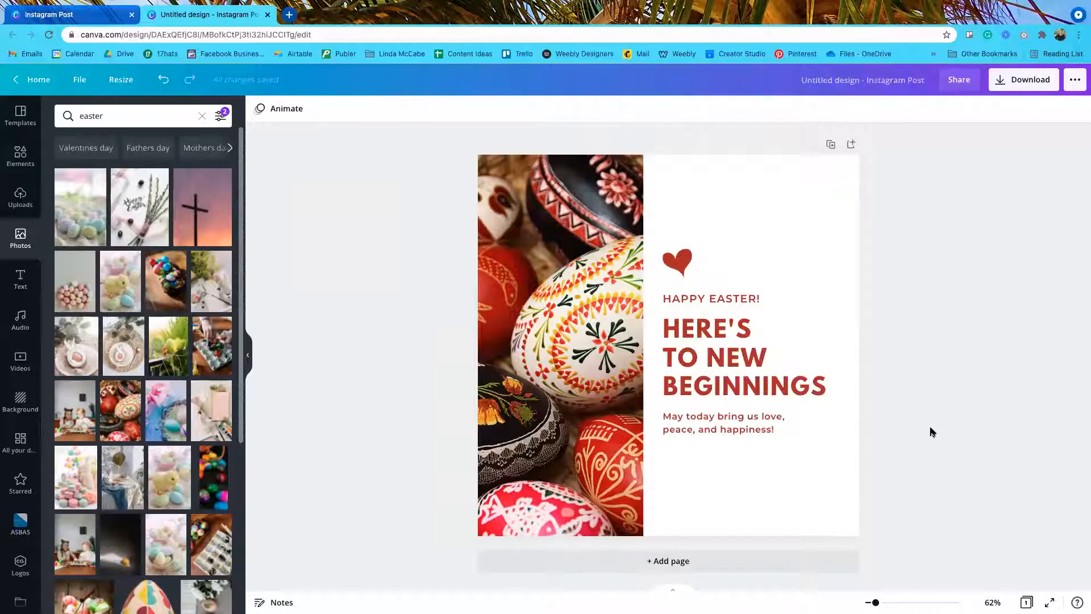
drag(675, 211, 698, 485)
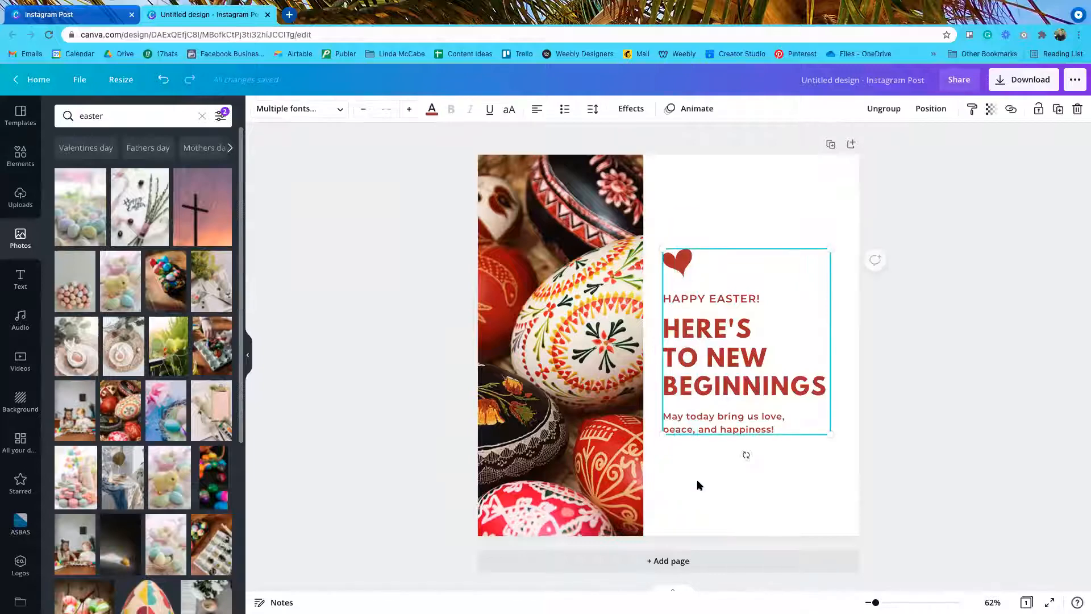
click(916, 377)
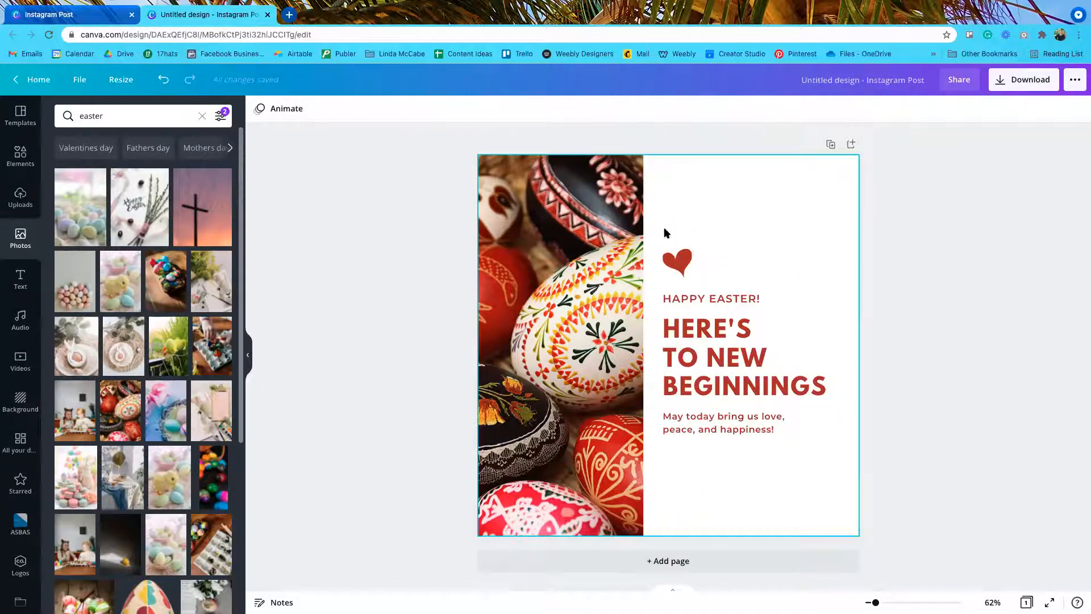
drag(655, 230, 843, 451)
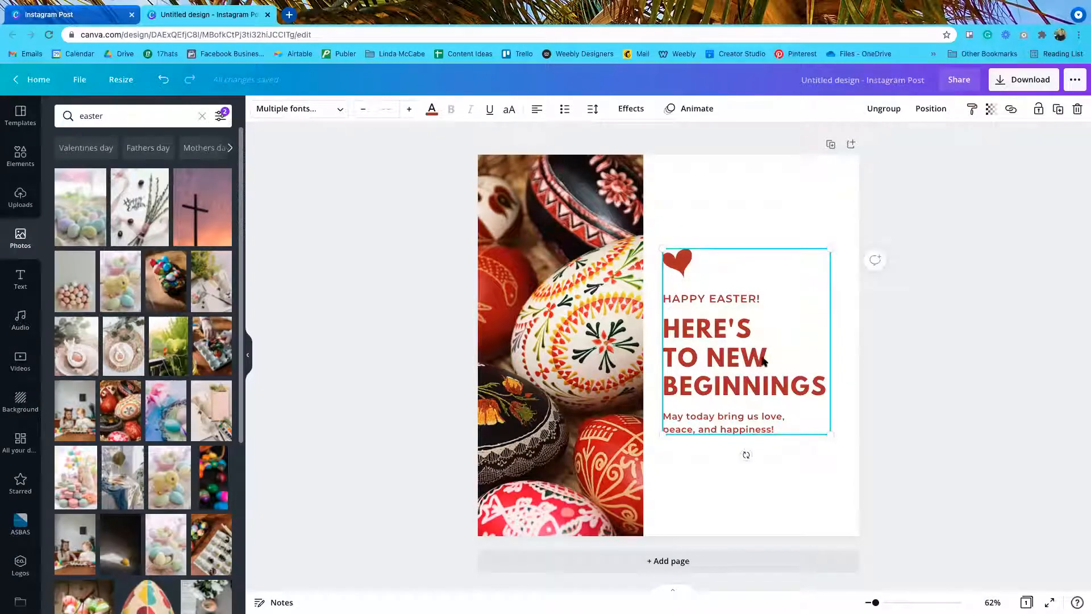
click(432, 109)
click(192, 350)
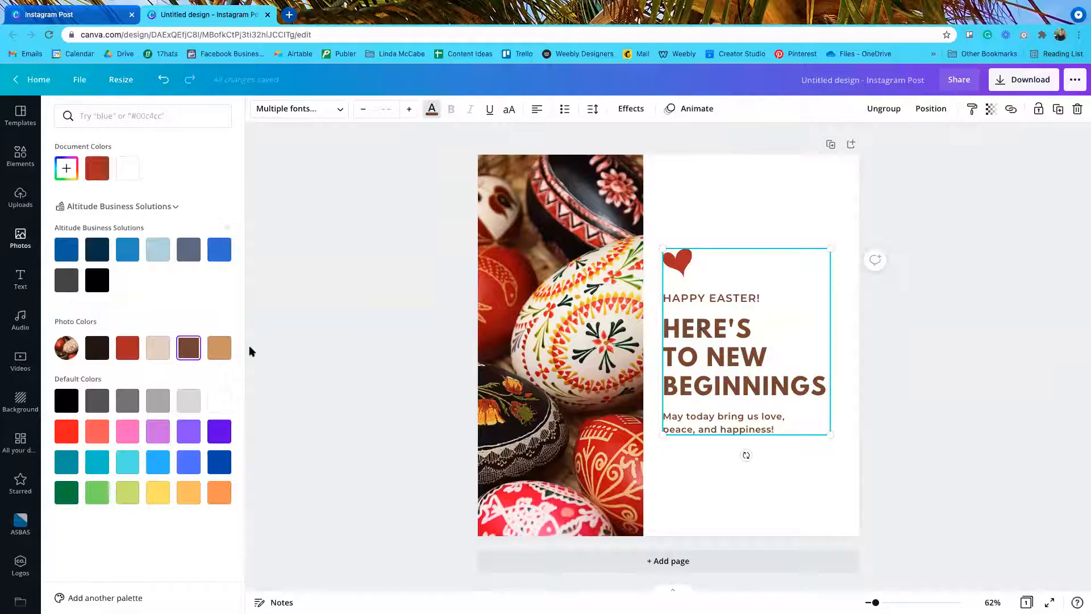
click(219, 348)
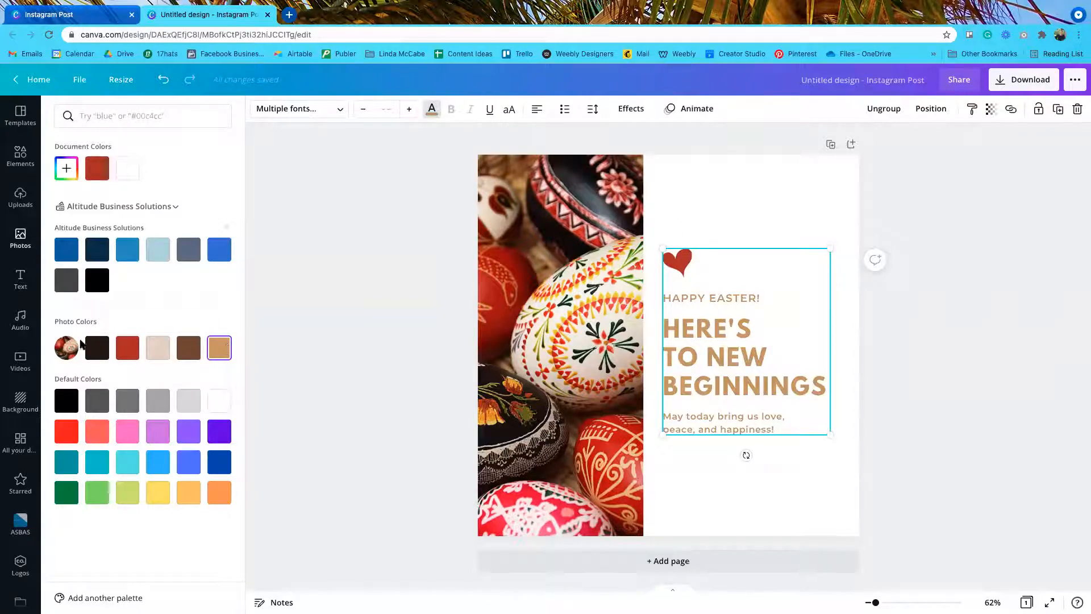
click(128, 430)
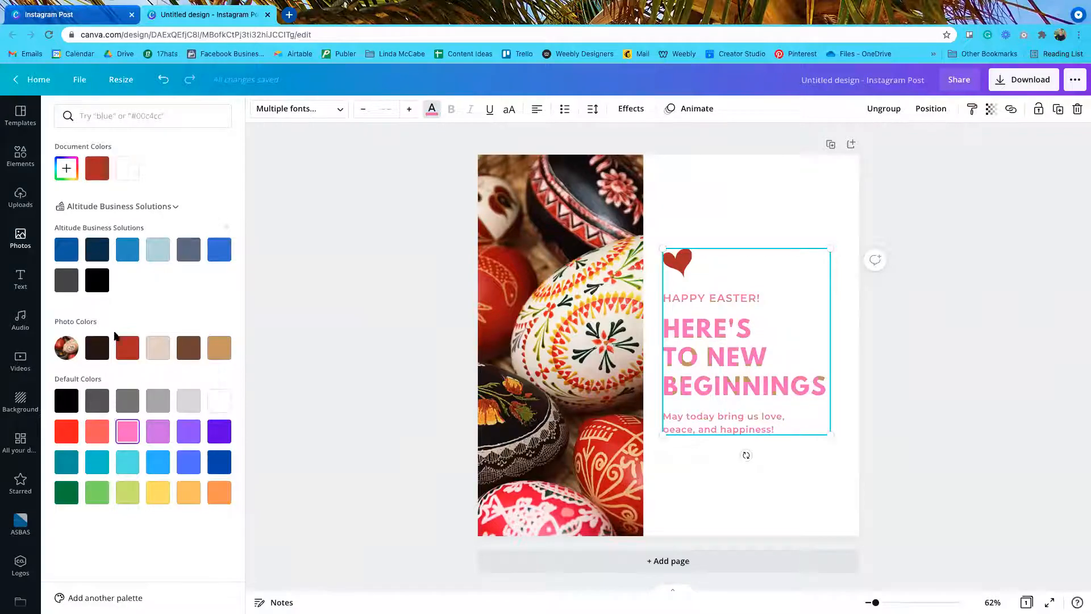
click(128, 351)
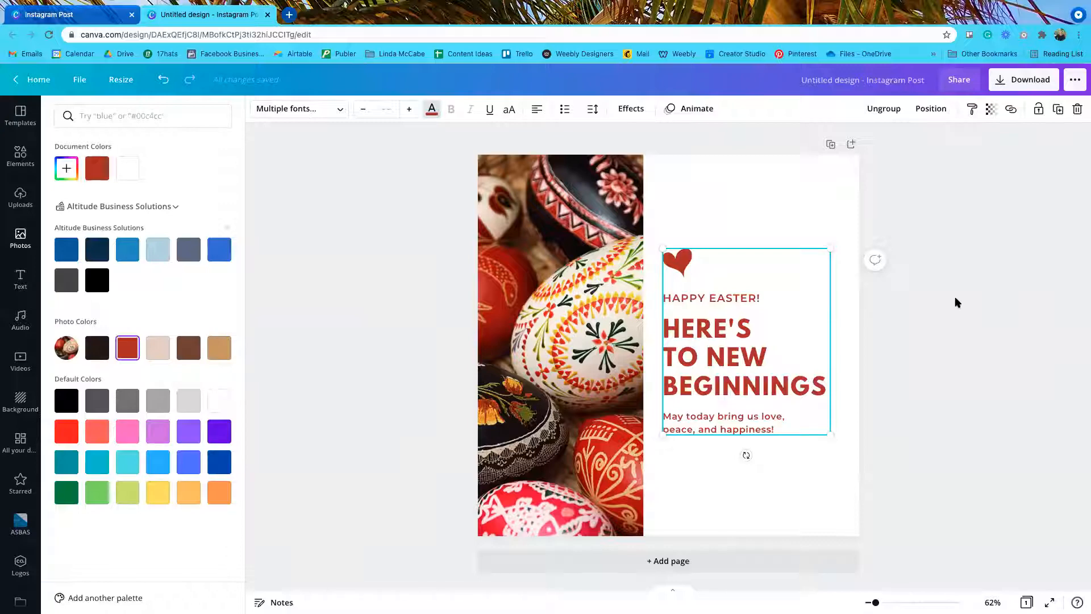
key(Escape)
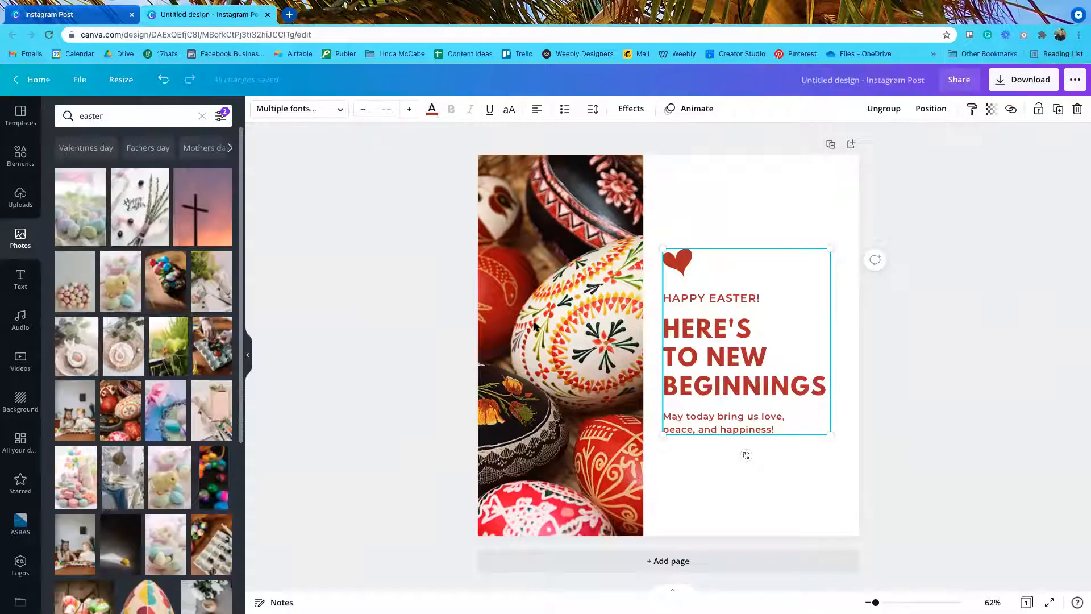
Step: Narrow the painted eggs photo slightly, then enlarge and move the heart-and-text group beside it
click(579, 320)
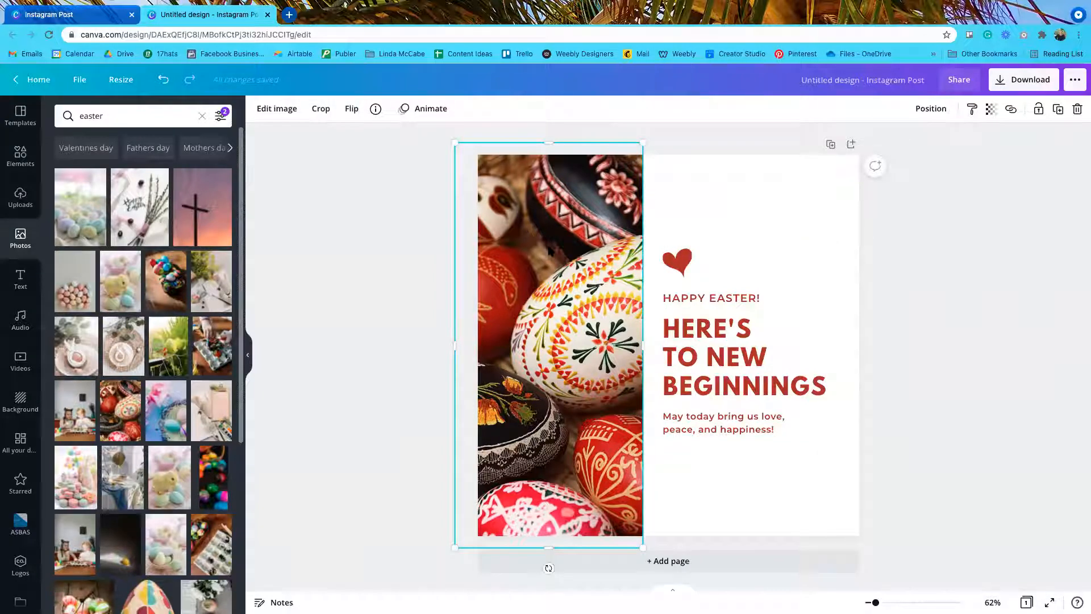
mouse_move(649, 344)
mouse_down()
mouse_move(553, 343)
mouse_move(657, 340)
mouse_move(641, 341)
mouse_up()
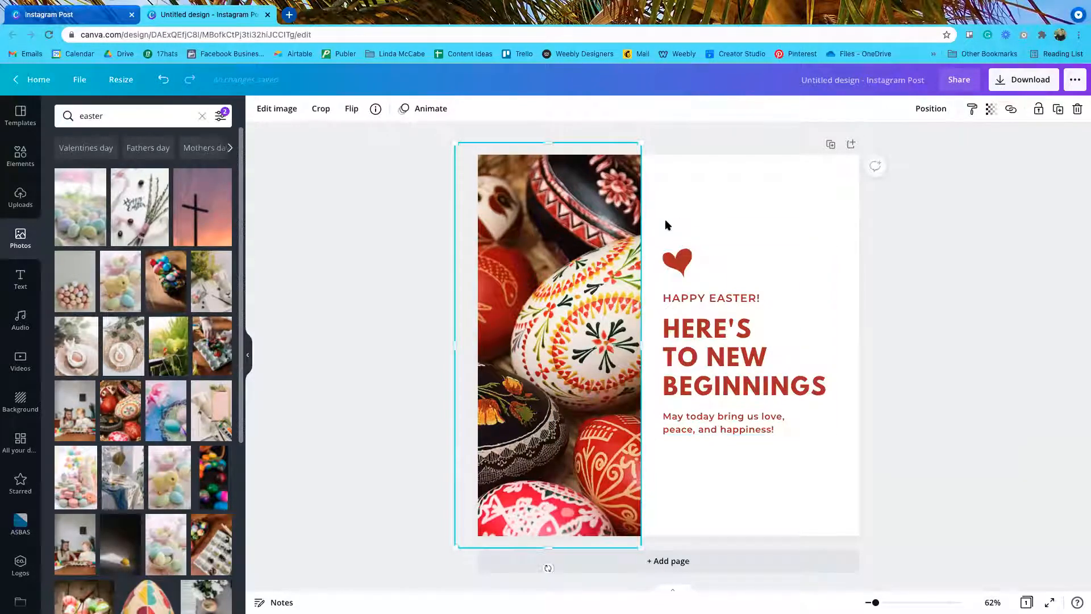
drag(663, 223, 827, 492)
drag(663, 248, 649, 233)
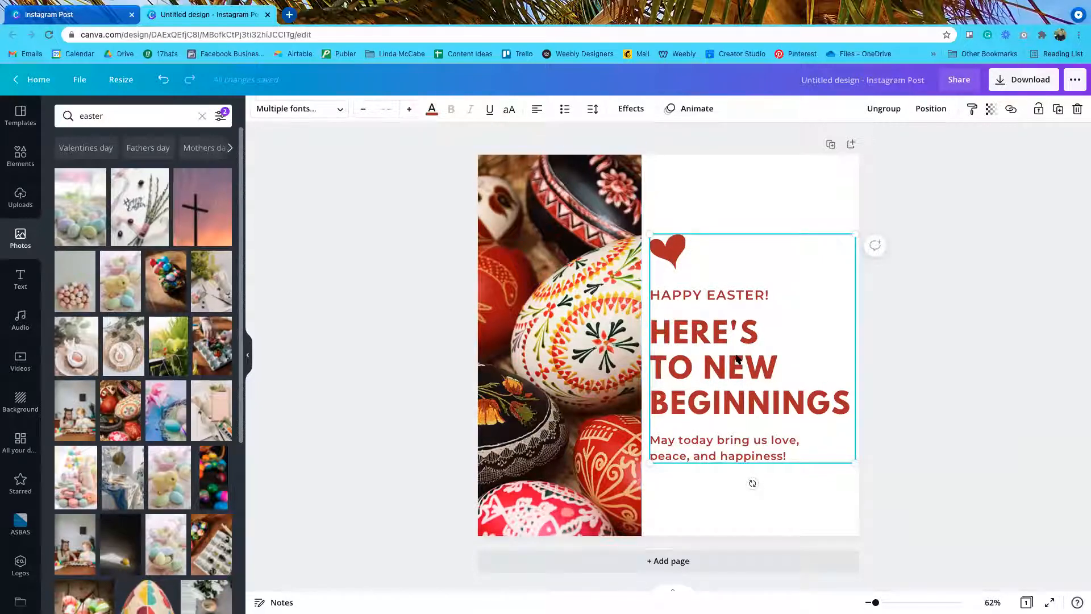
drag(737, 325, 735, 355)
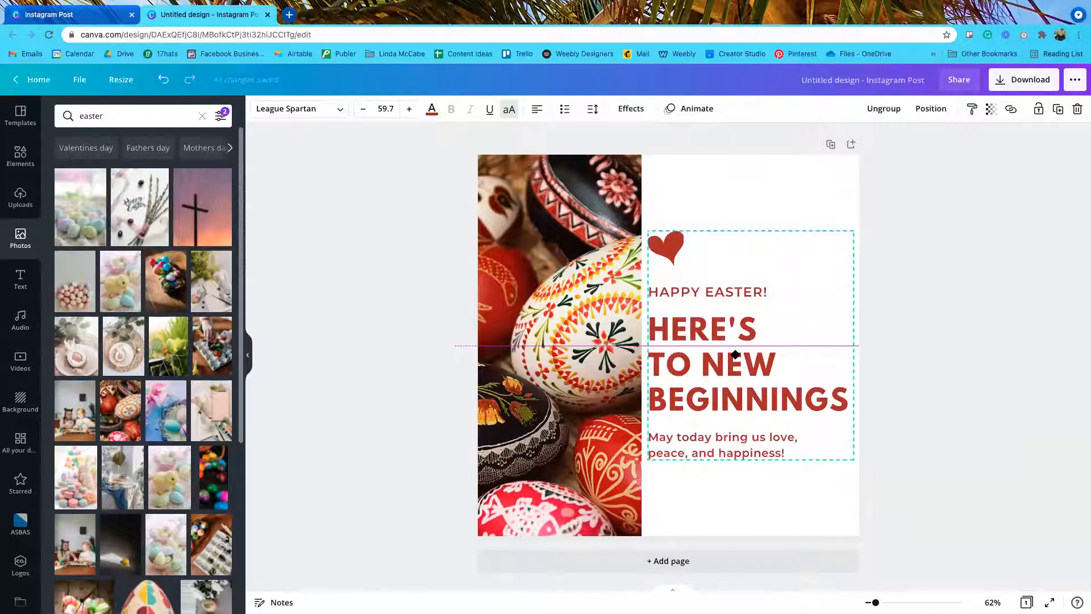
drag(735, 354, 732, 359)
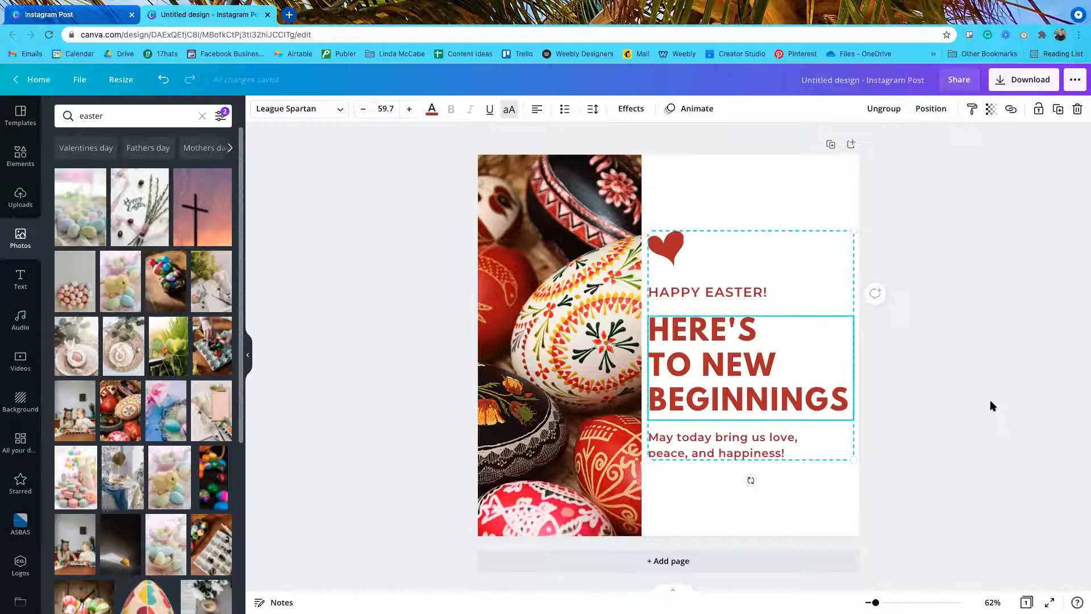
click(990, 405)
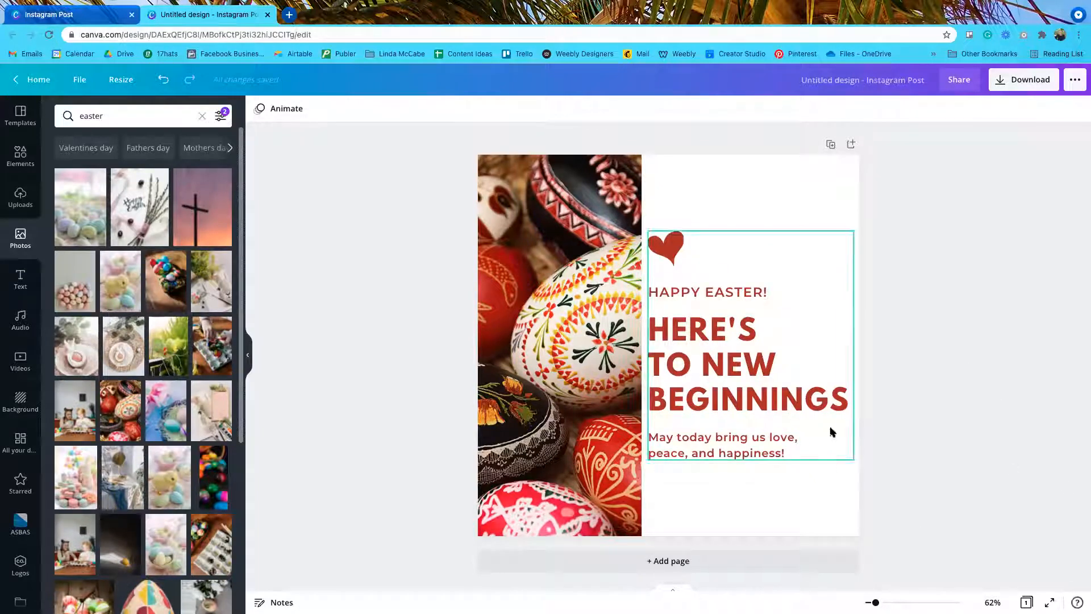
click(588, 357)
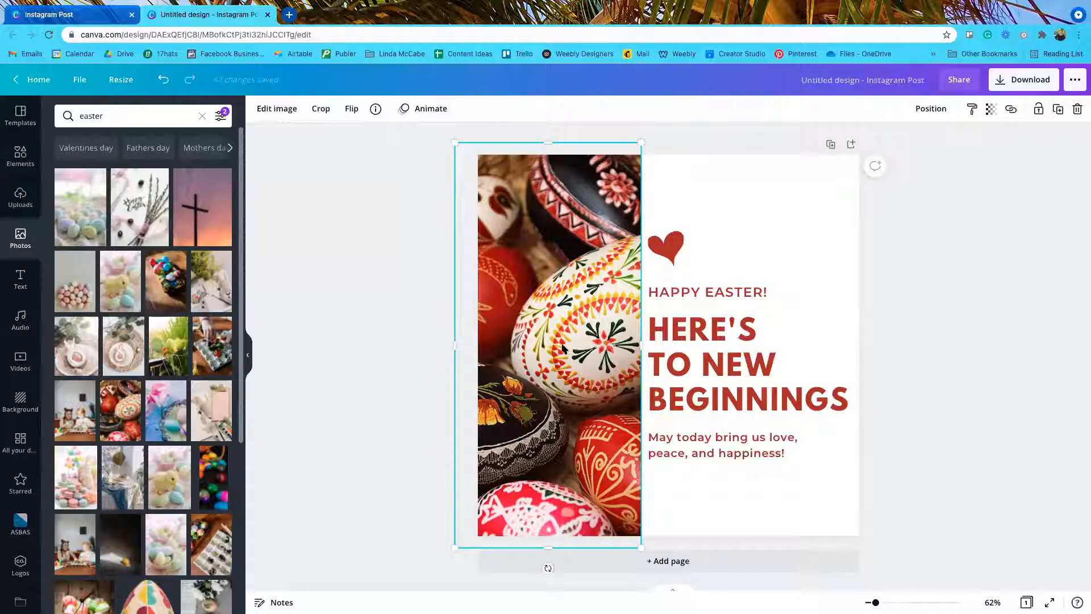
Step: Open Edit image for the painted eggs photo and expand the full Filters list
click(278, 108)
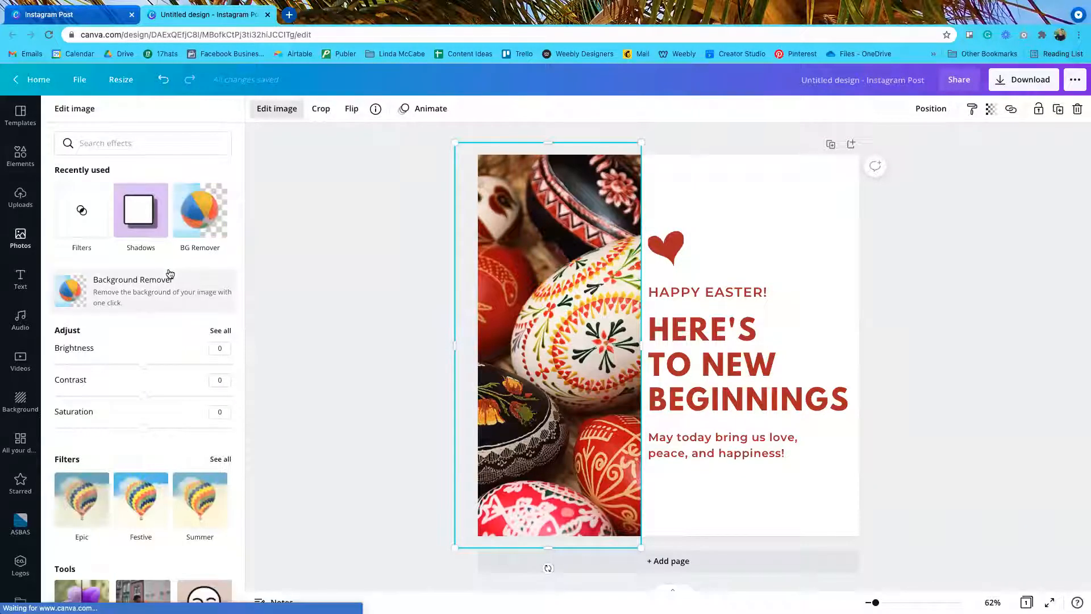
scroll(181, 292, down, 3)
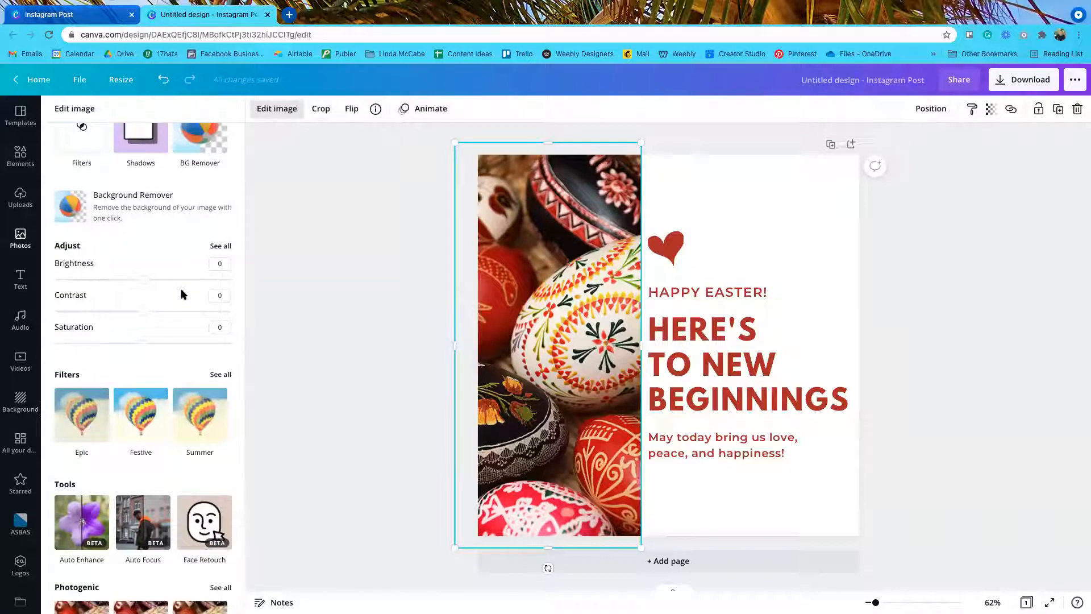
scroll(178, 294, down, 2)
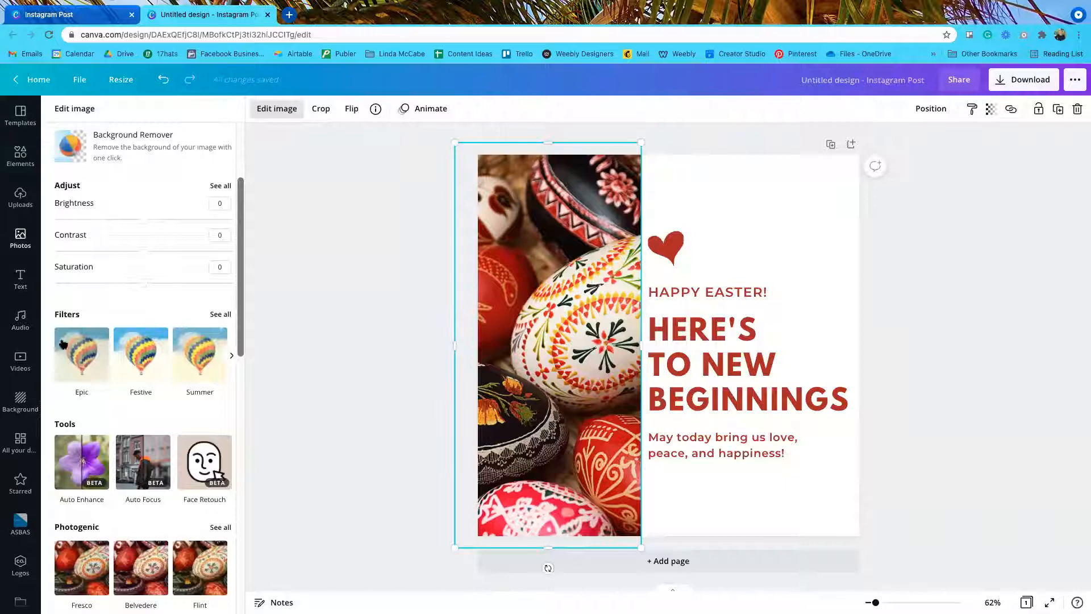
click(219, 314)
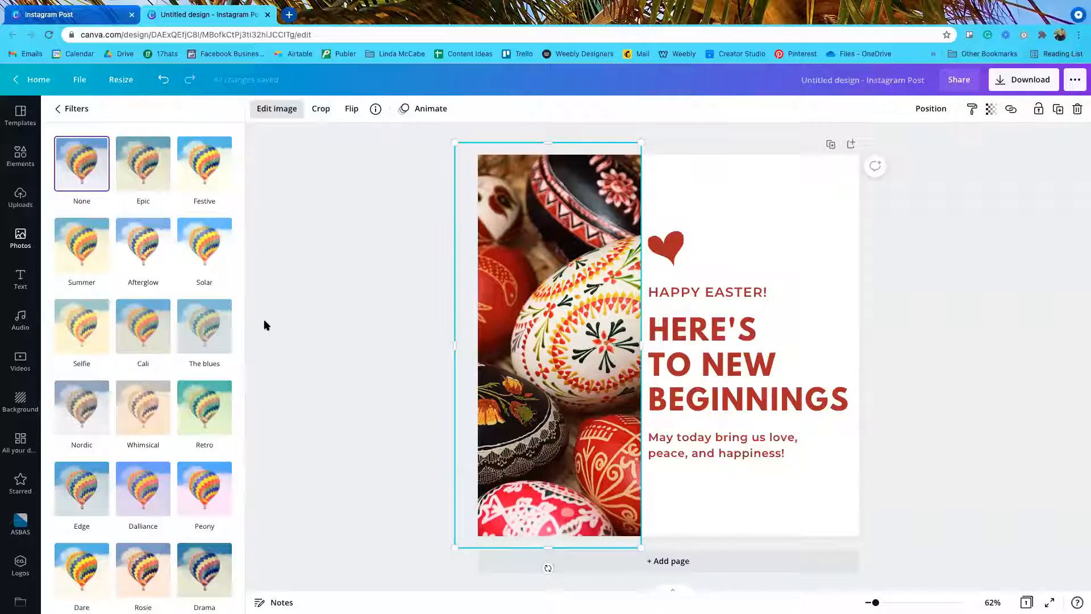
Step: Preview Epic, The blues, Festive, Summer, Afterglow, Solar, Selfie, Cali, Nordic, Whimsical and Retro filters on the photo
click(137, 168)
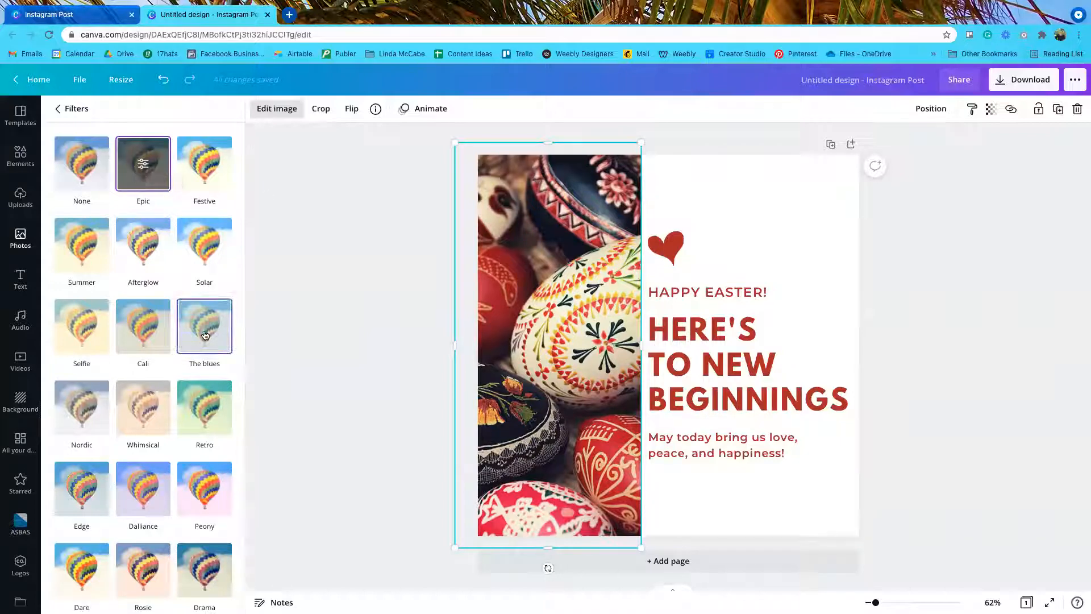
click(205, 335)
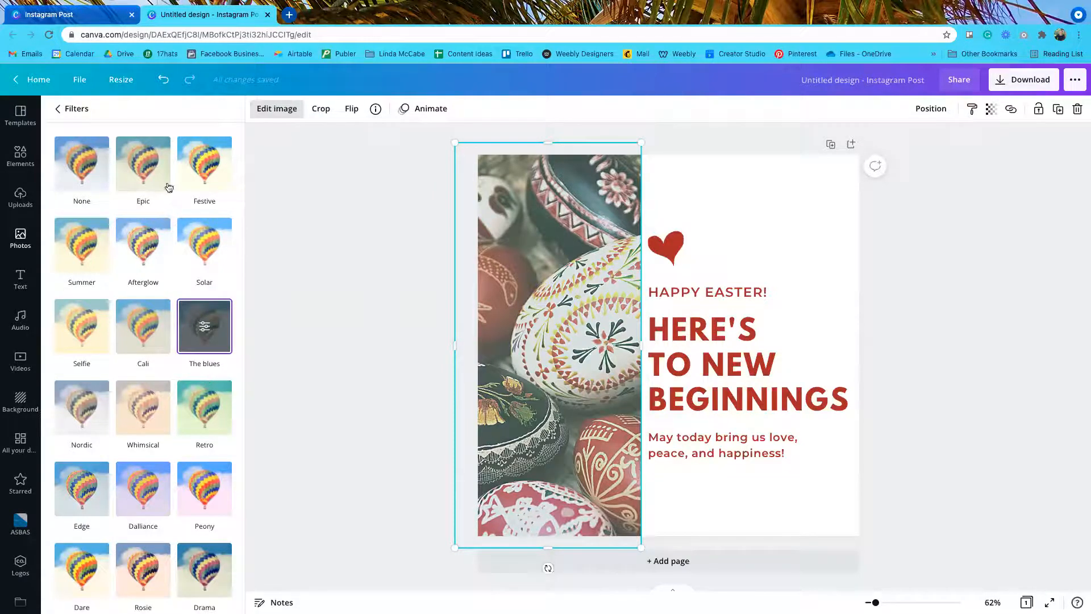
click(192, 160)
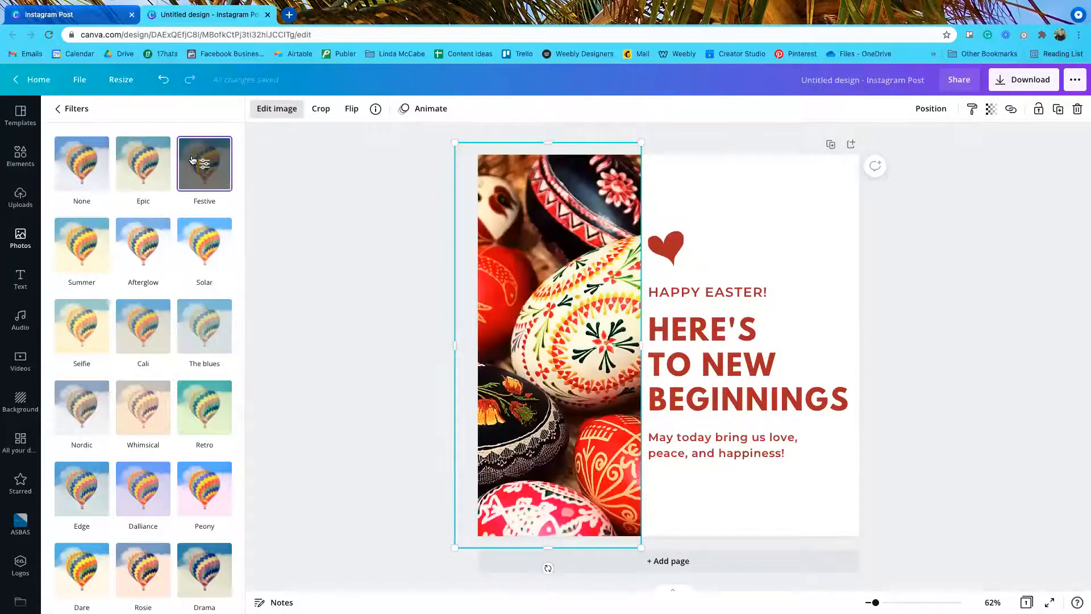
click(90, 256)
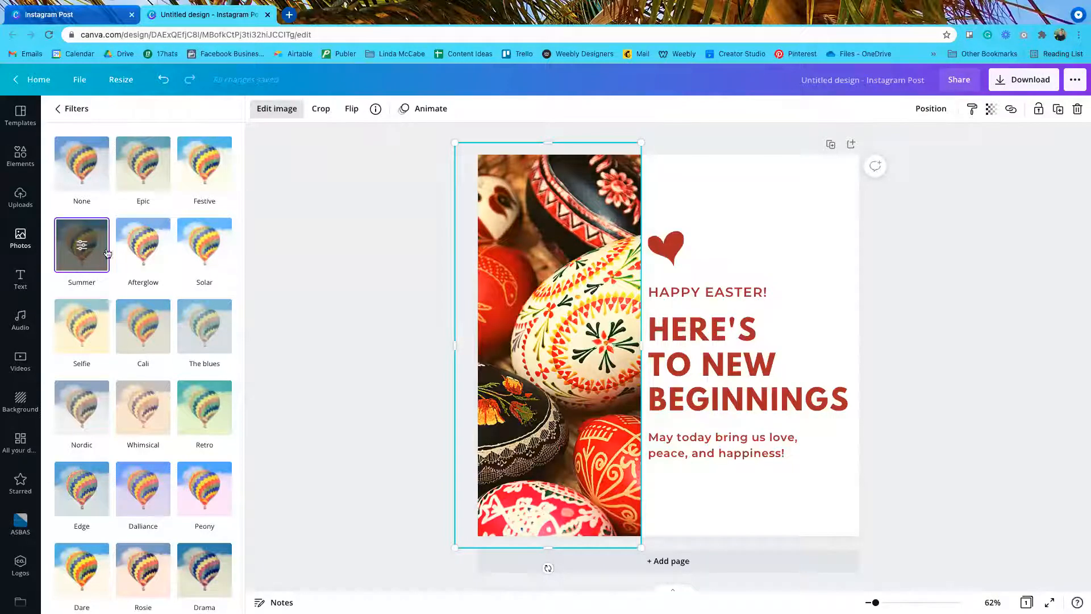
click(158, 241)
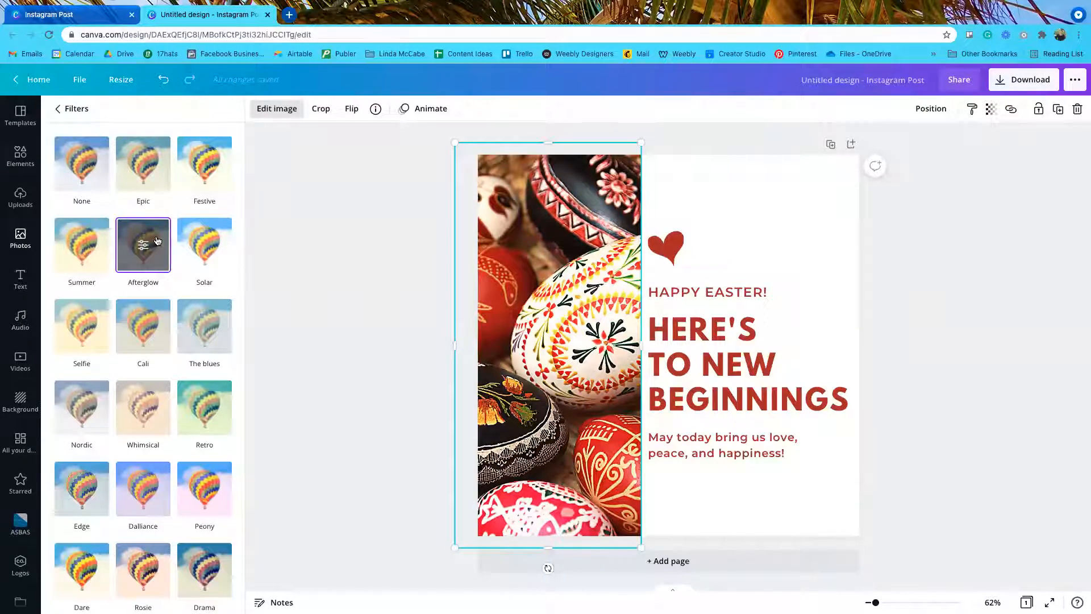
click(195, 241)
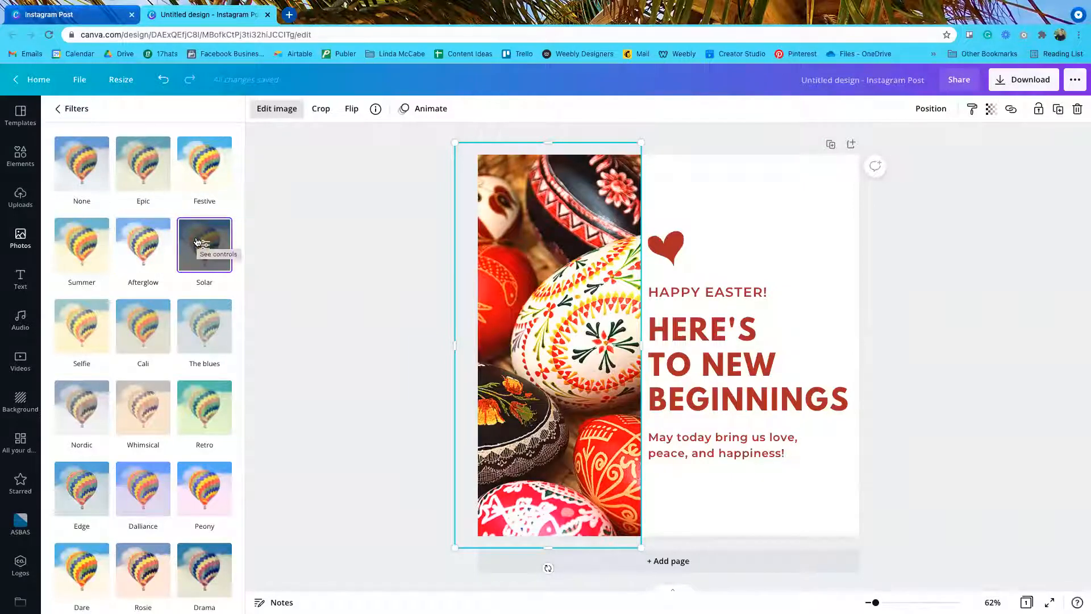
click(80, 325)
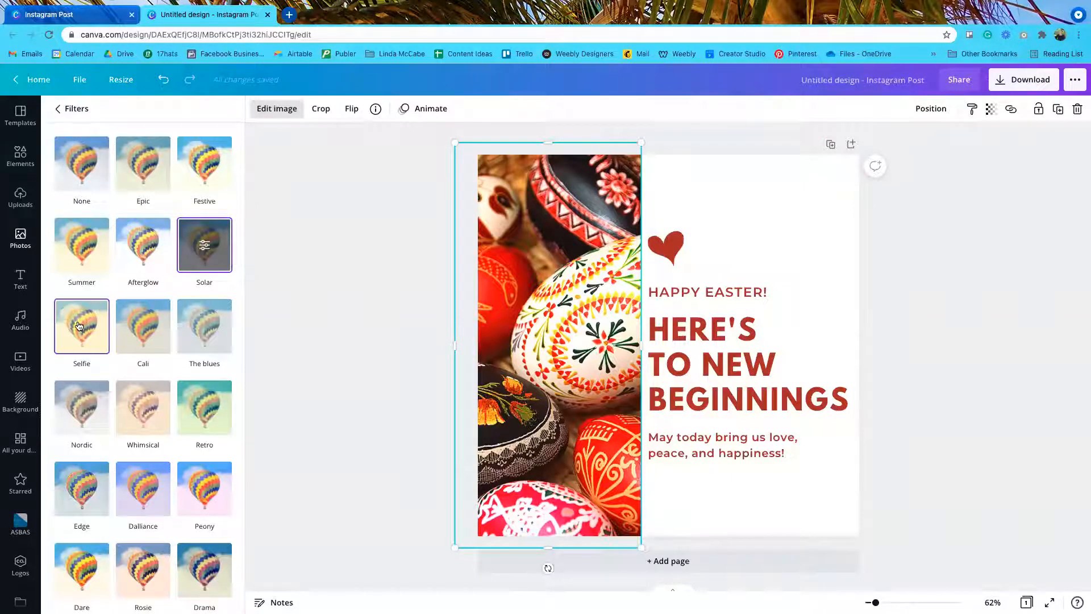
click(132, 326)
click(201, 325)
click(68, 405)
click(139, 404)
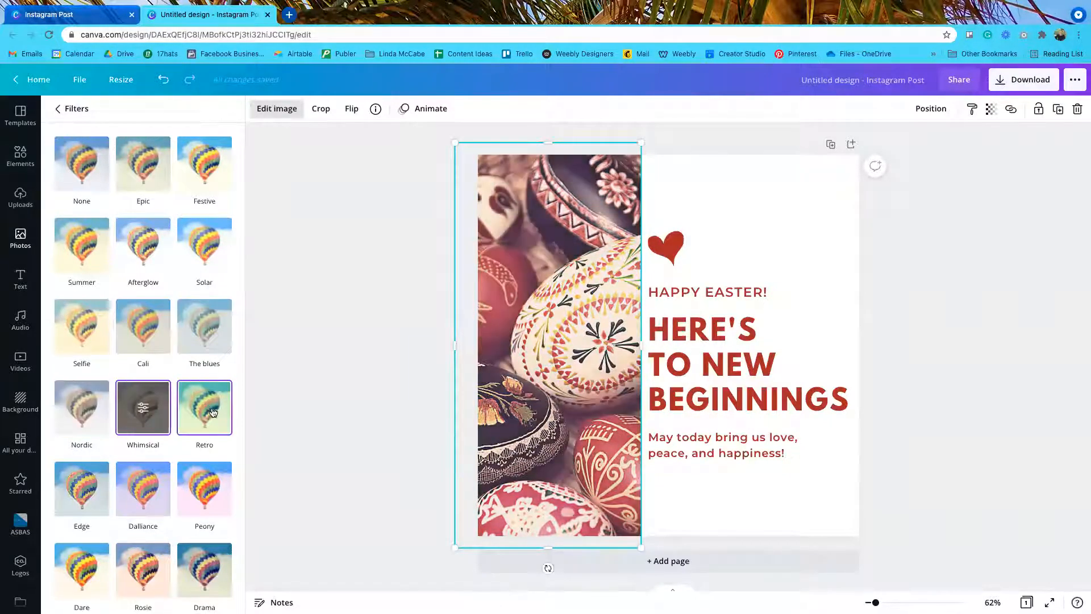
click(205, 414)
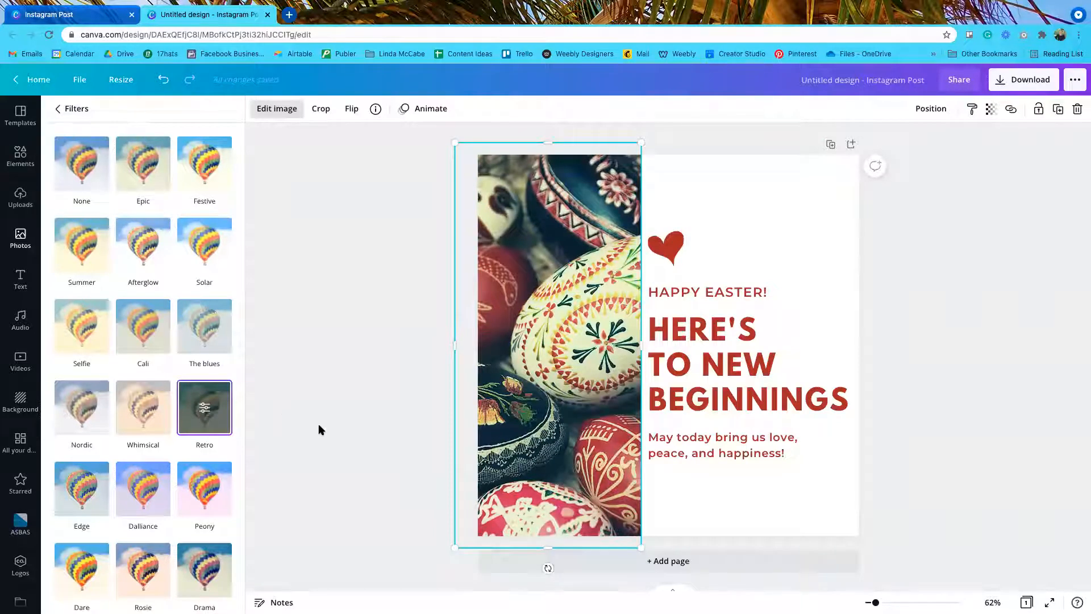
Step: Preview Edge, Peony, Drama, Dare, Greyscale, Street and The blues, then revert to None and close filters
scroll(132, 442, down, 2)
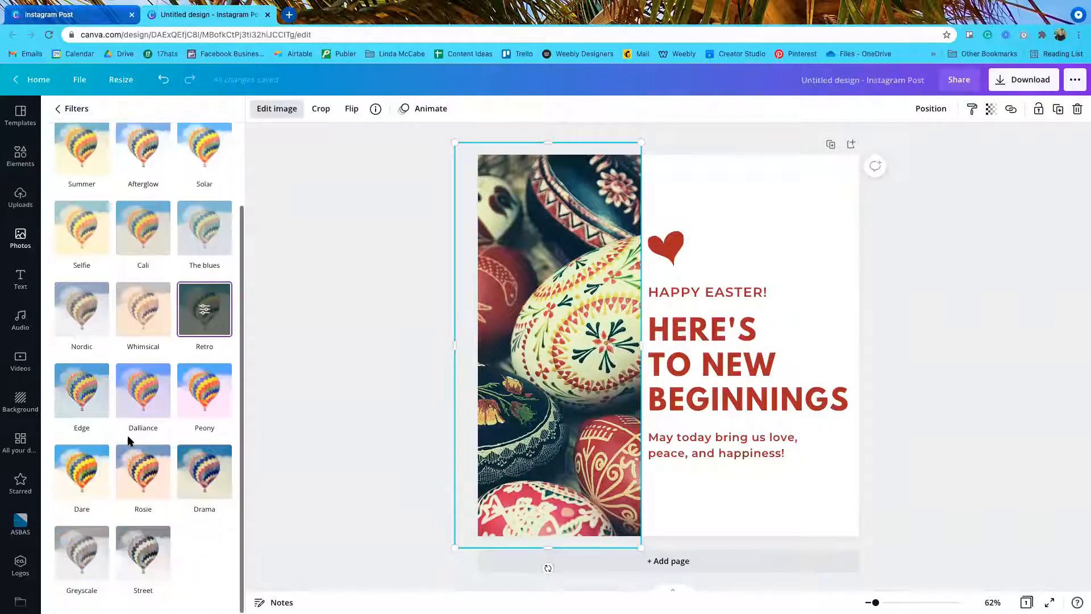
click(72, 402)
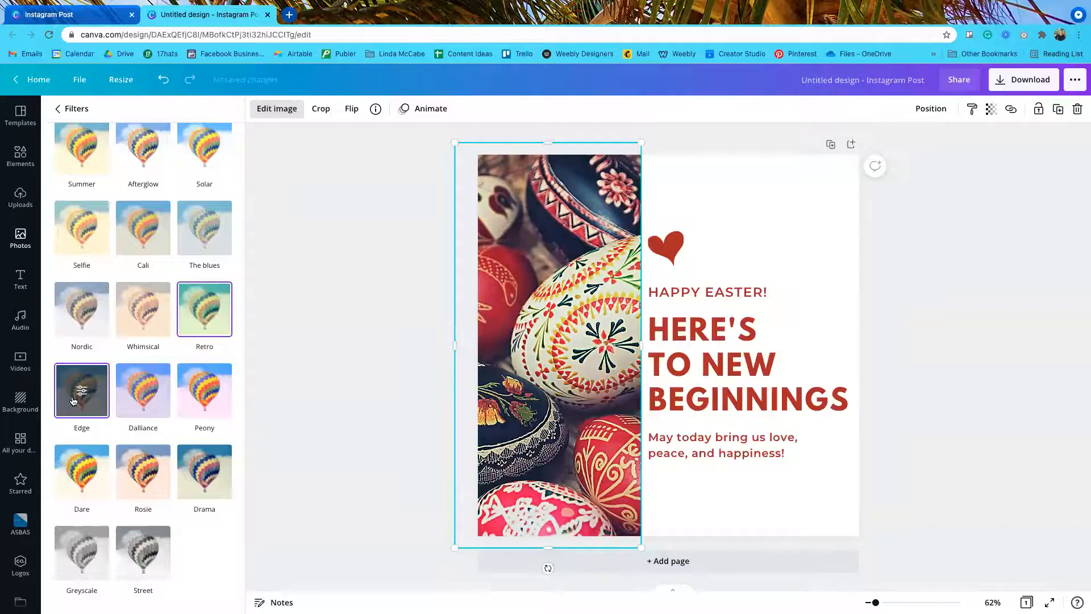
click(199, 390)
click(216, 492)
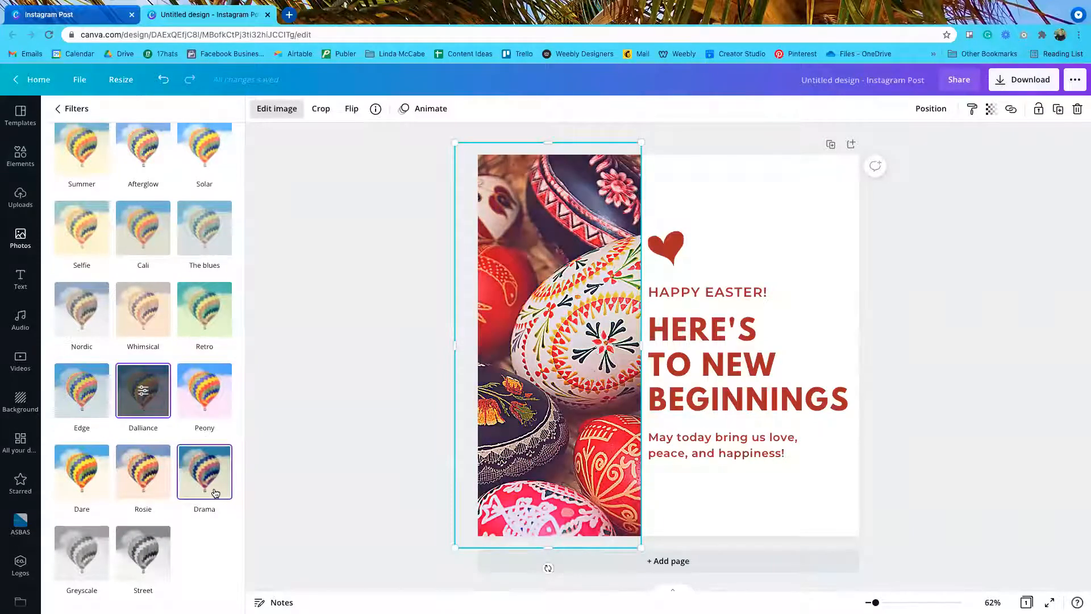
click(68, 490)
click(82, 565)
click(140, 563)
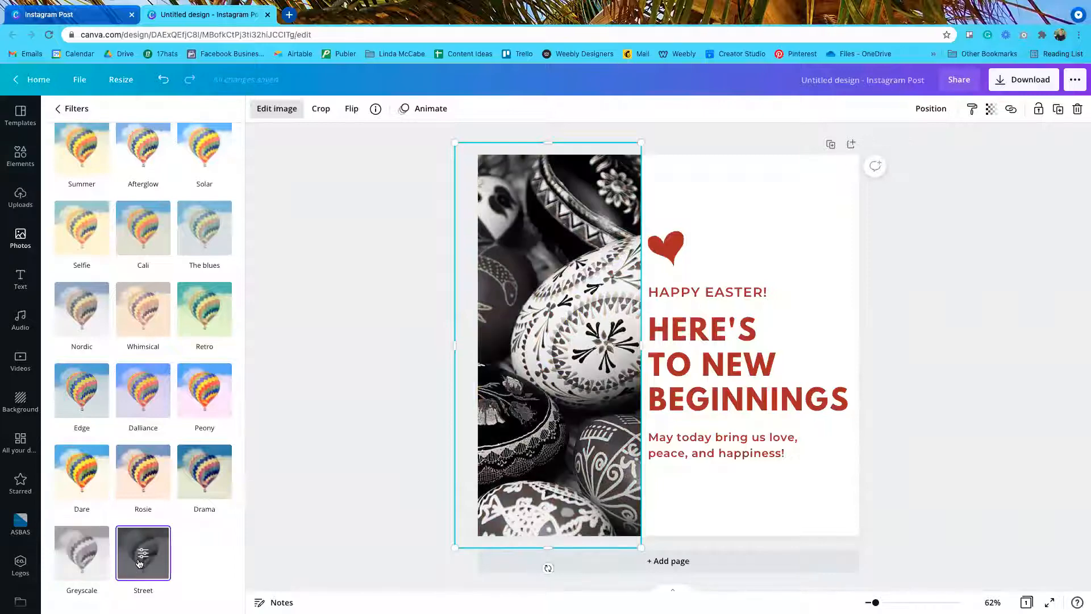
scroll(210, 392, up, 3)
click(208, 325)
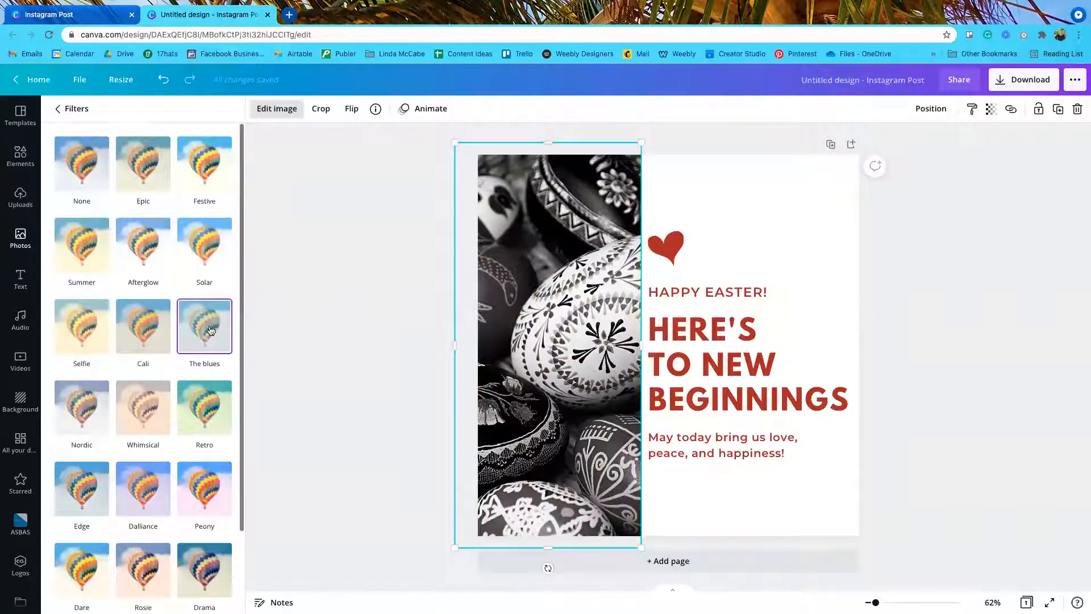
click(197, 323)
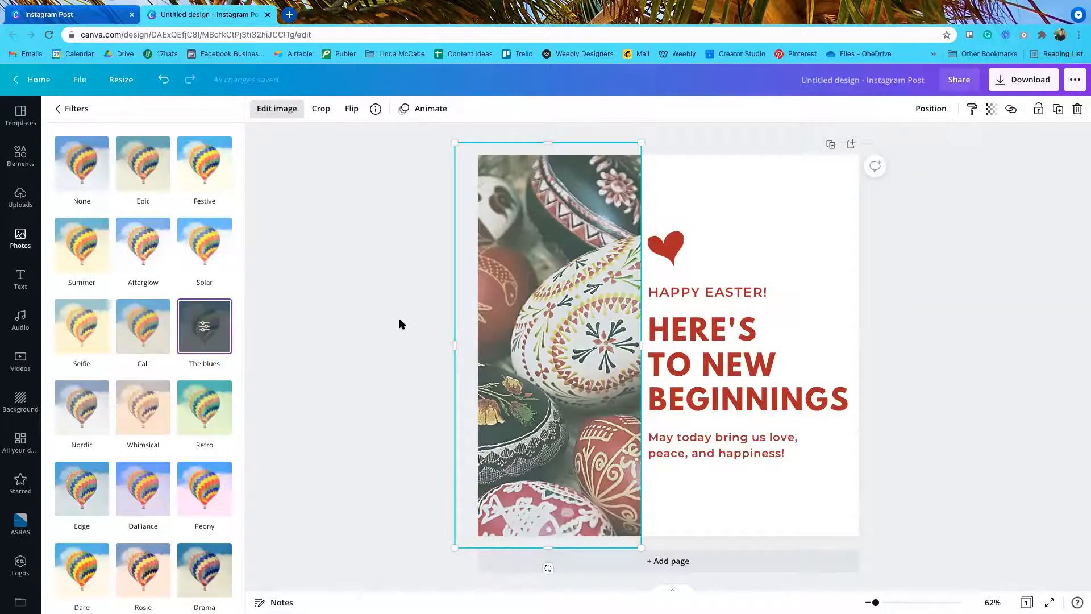
click(72, 167)
click(58, 108)
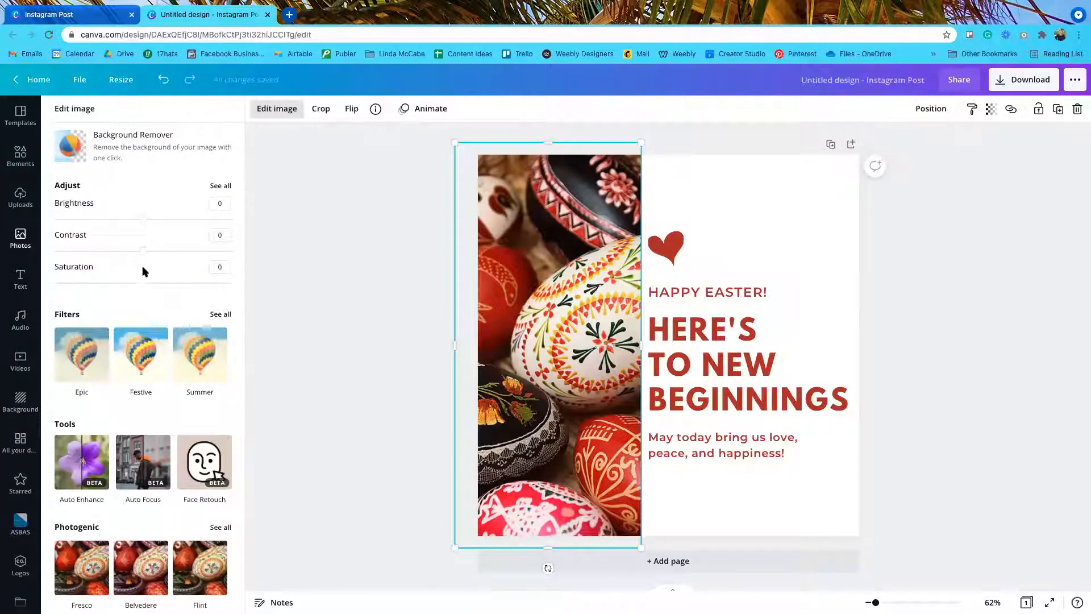
Step: Test the photo's Blur slider under Adjust, leave it at 0, and close the adjustments
click(219, 186)
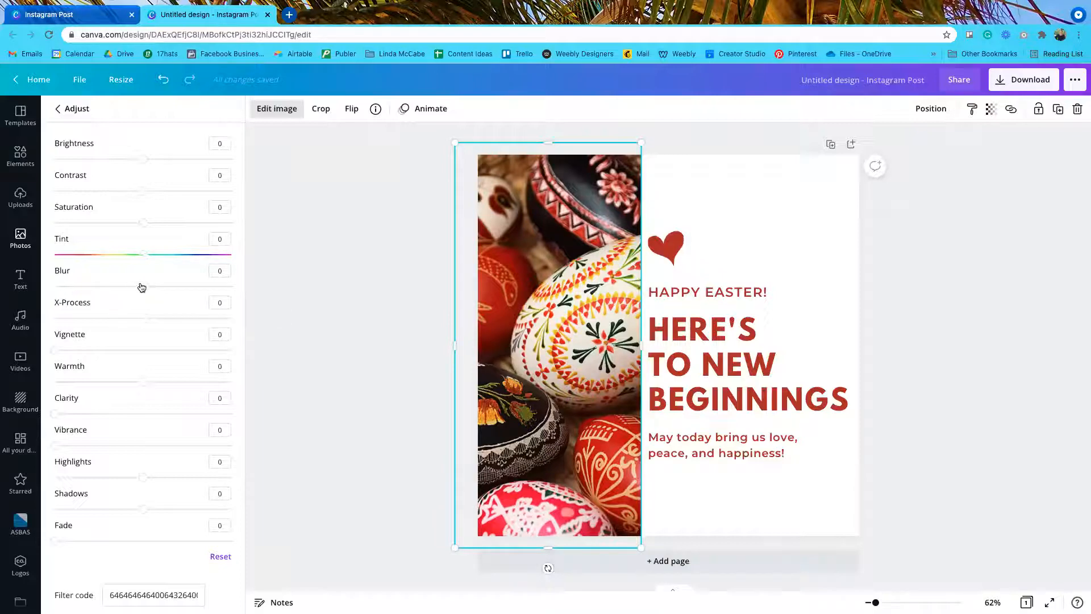
drag(143, 288, 151, 286)
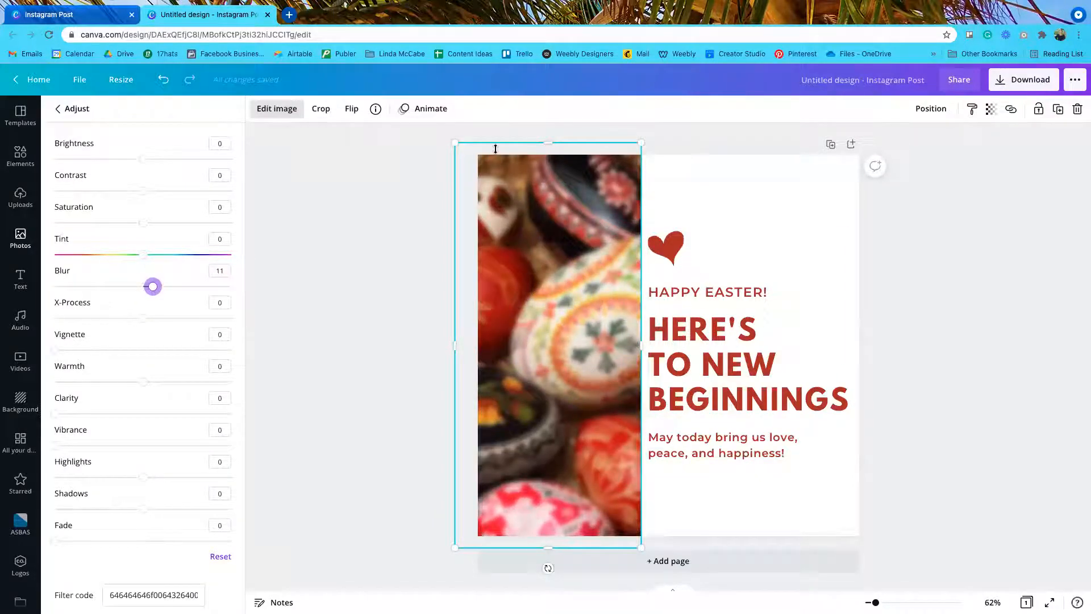
drag(152, 287, 142, 287)
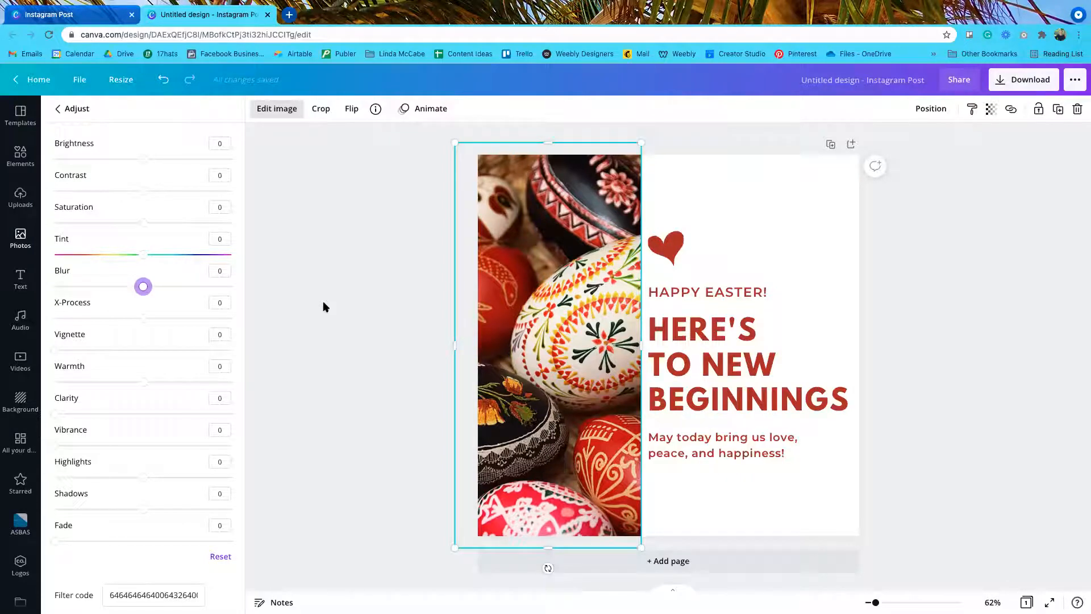
click(59, 109)
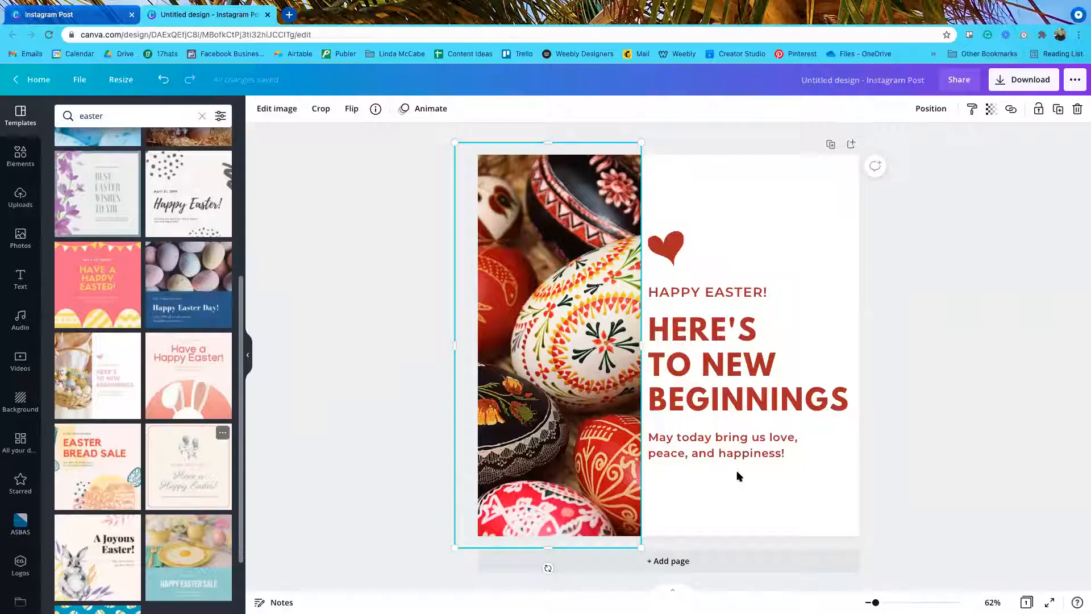
Step: Add a second page with the Have a Happy Easter! bunny template and a light blue background
click(851, 145)
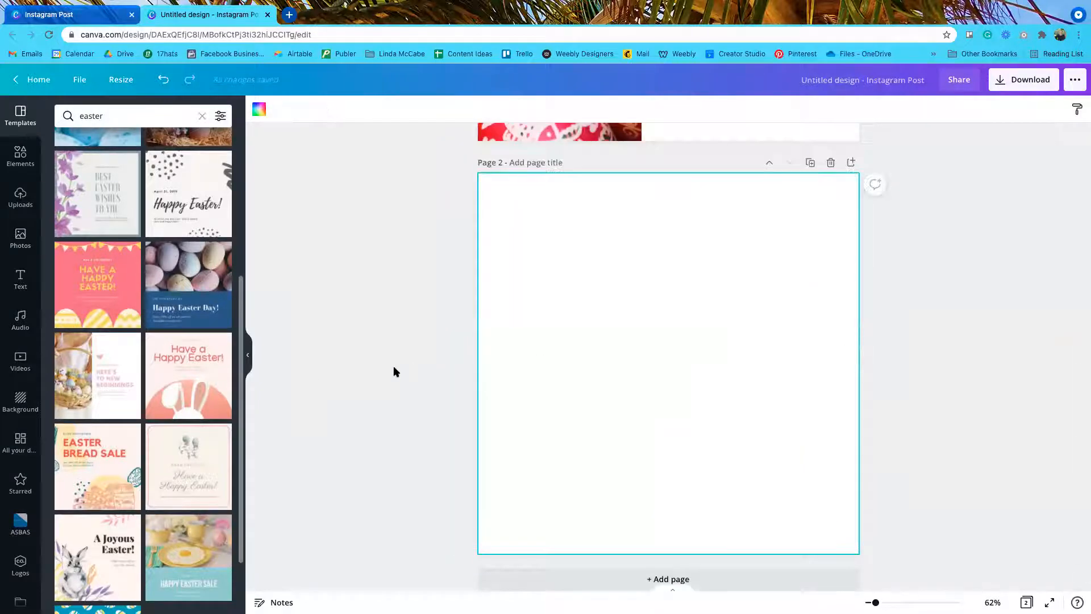
click(183, 370)
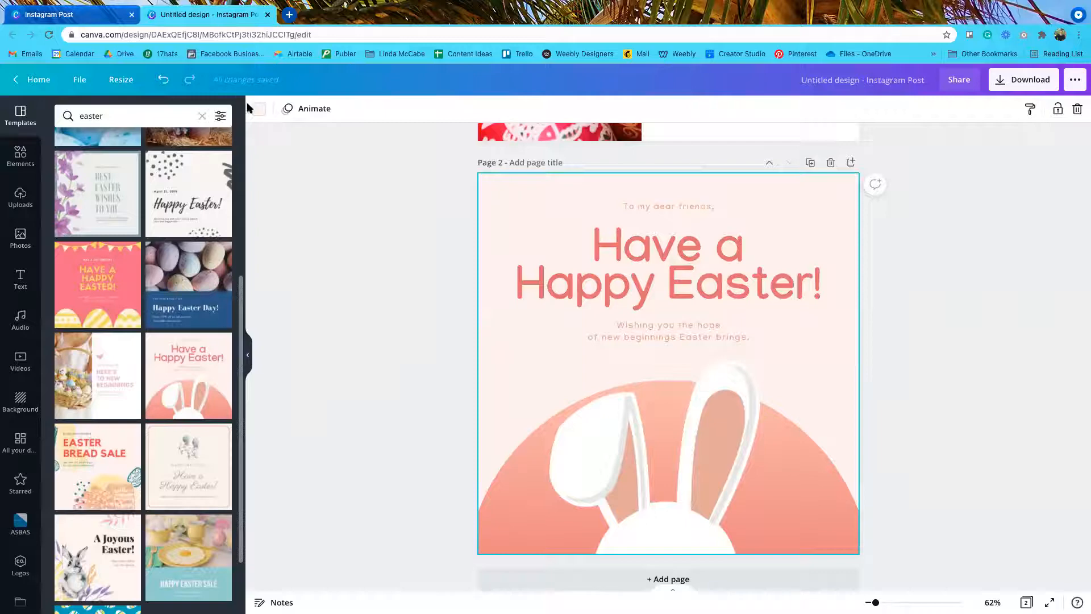
click(259, 109)
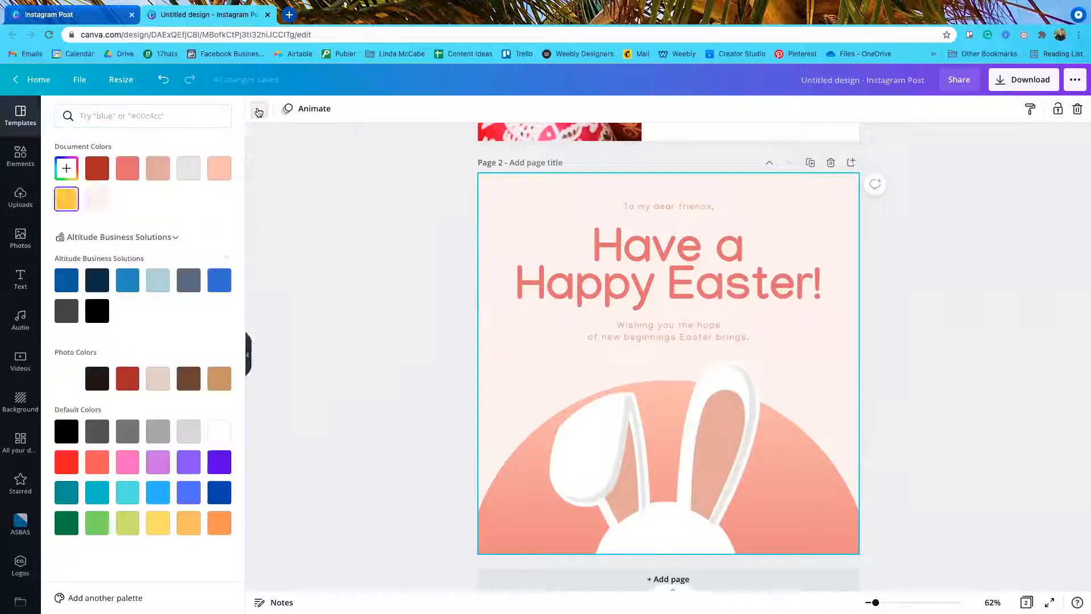
click(157, 276)
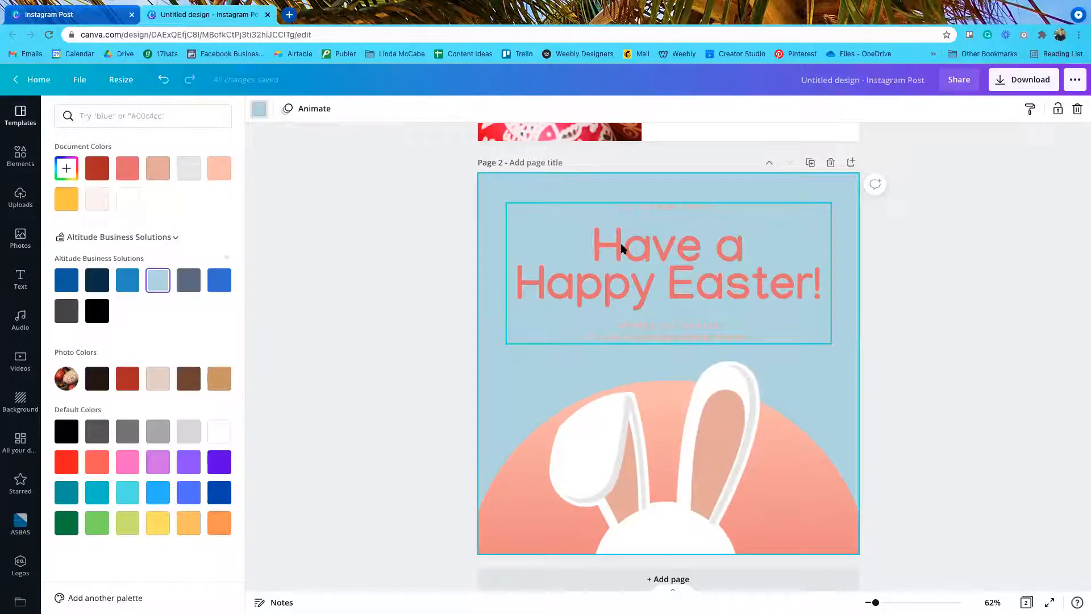
Step: Colour the Happy Easter heading dark blue and the subtitle blue, applying it across all pages
click(621, 248)
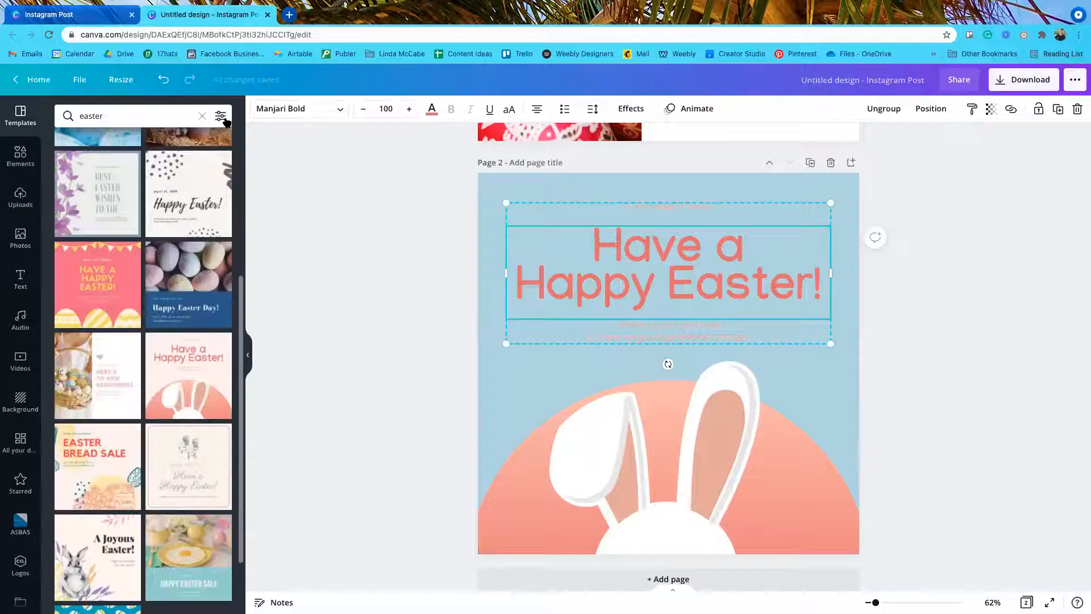
click(432, 109)
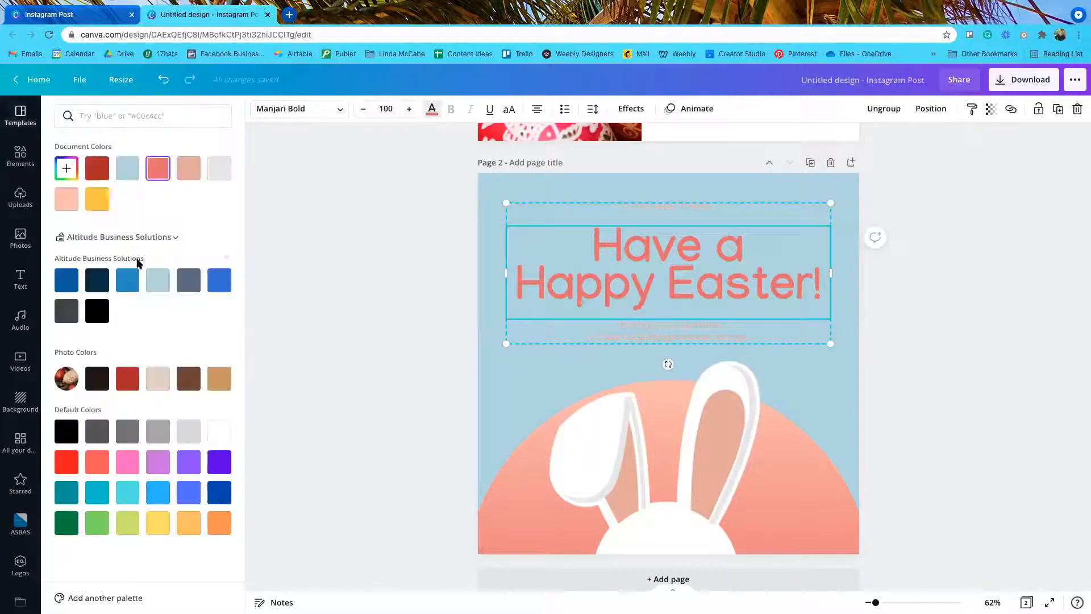
click(67, 282)
click(644, 340)
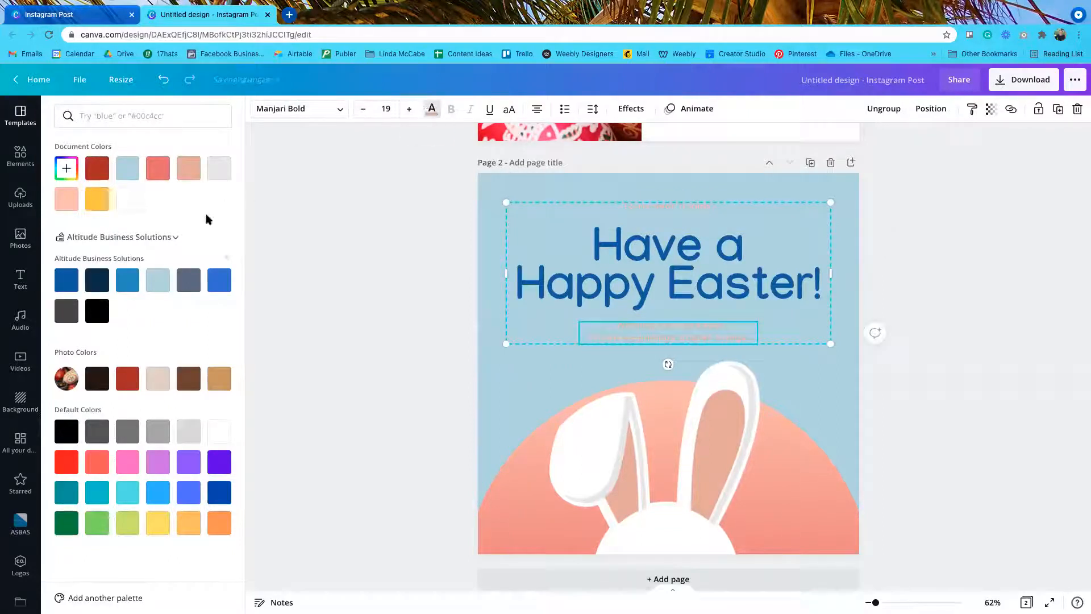
click(127, 280)
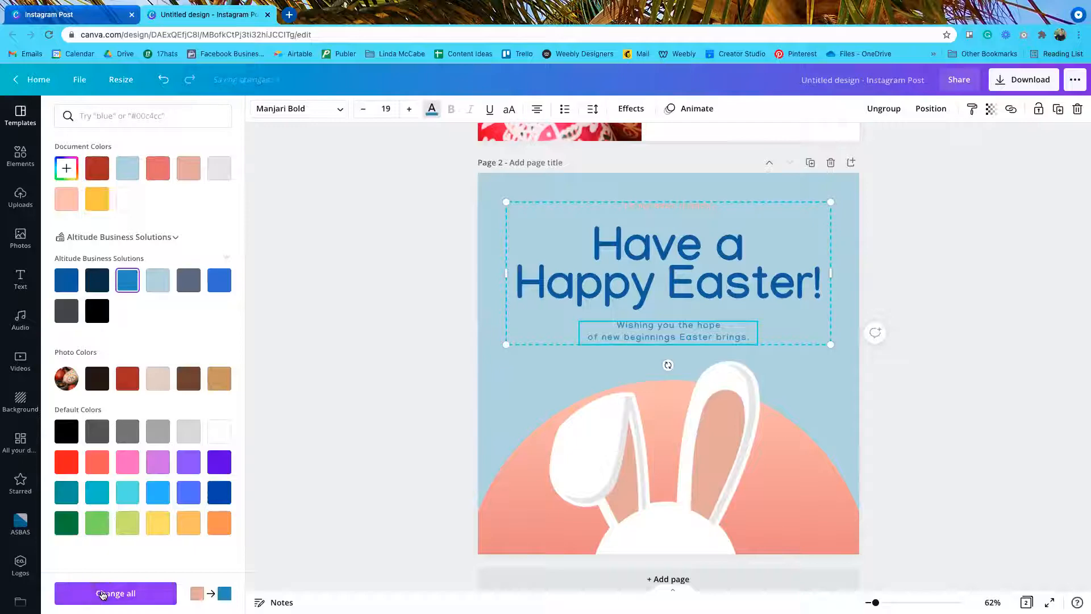
click(102, 593)
Step: Recolour the bunny backdrop's swatches to light blue, dark blue and slate
click(807, 469)
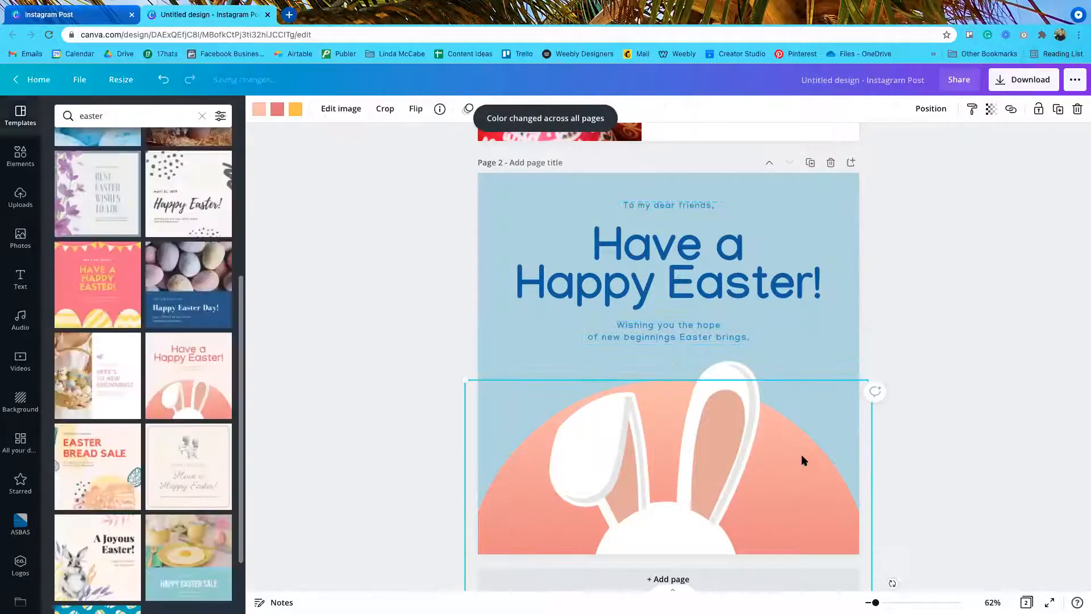
click(259, 109)
click(158, 280)
click(277, 109)
click(67, 280)
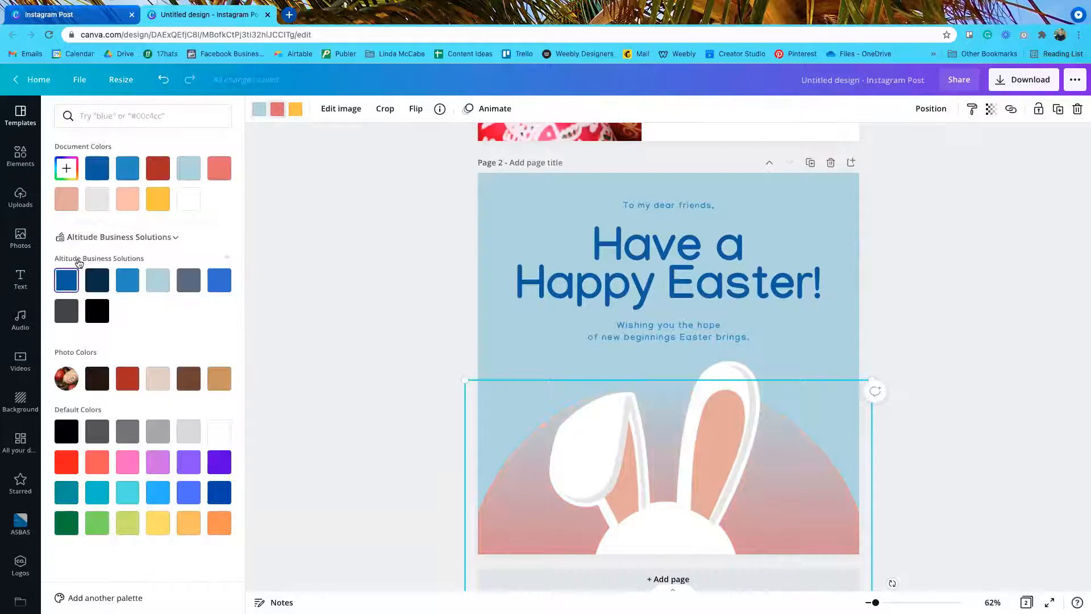
click(296, 109)
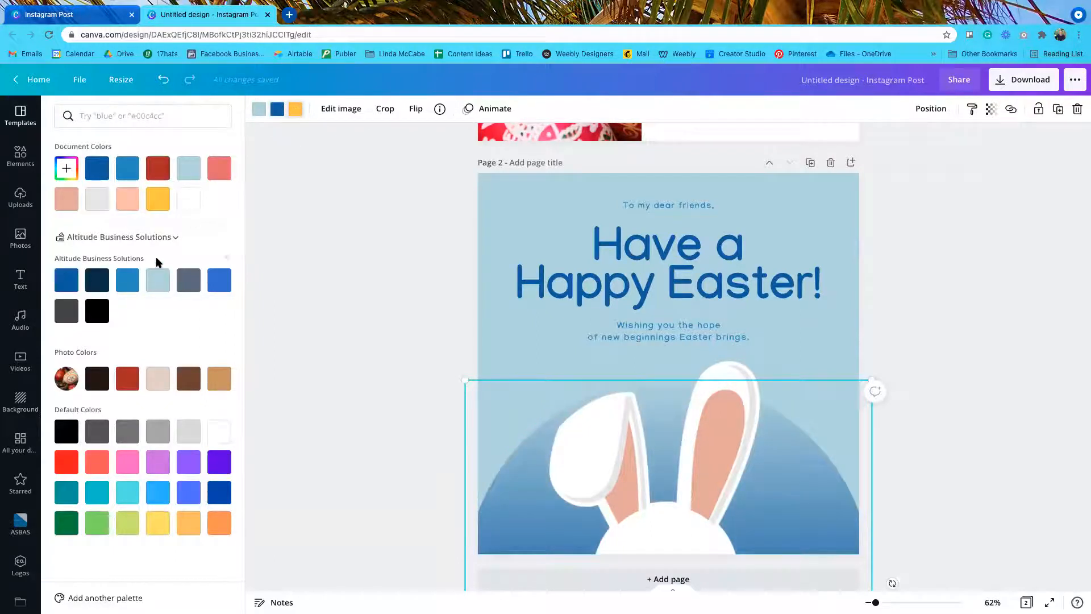
click(187, 280)
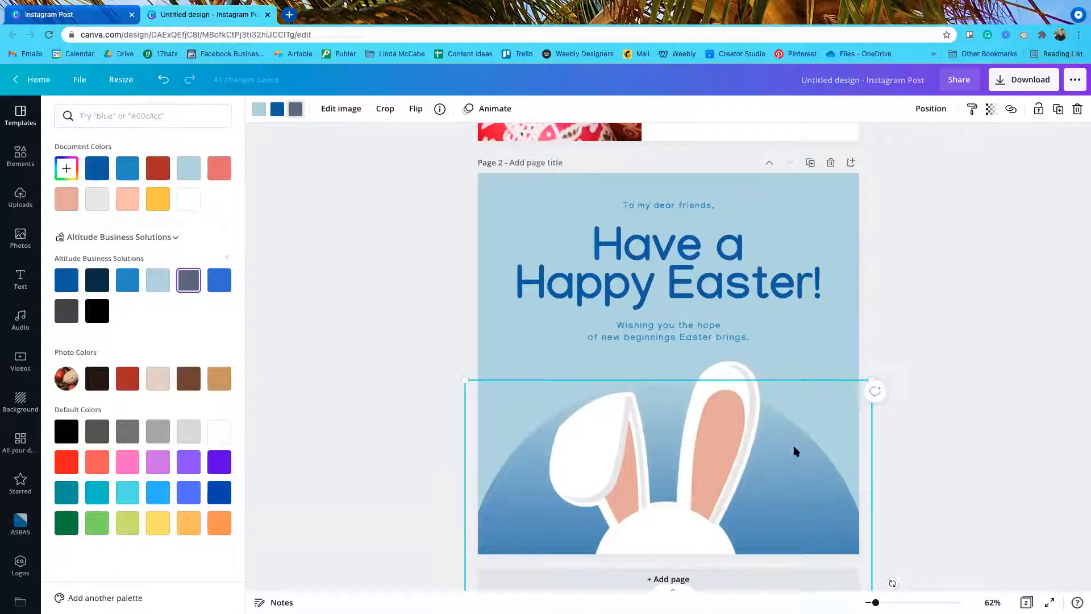
Step: Change the bunny's salmon inner ears to blue
click(706, 439)
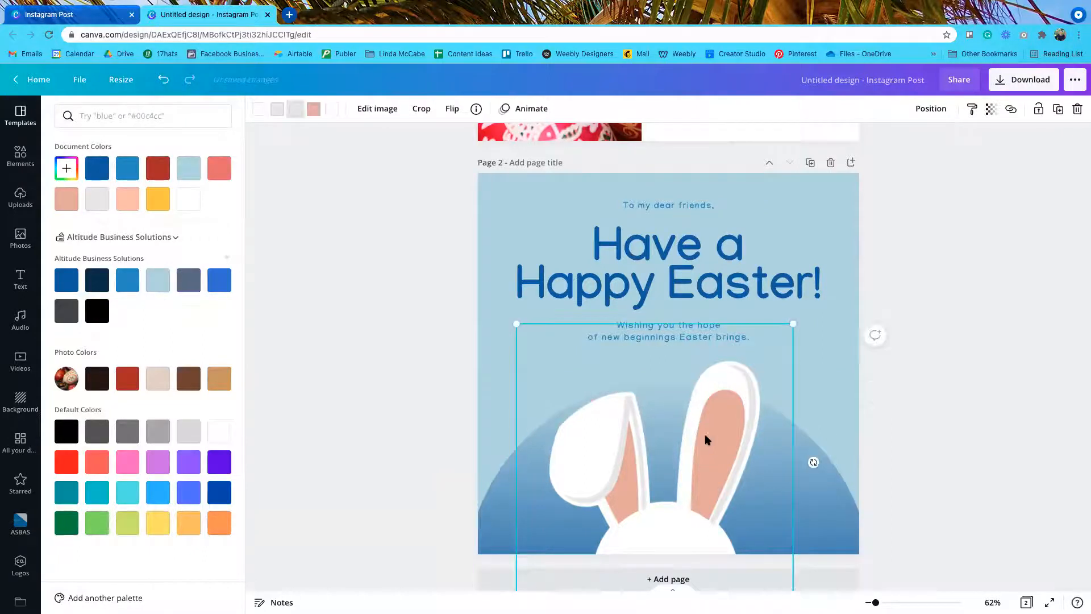
click(313, 114)
click(127, 280)
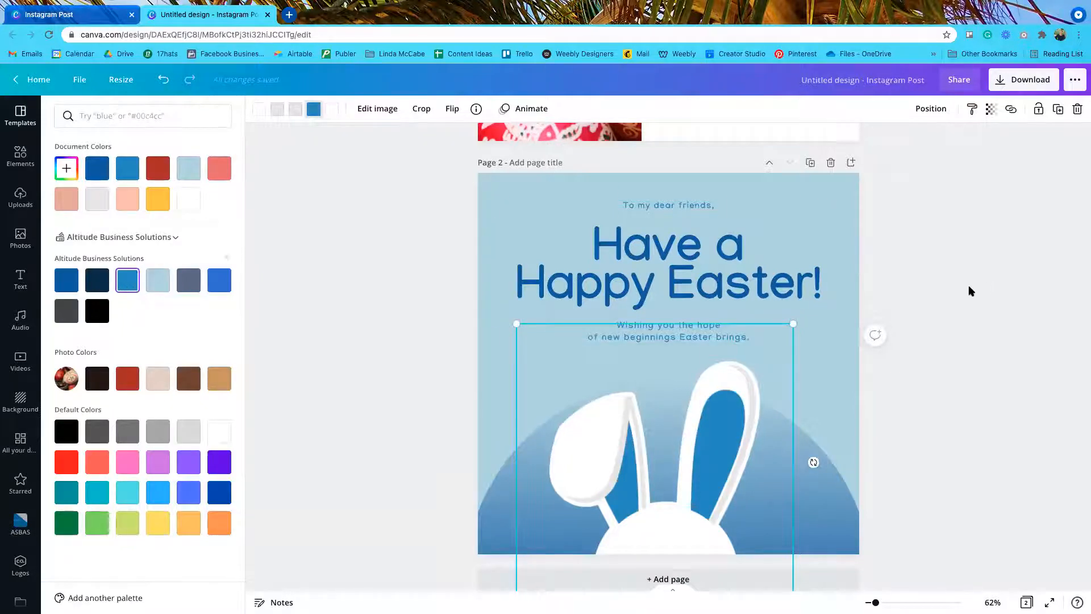
key(Escape)
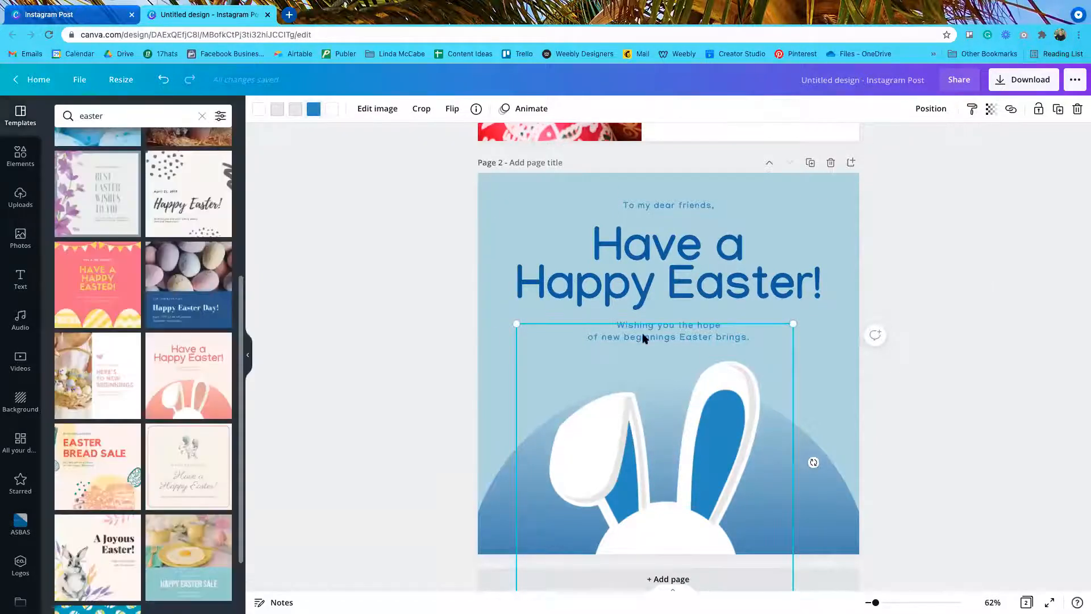
Step: Add the white Altitude logo from Logos, shrunk into the bottom-right corner beside the bunny
click(20, 568)
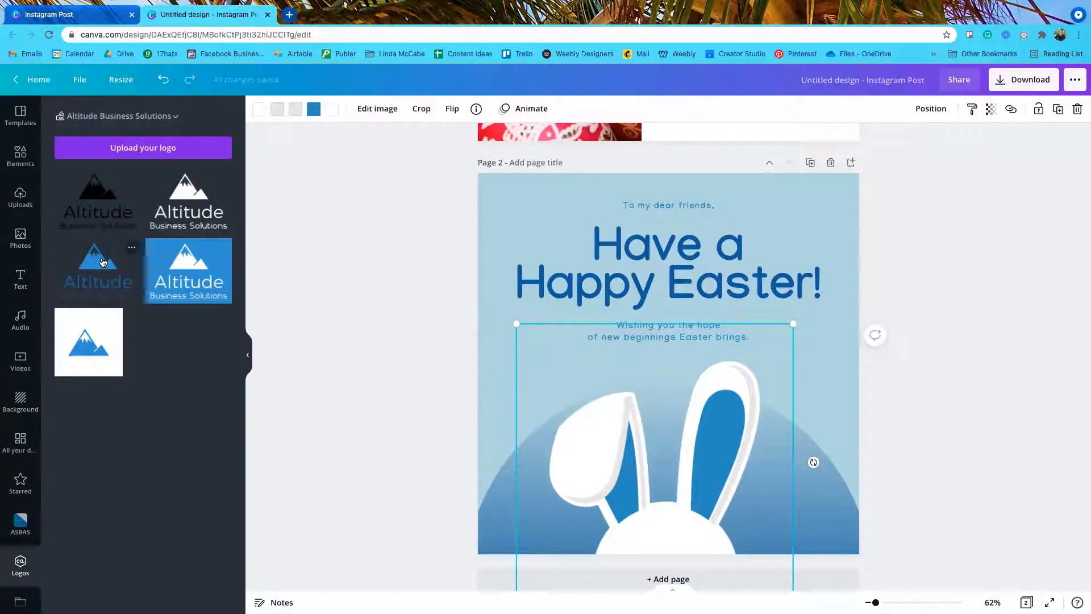
click(190, 205)
drag(540, 268, 814, 523)
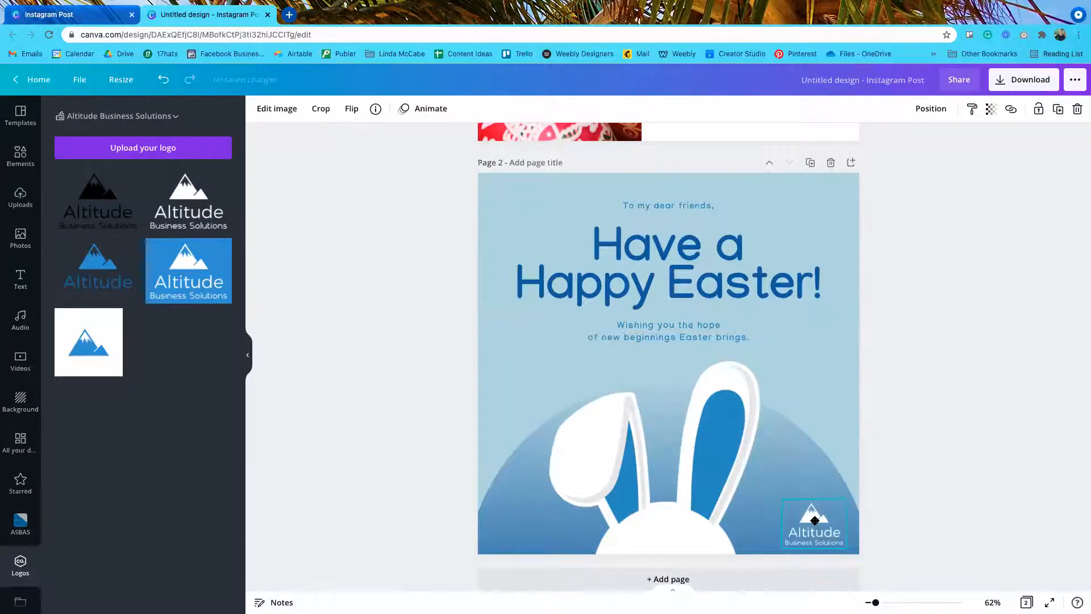
click(945, 457)
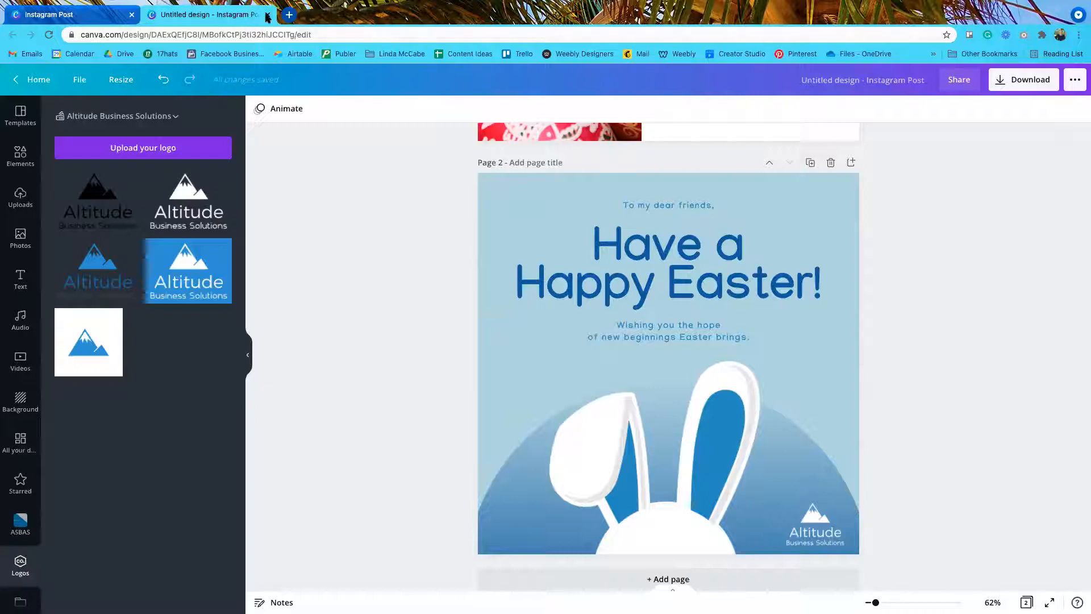
Step: Close the old Instagram Post tab, create a blank Instagram Post, and return to Home
click(35, 79)
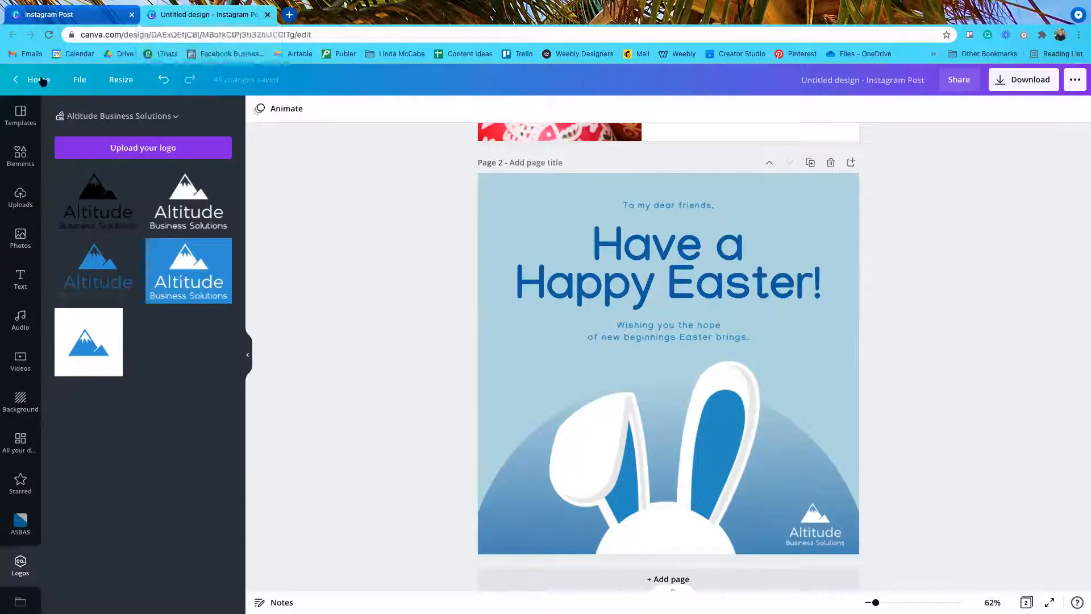
click(131, 14)
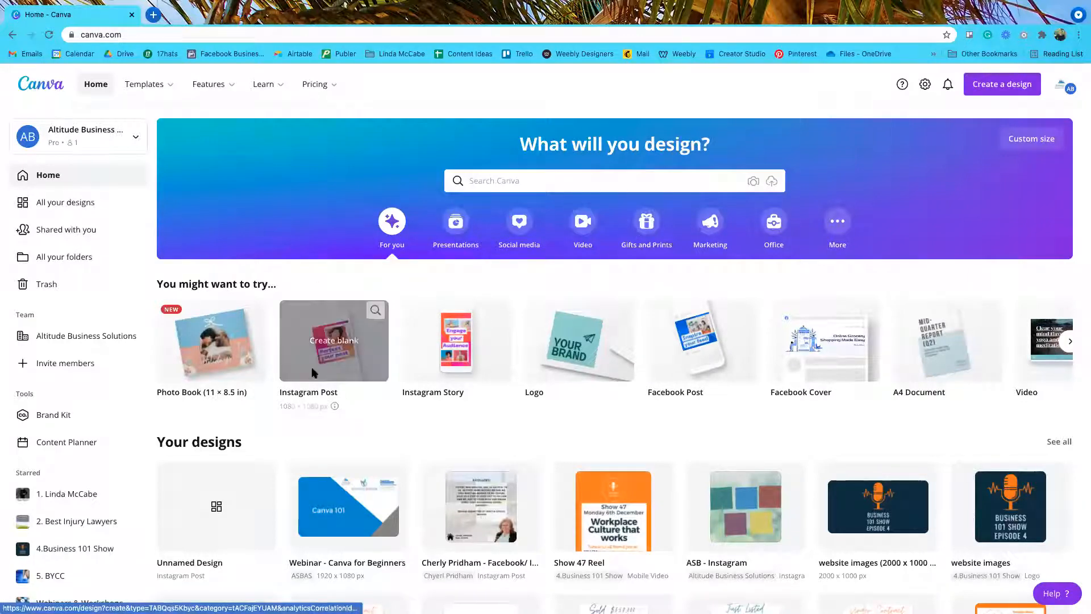
click(327, 340)
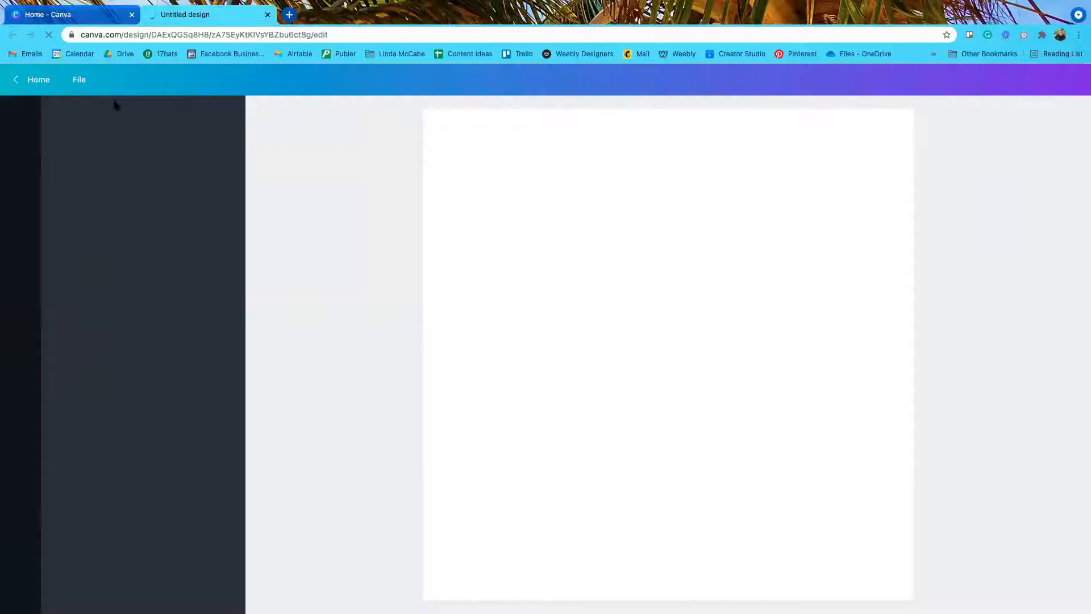
click(46, 20)
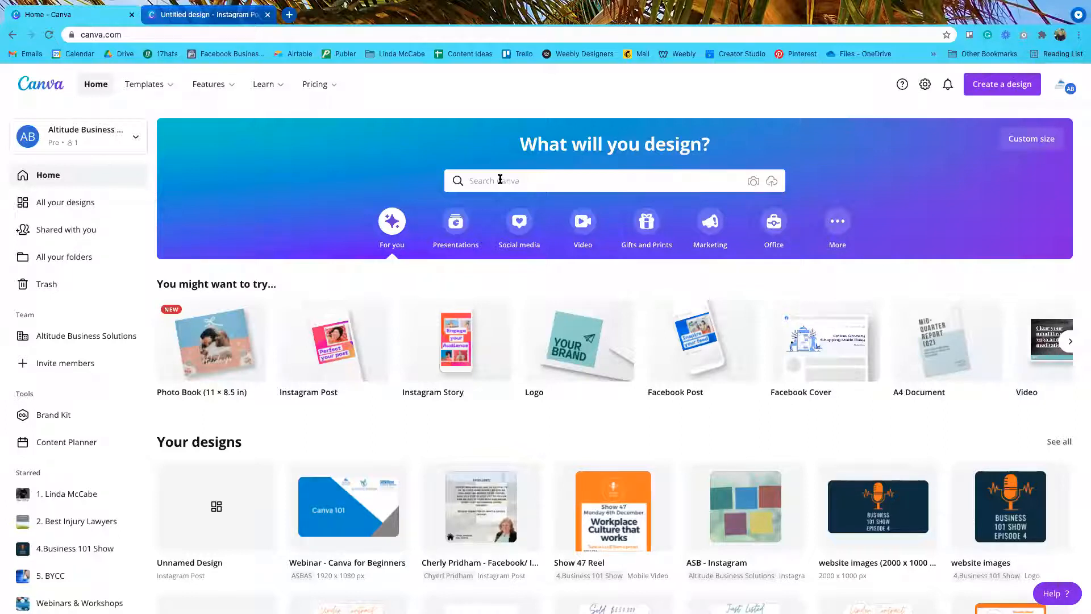
Step: Switch to the Untitled Instagram Post design and show its background choices
click(178, 16)
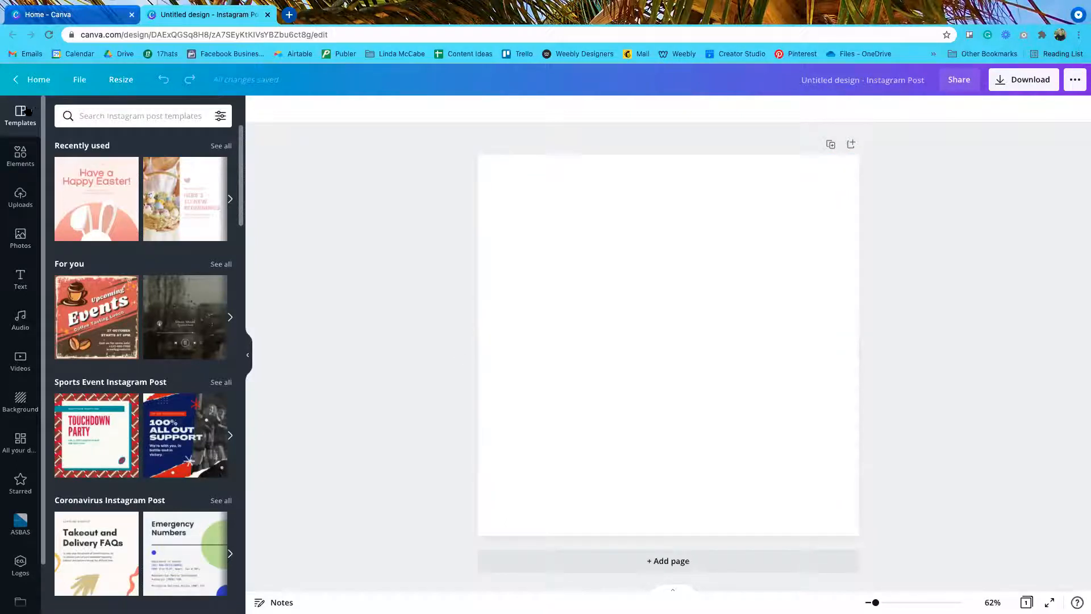
click(20, 404)
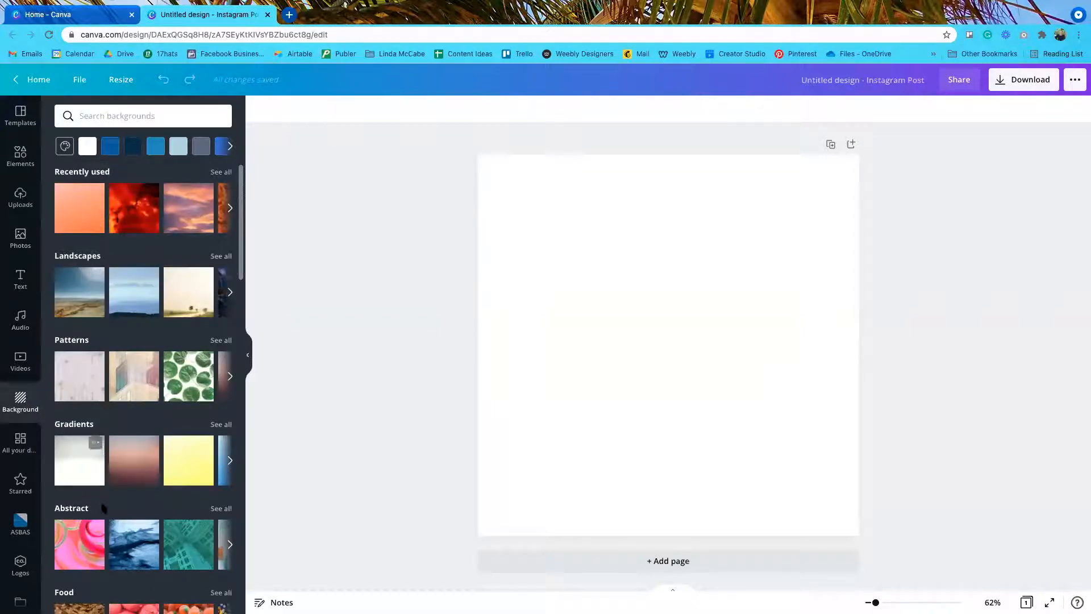
Step: Try dark, royal, grey-blue and navy backgrounds, then apply the red nebula image from Recently used
click(110, 147)
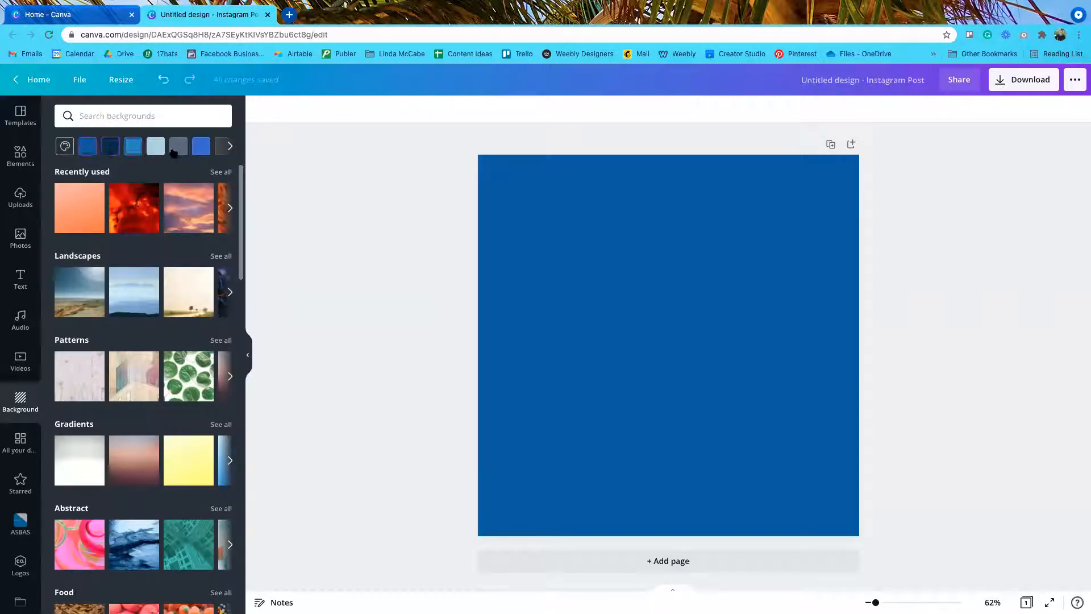
click(132, 146)
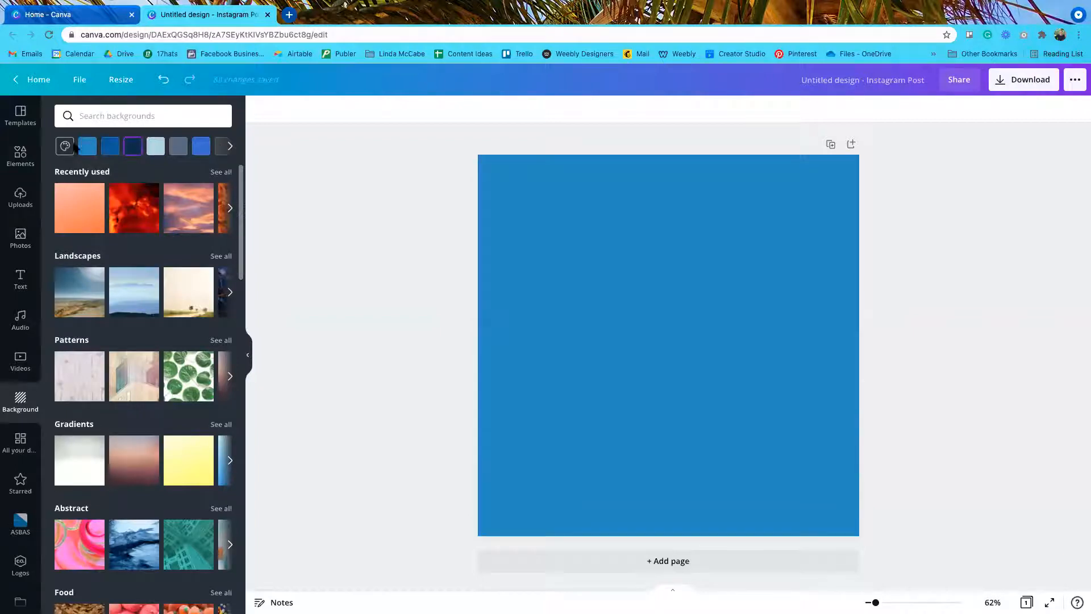
click(201, 146)
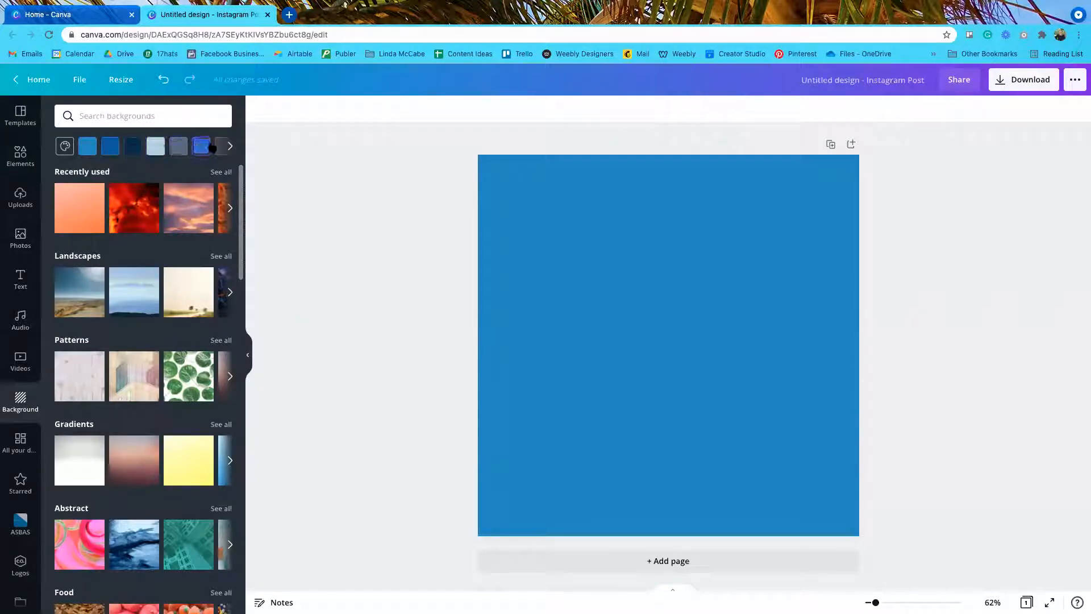
click(230, 147)
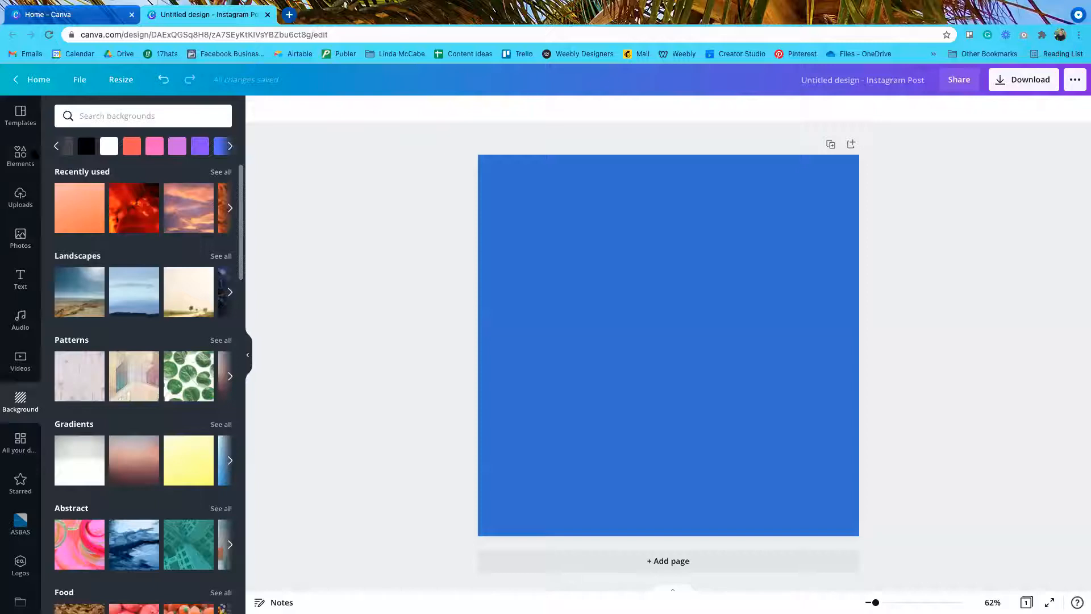
click(57, 146)
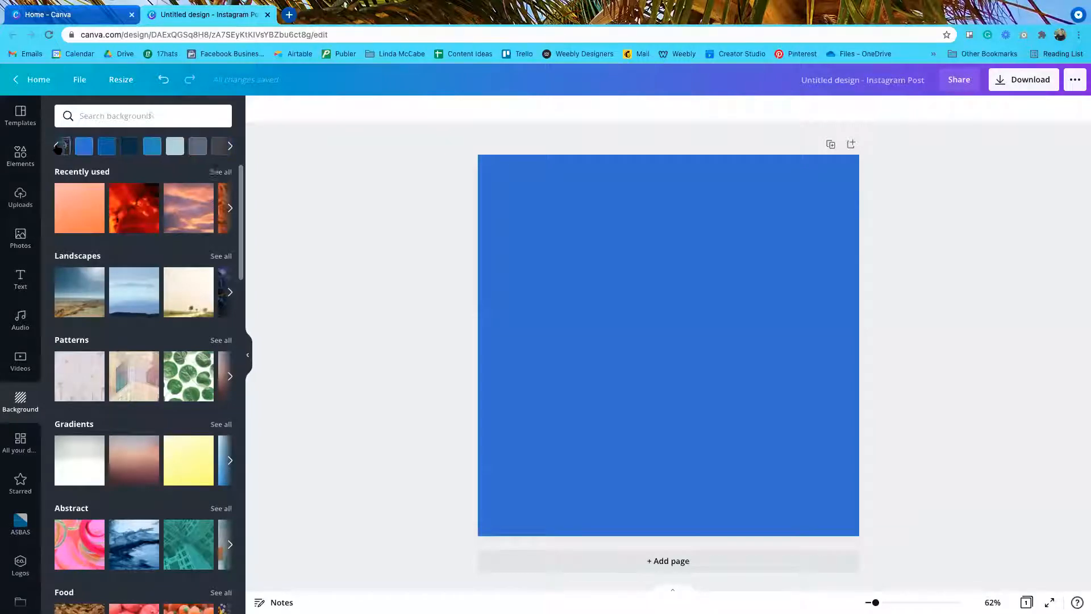
click(201, 147)
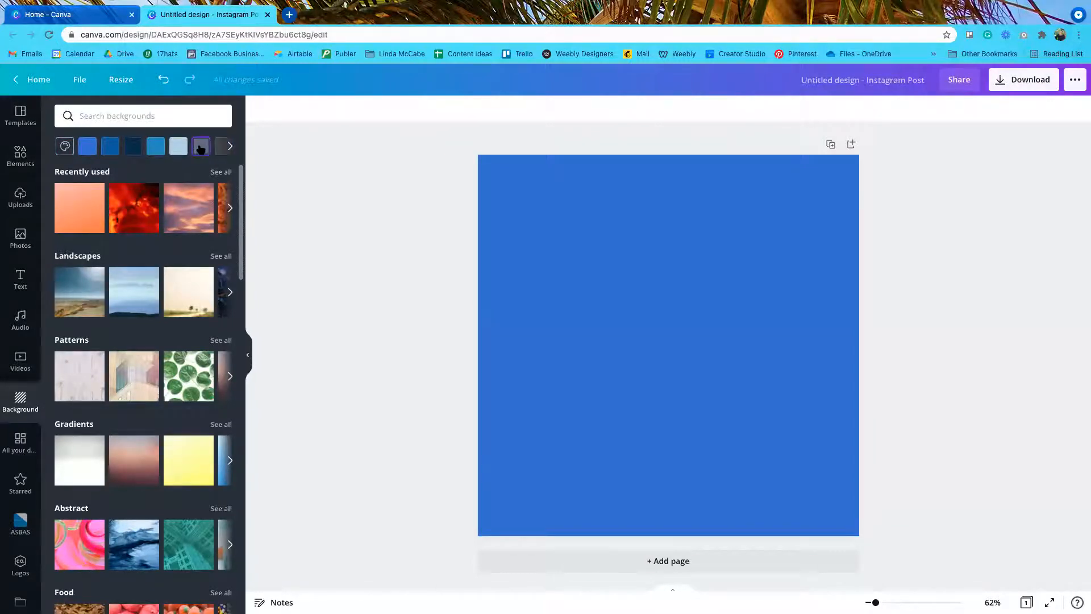
click(132, 147)
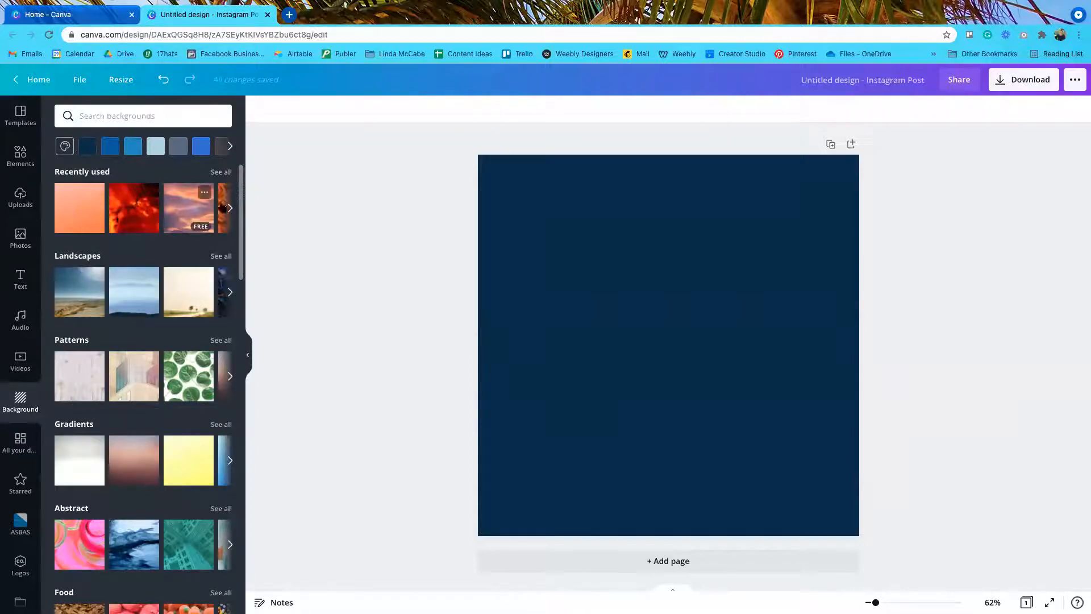
click(135, 208)
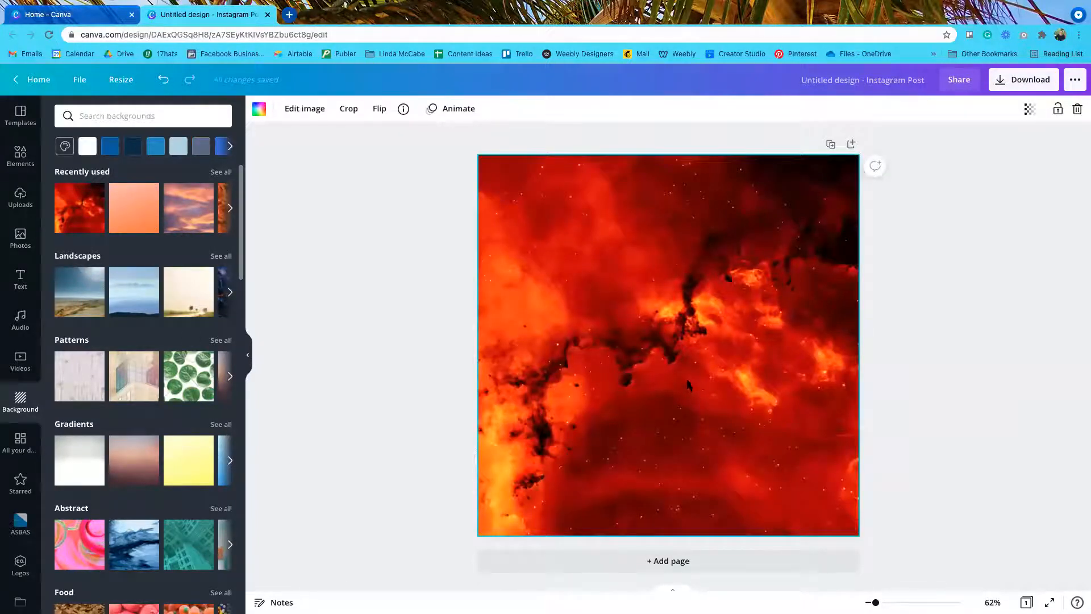
Step: Set the orange roses photo as the background, then click into the Search backgrounds box
click(228, 208)
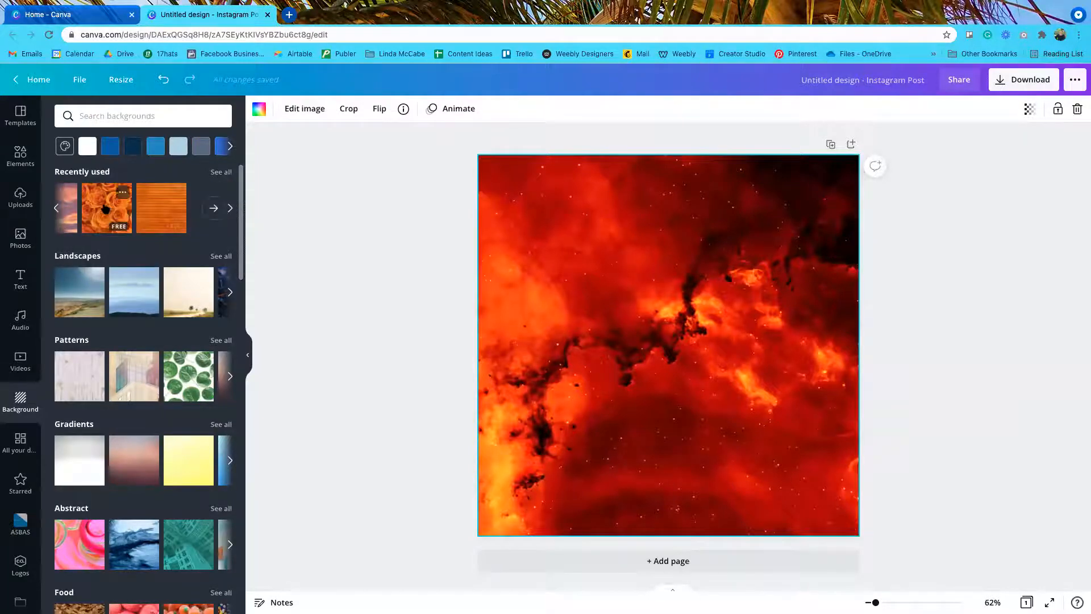
click(105, 209)
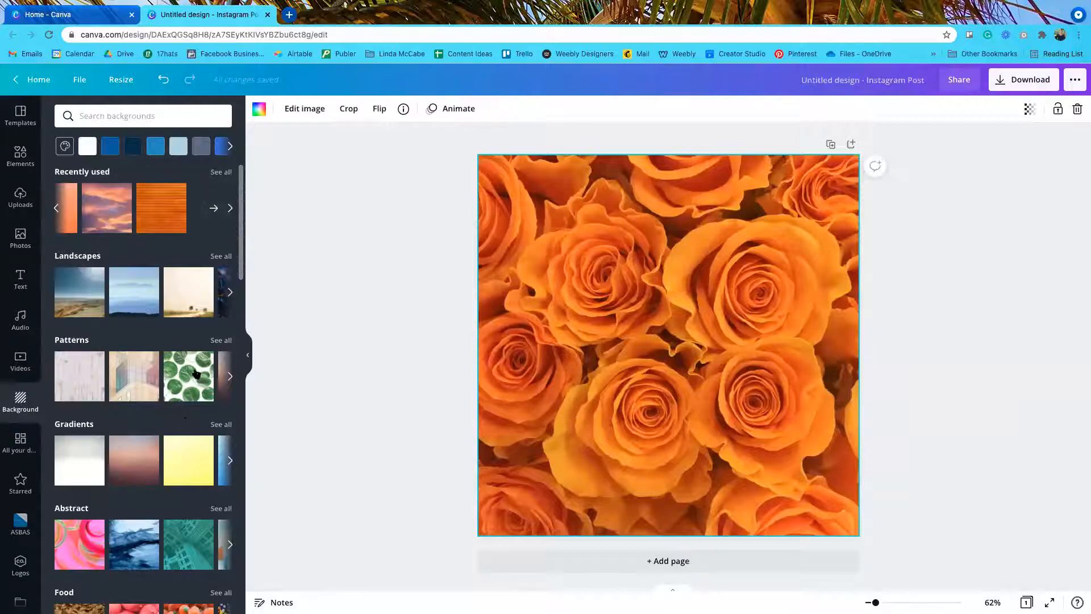
scroll(155, 445, down, 3)
scroll(157, 444, down, 9)
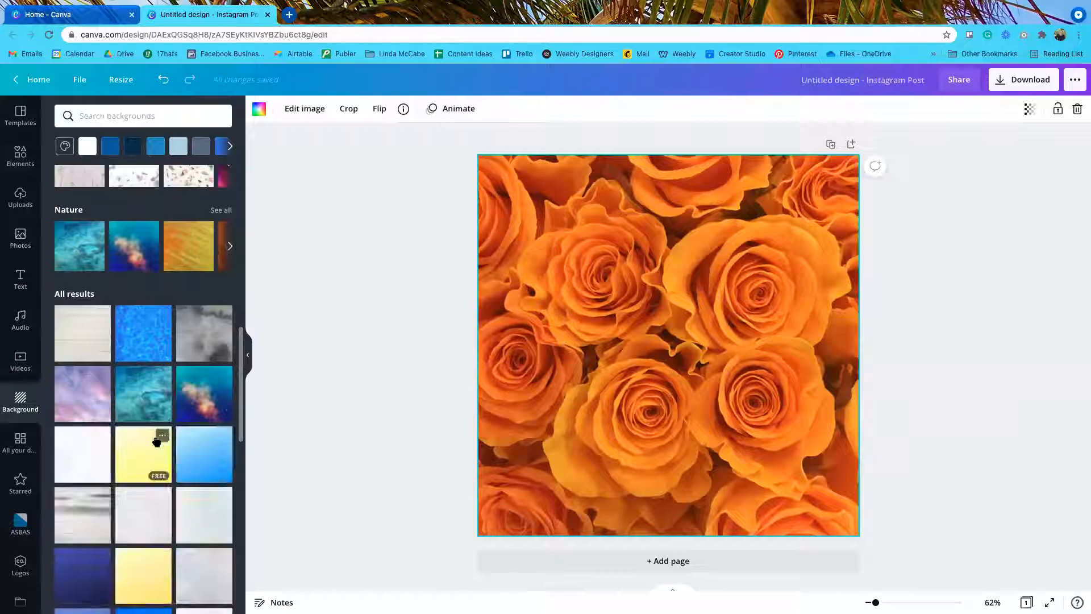
click(130, 115)
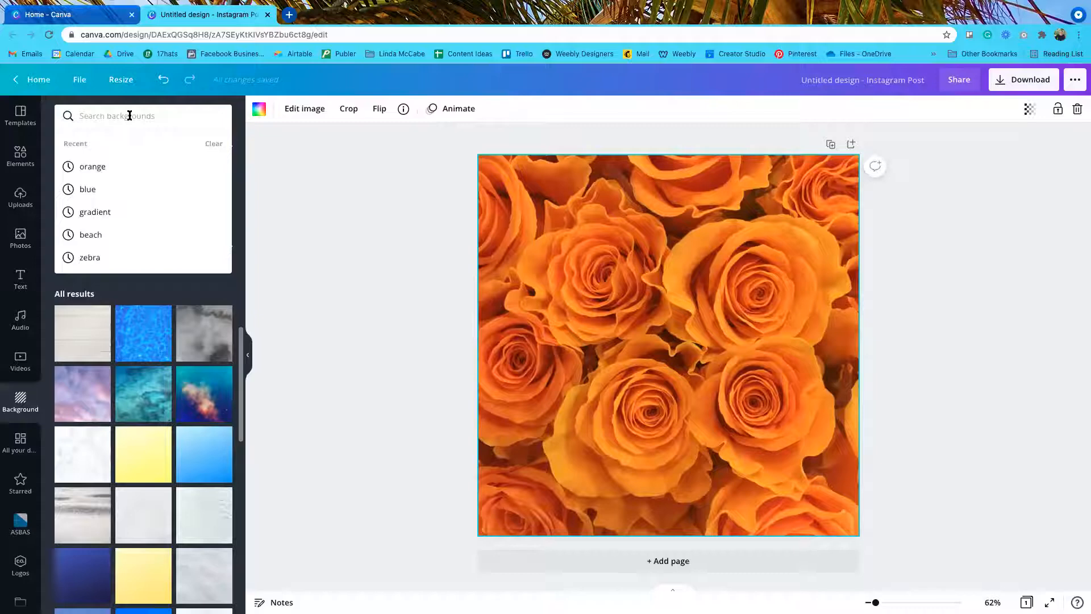
Step: Search backgrounds for 'flowers' and browse the roses, daisies and hydrangeas results
click(129, 115)
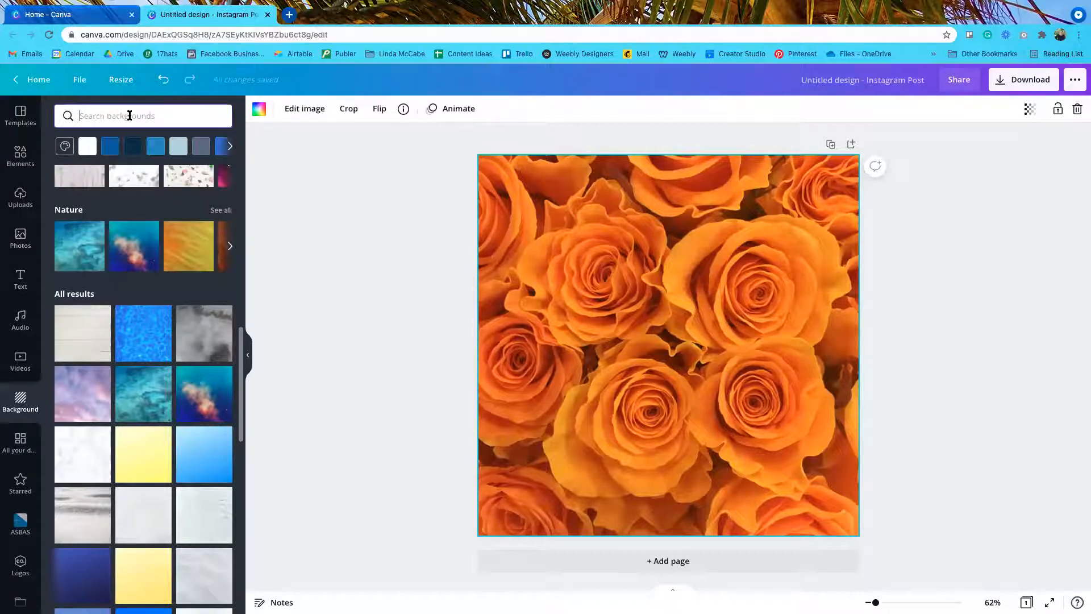
text(flowers)
key(Return)
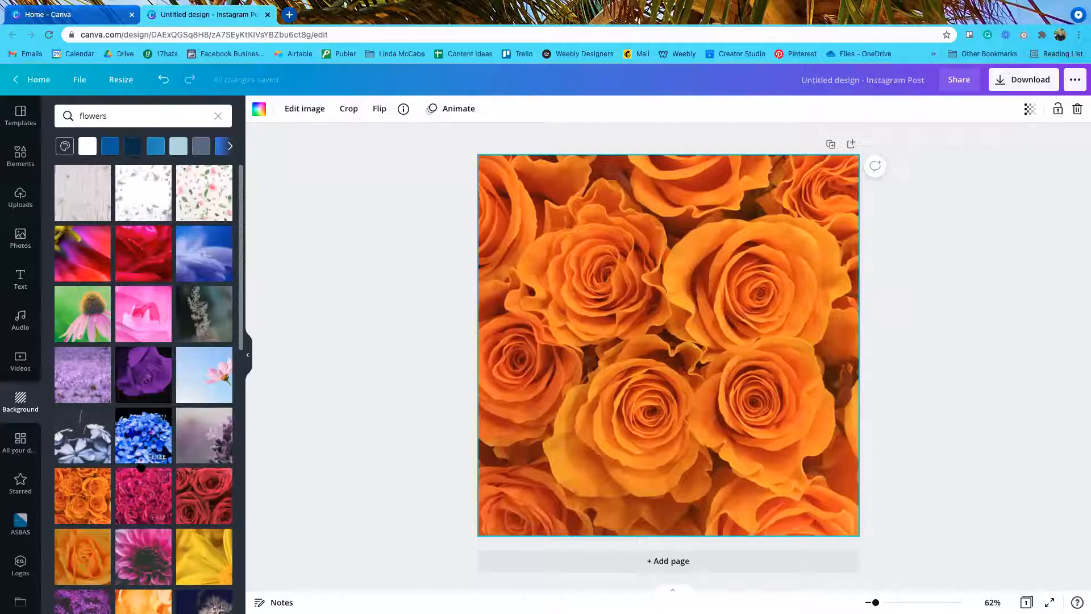
scroll(143, 463, down, 3)
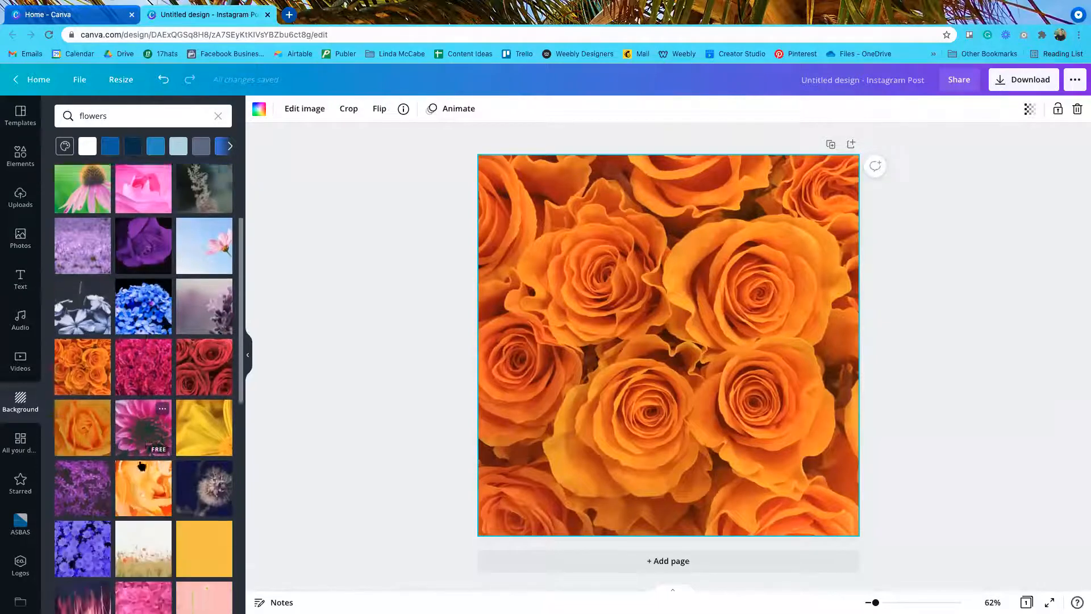
scroll(142, 465, down, 3)
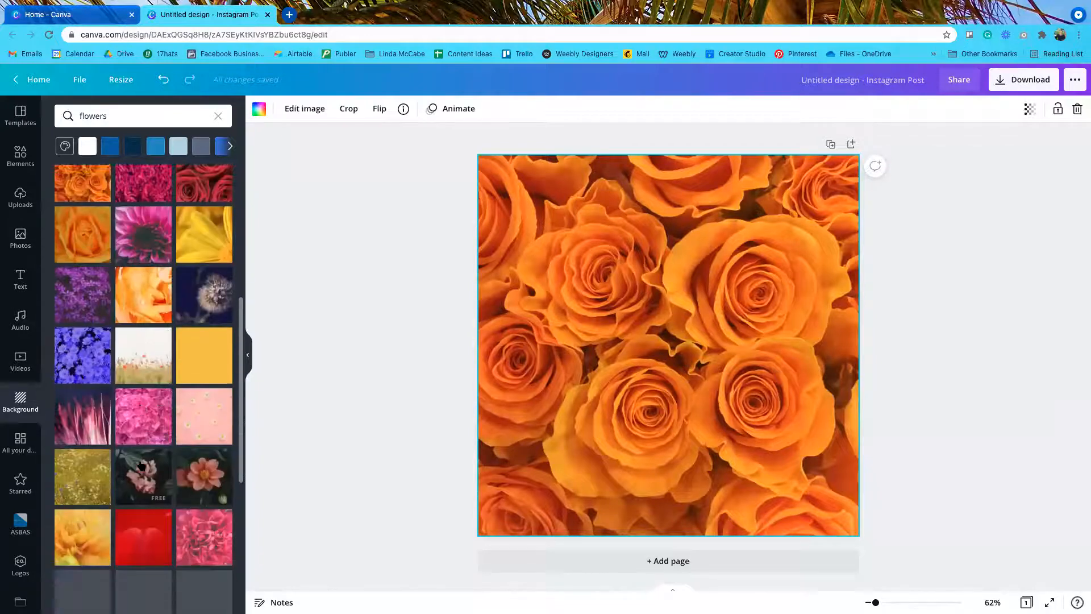
scroll(141, 465, down, 3)
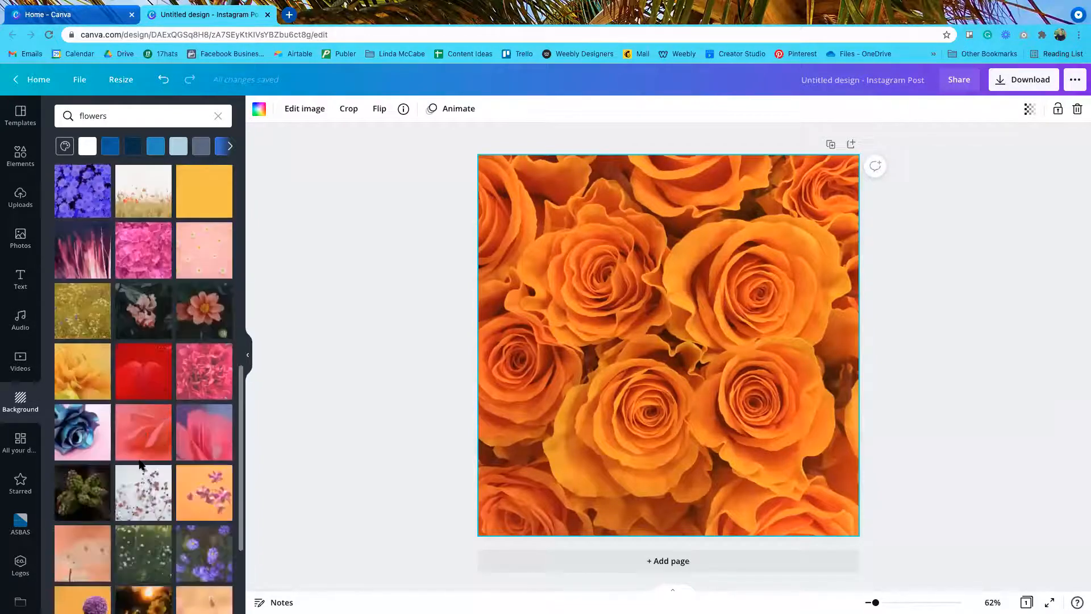
scroll(142, 464, down, 2)
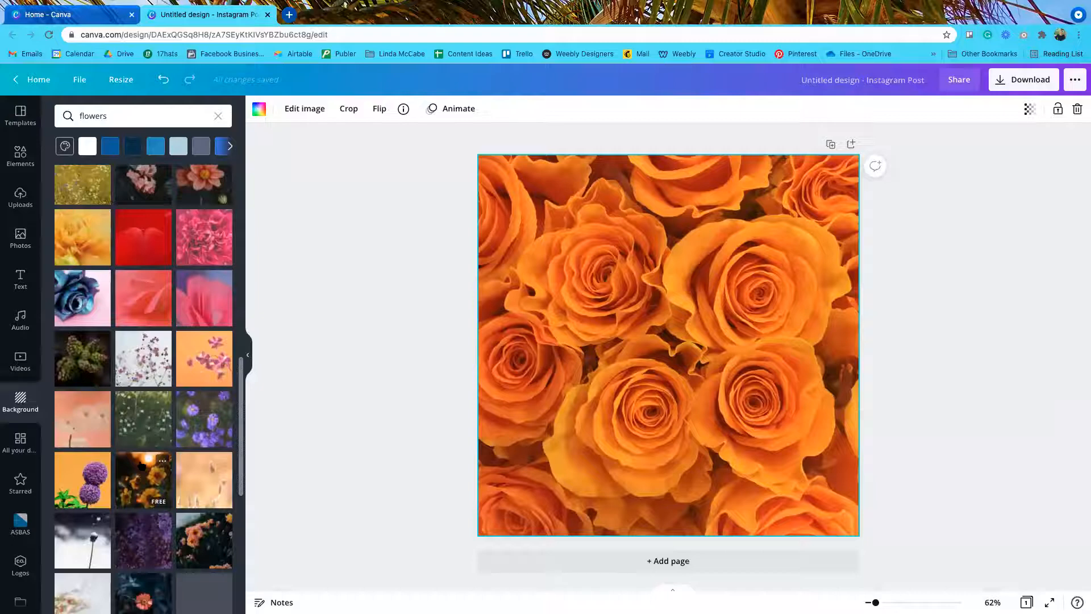
scroll(142, 464, down, 1)
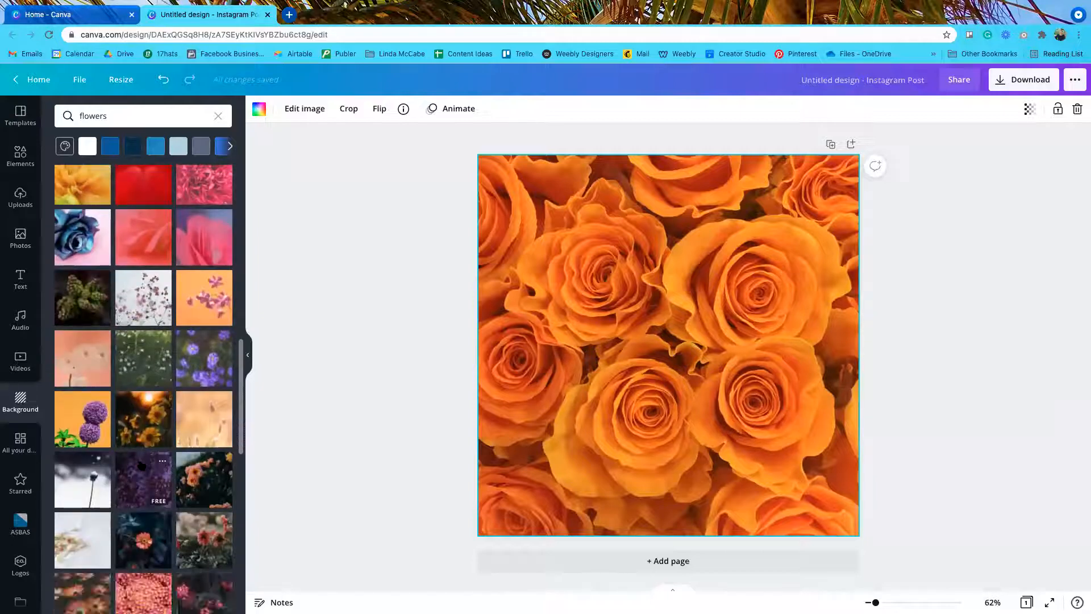
scroll(141, 464, up, 6)
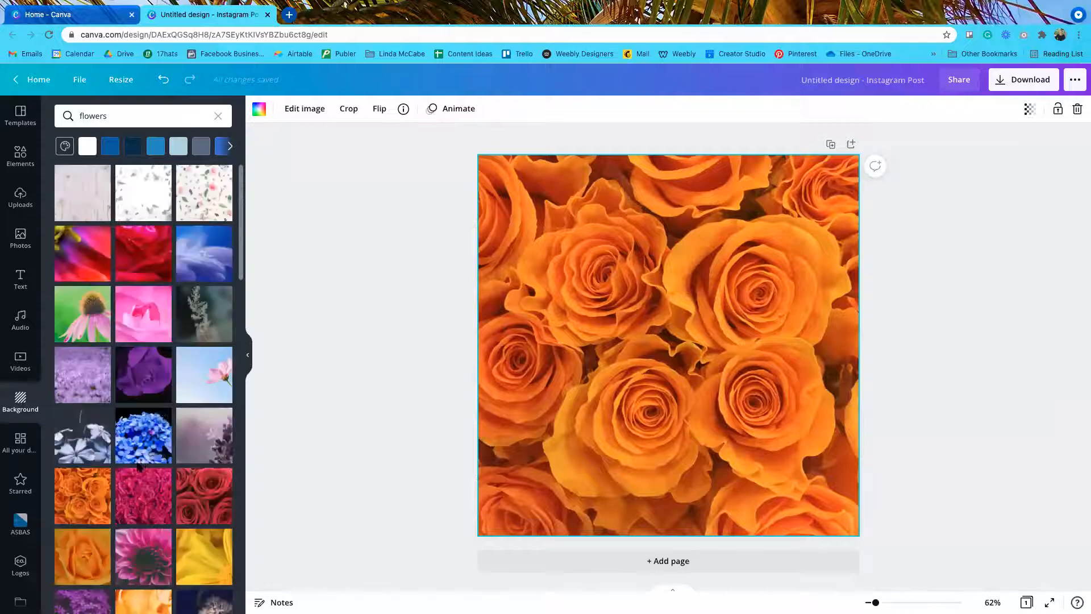
Step: Try the pink rose photo, then settle on the pink cosmos against blue sky background
click(187, 362)
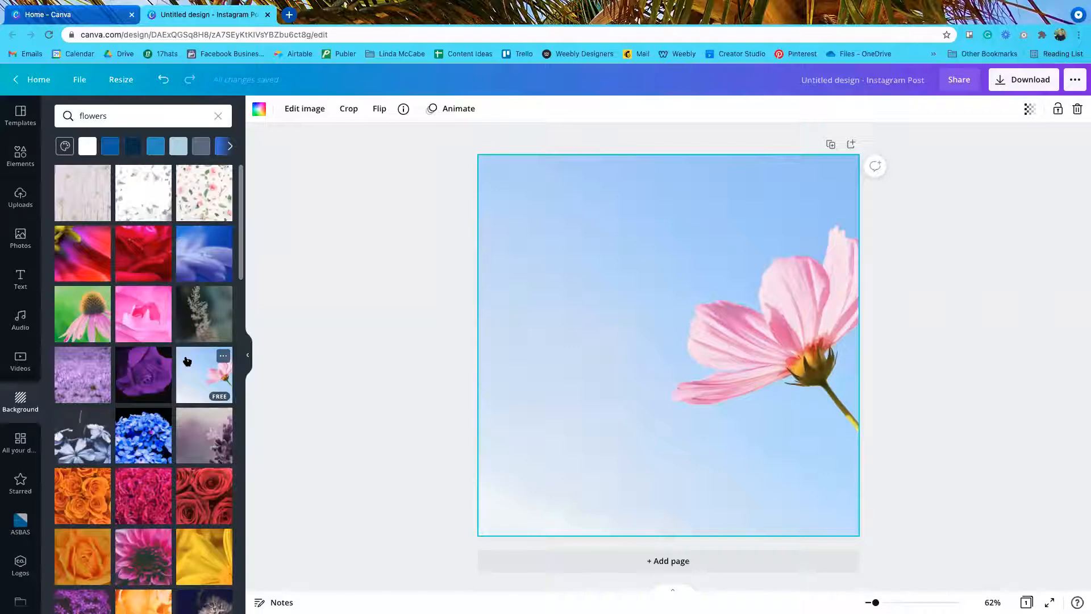
mouse_move(137, 308)
mouse_down()
mouse_move(448, 233)
mouse_move(521, 239)
mouse_move(479, 234)
mouse_move(485, 163)
mouse_move(499, 165)
mouse_move(472, 164)
mouse_move(526, 175)
mouse_move(491, 154)
mouse_move(494, 195)
mouse_move(51, 257)
mouse_move(144, 313)
mouse_up()
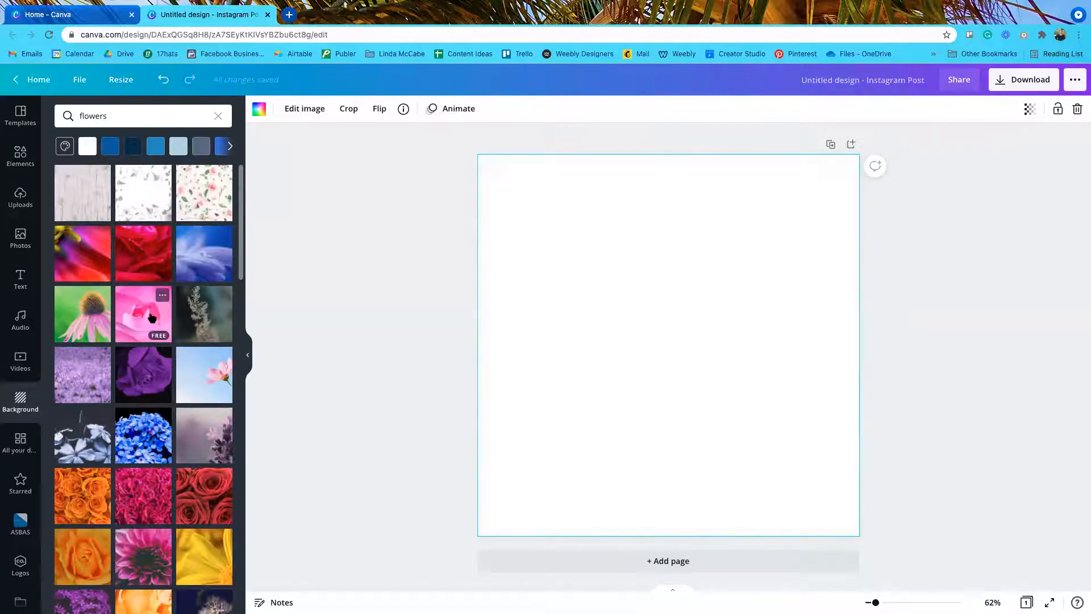
click(152, 317)
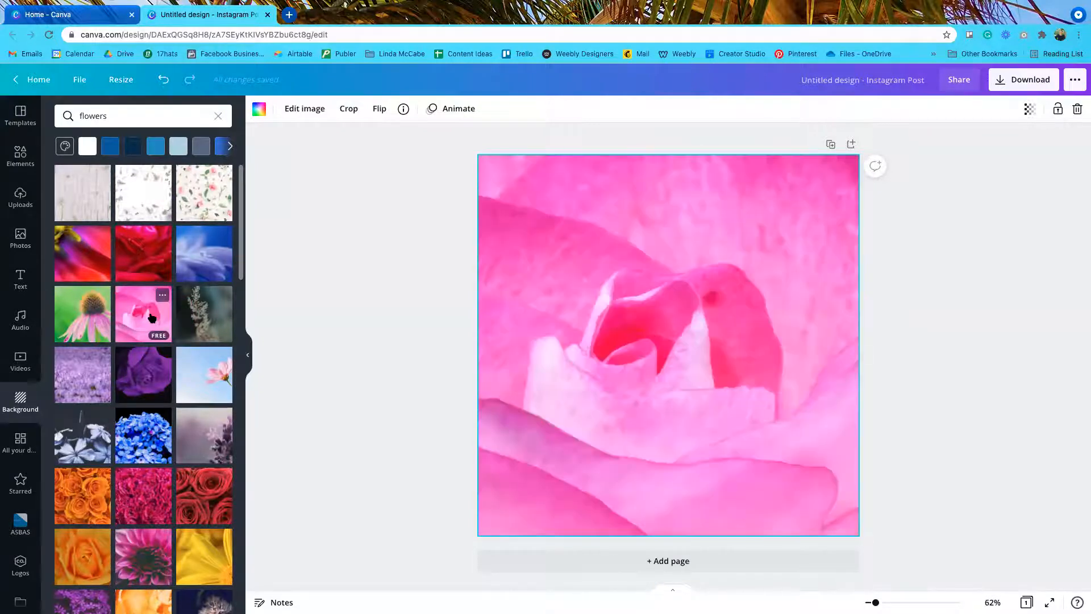
click(203, 378)
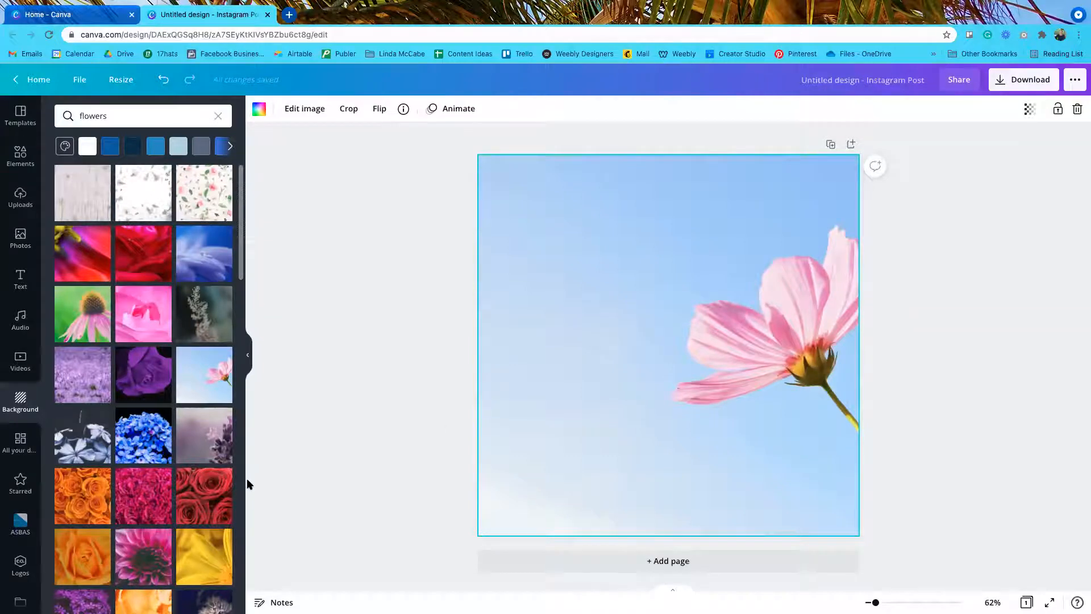
mouse_move(218, 415)
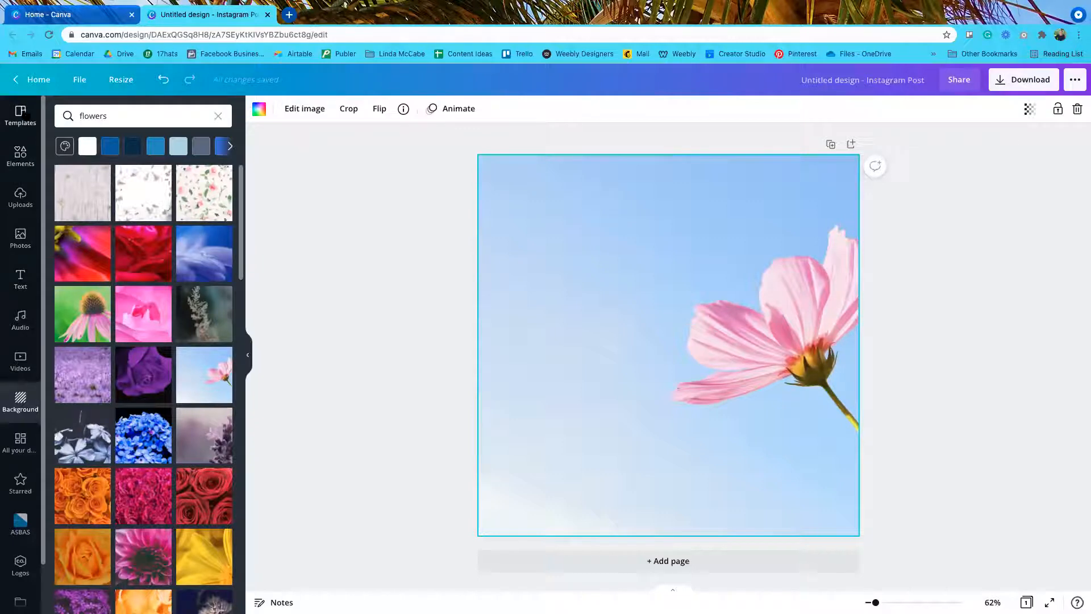
Step: In the Text panel, briefly switch brand kit to Best Injury Lawyers, then back to Altitude Business Solutions
click(21, 290)
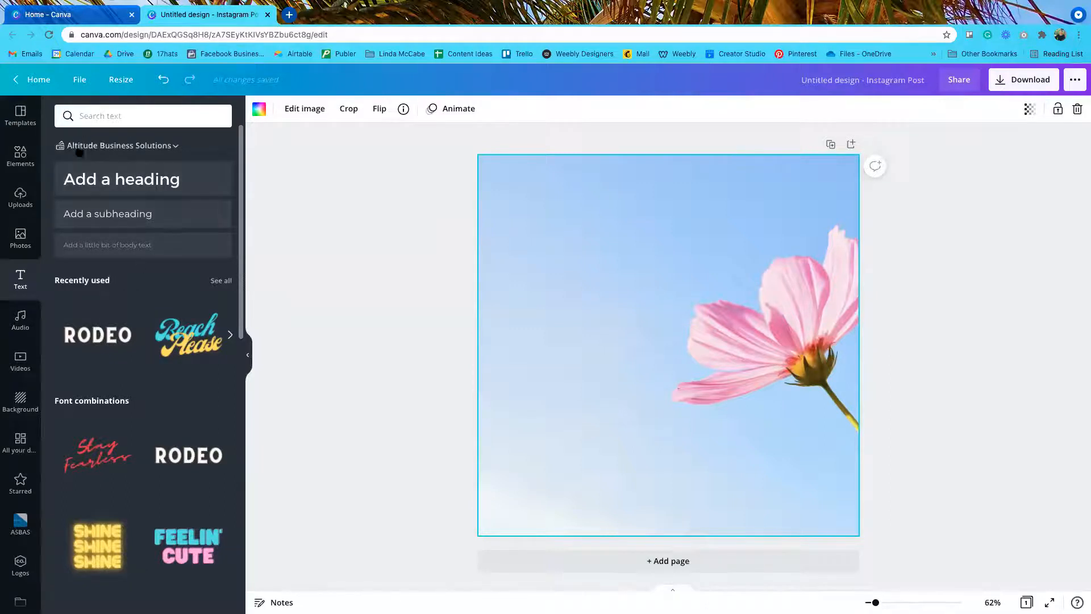
click(176, 147)
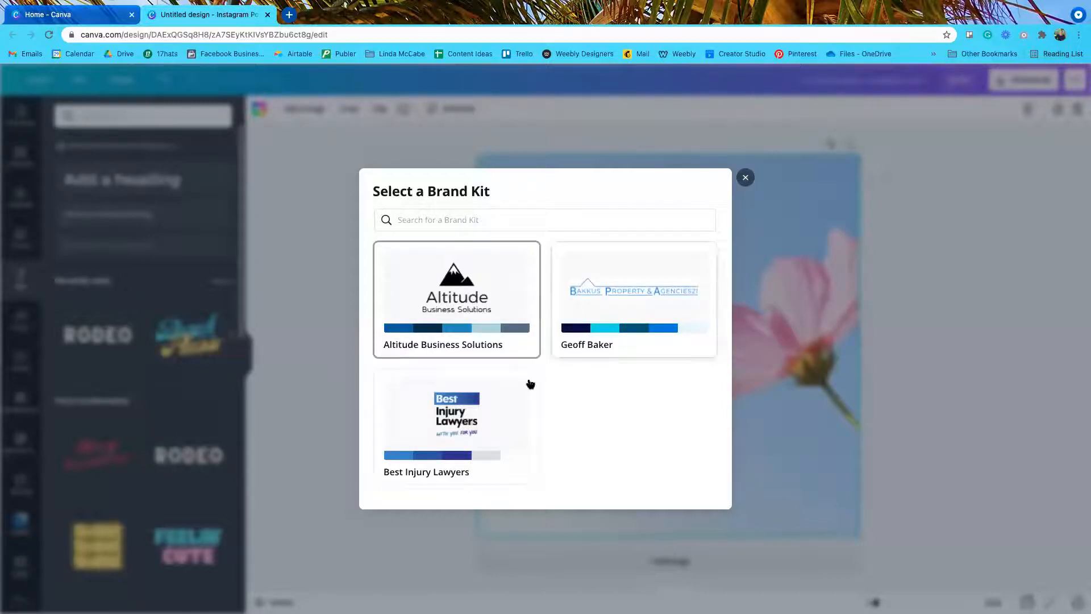
click(450, 420)
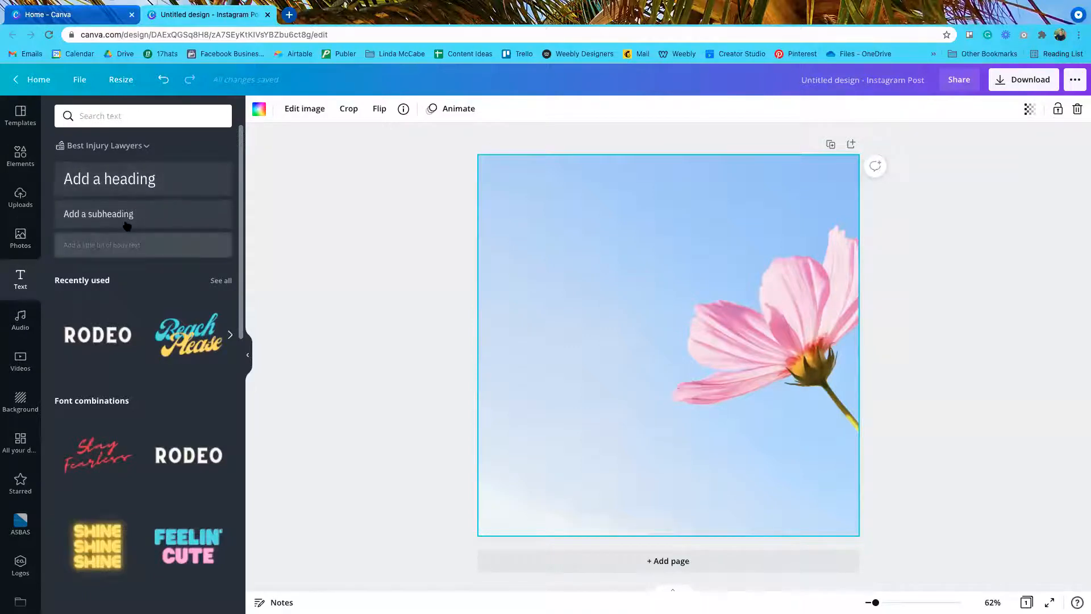
click(148, 146)
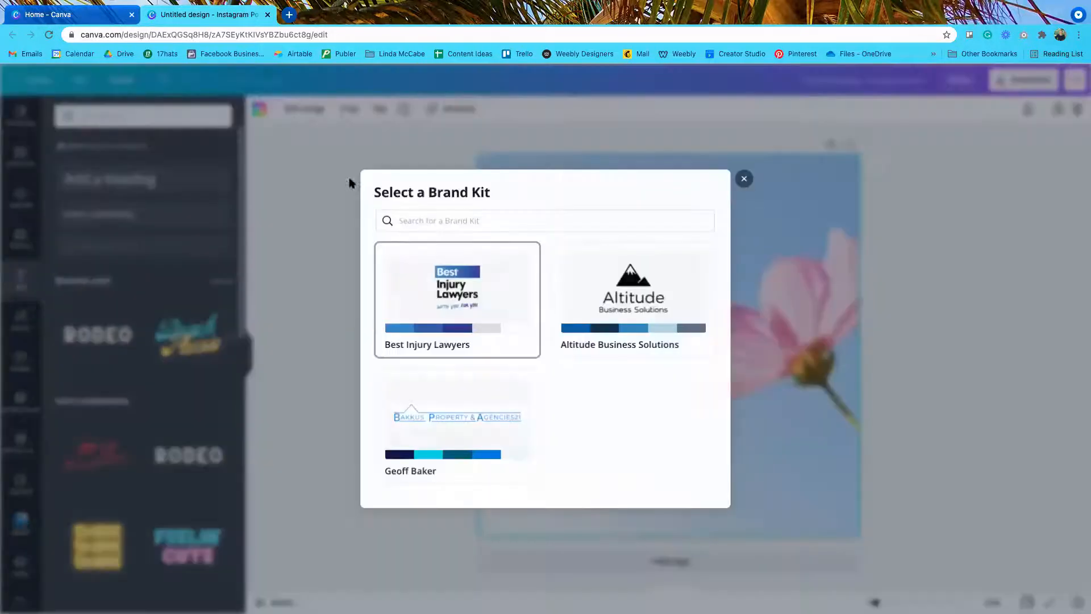
click(614, 316)
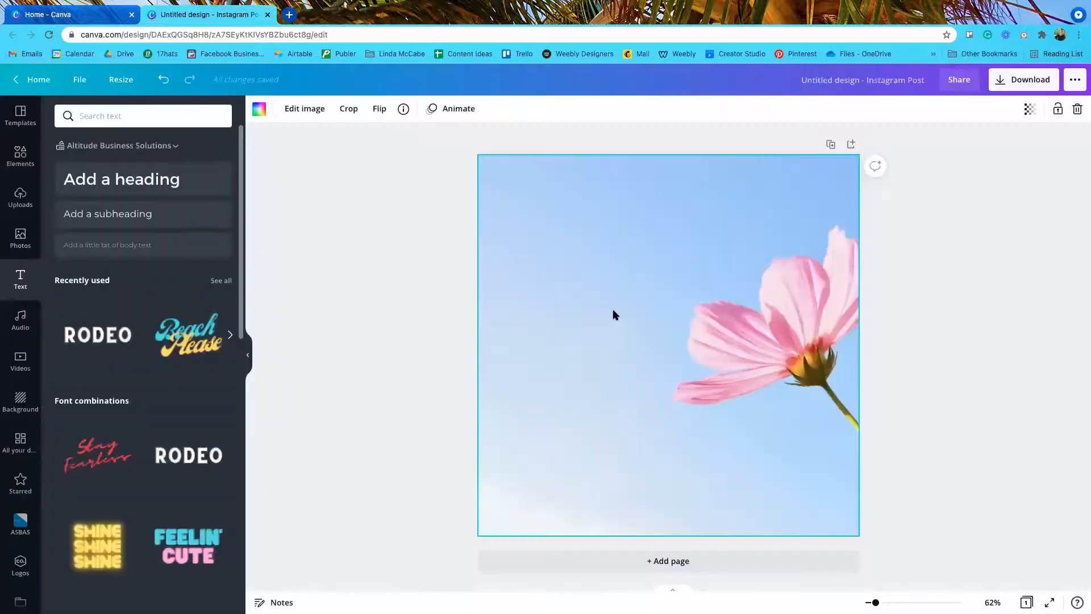
Step: Add an 'Add a heading' text box, move it to the upper left, and start editing it
click(117, 181)
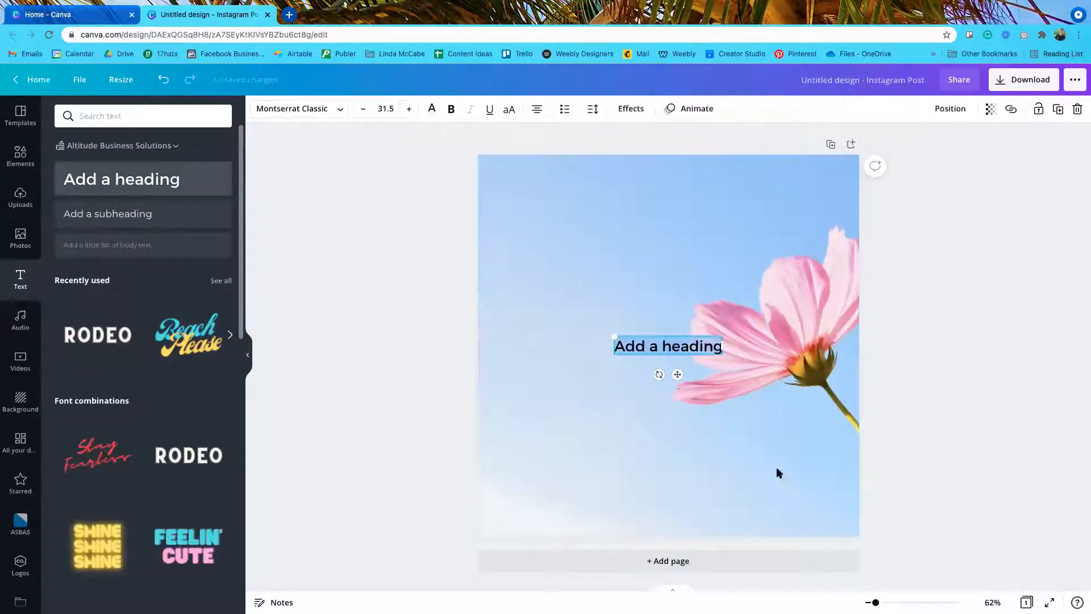
drag(677, 374, 572, 263)
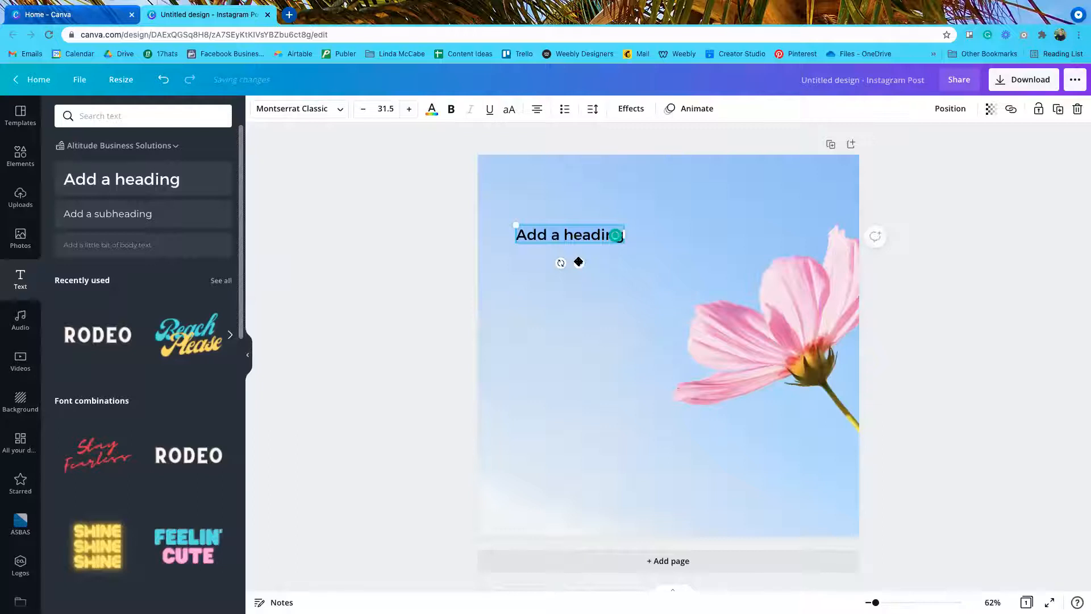
mouse_move(580, 263)
mouse_down()
mouse_move(584, 302)
mouse_move(610, 329)
mouse_move(645, 308)
mouse_move(636, 275)
mouse_move(562, 248)
mouse_move(582, 261)
mouse_up()
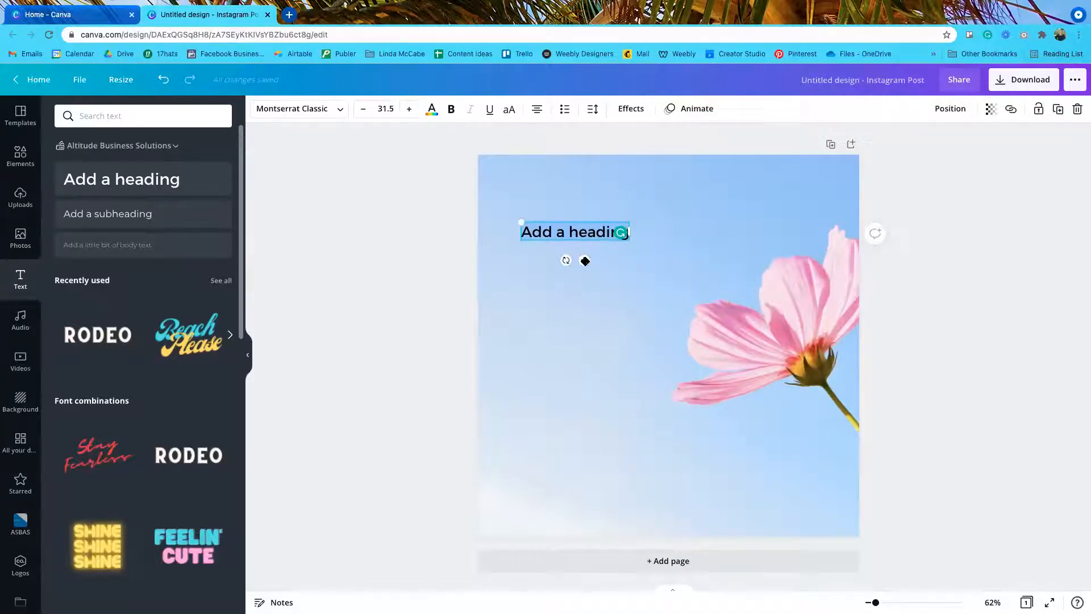
click(605, 230)
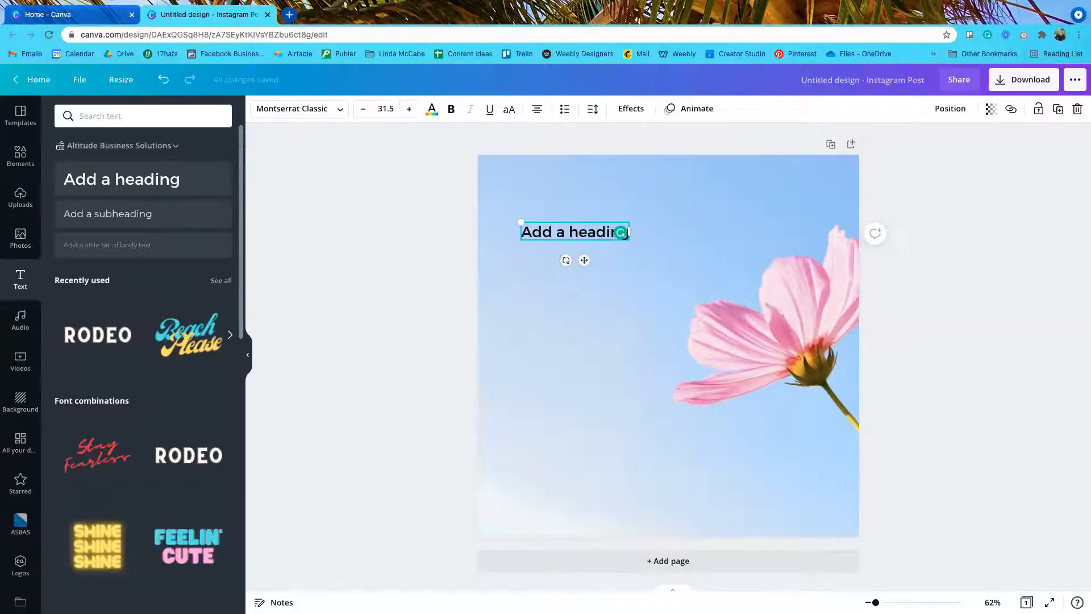
Step: Replace 'Add a heading' with 'Flowers Make you Happy', nudge it right, and disable Grammarly for this session
key(BackSpace)
key(BackSpace)
key(BackSpace)
key(BackSpace)
key(BackSpace)
key(BackSpace)
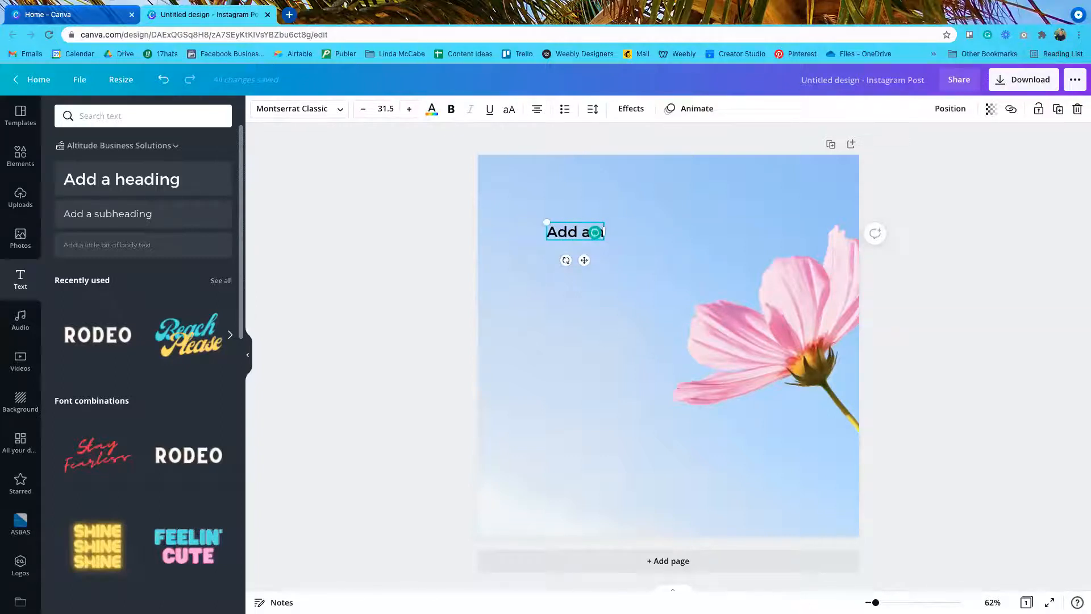
key(BackSpace)
key(BackSpace)
key(BackSpace)
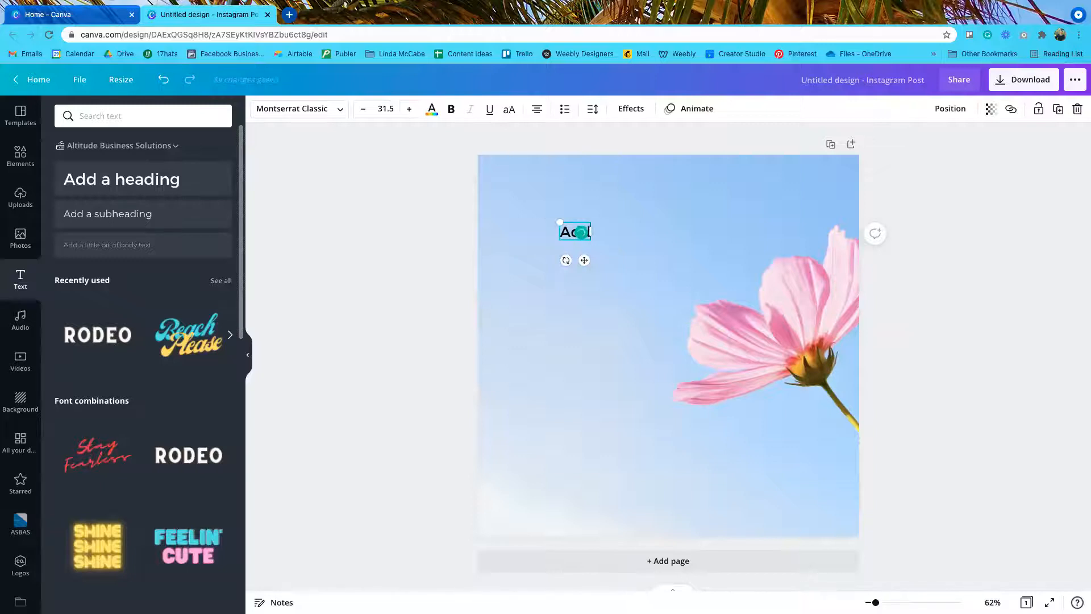
key(BackSpace)
text(Flowers Make you Happy)
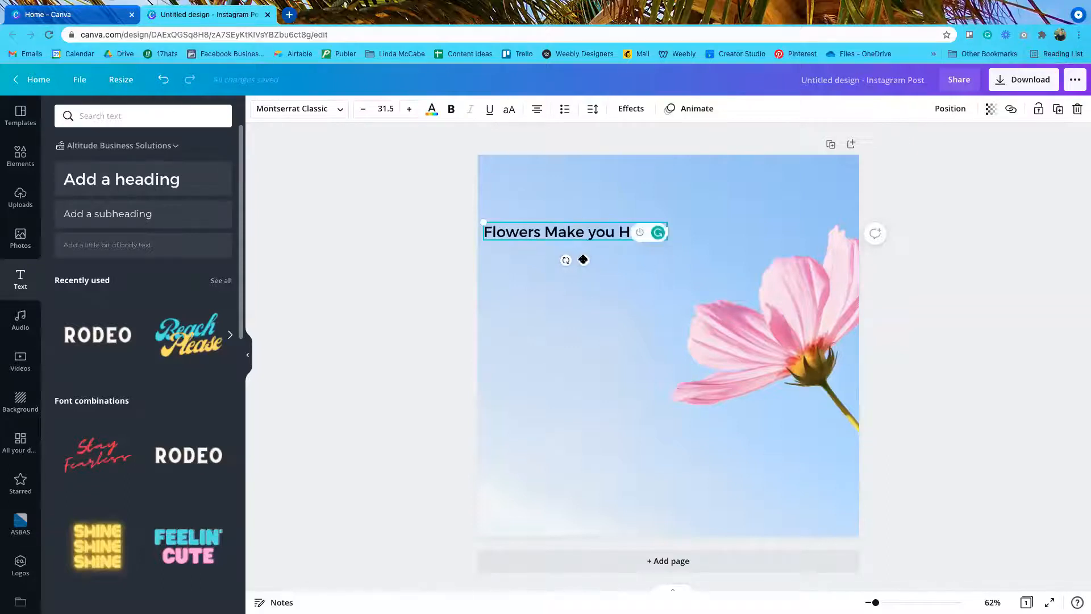
drag(591, 258, 608, 248)
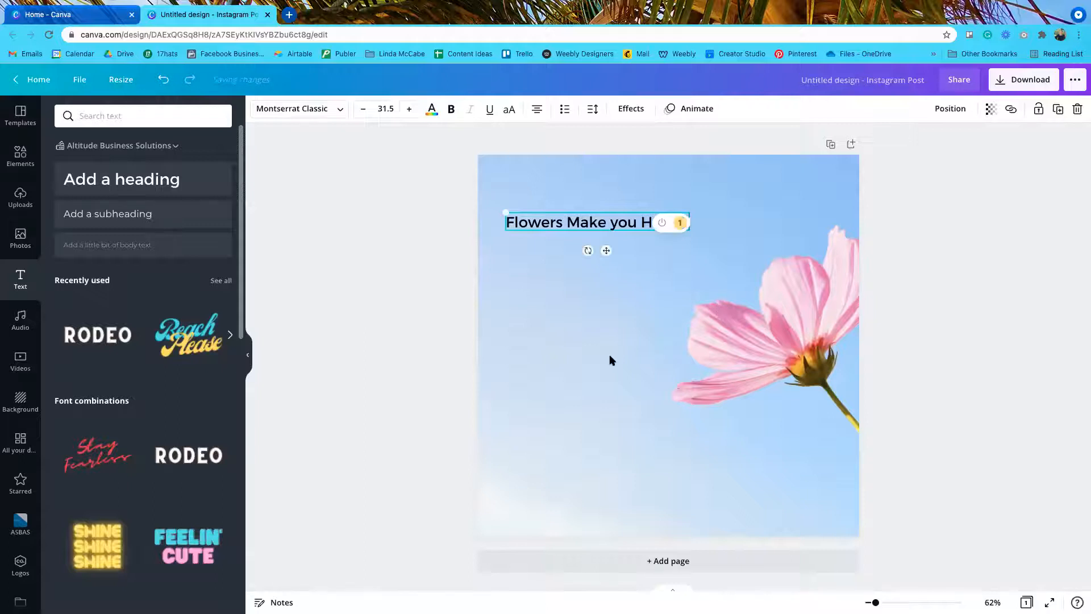
click(663, 222)
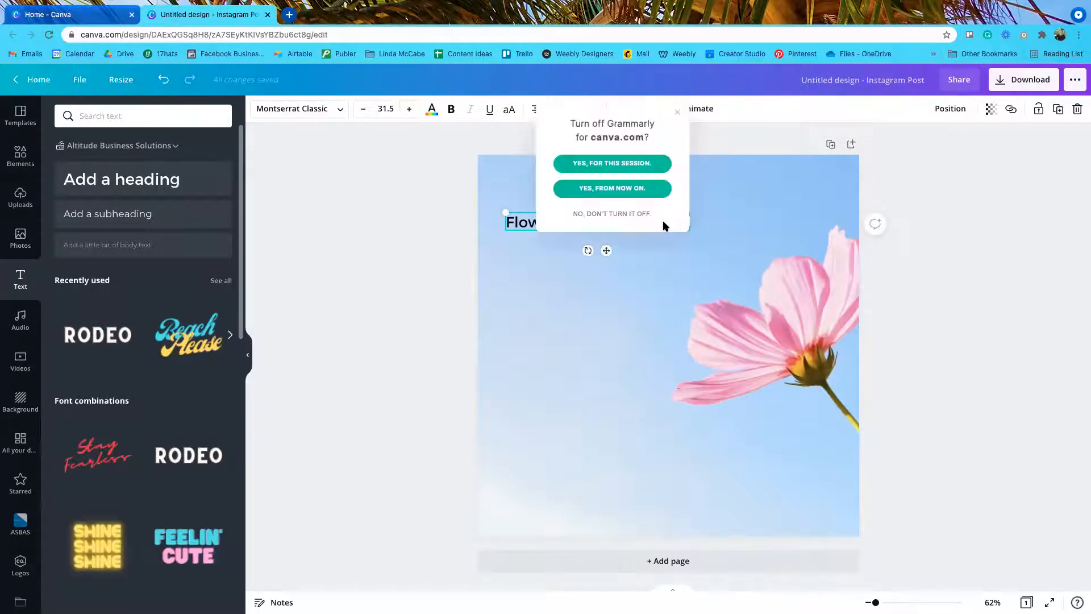
click(648, 163)
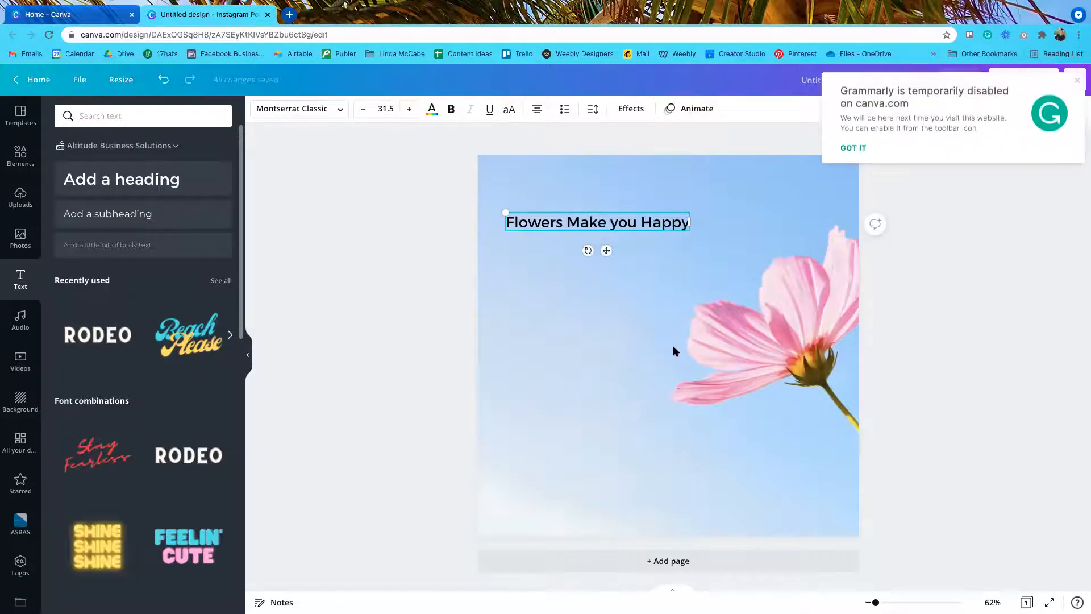
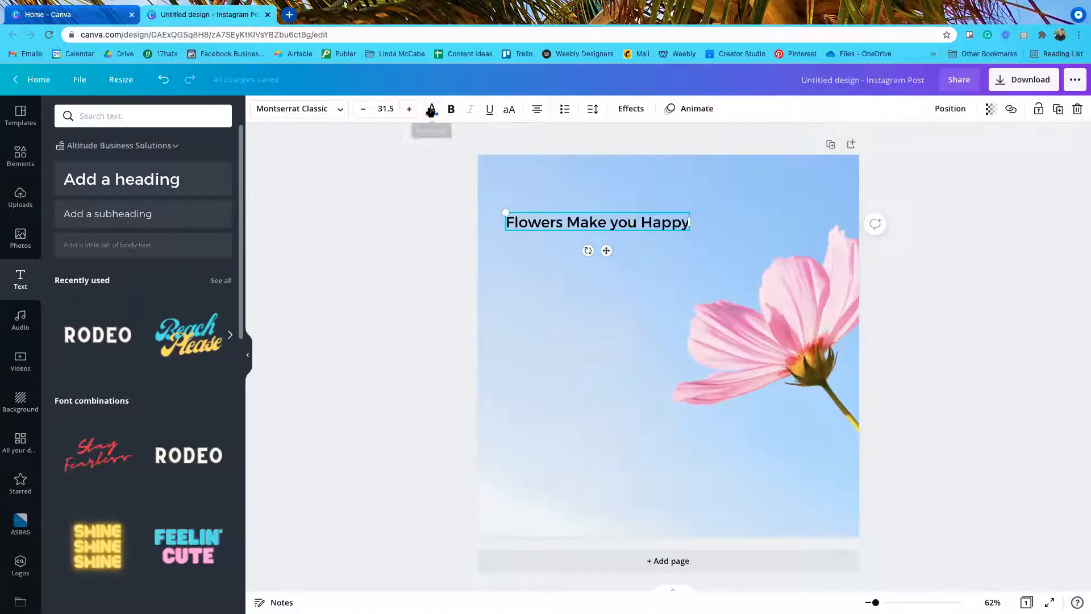
Step: Try blue, black, white and purple text colours on the heading, then settle on the pink swatch
click(431, 110)
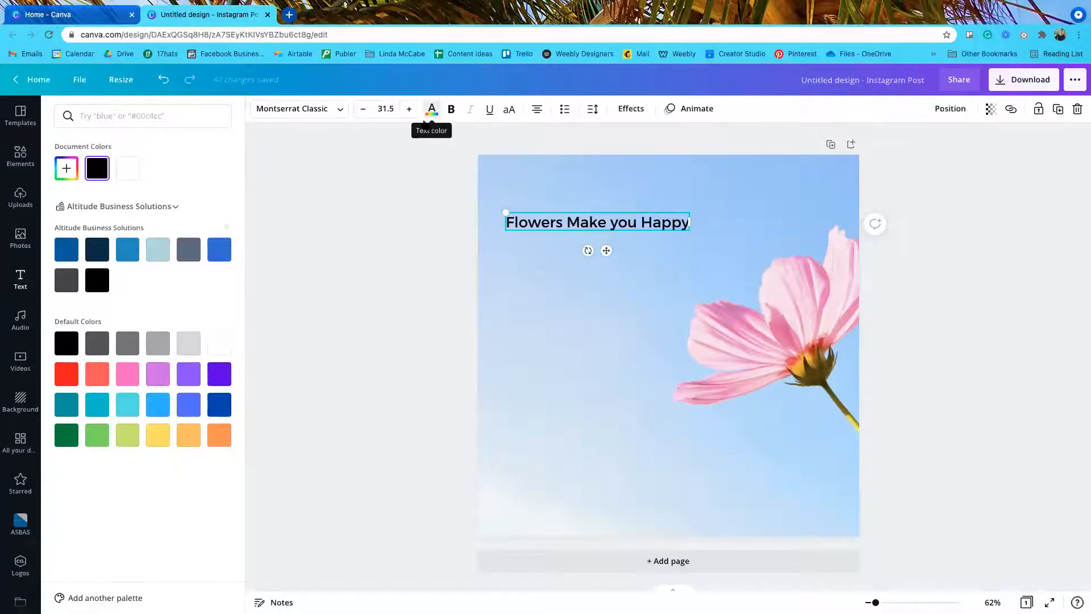
click(67, 250)
click(125, 252)
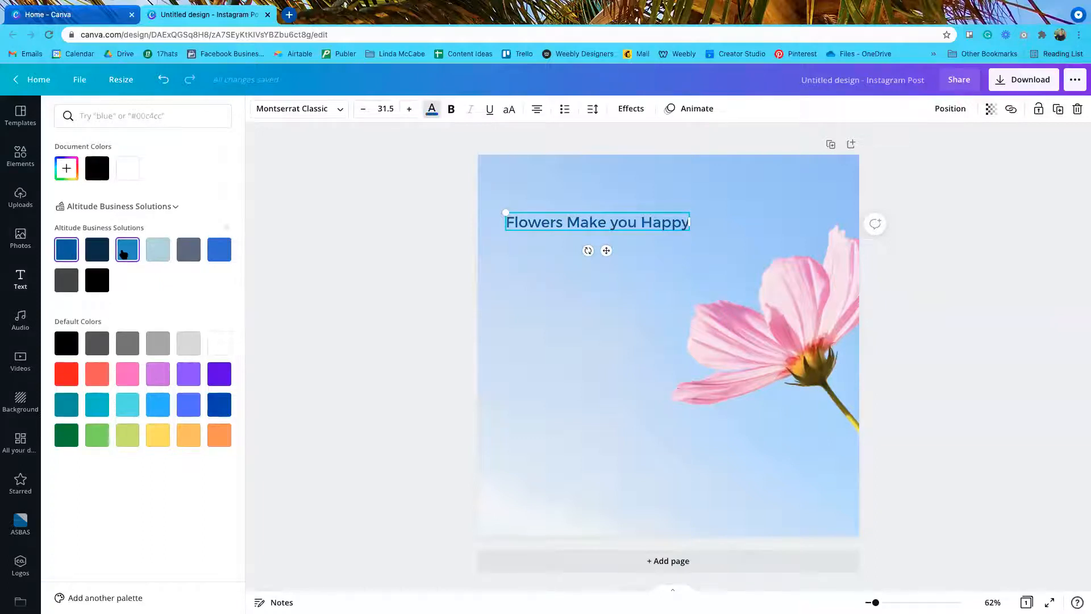
click(158, 253)
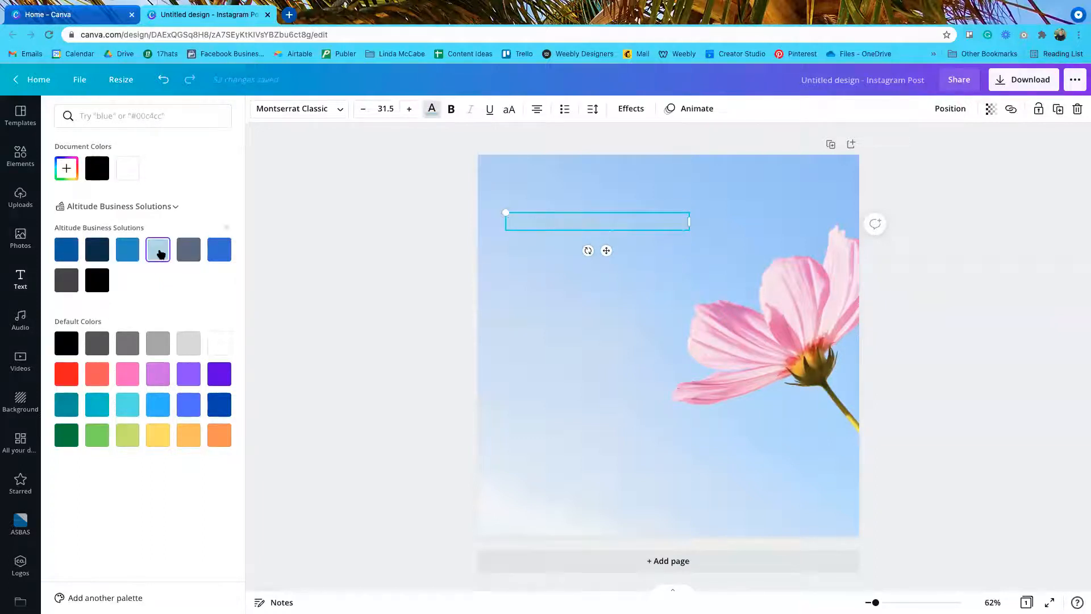
click(189, 251)
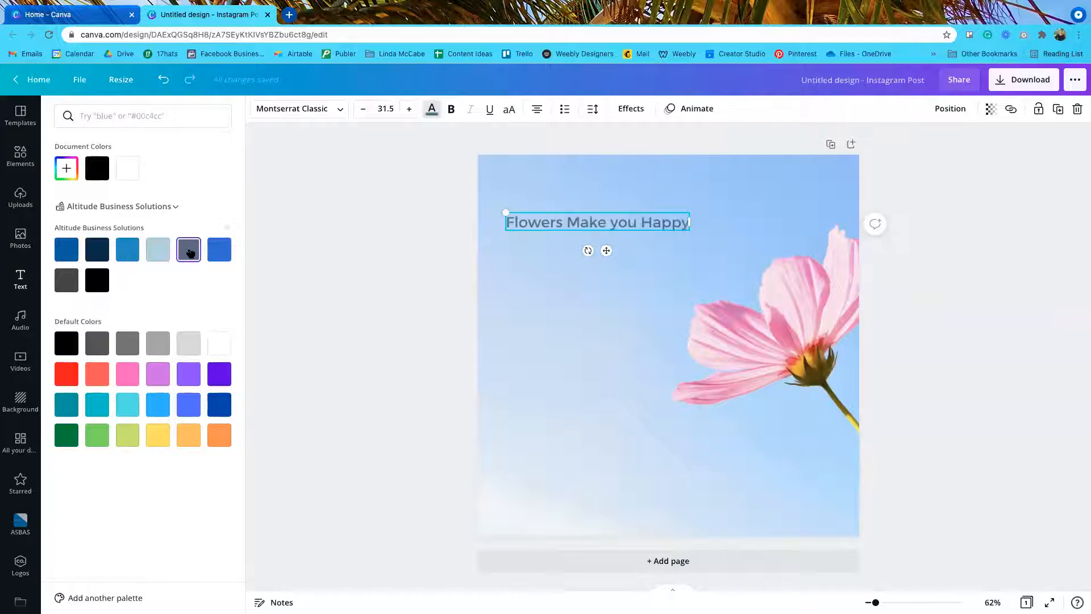
click(220, 250)
click(97, 279)
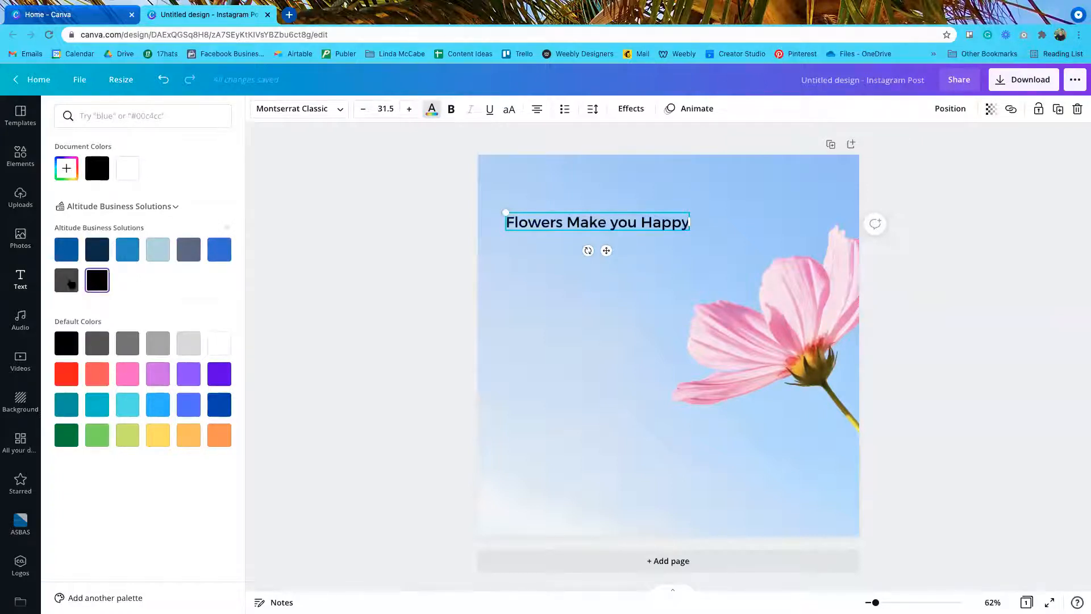
click(212, 344)
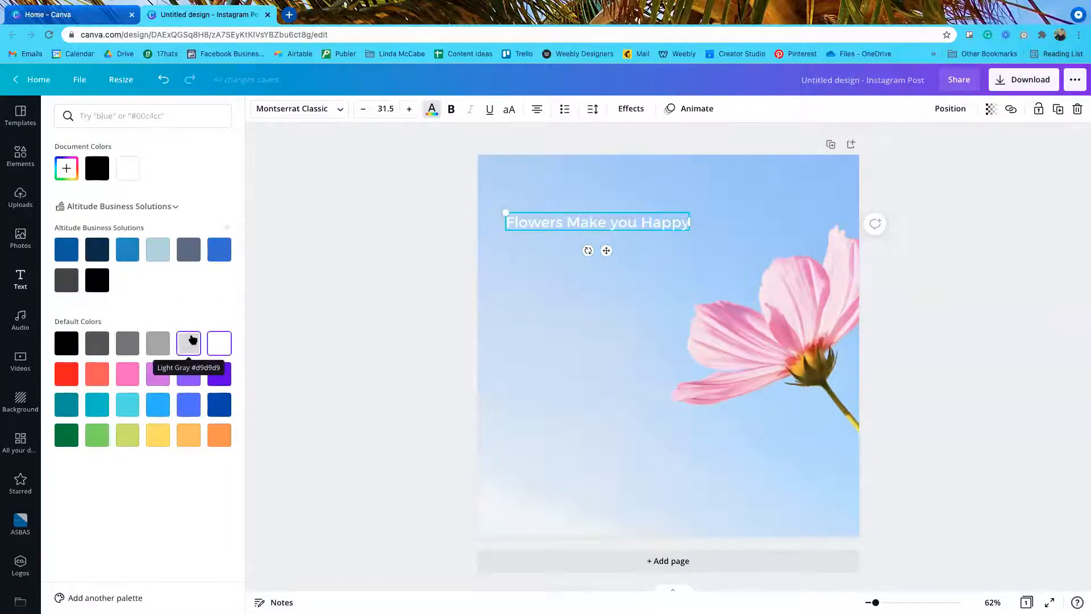
click(127, 375)
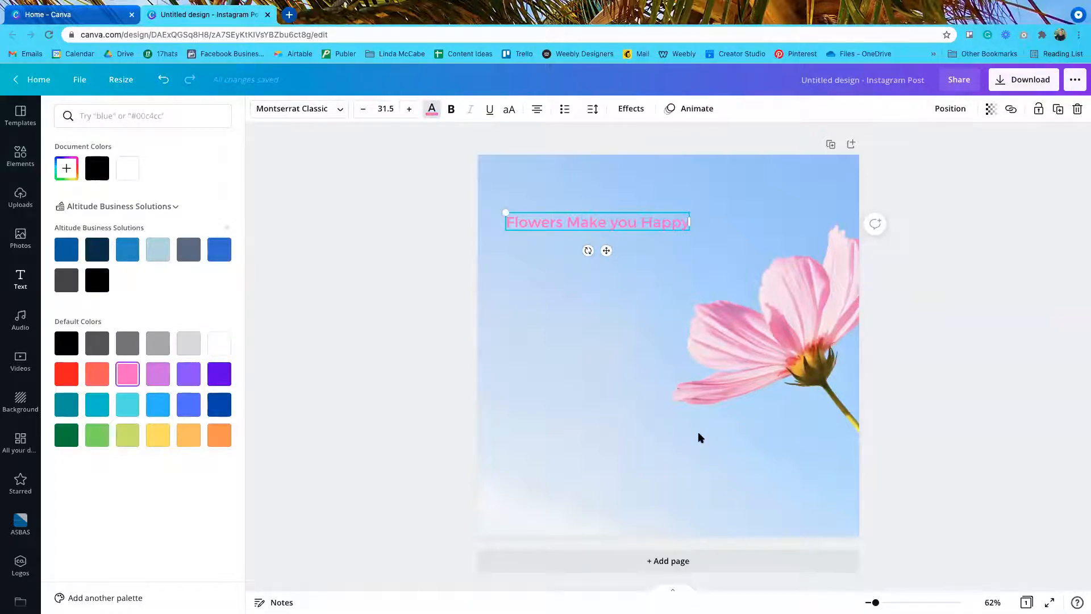
click(158, 374)
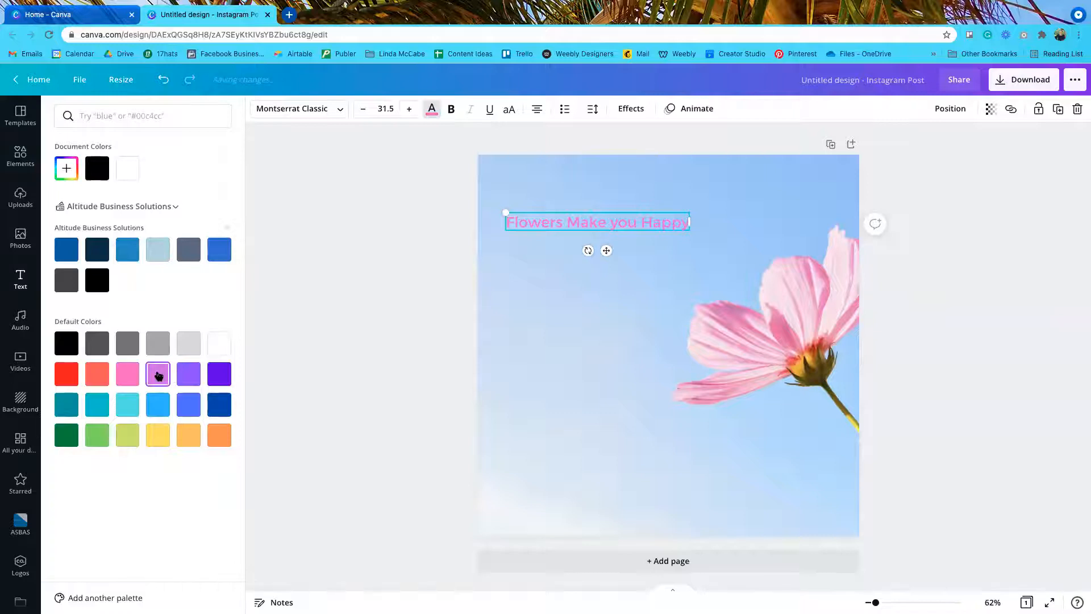
click(129, 375)
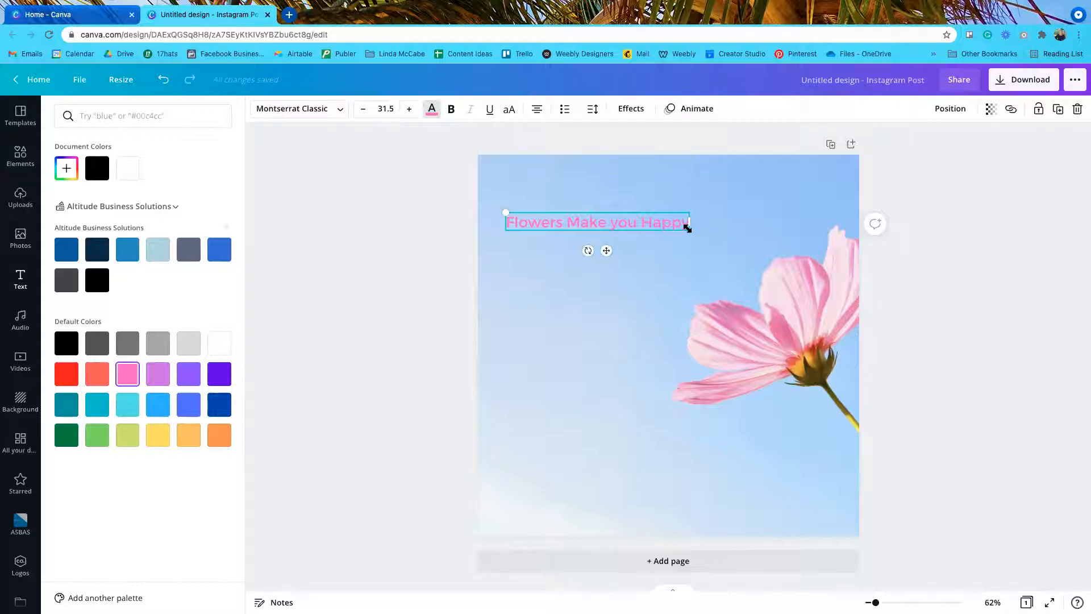
Step: Resize and narrow the heading box, then raise its font size to 86.3 so it wraps to four lines
drag(688, 229, 671, 306)
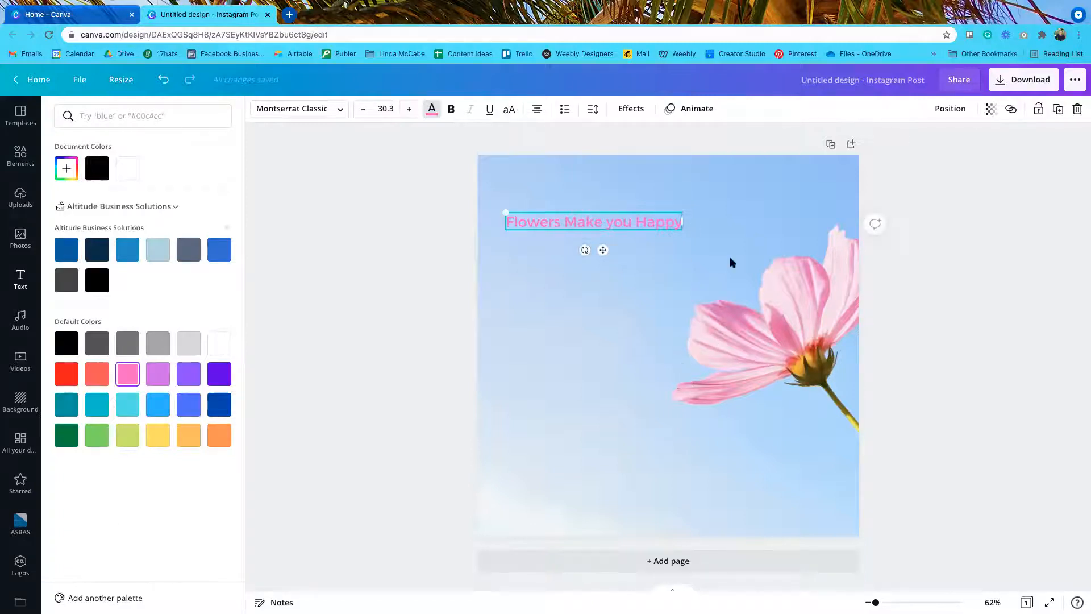
mouse_move(682, 221)
mouse_down()
mouse_move(606, 221)
mouse_move(675, 221)
mouse_move(664, 222)
mouse_up()
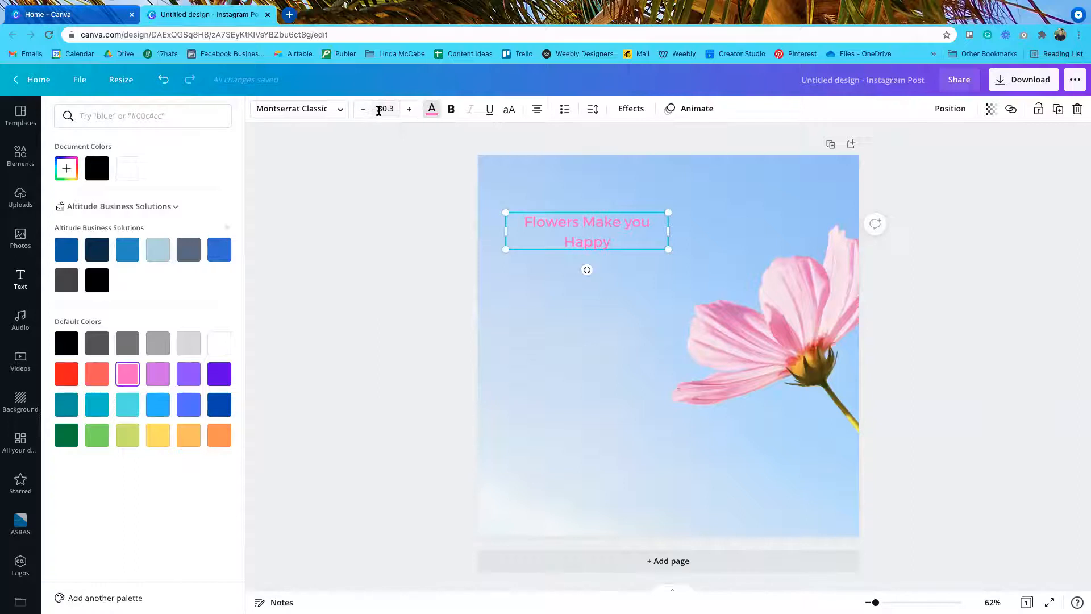
click(410, 110)
click(410, 109)
click(410, 110)
click(410, 109)
click(410, 110)
click(409, 109)
click(409, 109)
click(410, 110)
click(410, 109)
click(409, 110)
click(409, 110)
click(410, 110)
click(410, 110)
click(410, 109)
click(409, 110)
click(409, 110)
click(410, 110)
click(410, 109)
click(410, 110)
click(410, 110)
click(410, 109)
click(409, 110)
click(410, 109)
click(410, 110)
click(410, 110)
click(410, 109)
click(409, 110)
click(410, 110)
click(409, 109)
click(409, 110)
click(409, 110)
click(409, 110)
click(410, 110)
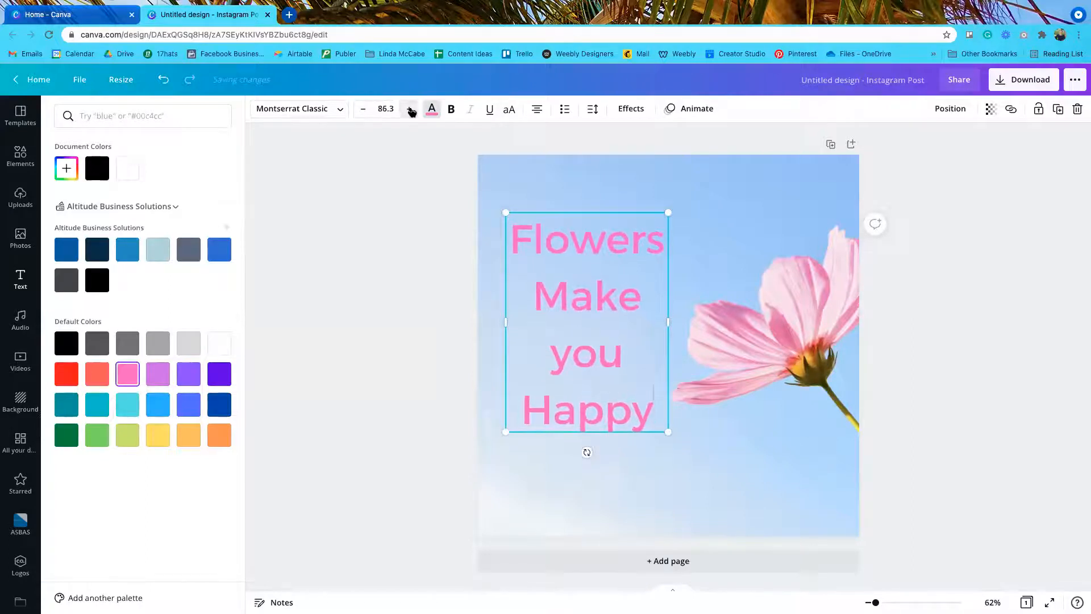
Step: Deselect the heading, hide the side panel, and reselect the heading
click(965, 330)
click(965, 330)
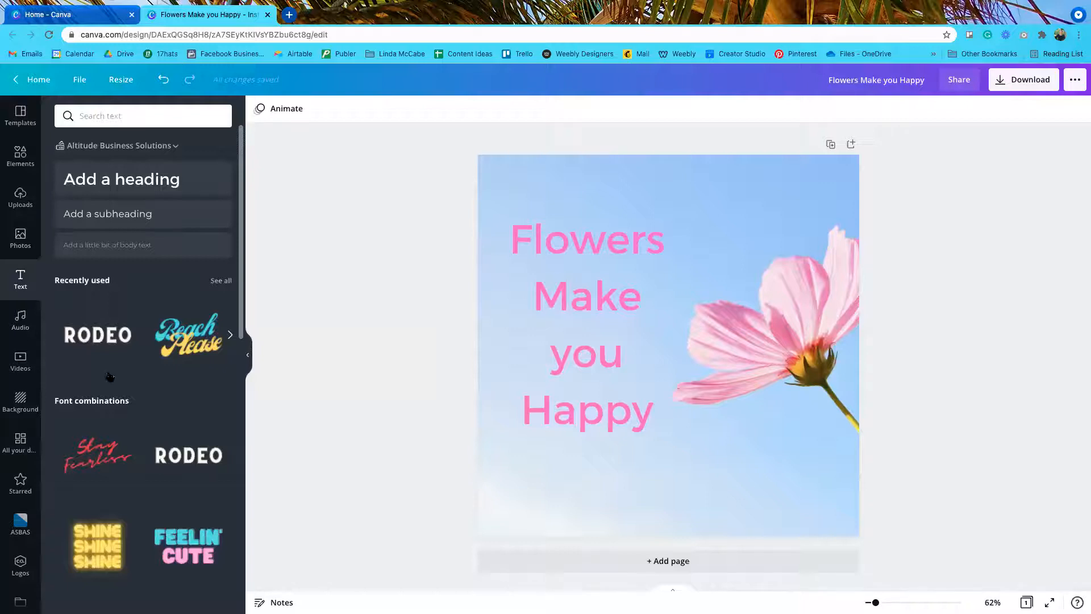
click(248, 355)
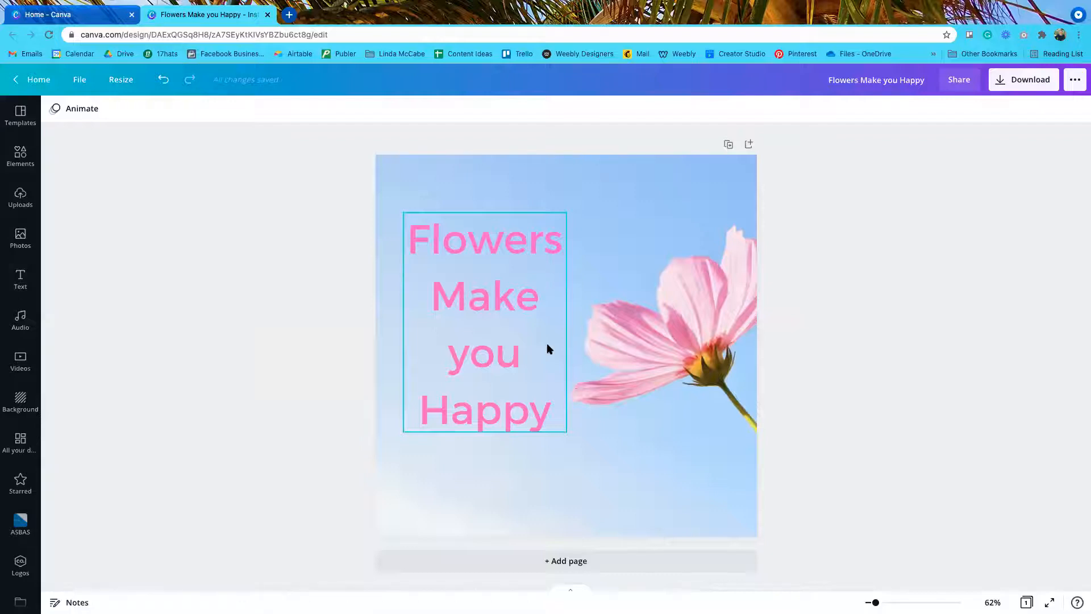
click(492, 322)
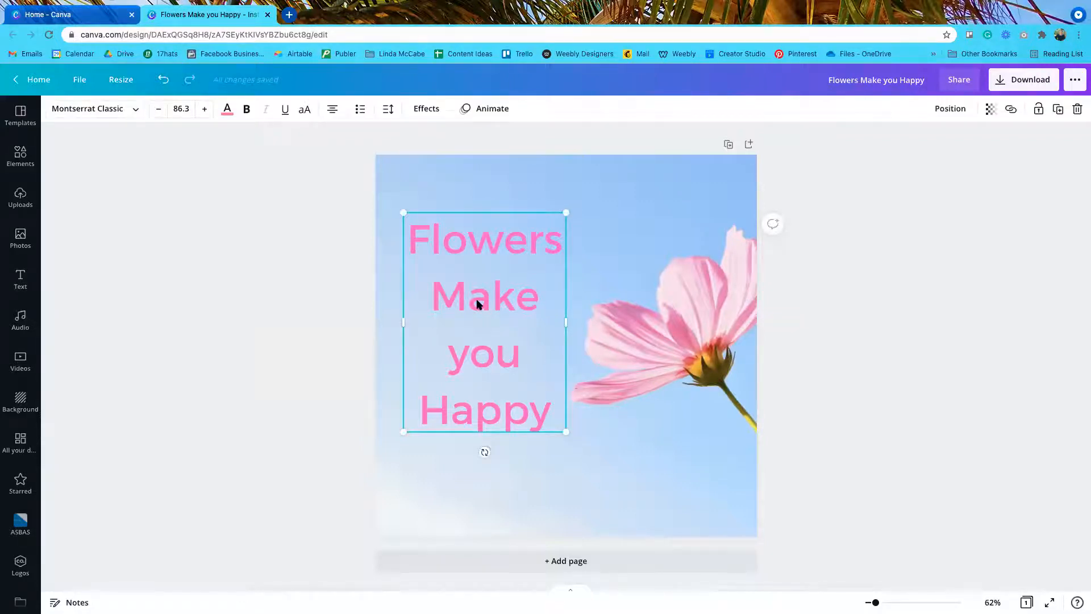
Step: Apply the Lift effect to the heading with a reduced intensity
click(428, 111)
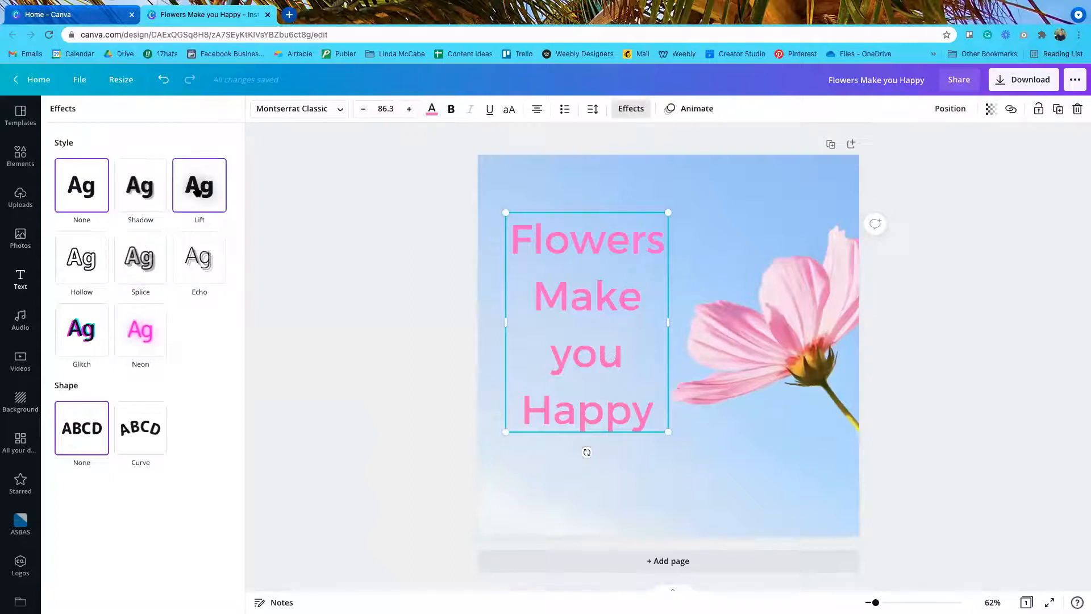
click(197, 191)
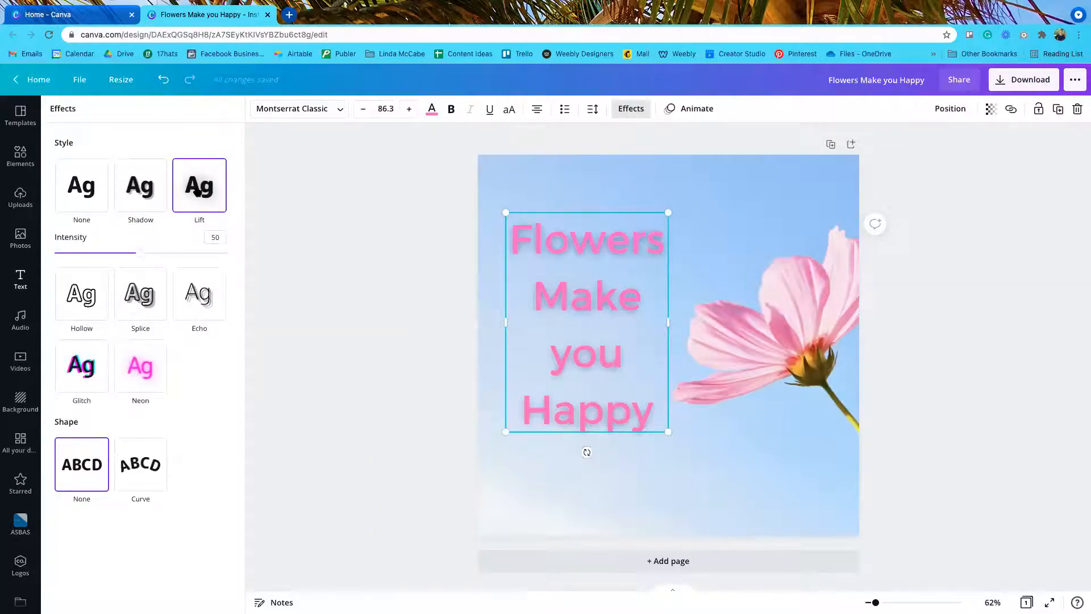
click(82, 190)
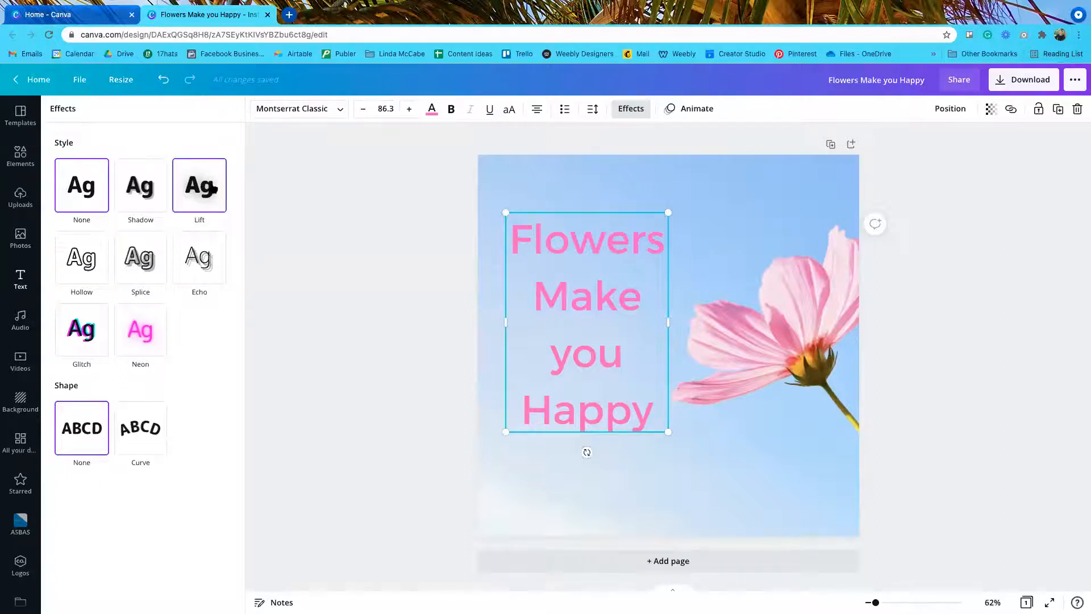
click(212, 189)
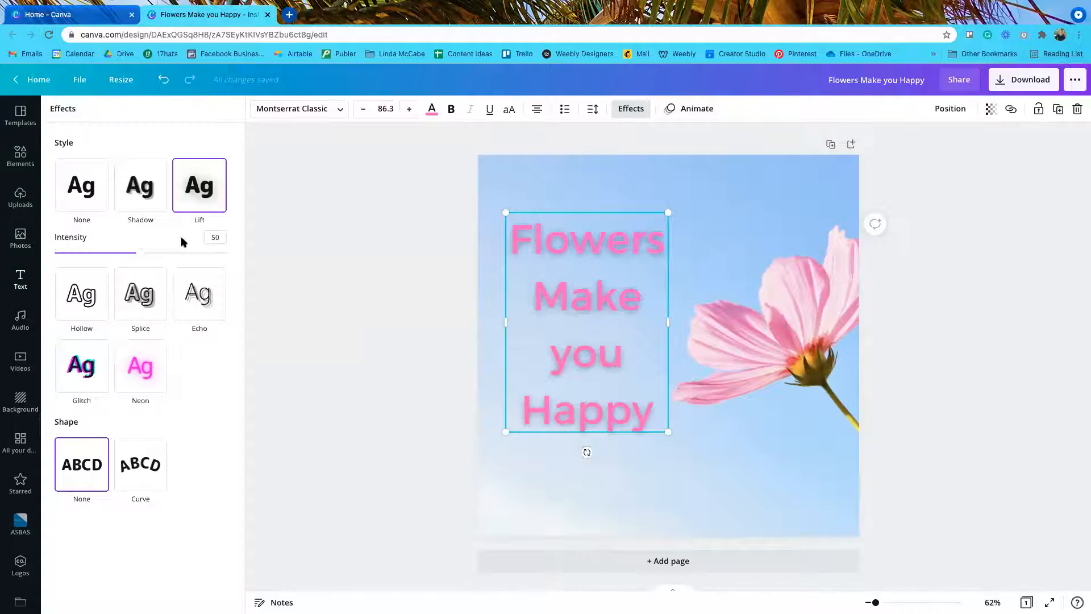
drag(142, 255, 85, 253)
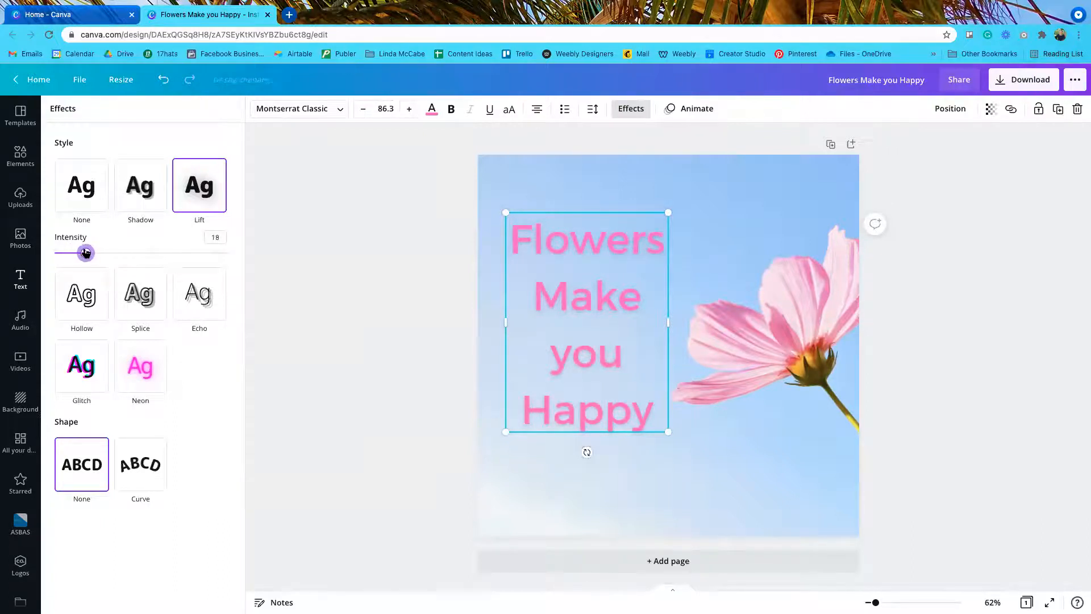
click(294, 329)
Step: Preview the heading deselected, then show the brand's Logos collection
click(932, 378)
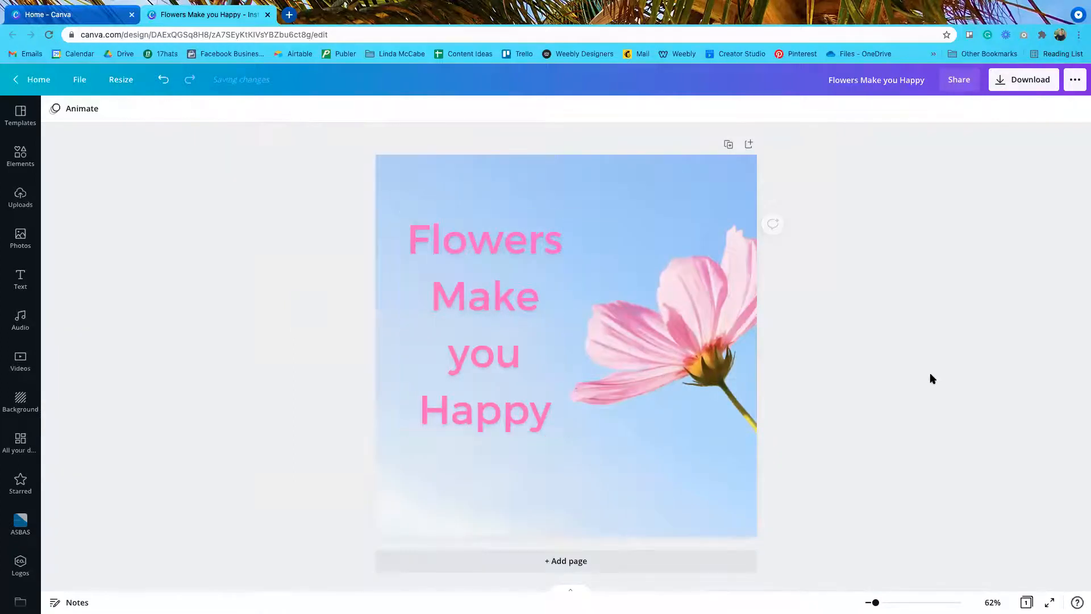
click(474, 347)
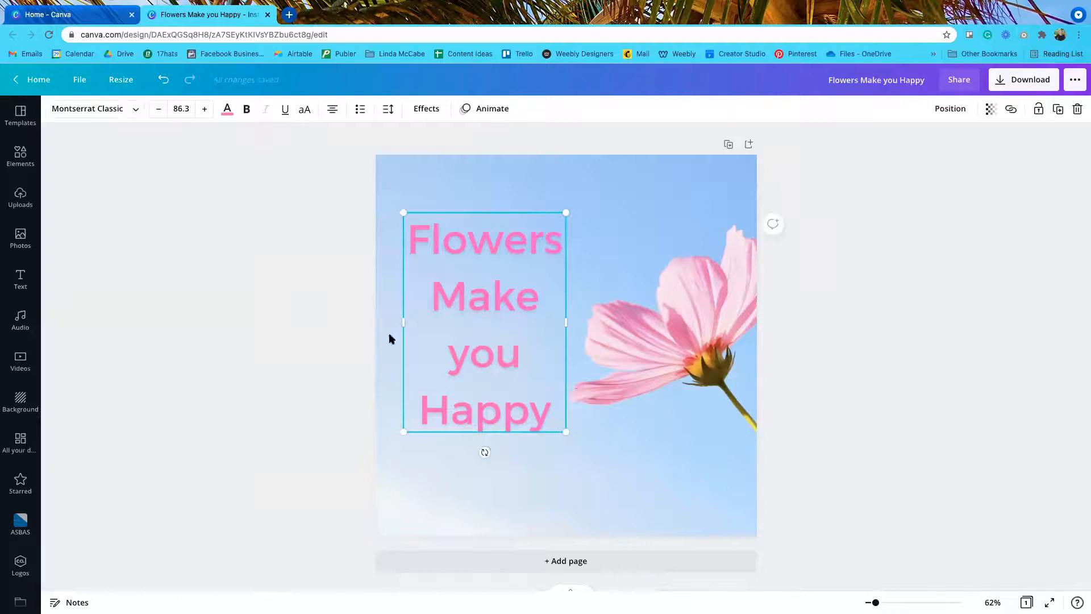
click(271, 332)
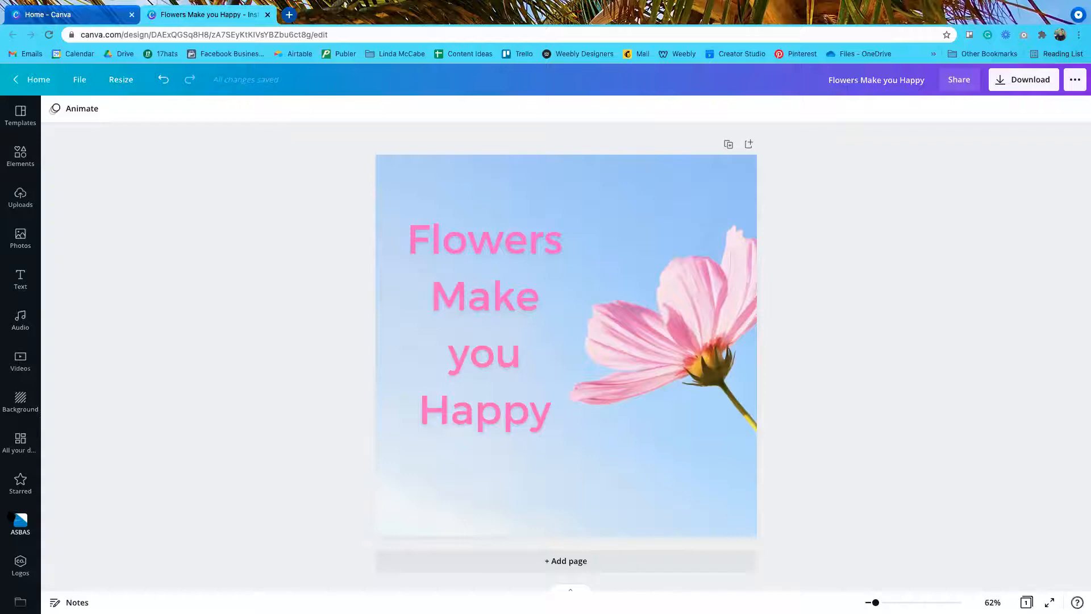
click(17, 518)
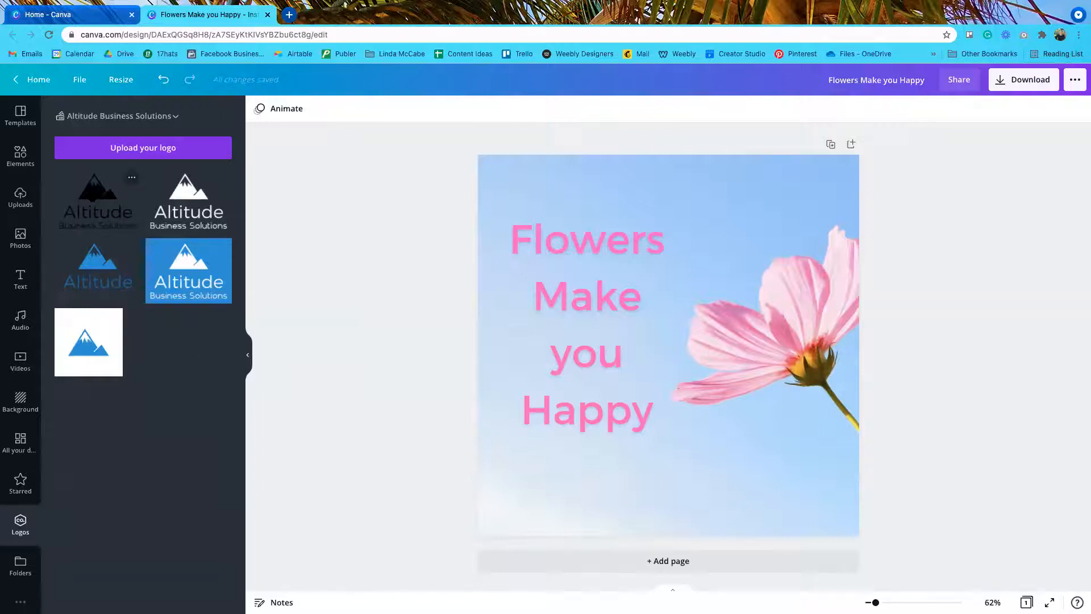
Step: Add the black Altitude logo, shrink it and place it in the bottom-right corner
click(97, 198)
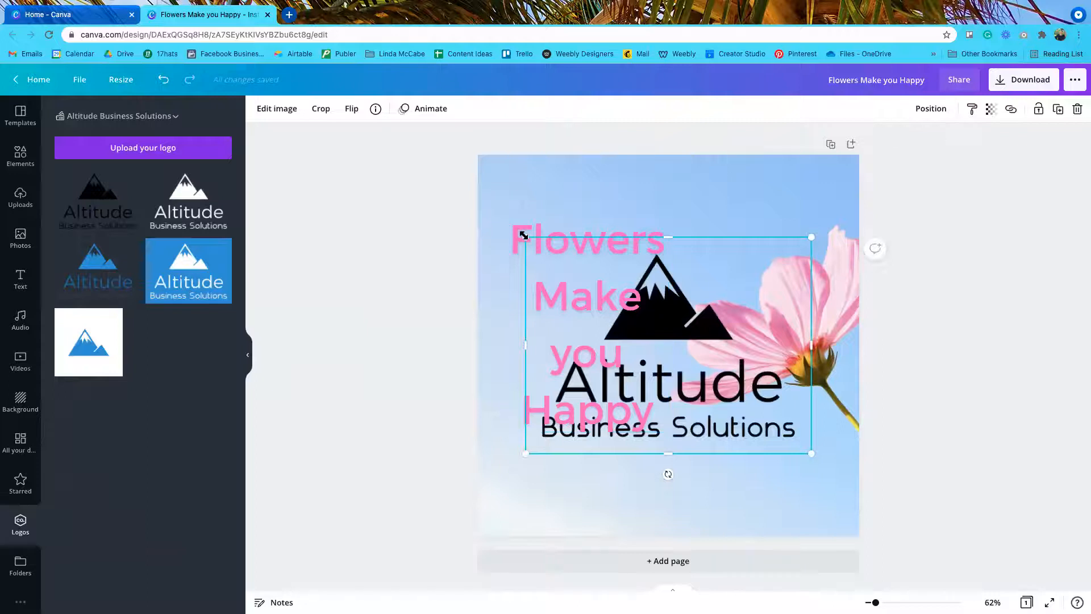
drag(524, 235, 698, 389)
drag(765, 417, 779, 479)
click(950, 472)
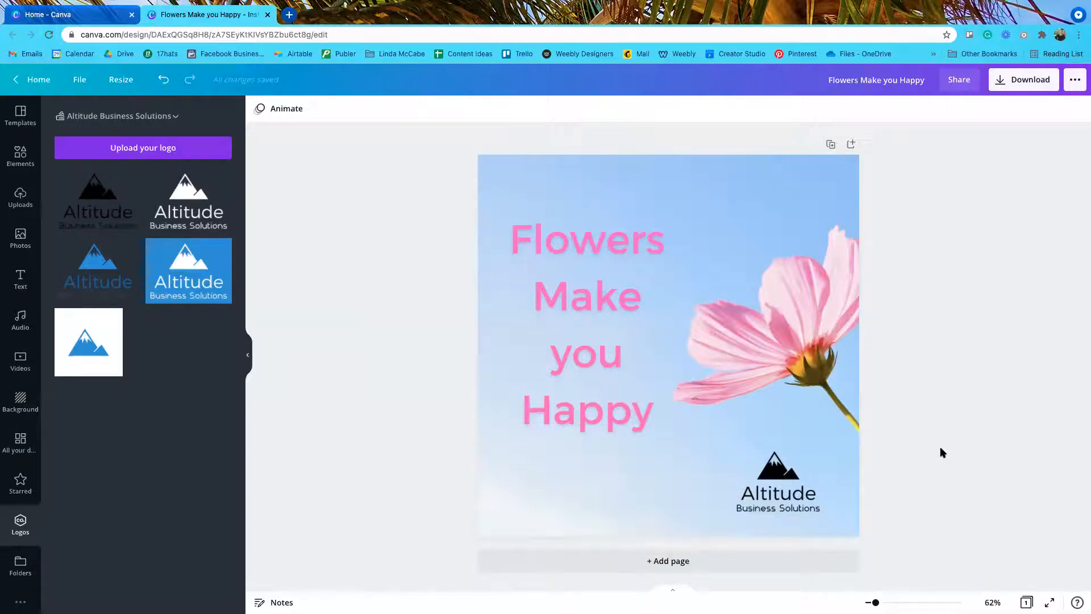
Step: Add shrunken white and blue Altitude logos at the lower left and beside the black logo
click(189, 196)
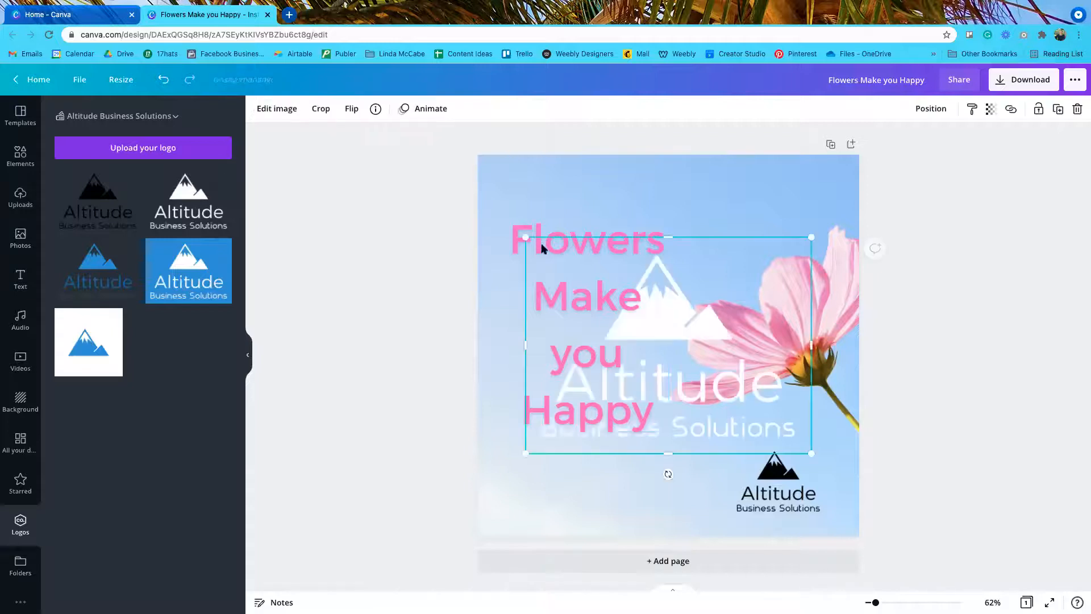
drag(525, 237, 708, 375)
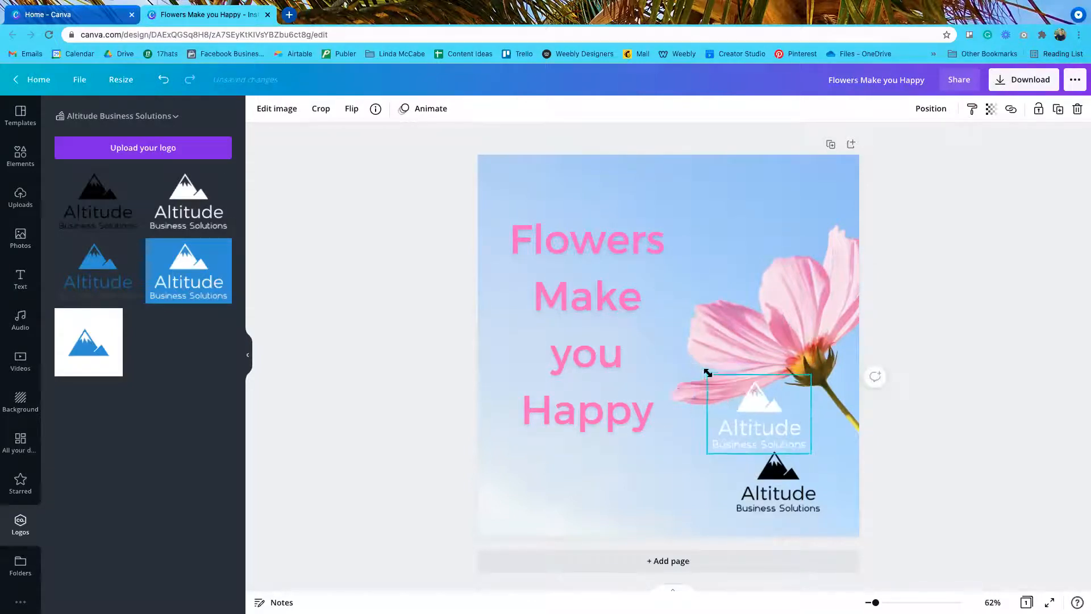
drag(757, 417, 551, 484)
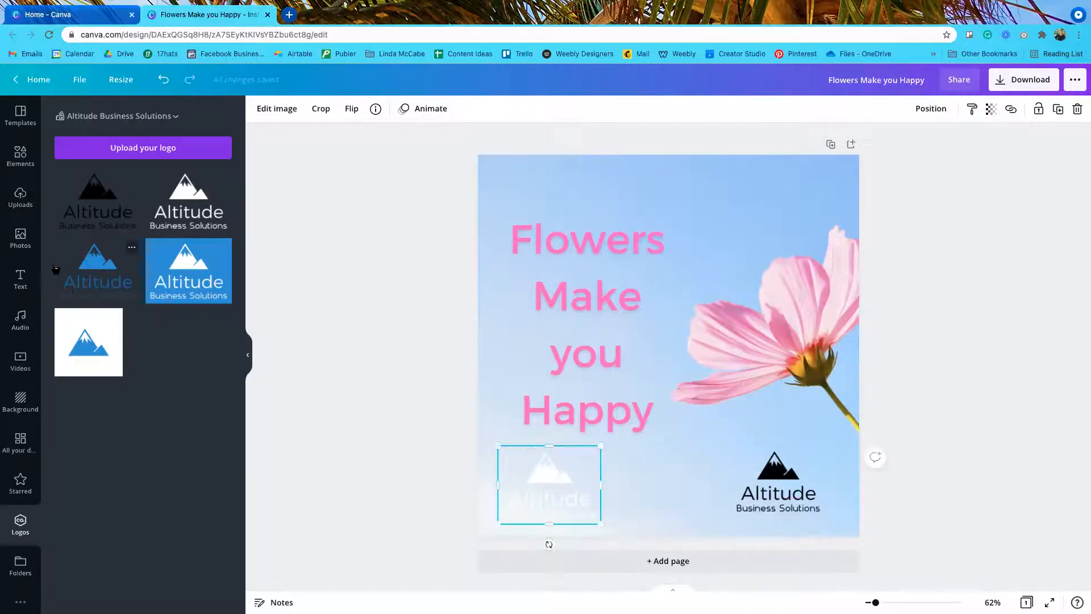
click(95, 268)
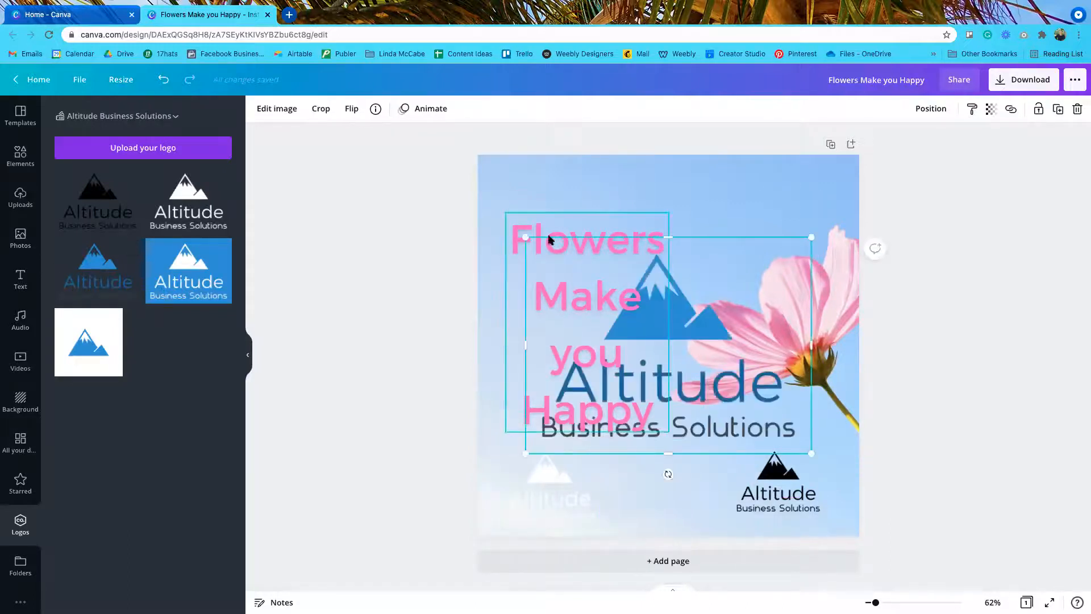
drag(525, 236, 703, 371)
drag(765, 406, 684, 470)
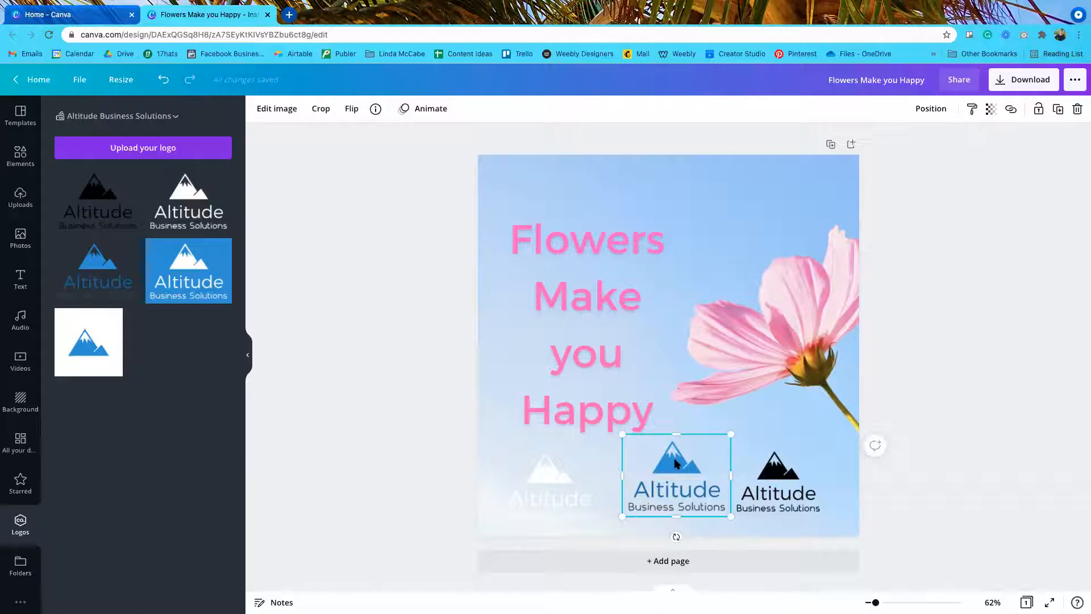
Step: Delete the blue and white logos, leaving the black logo selected
key(Delete)
click(545, 482)
key(Delete)
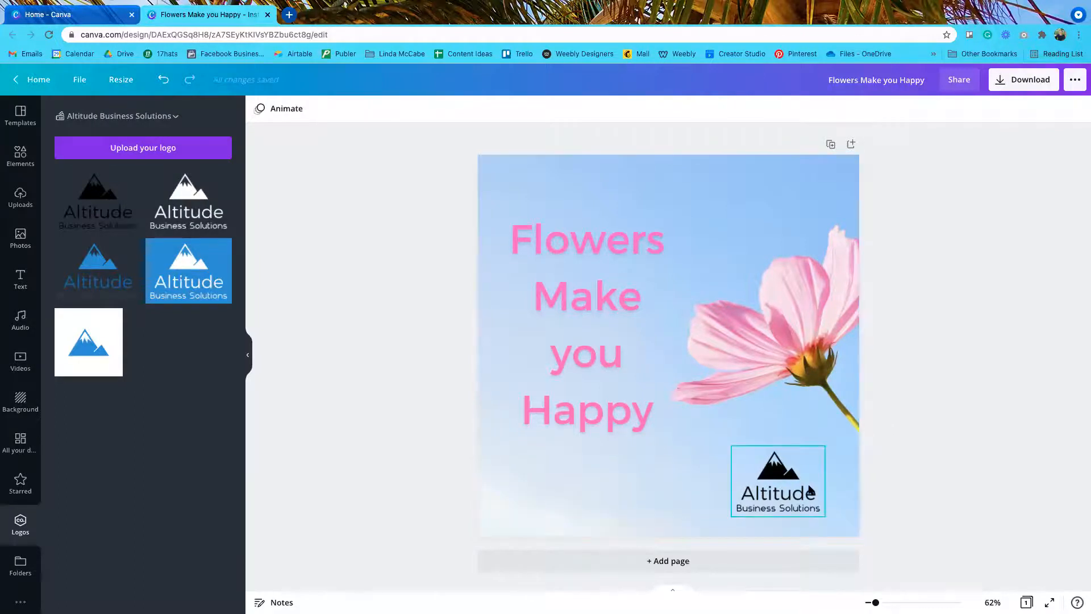
click(811, 490)
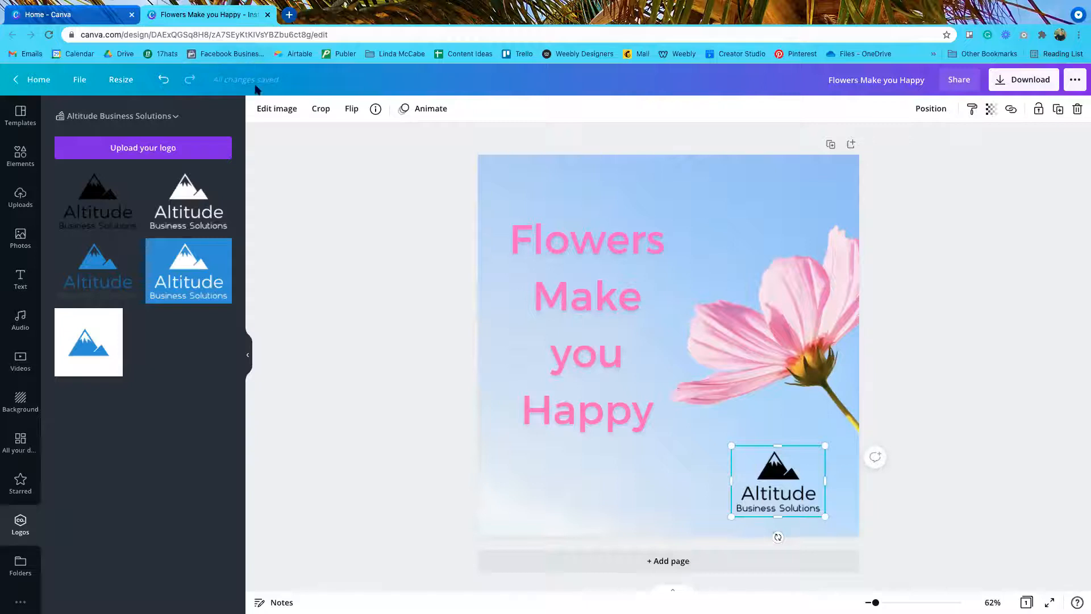
Step: Open the logo's Edit image effects and show all Duotone presets
click(288, 110)
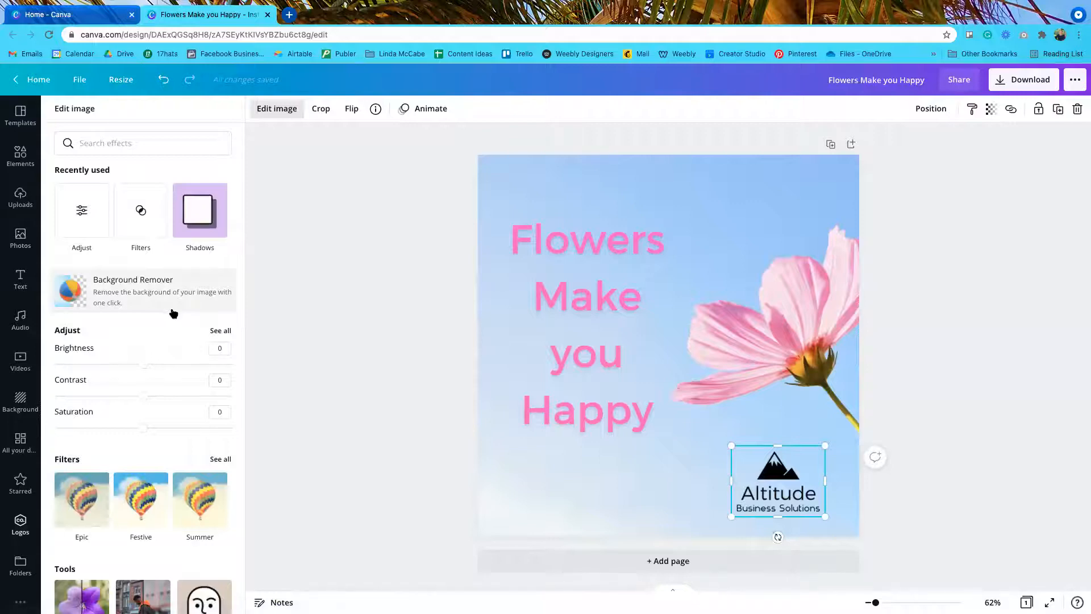
scroll(175, 314, down, 6)
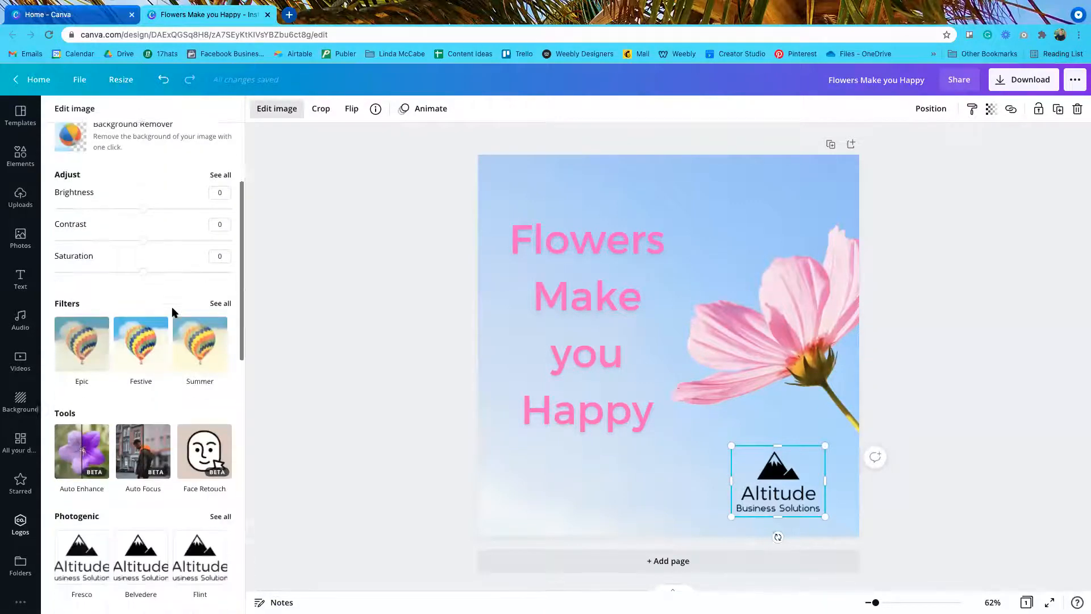
scroll(175, 313, down, 4)
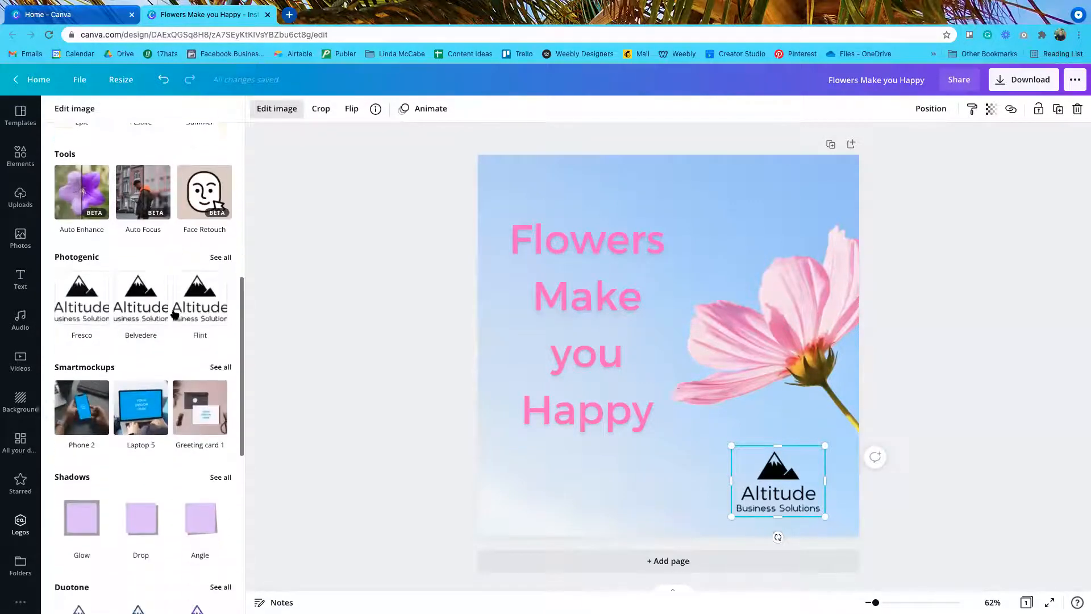
scroll(174, 314, down, 3)
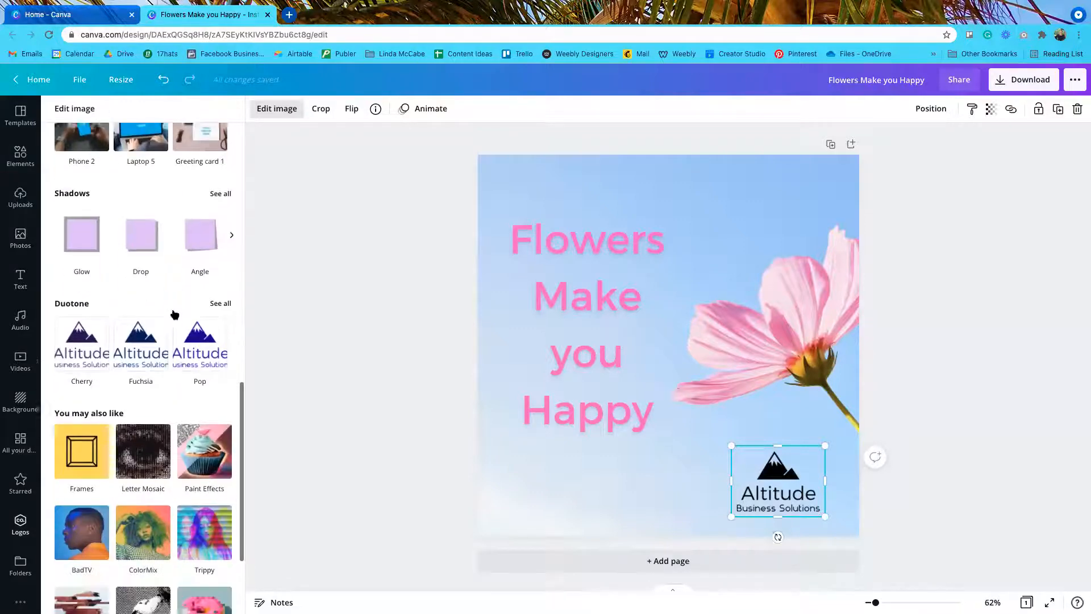
click(215, 275)
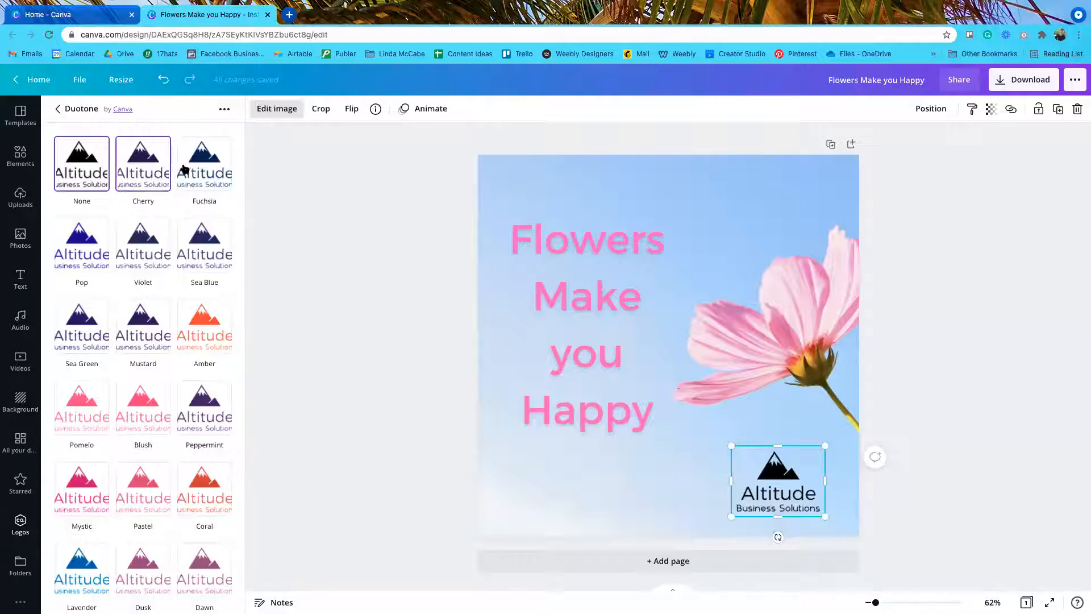
Step: Try the Pomelo, Blush, Mystic and Pastel duotones on the logo
click(76, 401)
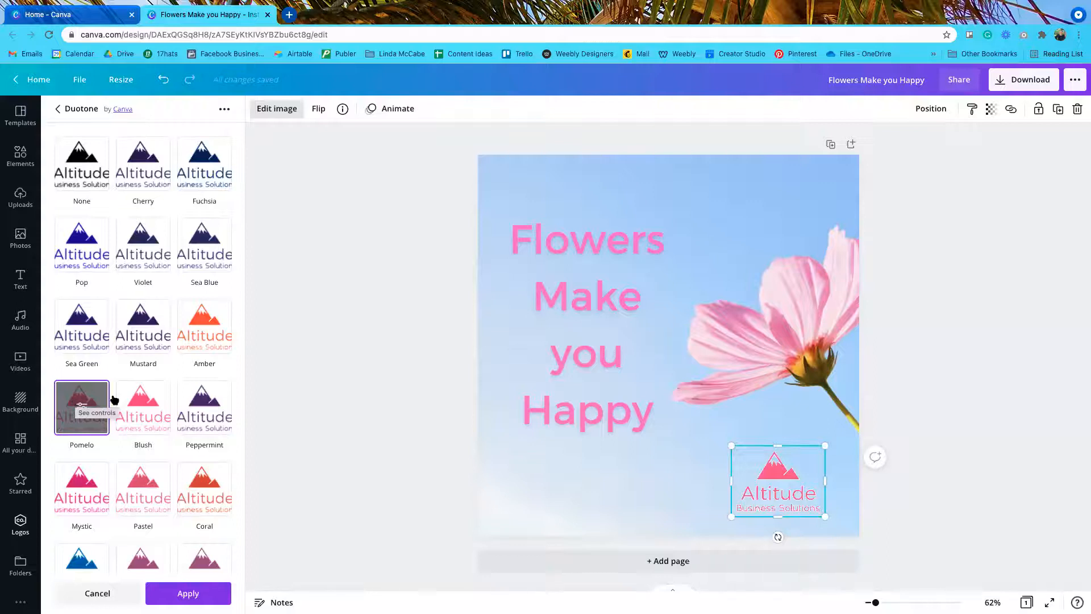
click(154, 399)
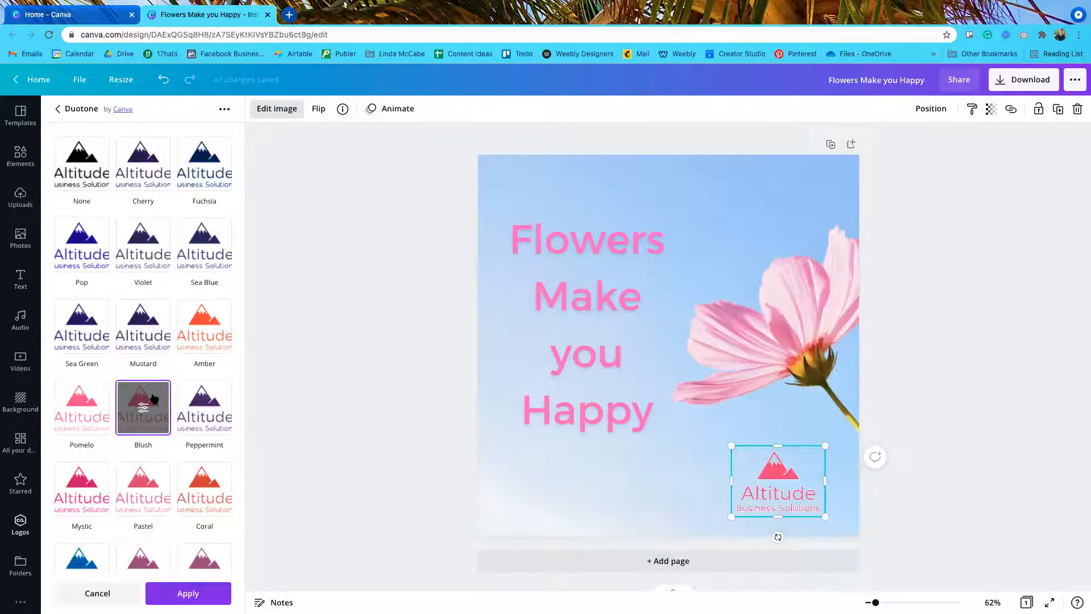
click(82, 488)
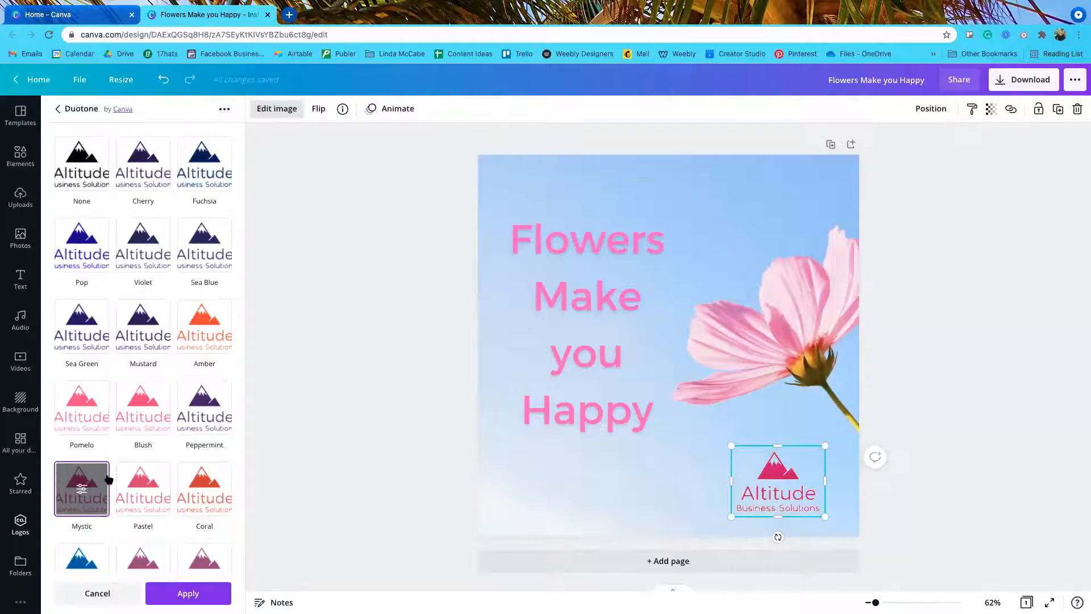
click(148, 484)
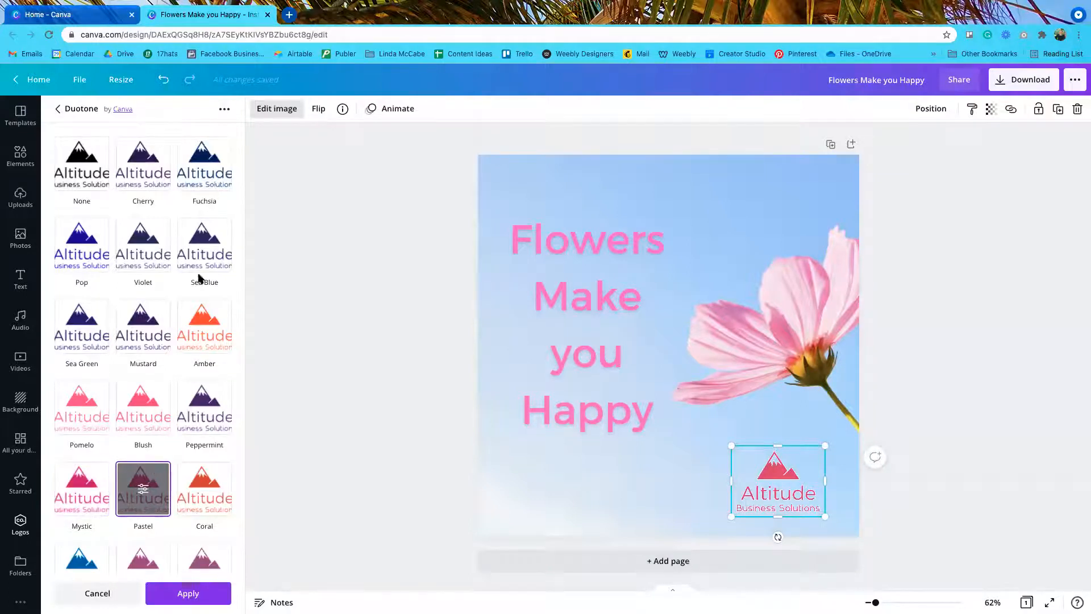
click(224, 111)
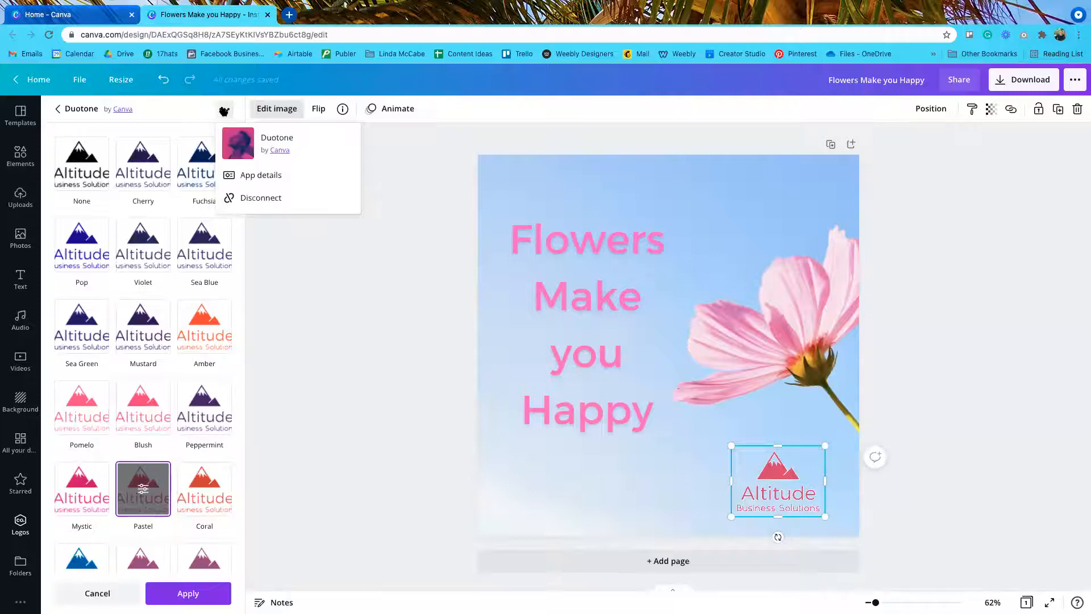
click(217, 363)
scroll(209, 426, down, 1)
scroll(208, 426, down, 6)
Step: Try Myrtle, then apply the Lavender duotone to tint the logo blue
click(74, 476)
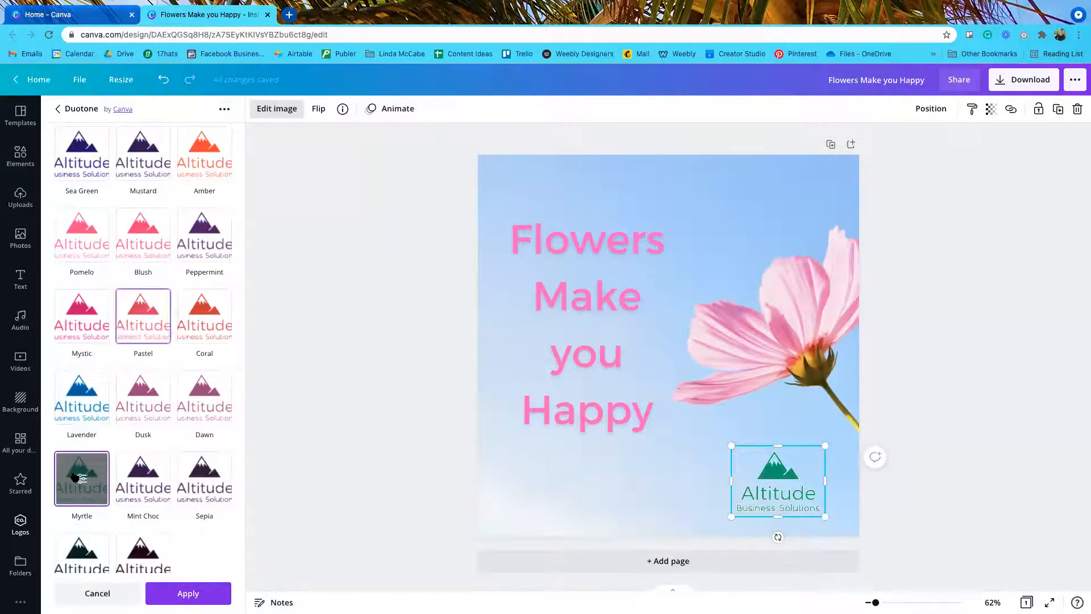
scroll(75, 477, down, 1)
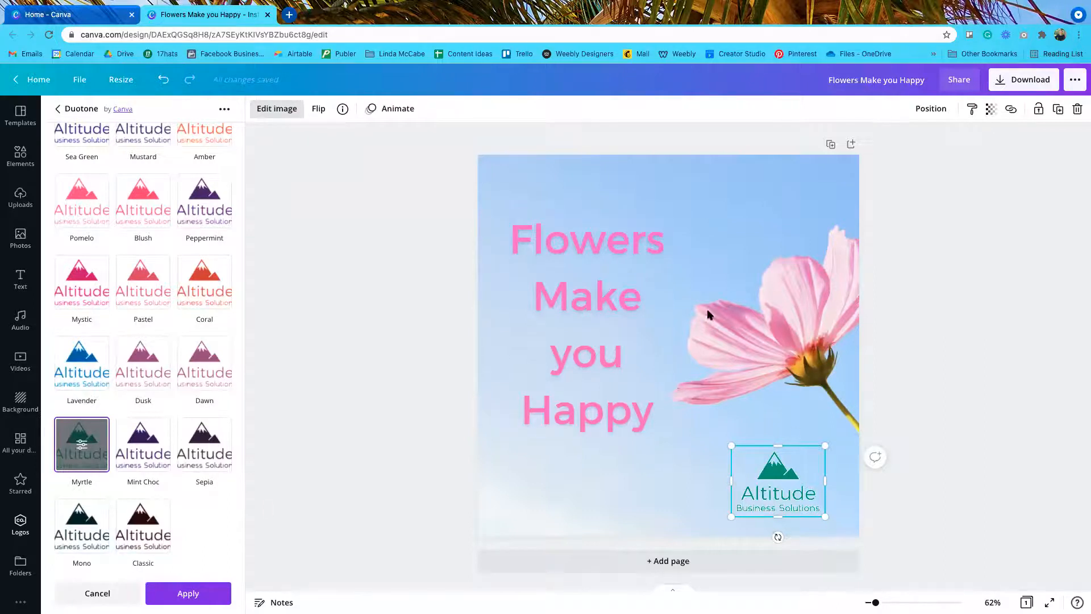
click(78, 345)
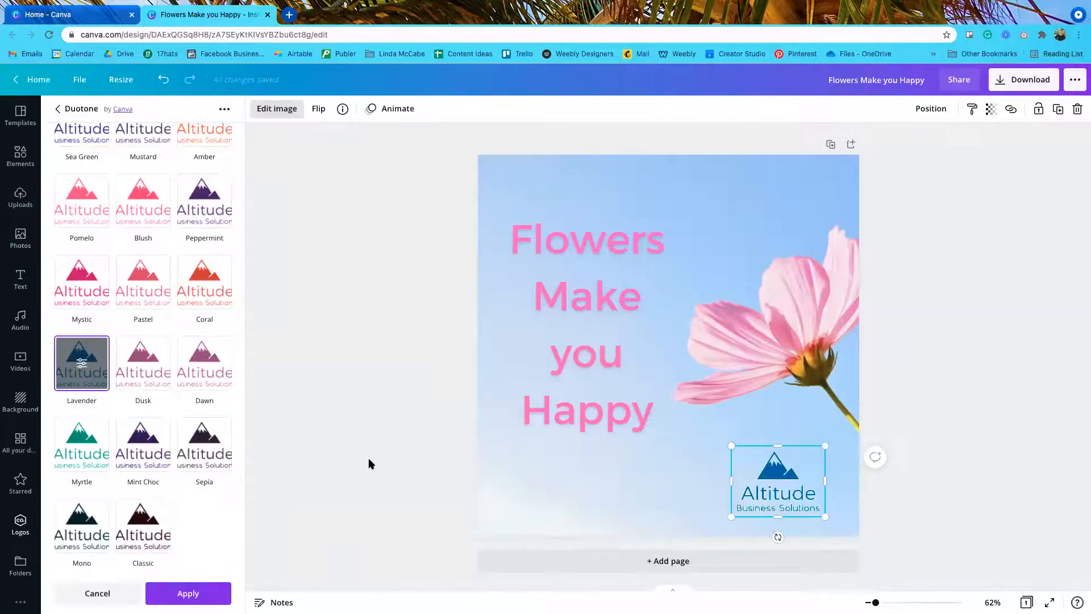
scroll(215, 423, up, 4)
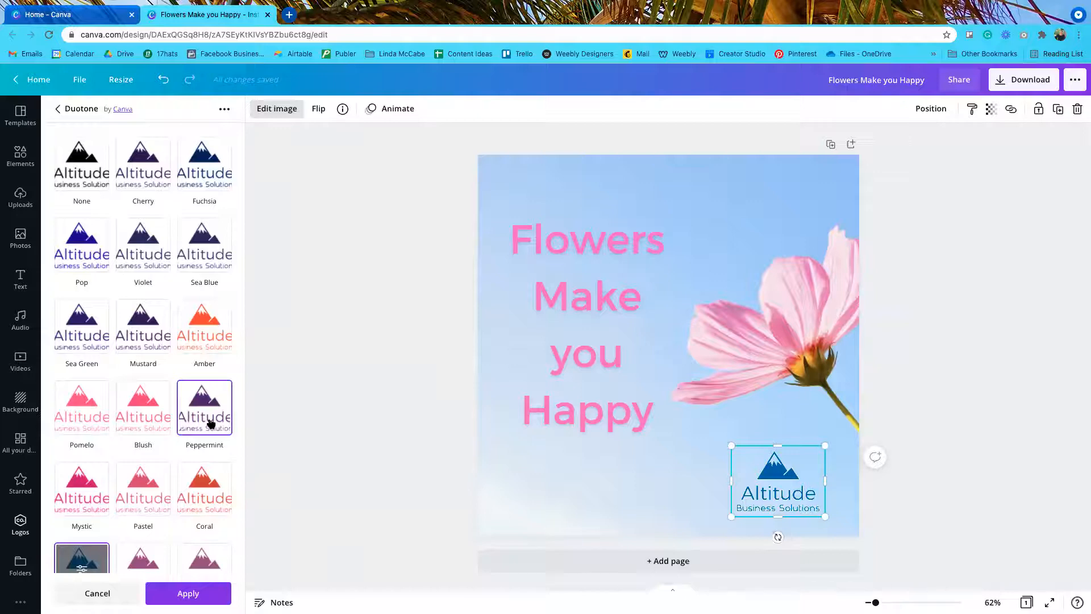
click(61, 109)
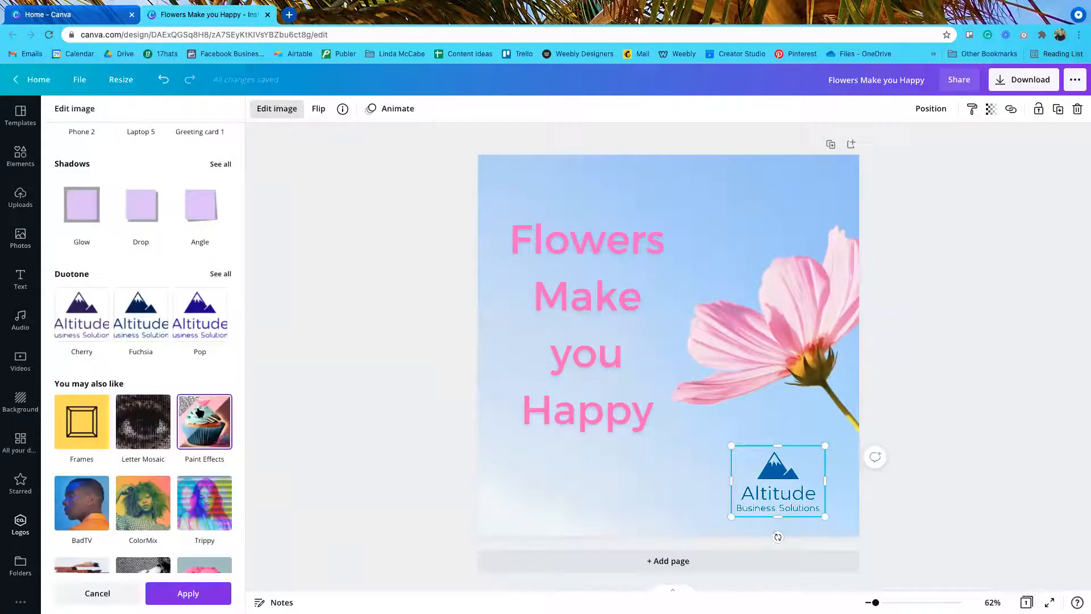
Step: Browse the Edit image effects list, then close it keeping the Lavender-tinted logo
scroll(203, 414, down, 1)
scroll(201, 414, up, 8)
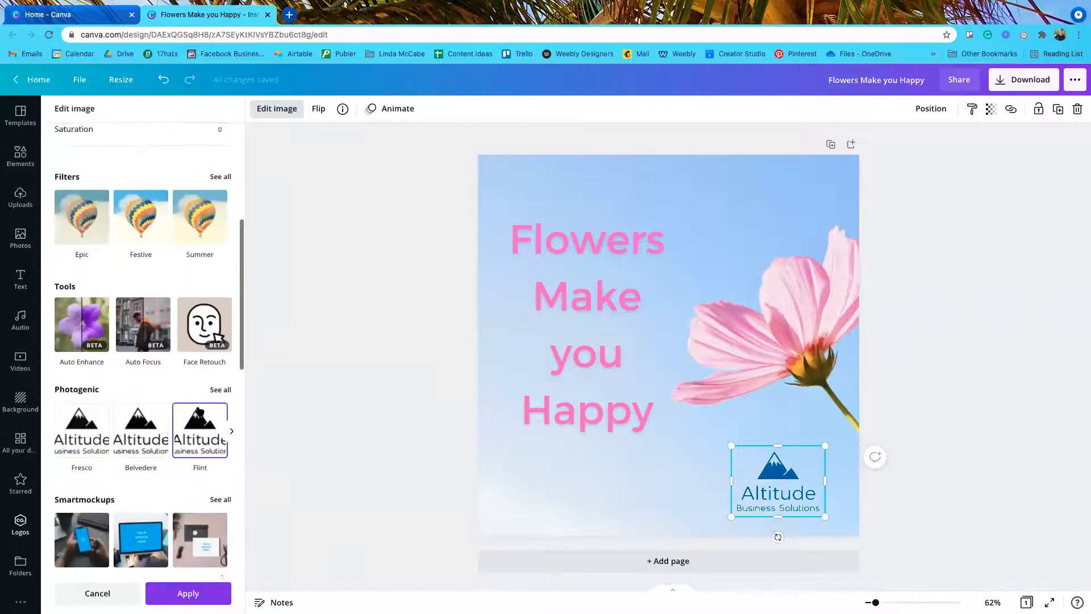
scroll(199, 412, up, 5)
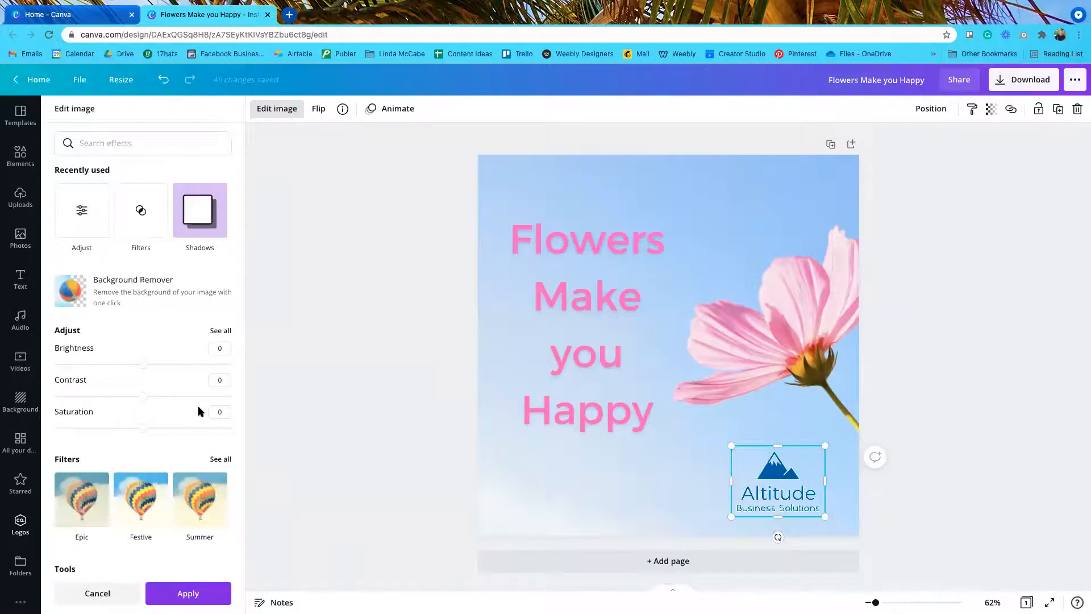
scroll(199, 411, down, 3)
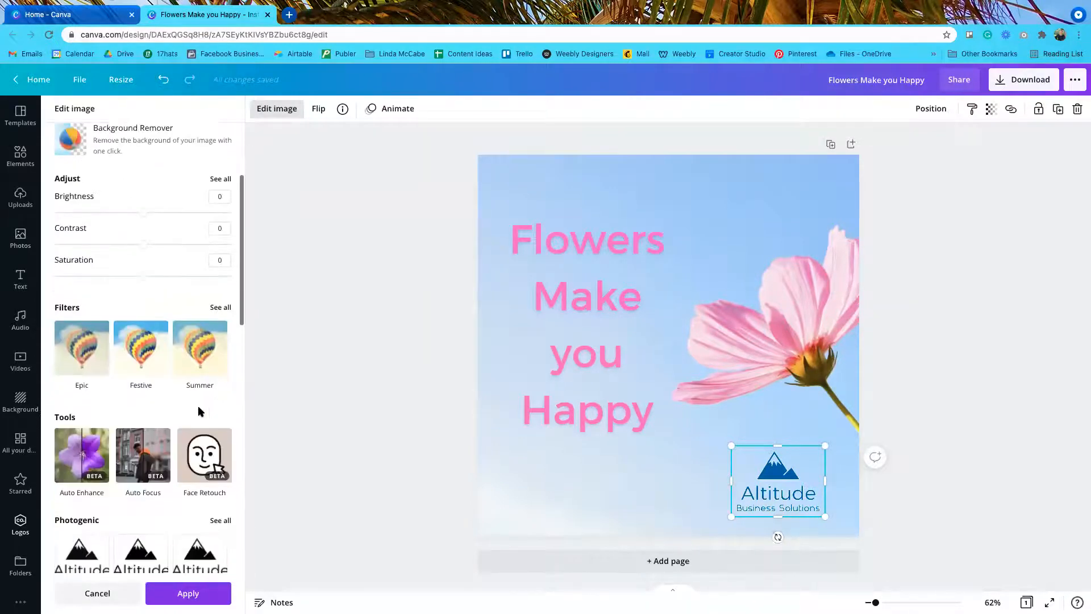
scroll(199, 411, down, 1)
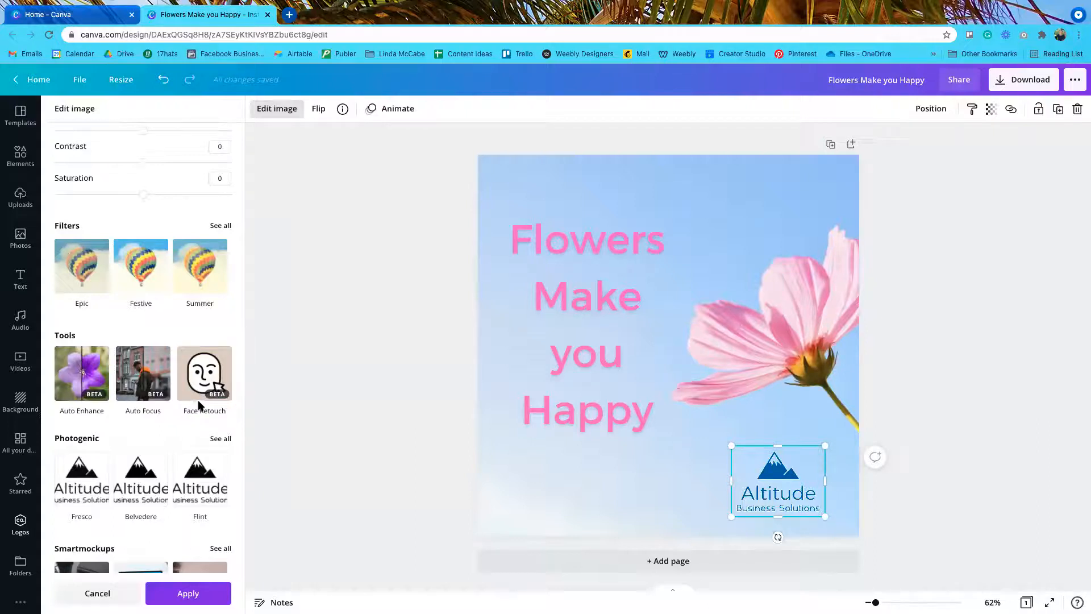
scroll(199, 405, up, 1)
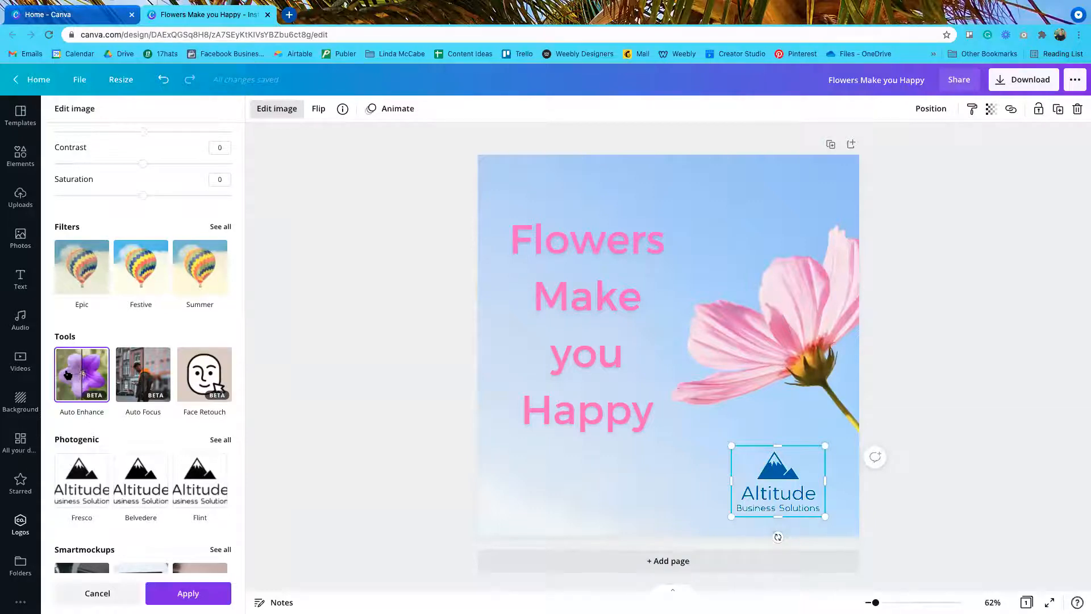
scroll(142, 413, down, 5)
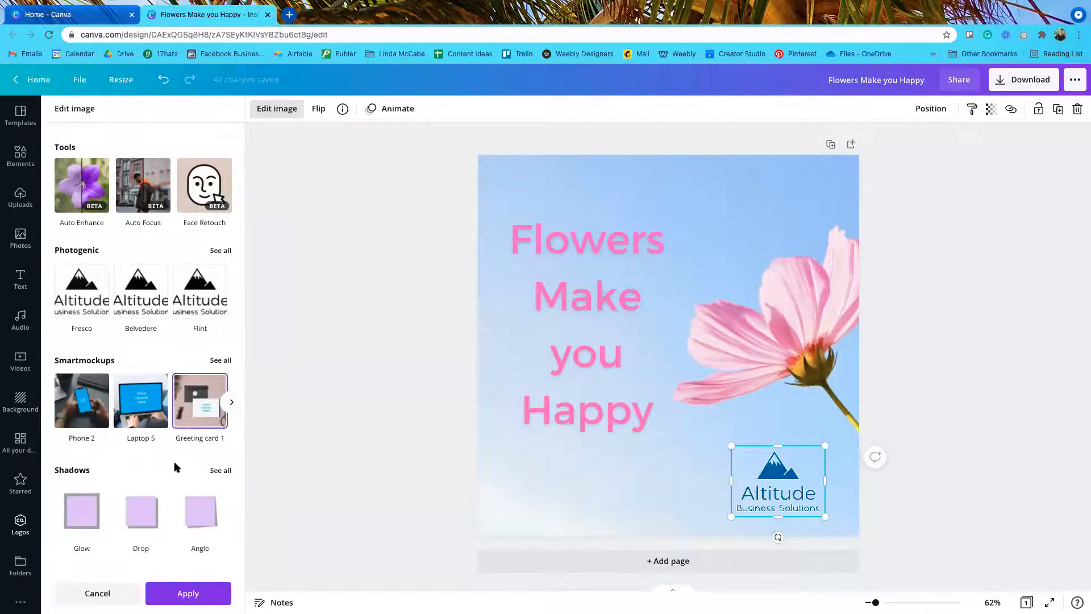
scroll(172, 468, down, 2)
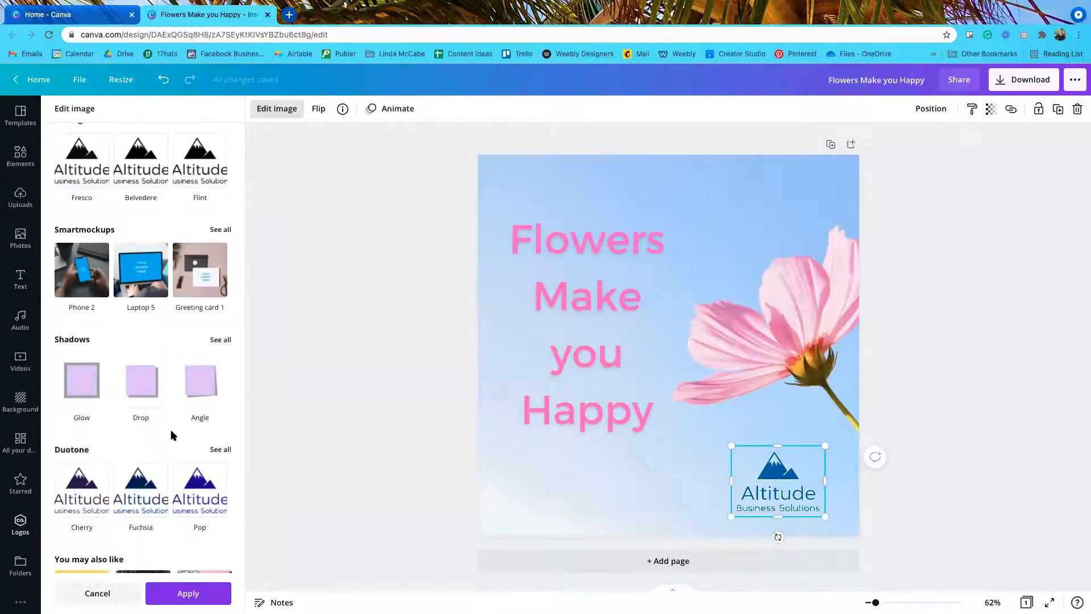
scroll(172, 427, down, 6)
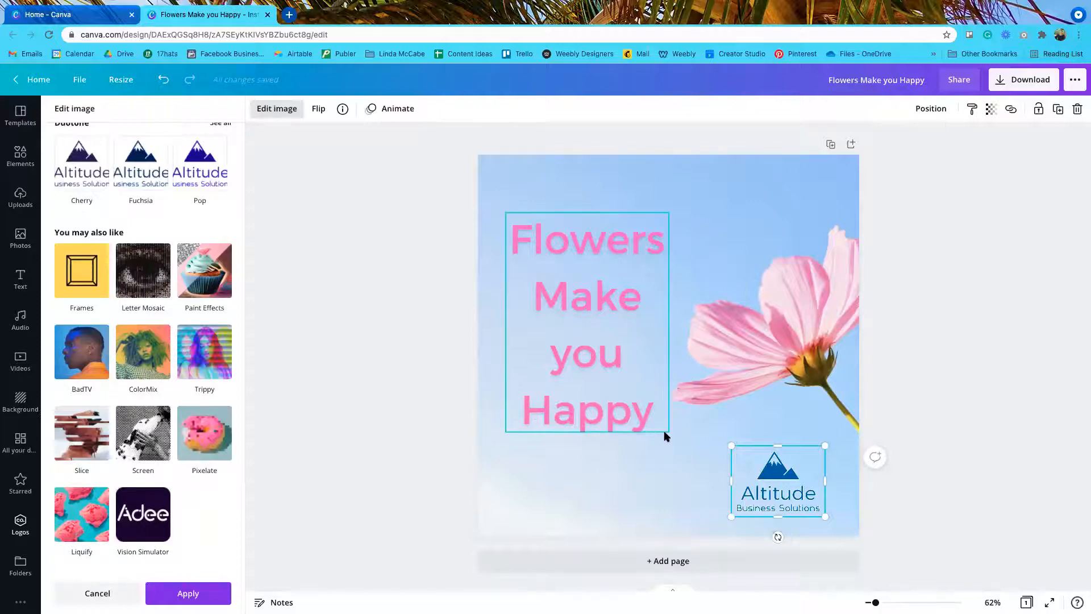
scroll(131, 401, up, 15)
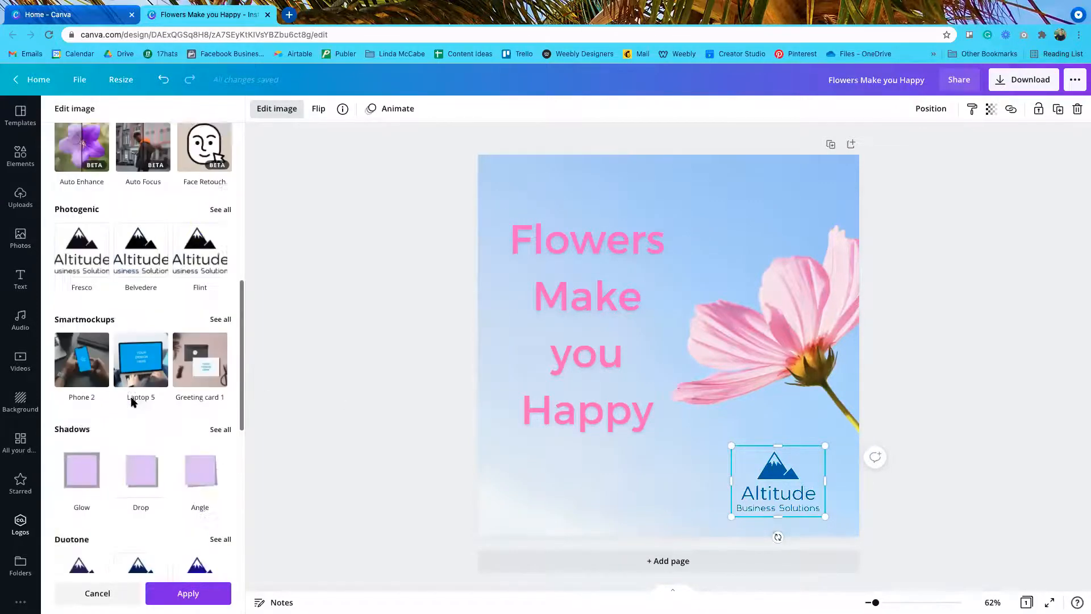
scroll(131, 402, down, 6)
scroll(131, 402, down, 7)
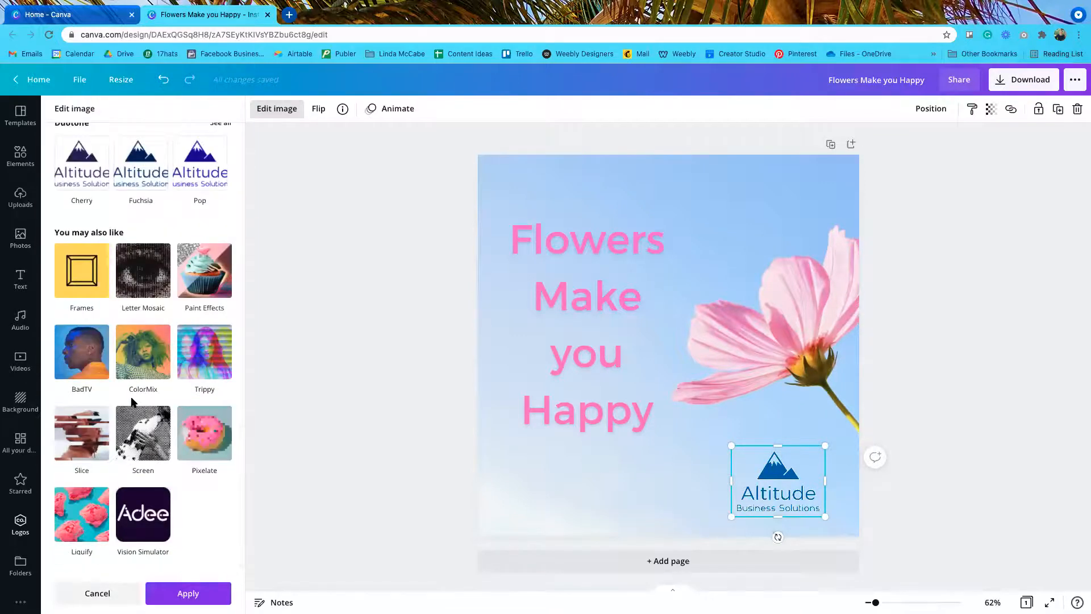
scroll(131, 402, up, 14)
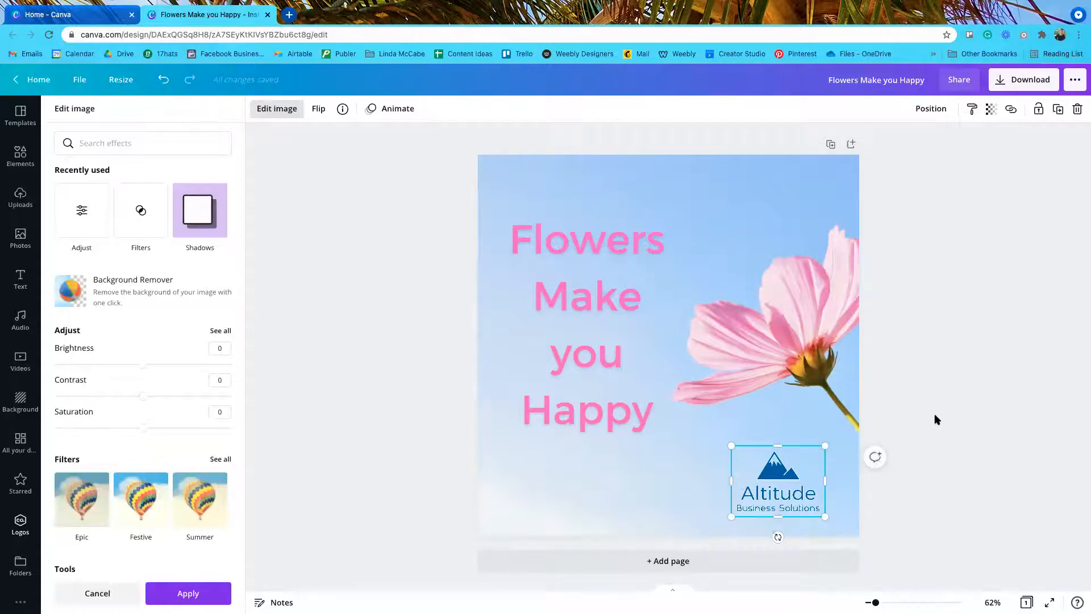
click(980, 428)
Step: Delete the Flowers Make you Happy heading and the Altitude logo from the page
click(979, 380)
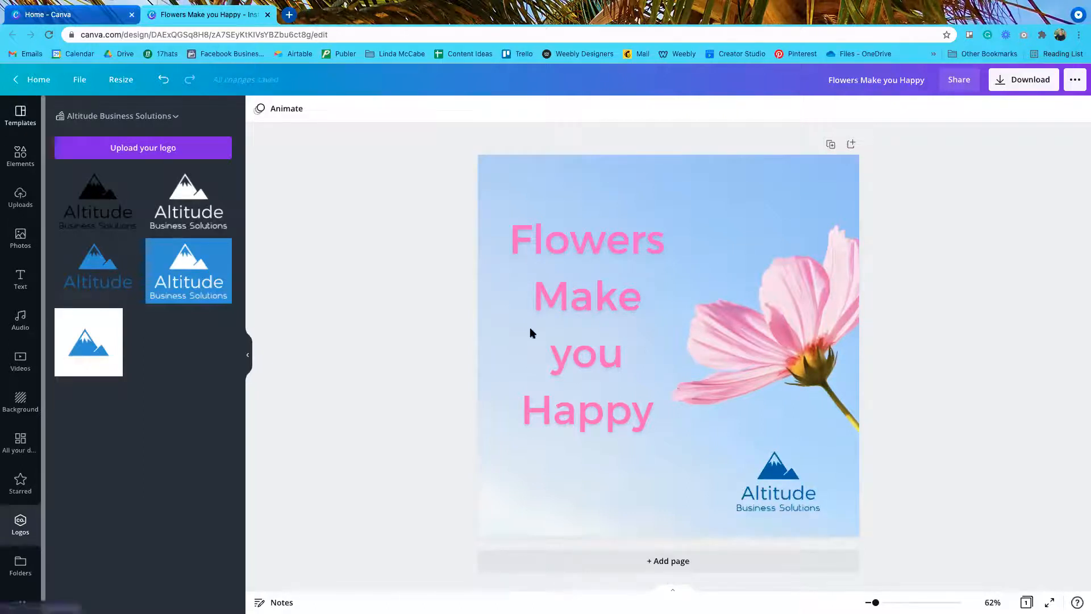
click(592, 315)
key(Delete)
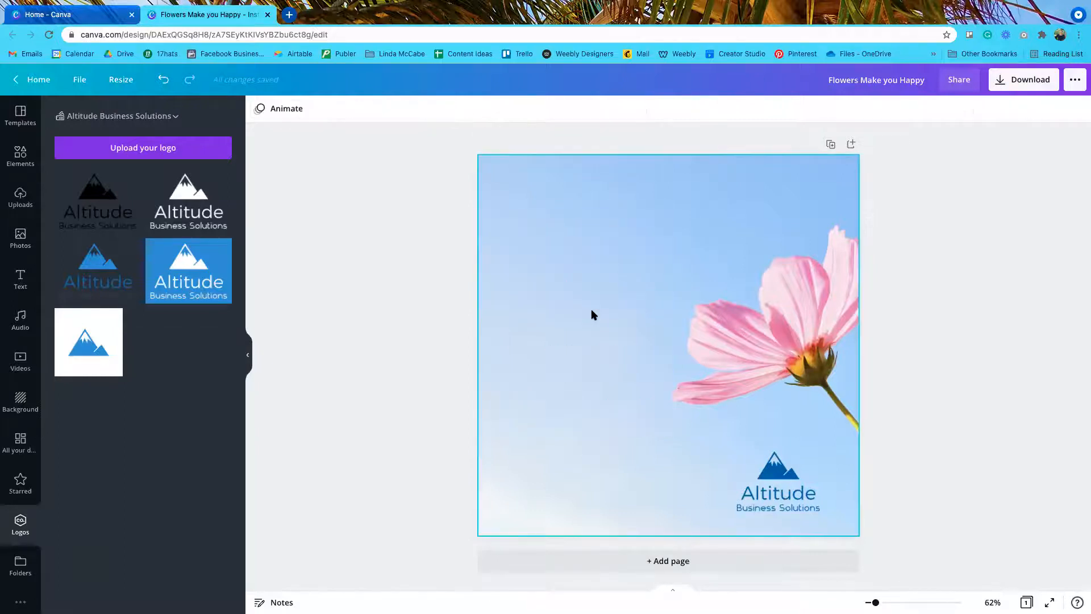
click(745, 487)
key(Delete)
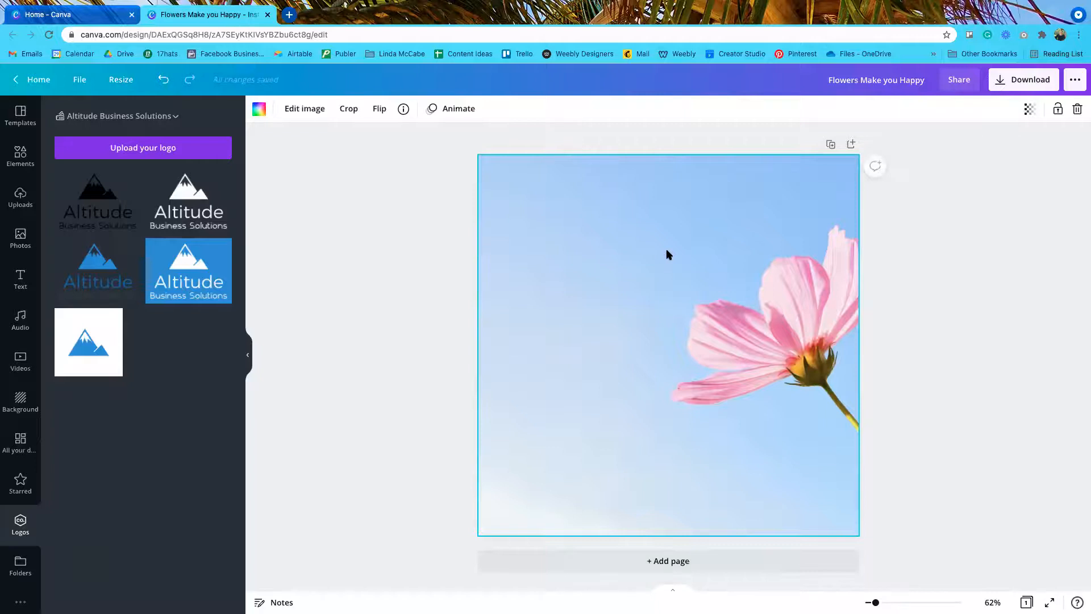
Step: Fill the page with the brand blue #2e8bc0 after briefly trying pink
click(257, 111)
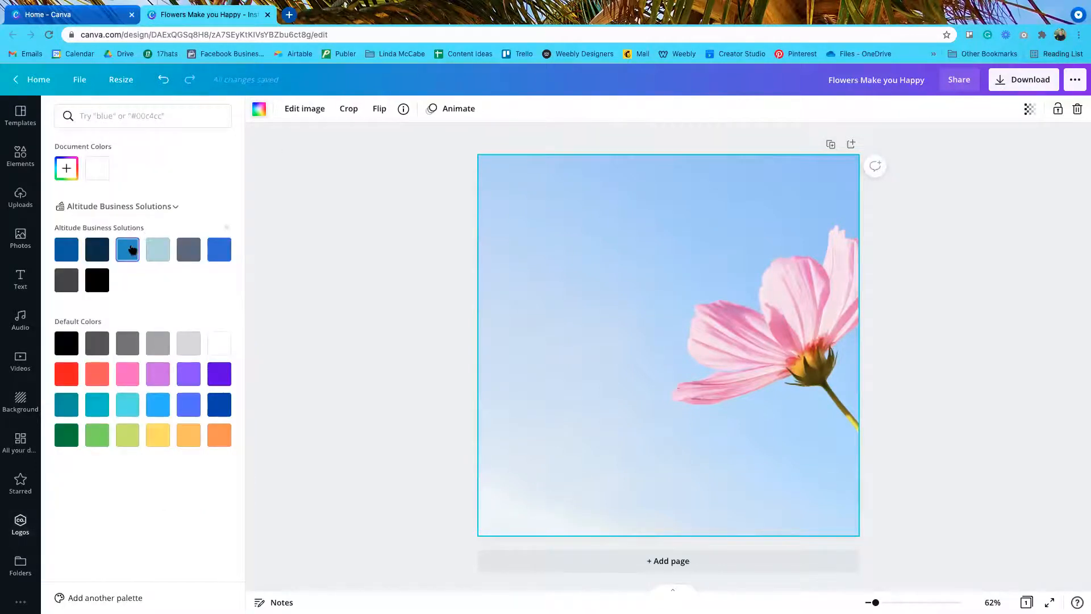
click(124, 376)
click(129, 254)
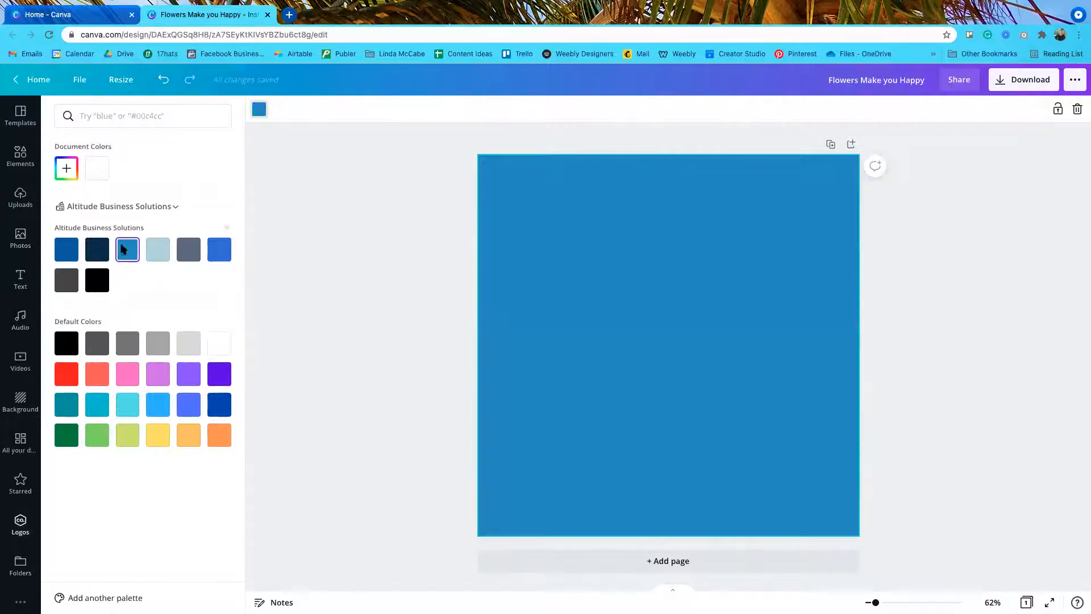
click(339, 226)
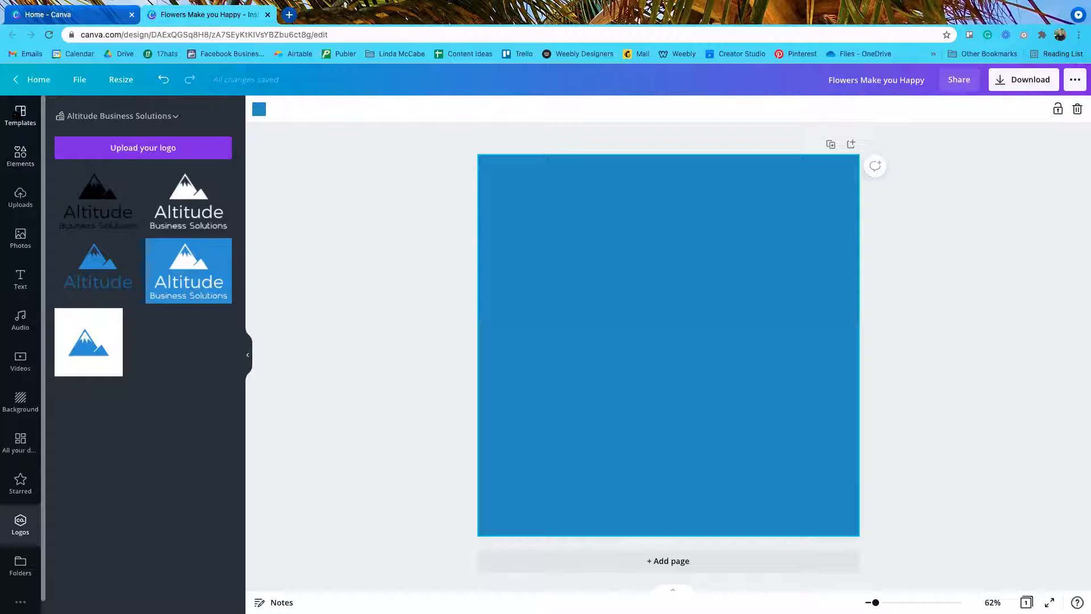
Step: Open the Elements library and scroll down to its Frames section
click(20, 161)
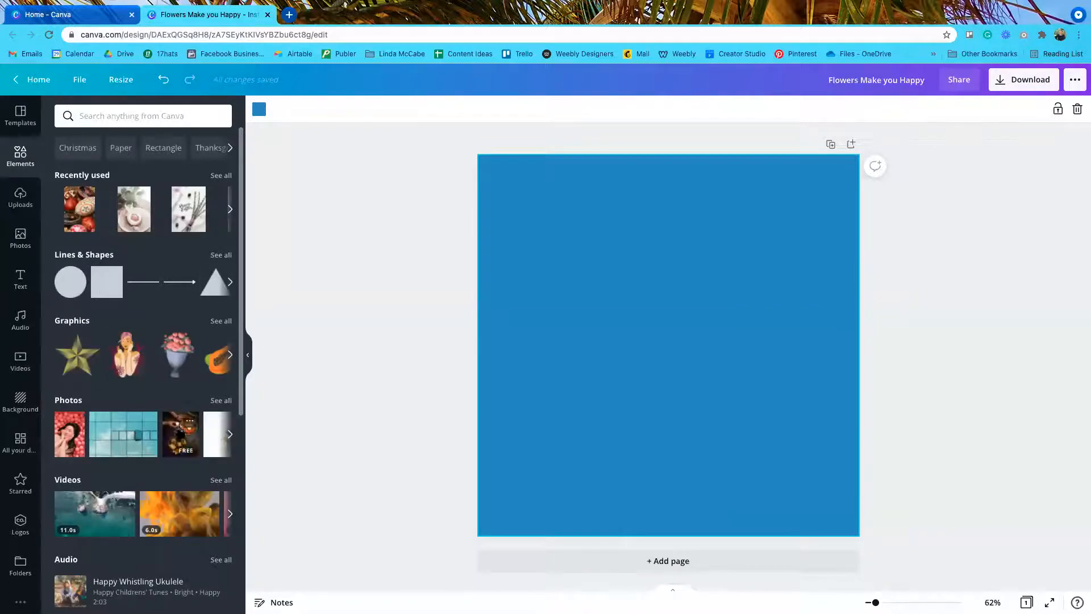
scroll(152, 360, down, 3)
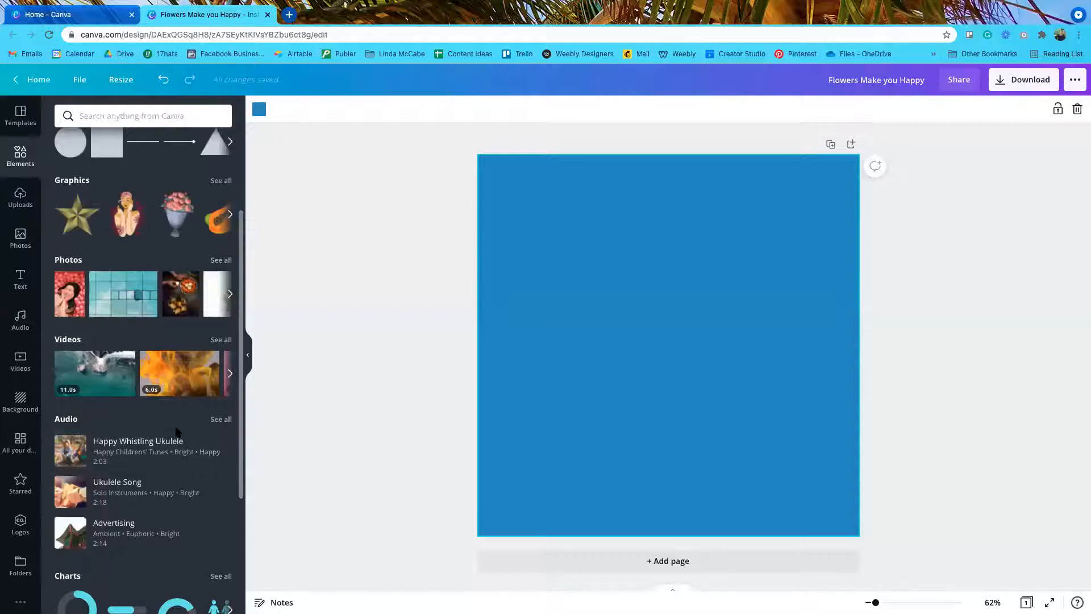
mouse_move(165, 442)
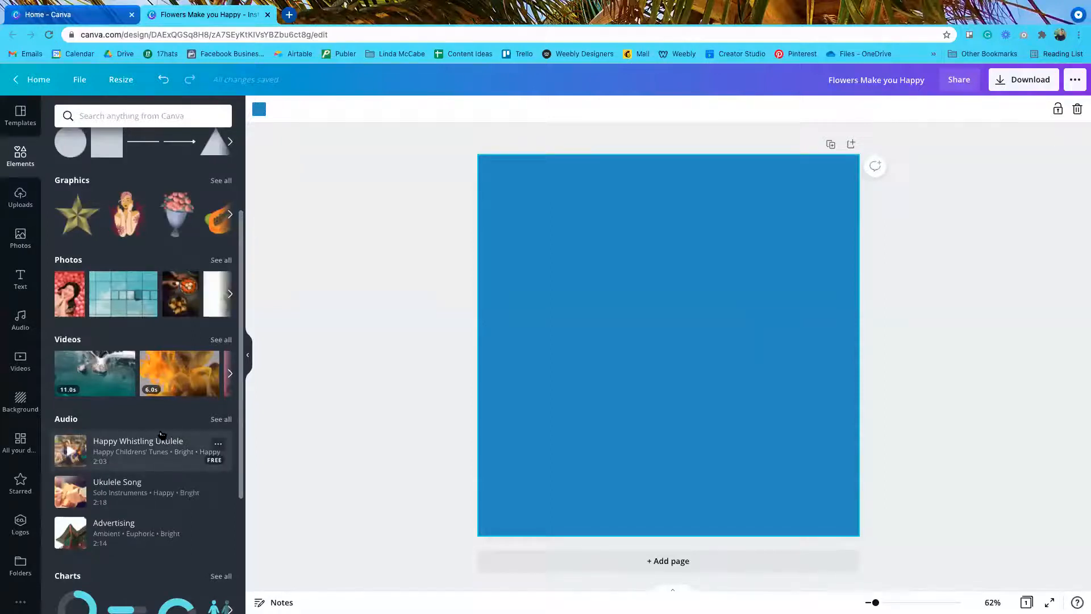
scroll(162, 436, down, 3)
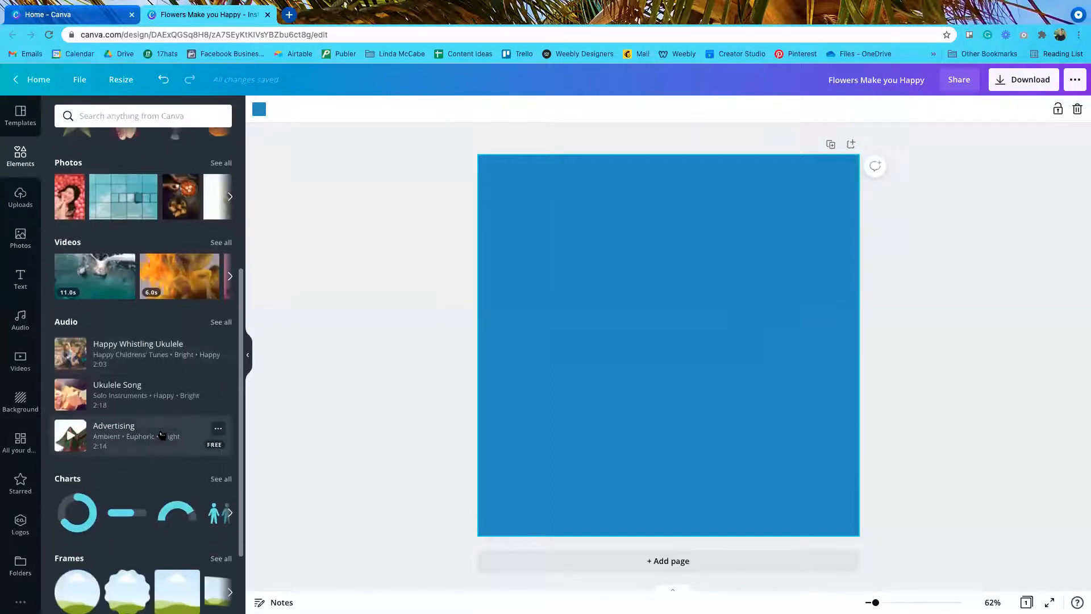
scroll(109, 455, up, 3)
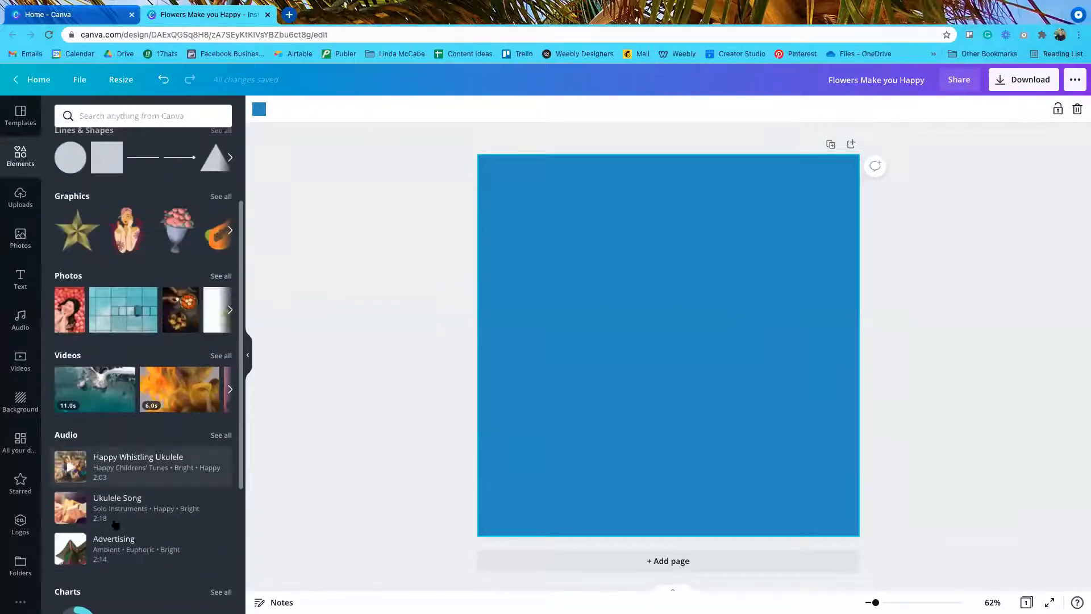
scroll(143, 366, up, 1)
scroll(143, 367, up, 1)
scroll(142, 398, down, 3)
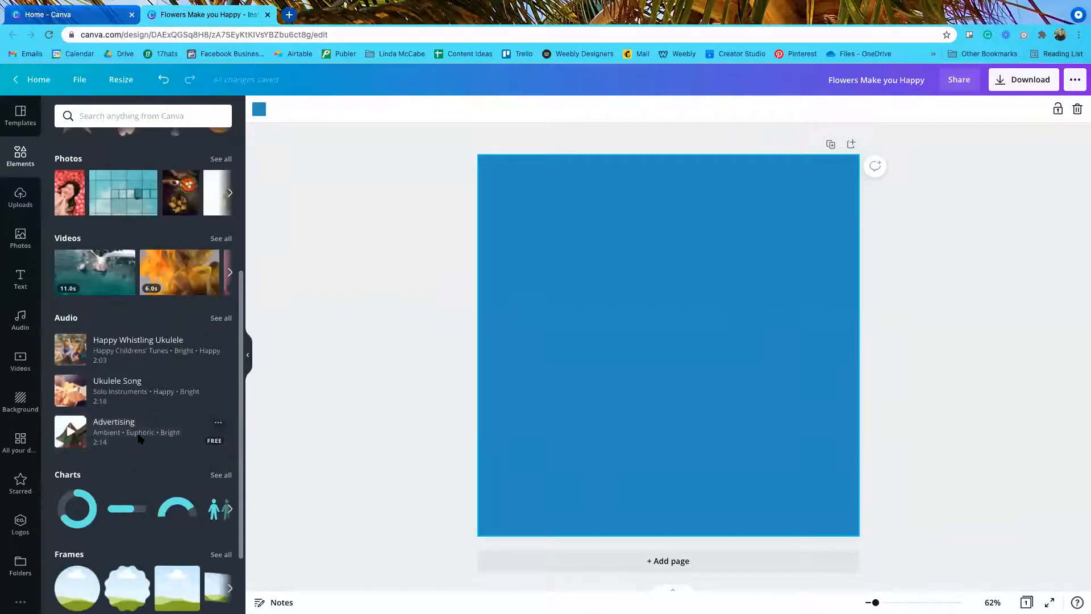
scroll(138, 465, down, 2)
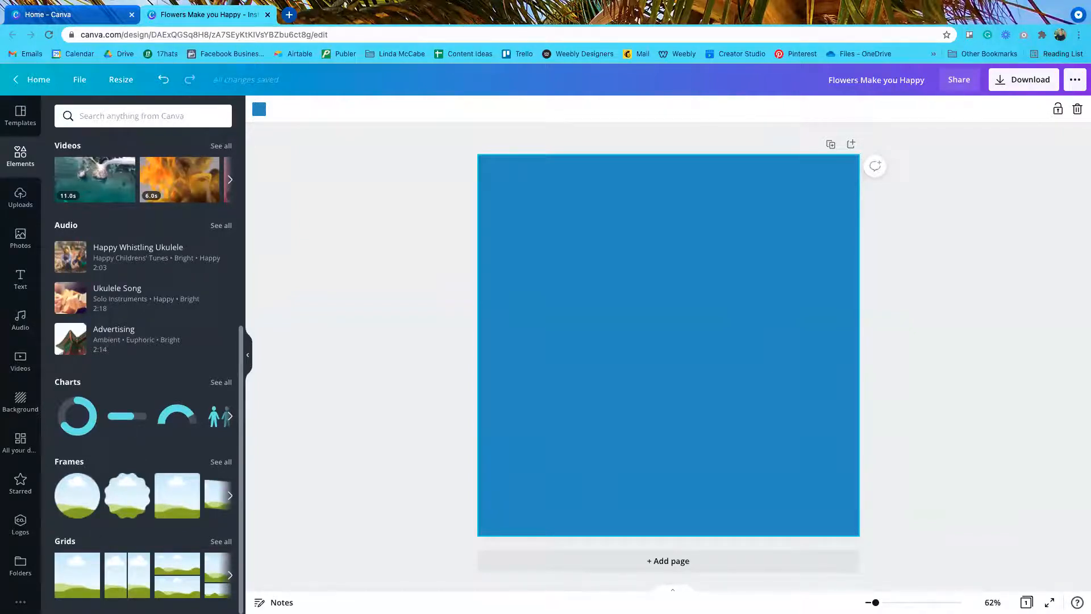
Step: Add a circle frame from all Frames, shrink it and move it to the page's upper left
click(221, 462)
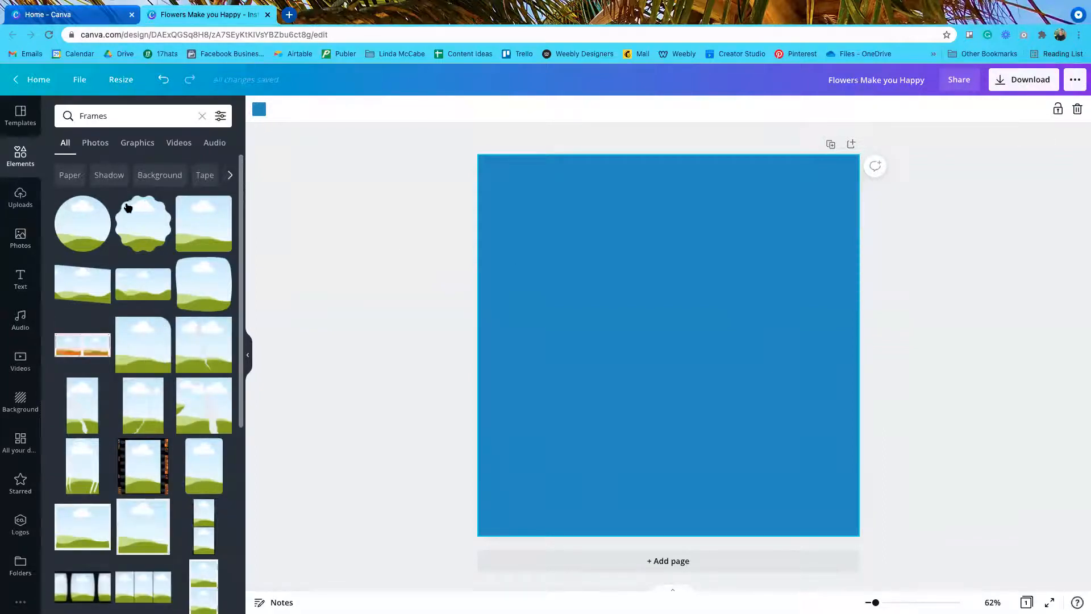
click(81, 230)
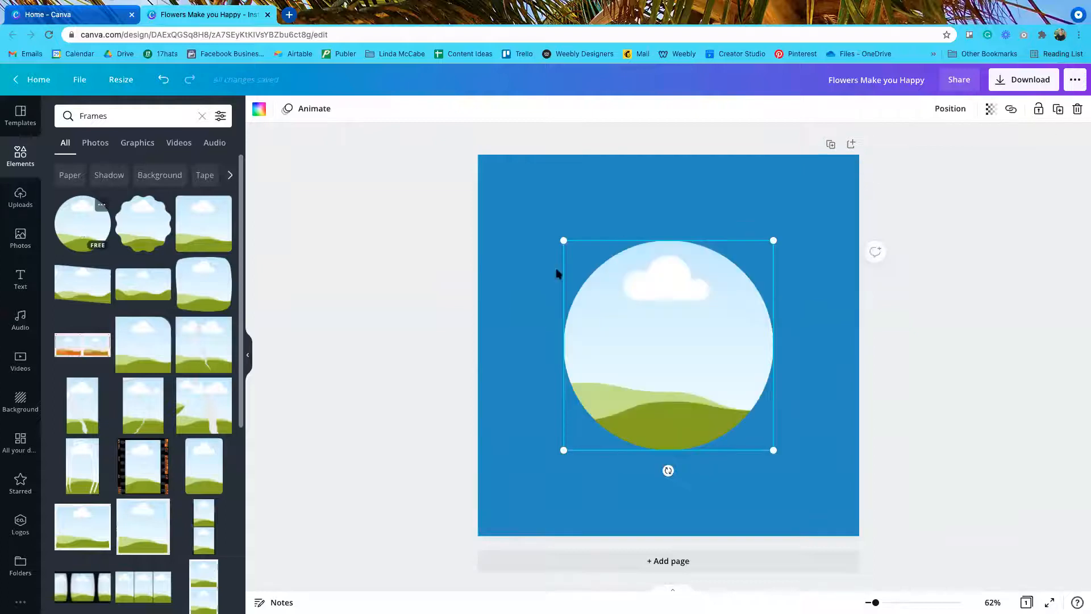
drag(772, 449, 673, 393)
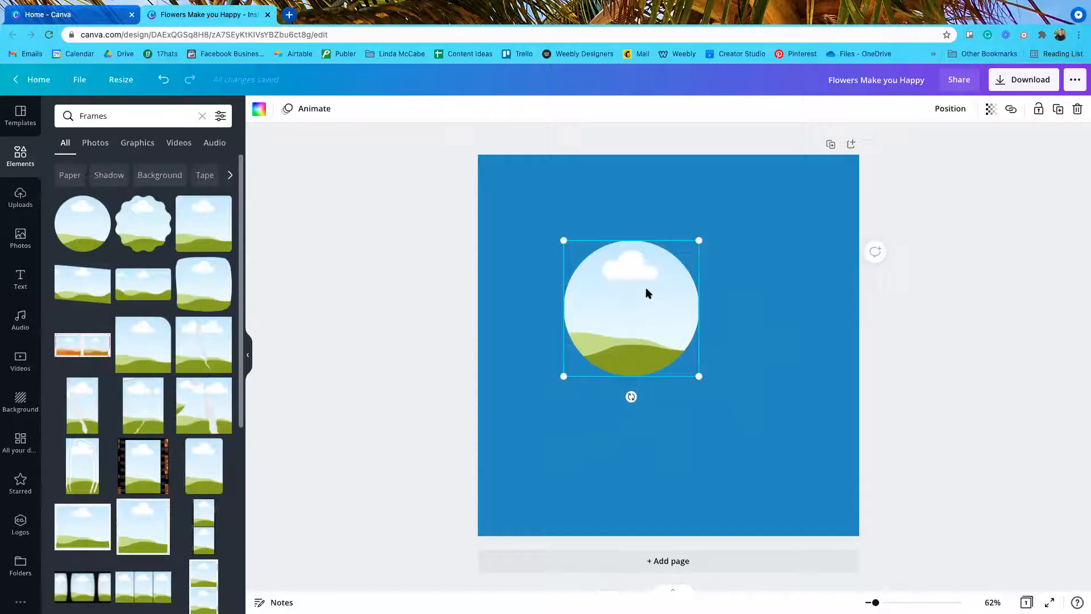
drag(626, 305, 560, 238)
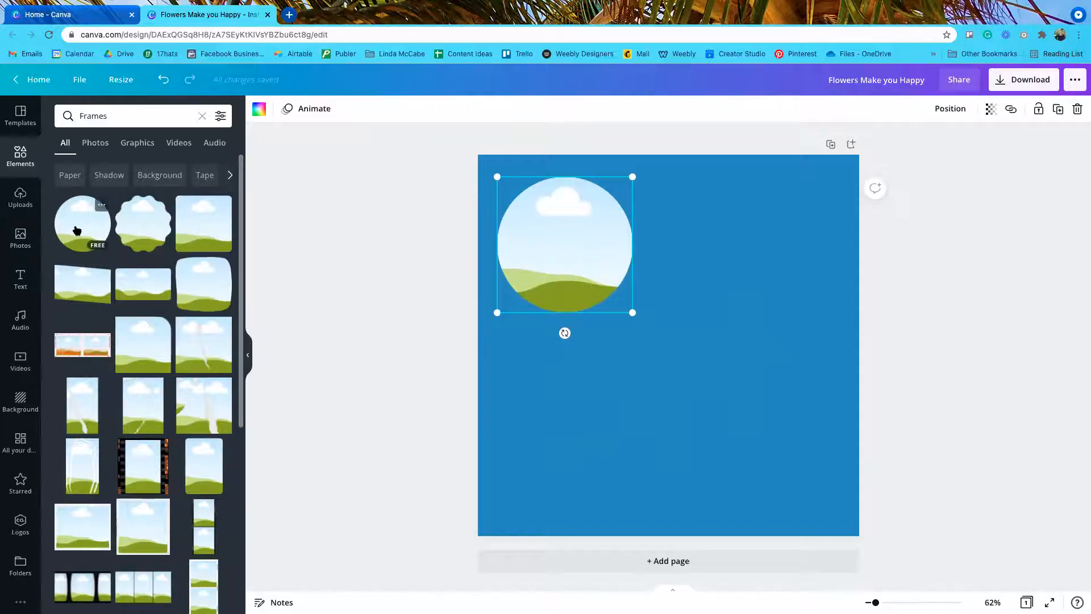
scroll(163, 466, down, 4)
scroll(163, 466, down, 1)
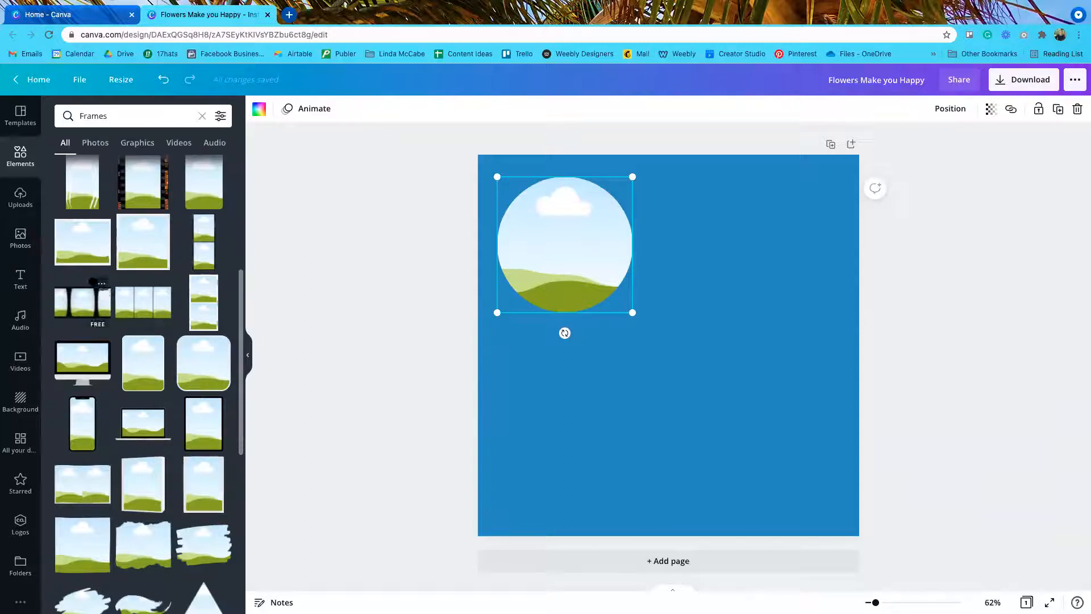
click(20, 237)
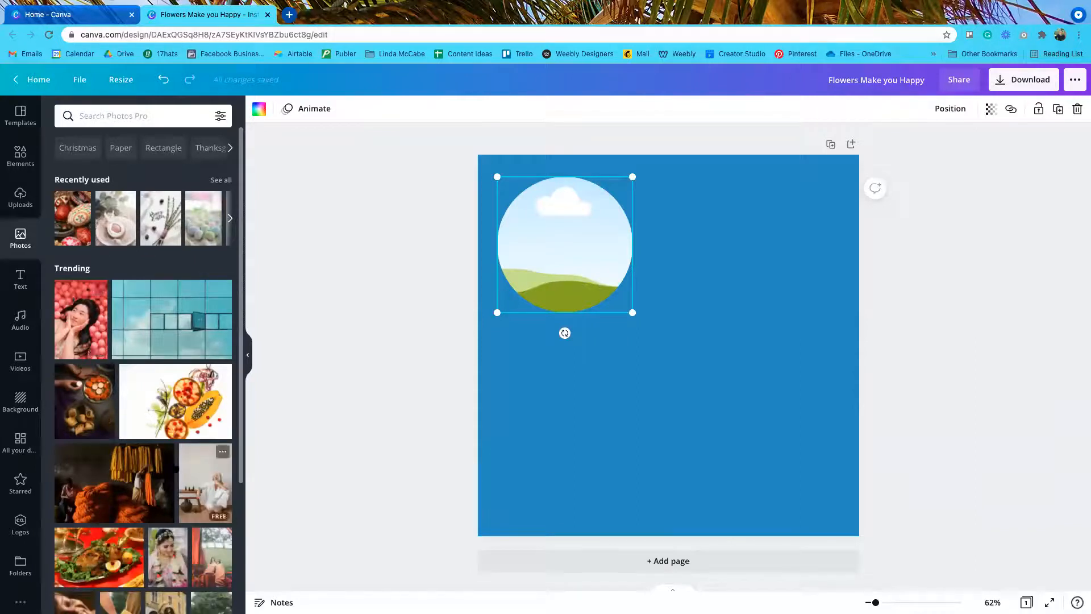
Step: Search photos for 'lady', drop the older woman photo into the circle, and shift her left to centre
click(96, 115)
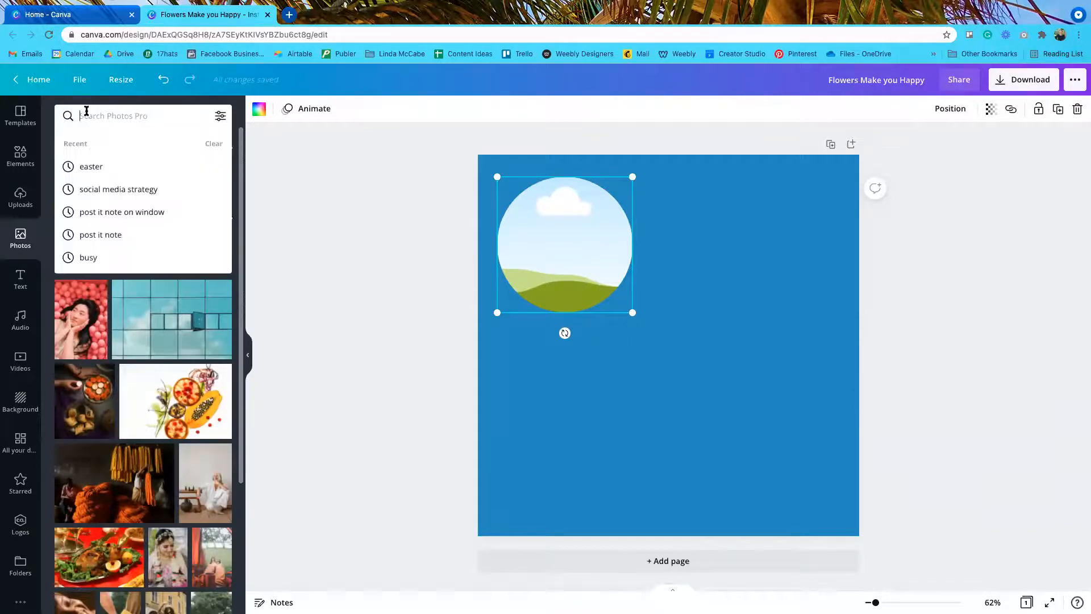
text(lady)
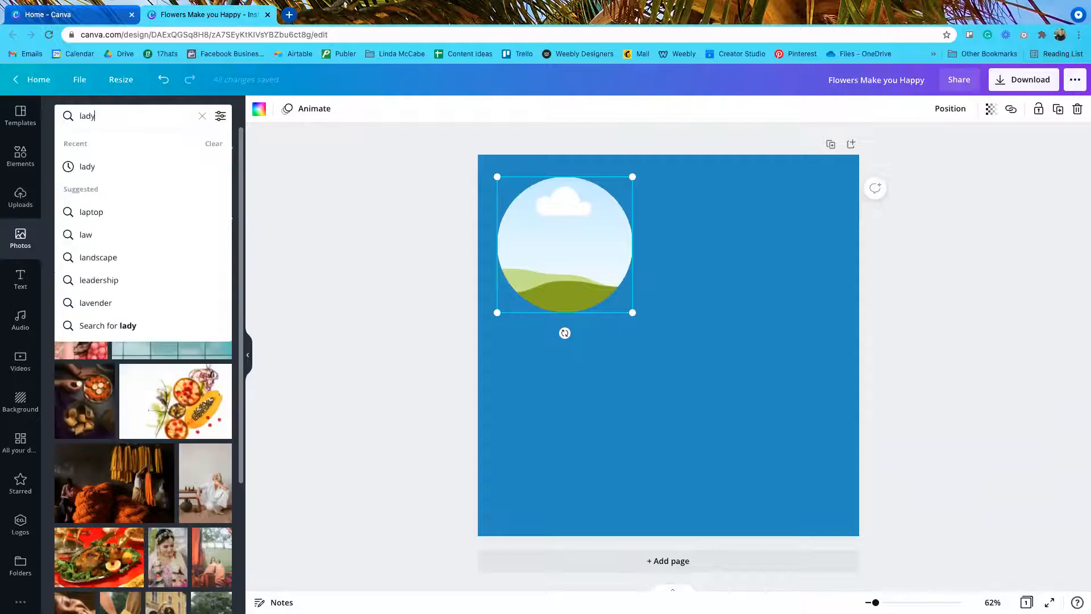
key(Return)
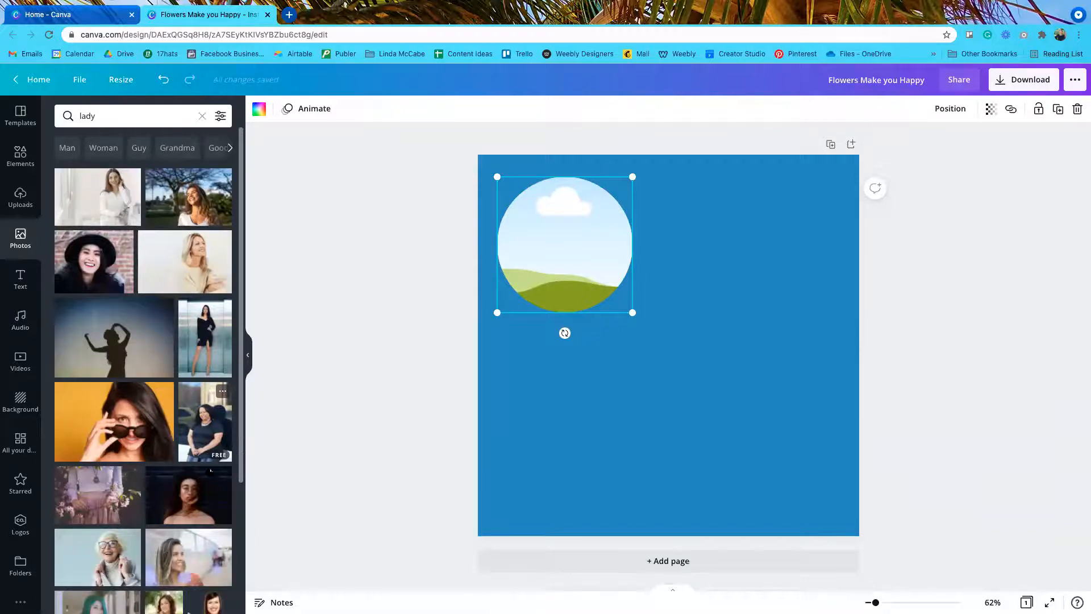
drag(105, 554, 550, 251)
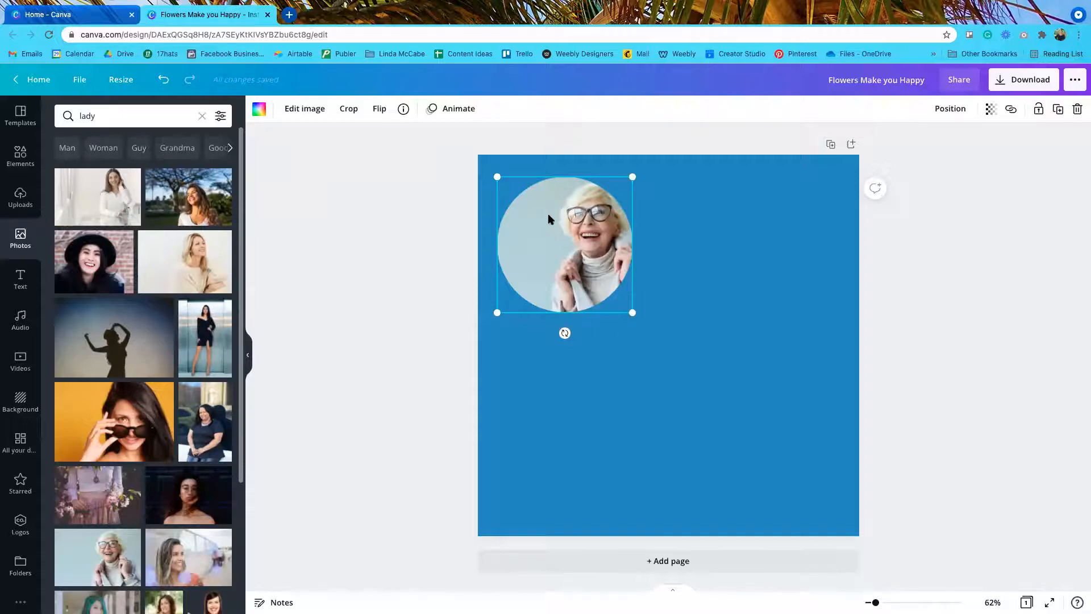
double_click(575, 249)
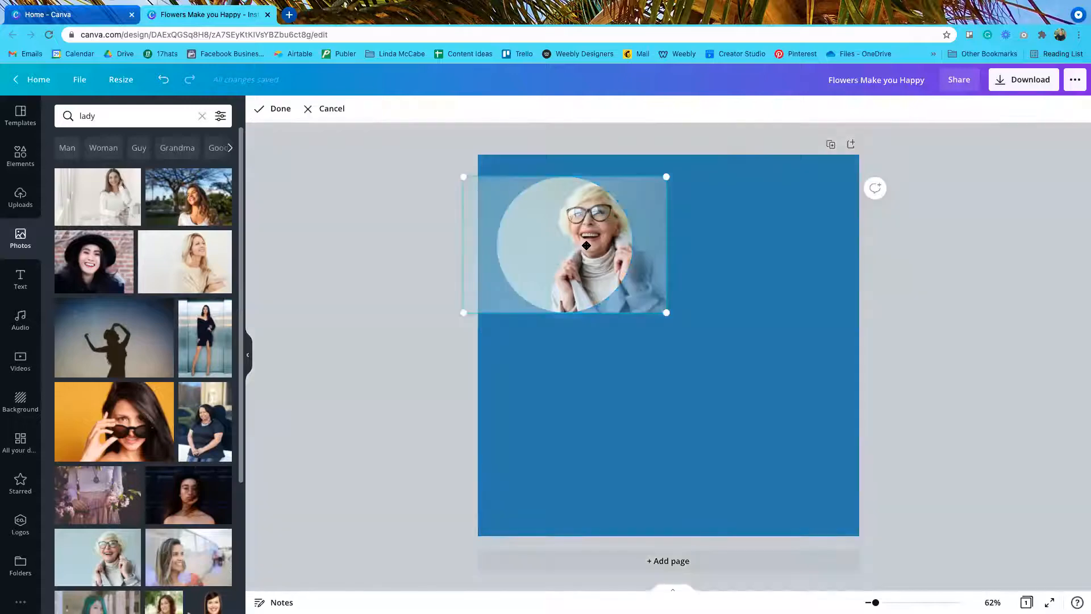
drag(566, 244, 541, 243)
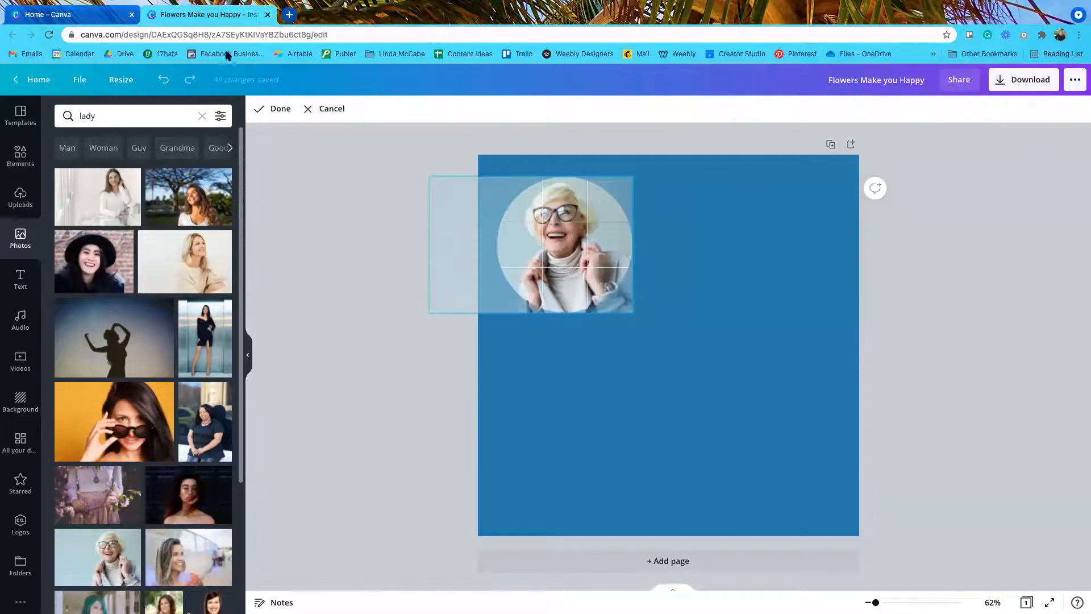
click(278, 109)
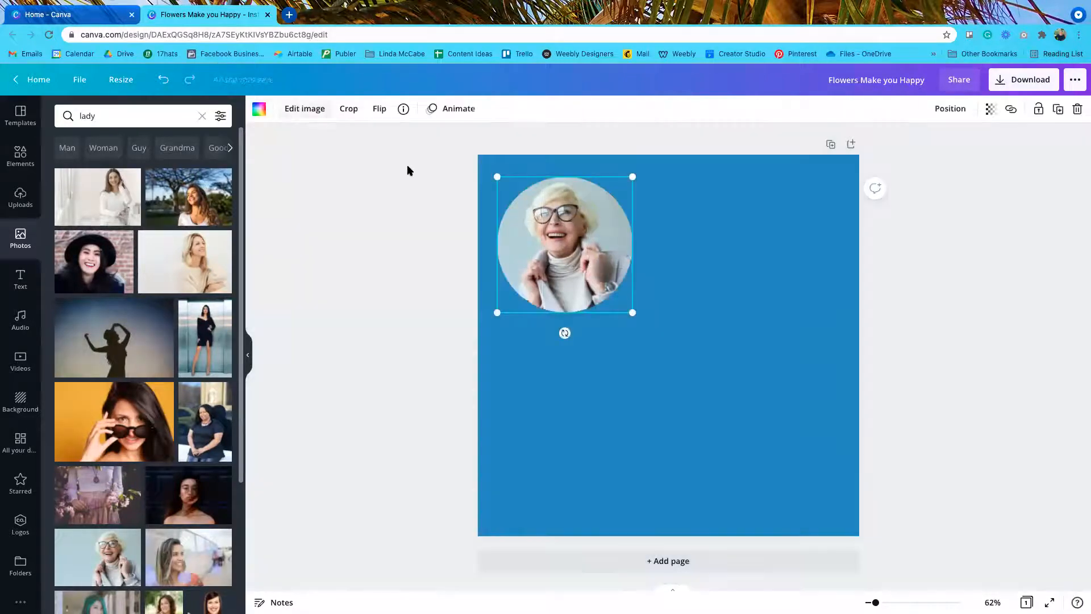
click(985, 271)
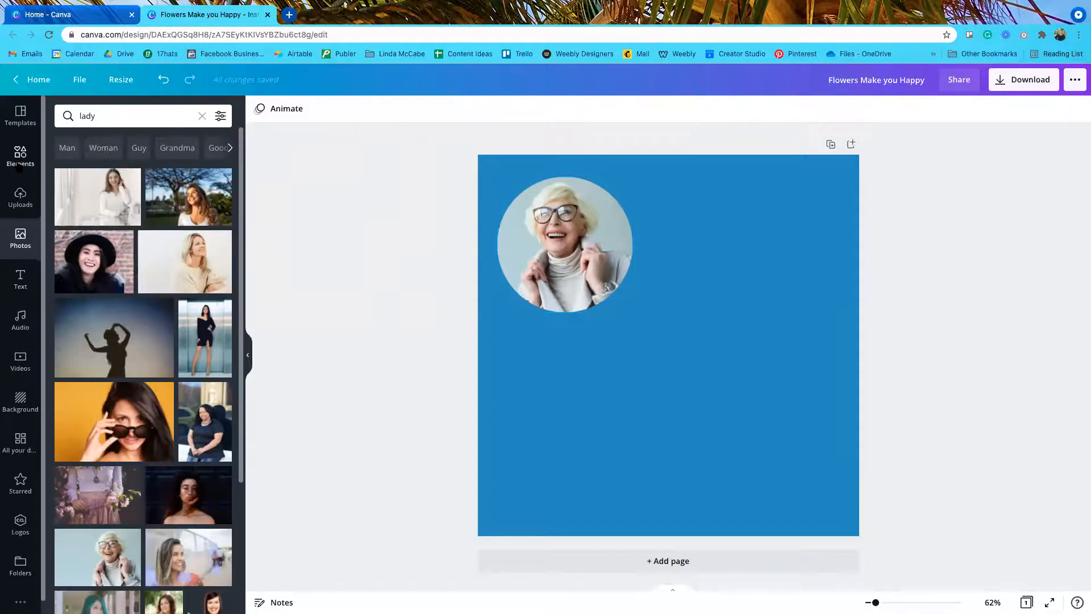
click(20, 154)
Step: Add an iMac-style monitor frame at the lower right and fill it with the smiling black-hat woman photo
click(68, 363)
drag(663, 355, 706, 422)
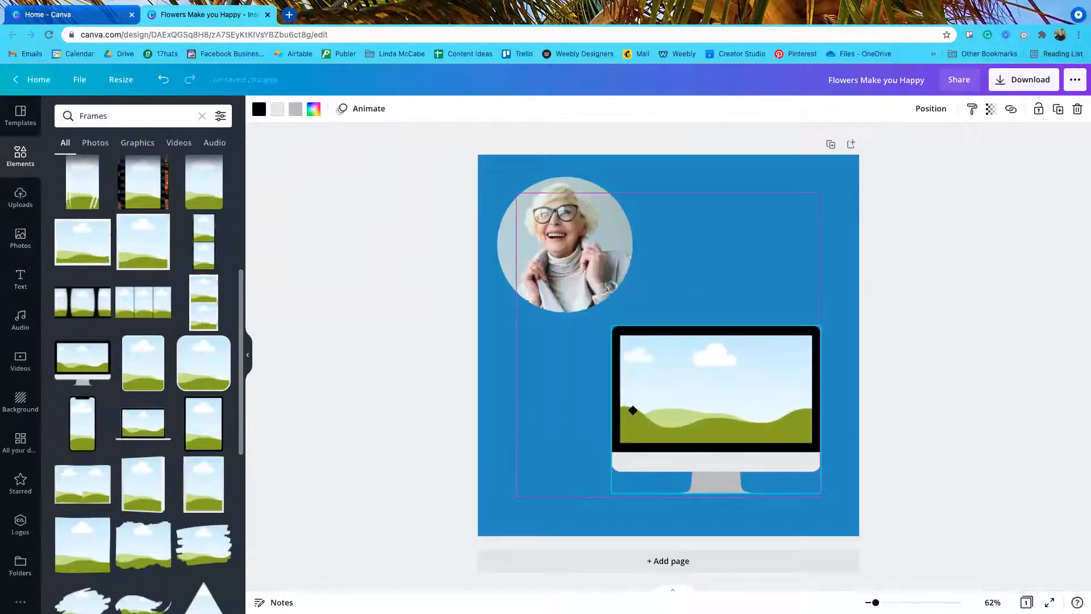
click(27, 242)
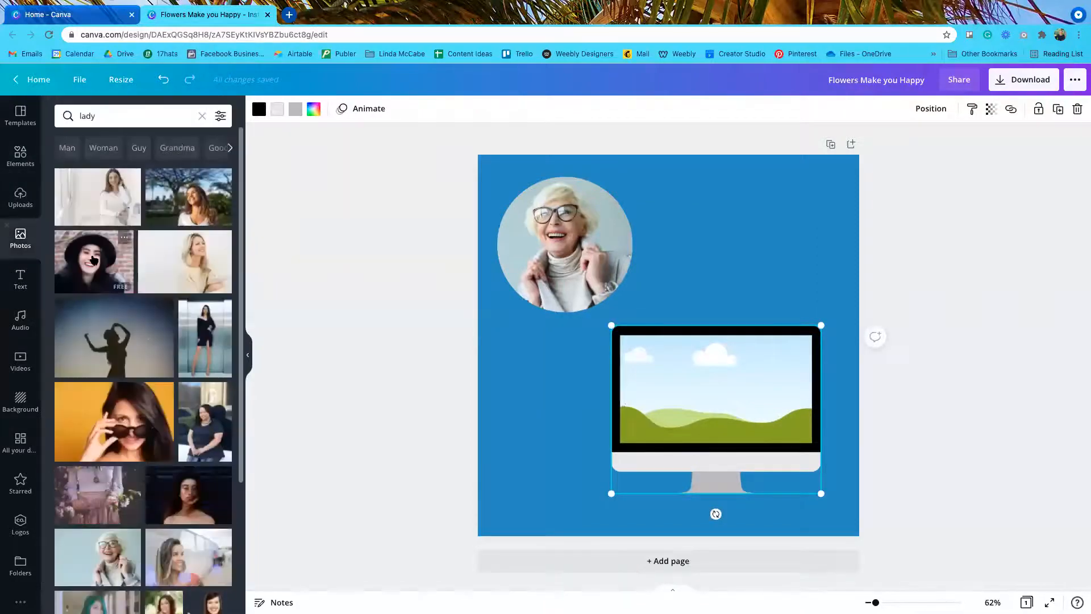
drag(94, 260, 807, 423)
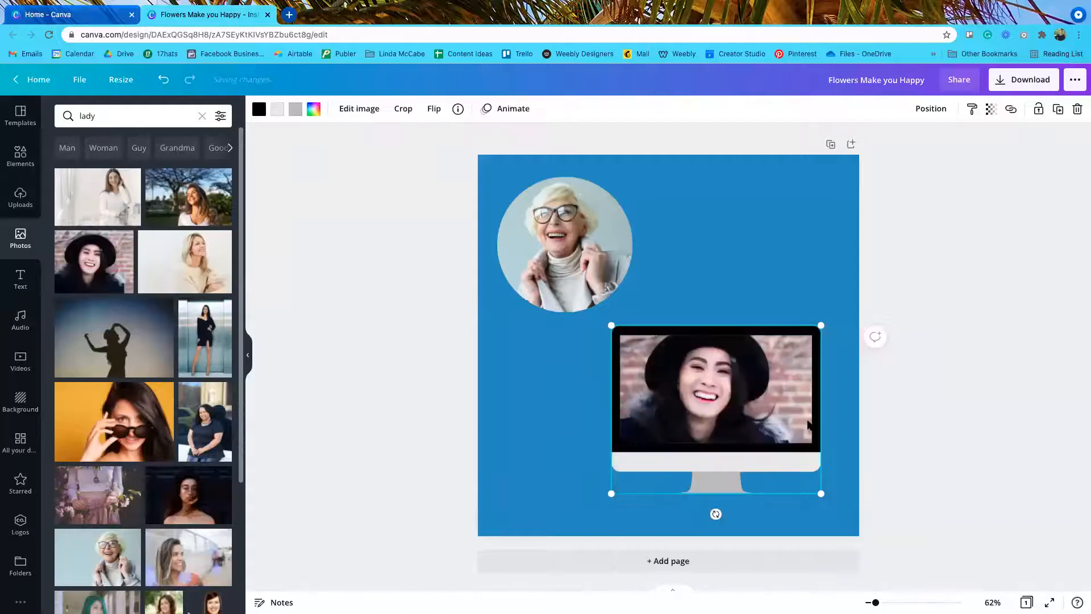
click(1020, 441)
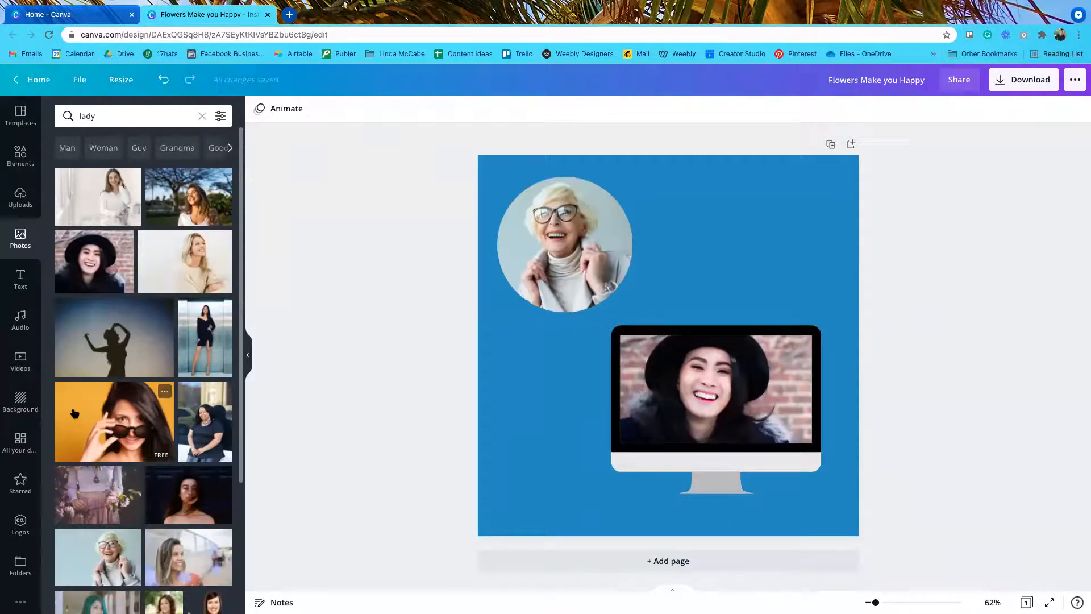
click(21, 196)
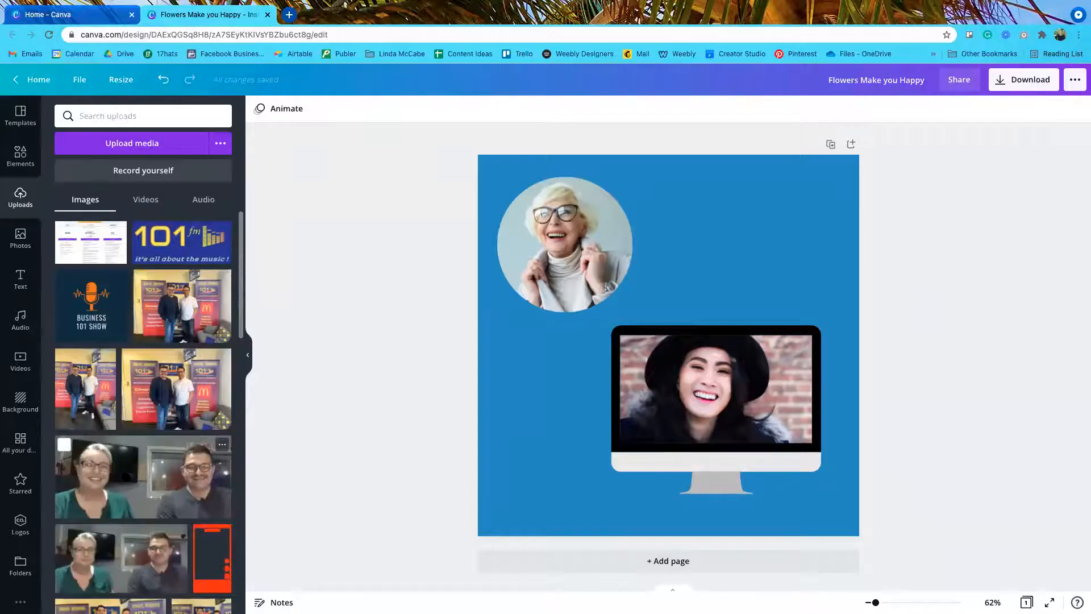
Step: Swap the monitor's photo for an uploaded video of a smiling woman and man, and shift the frame down-right
drag(153, 459, 671, 392)
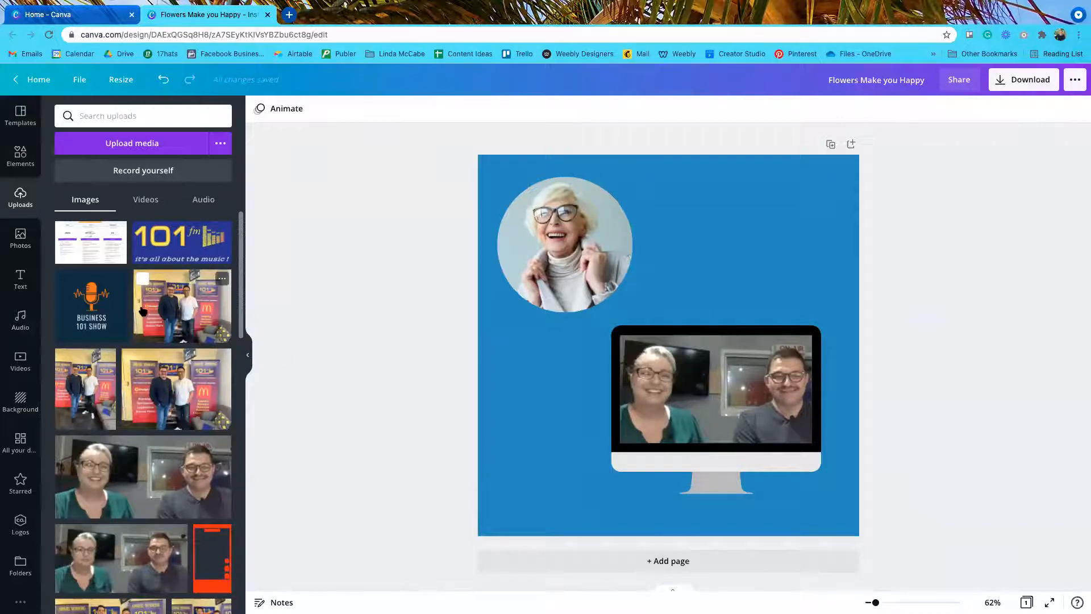
click(146, 200)
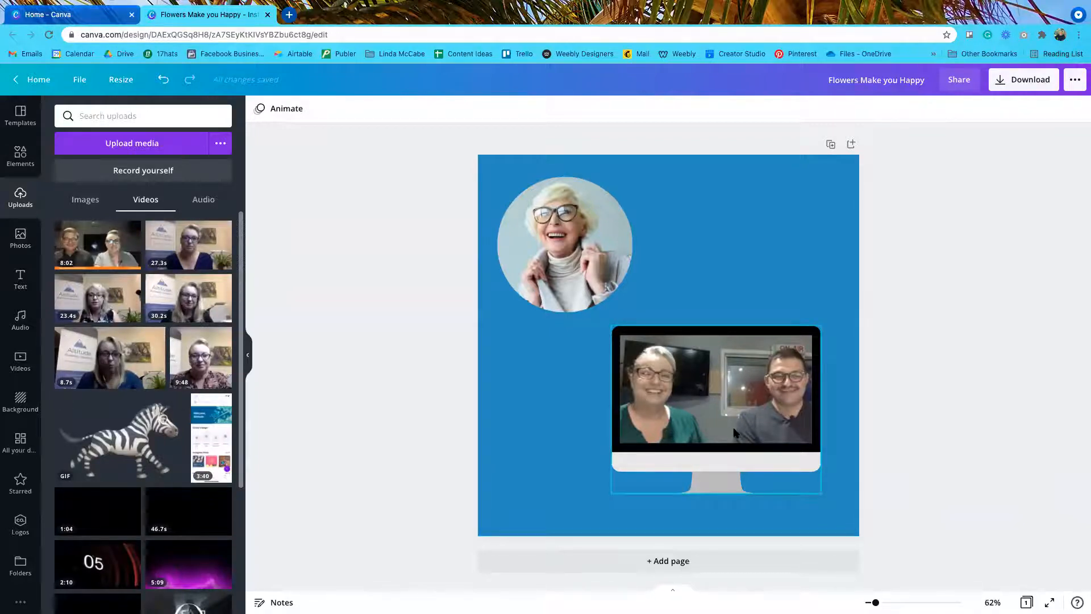
drag(758, 431, 784, 452)
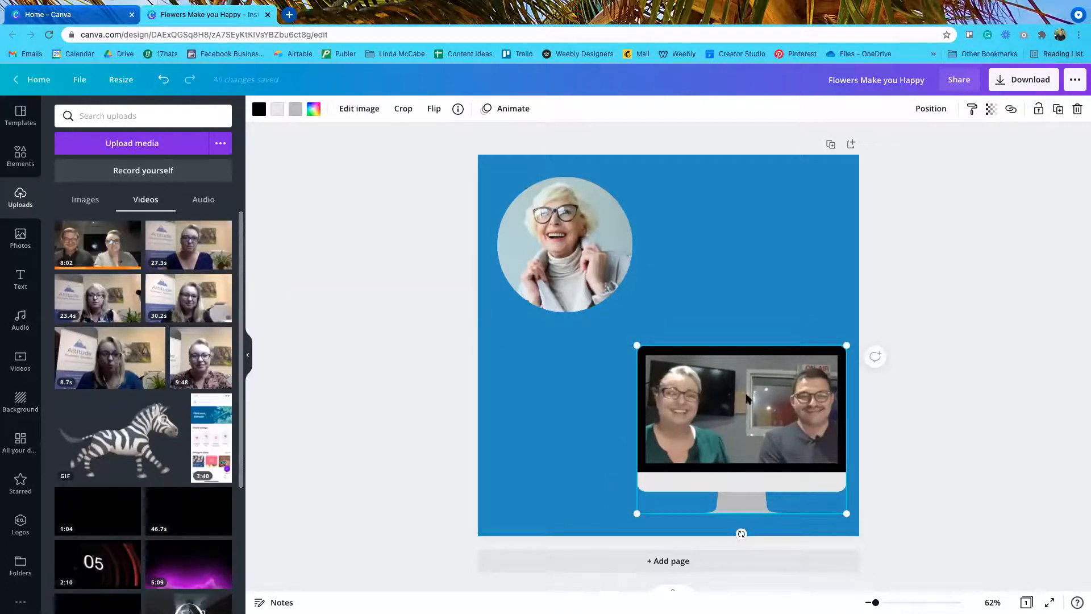
Step: Delete the monitor frame and video, the circle photo and frame, and the blue background
key(Delete)
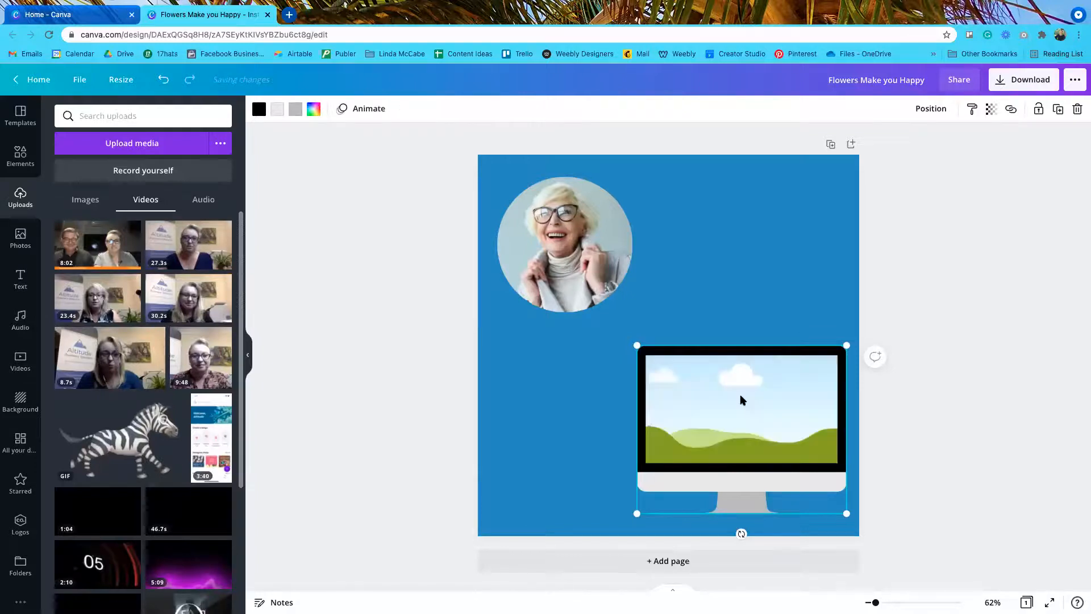
key(Delete)
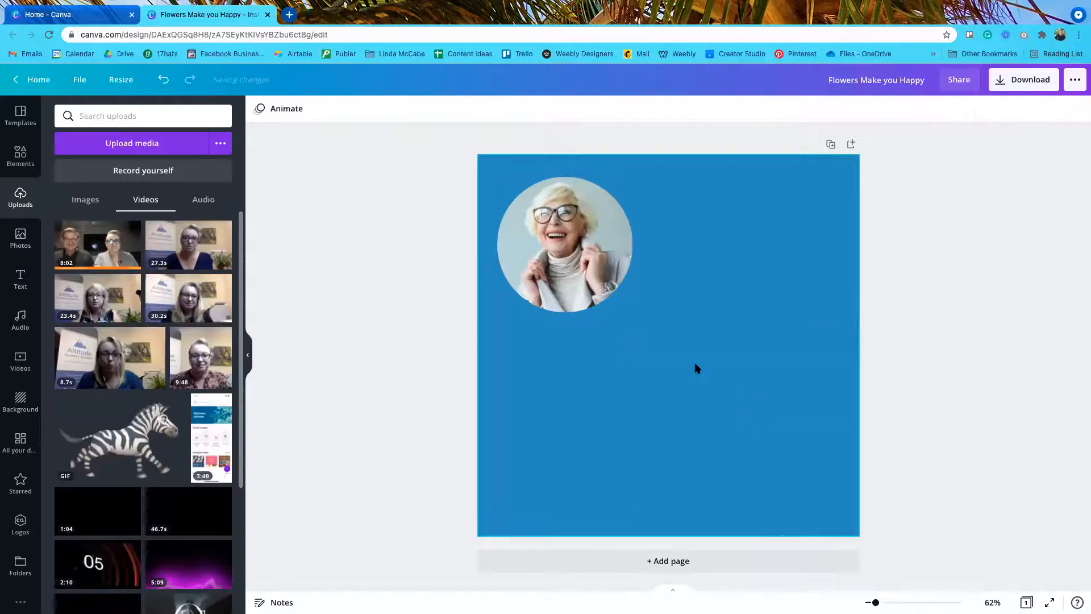
click(587, 284)
key(Delete)
key(Delete)
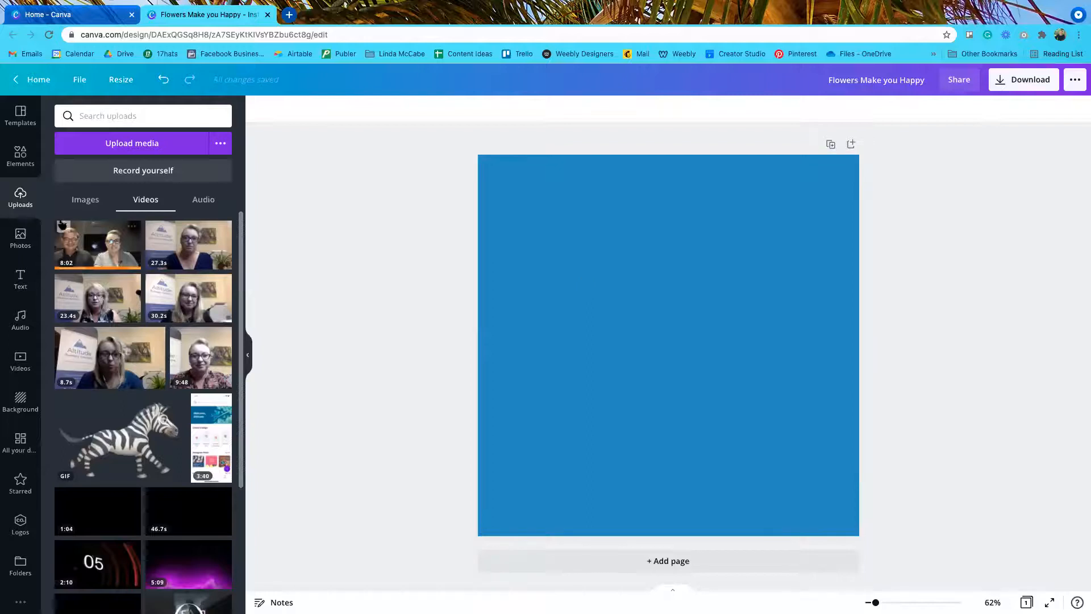
click(607, 238)
key(Delete)
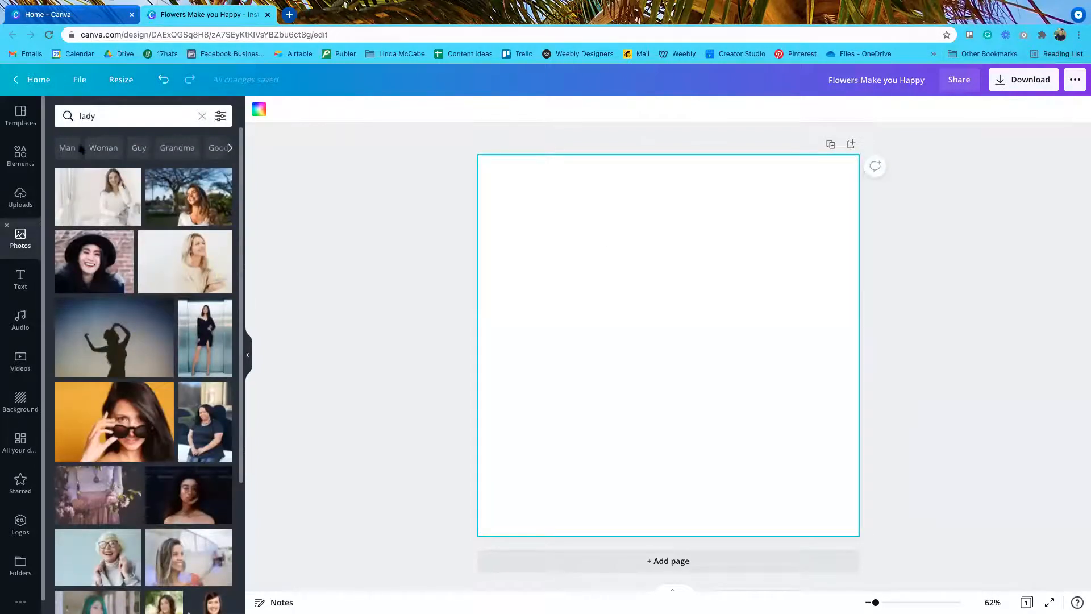
Step: Search Photos for 'desk' and crop the blank-monitor desk photo so the monitor sits right of centre
double_click(86, 117)
text(desk)
key(Return)
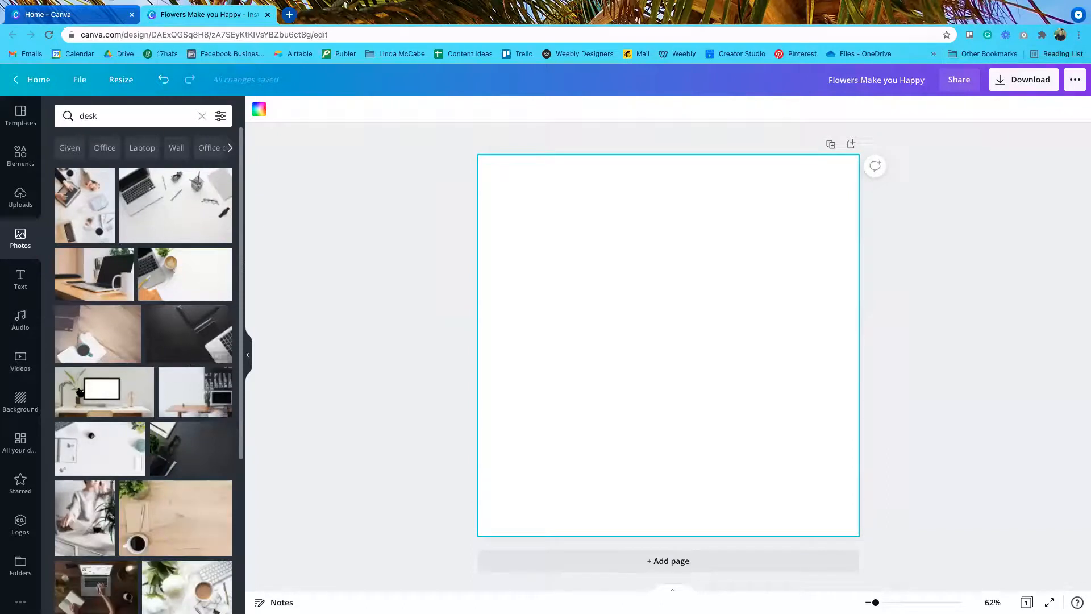
drag(401, 216, 490, 193)
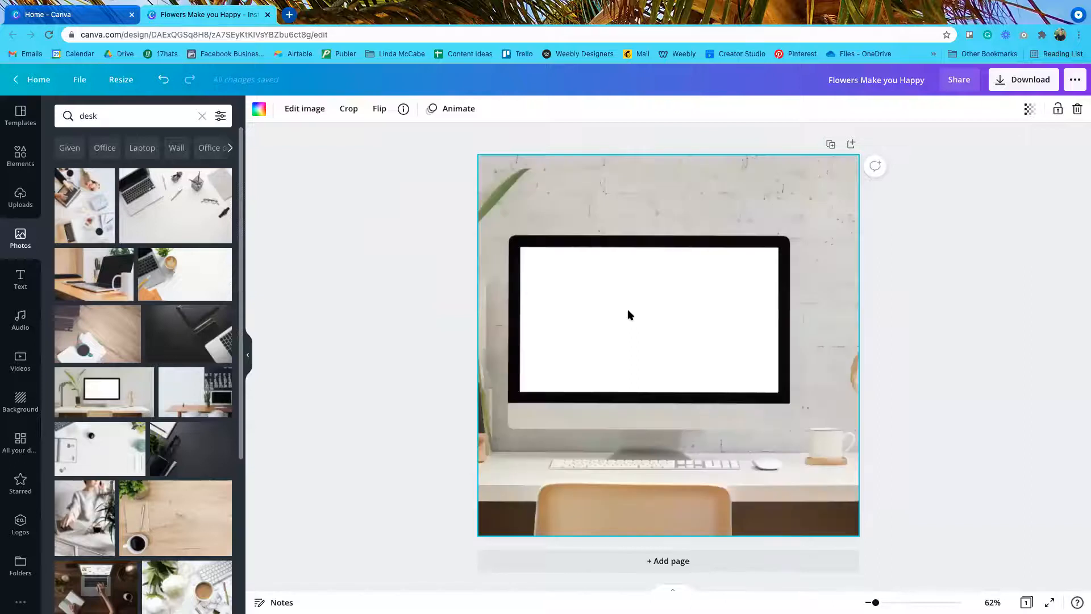
double_click(603, 301)
drag(601, 297, 669, 297)
click(274, 109)
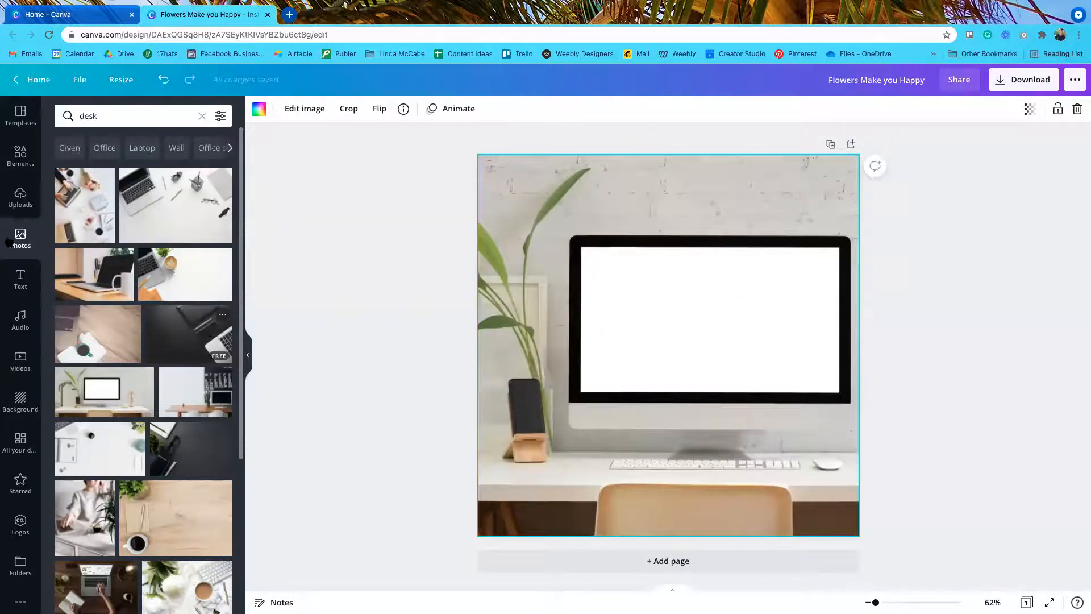
Step: Try a square landscape frame from Elements > Frames, then delete it
click(21, 156)
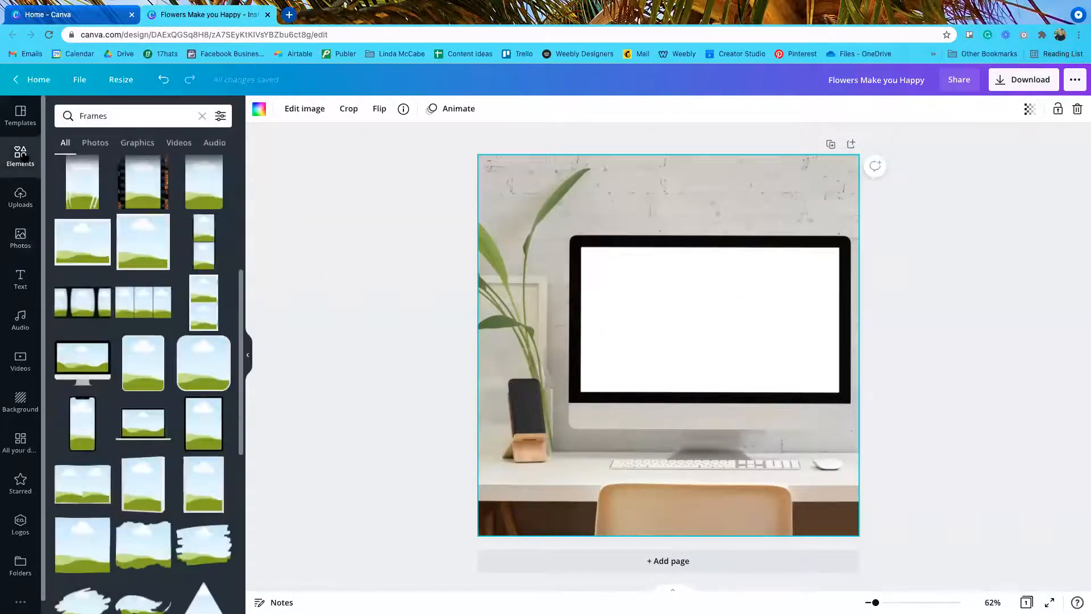
scroll(162, 403, up, 5)
scroll(162, 403, down, 7)
scroll(128, 398, up, 7)
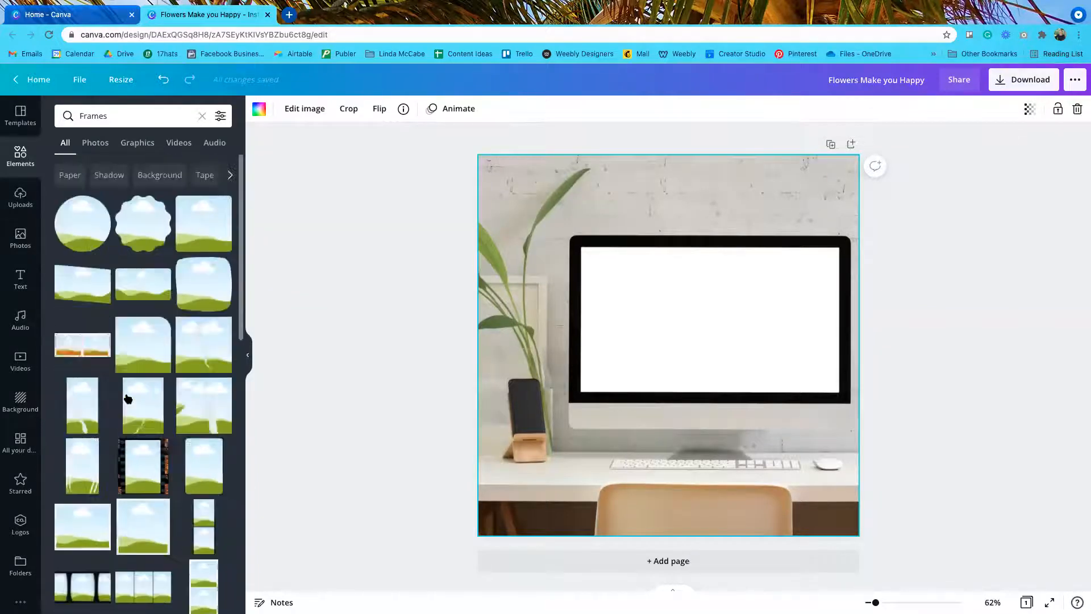
click(203, 227)
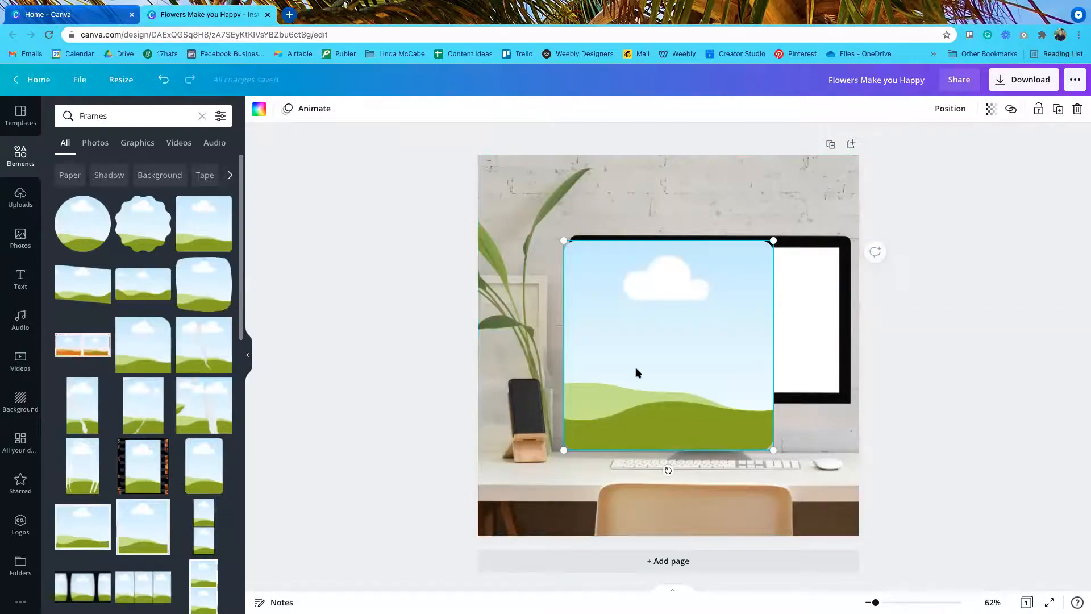
key(Delete)
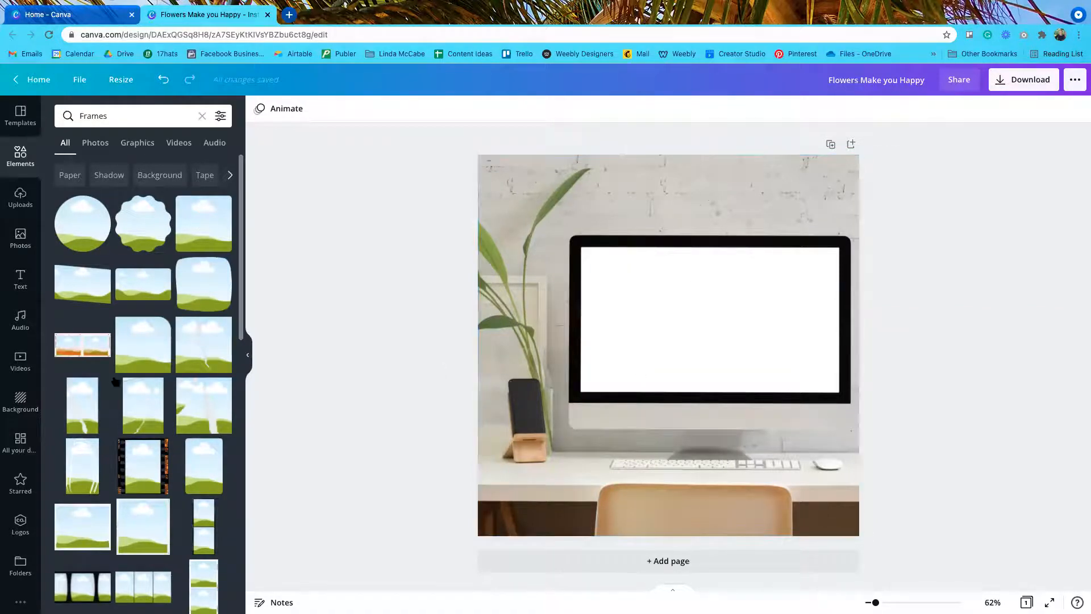
Step: Rotate and enlarge a tall rectangular frame over the monitor screen, then delete it
scroll(187, 341, down, 3)
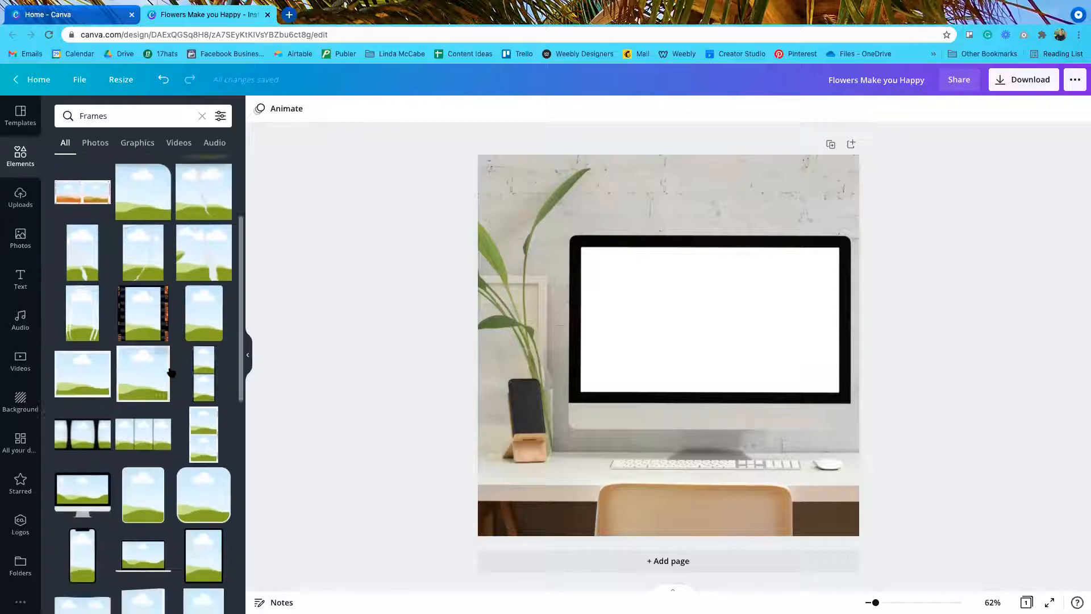
click(203, 309)
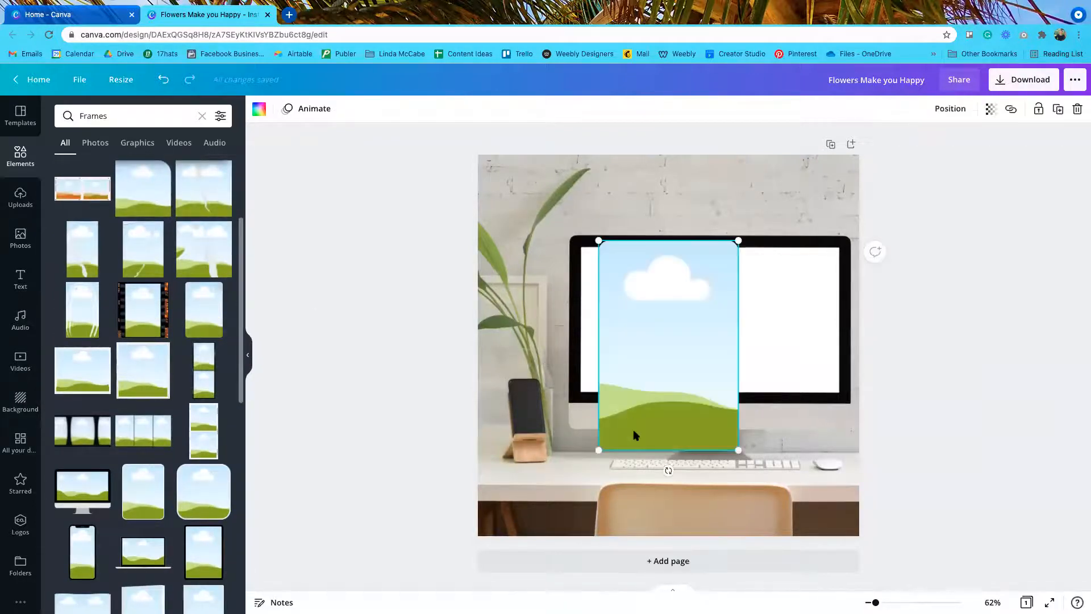
drag(669, 471, 762, 343)
drag(691, 343, 712, 313)
drag(797, 387, 800, 321)
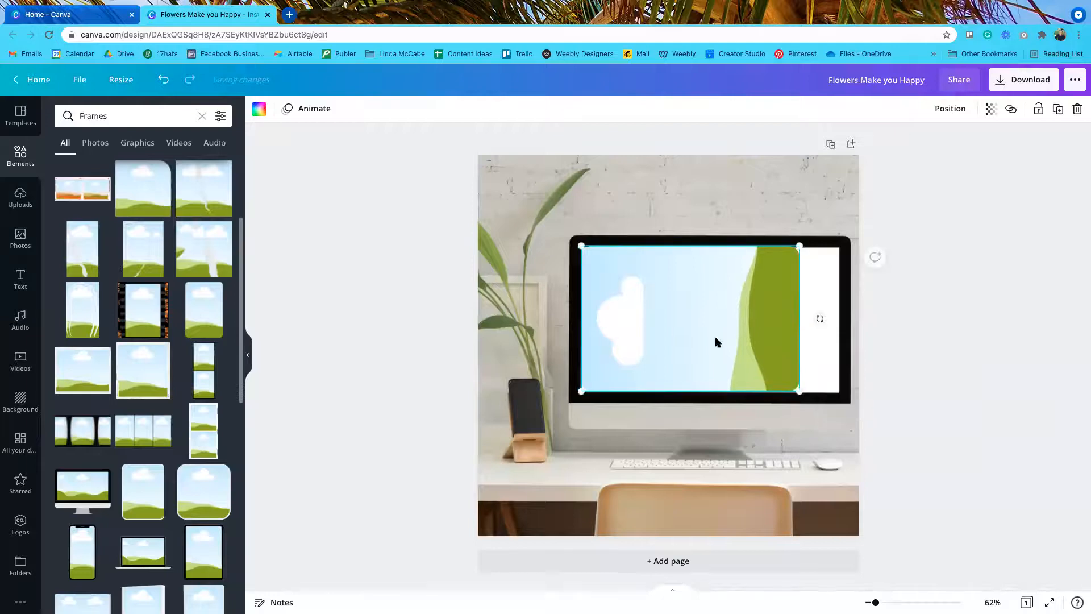
key(Delete)
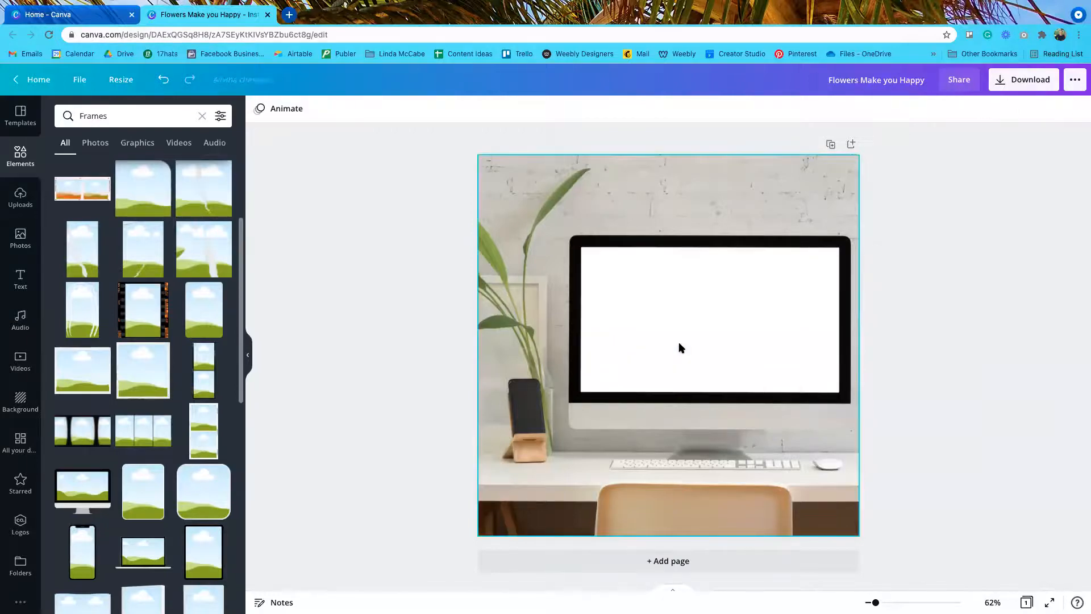
Step: Try a square sky-and-grass frame, delete it, and scroll down to the letter frames
scroll(88, 492, down, 4)
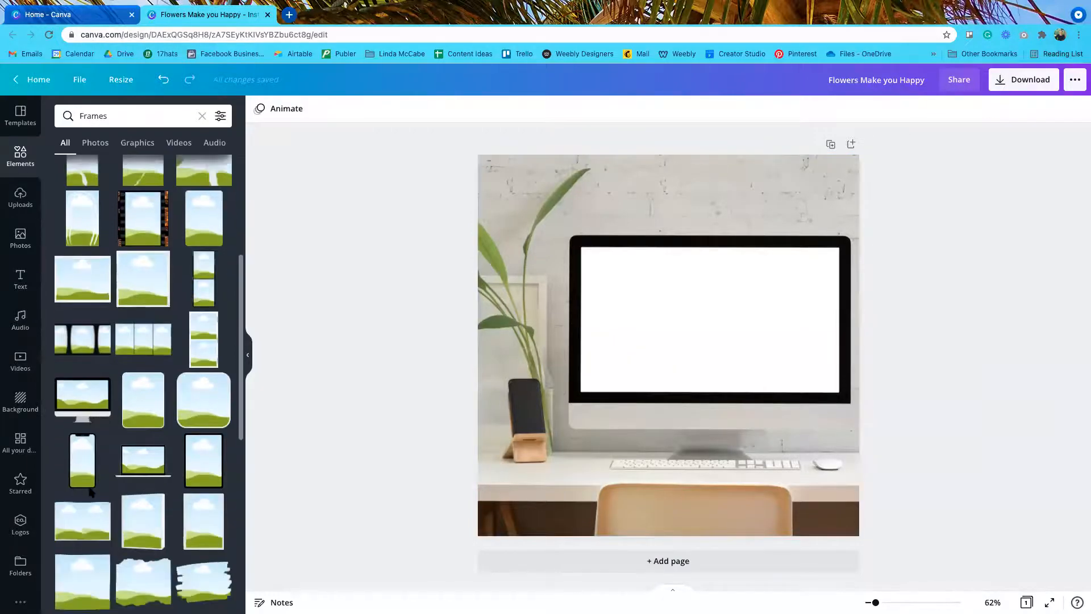
scroll(90, 493, down, 4)
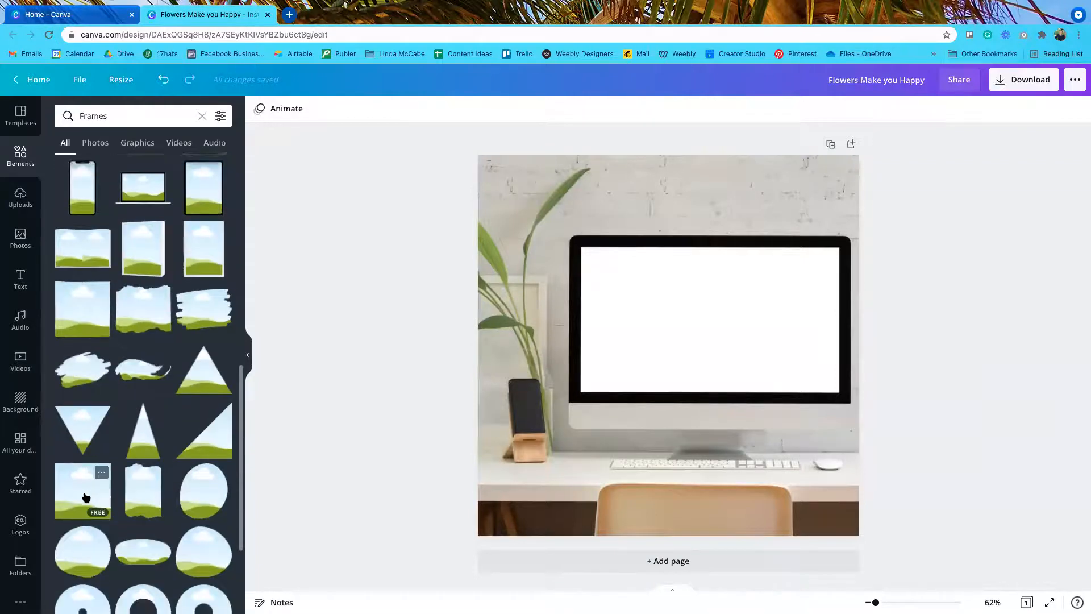
click(86, 498)
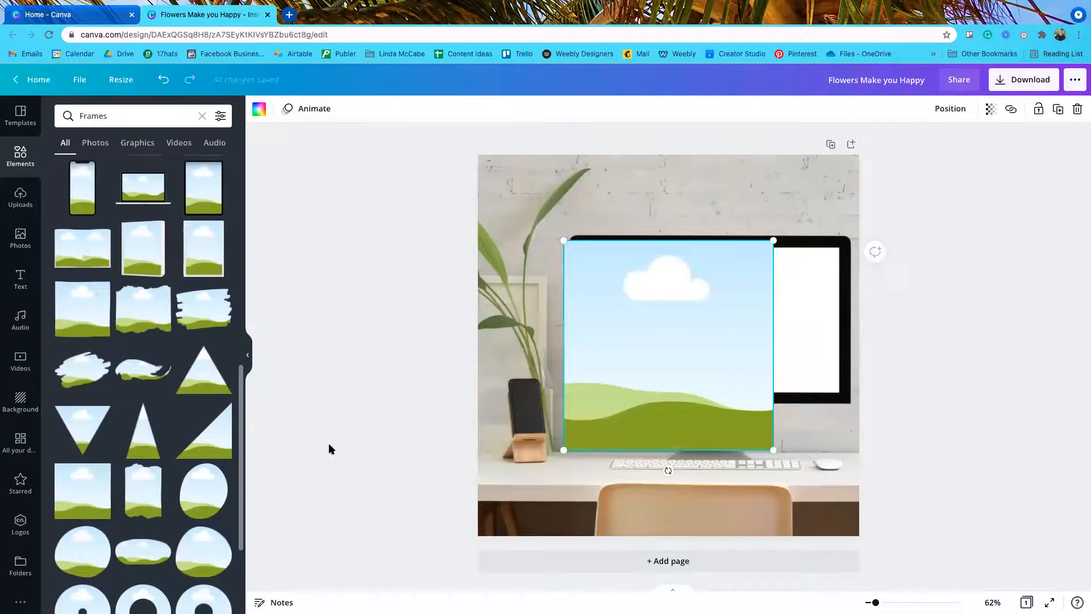
key(Delete)
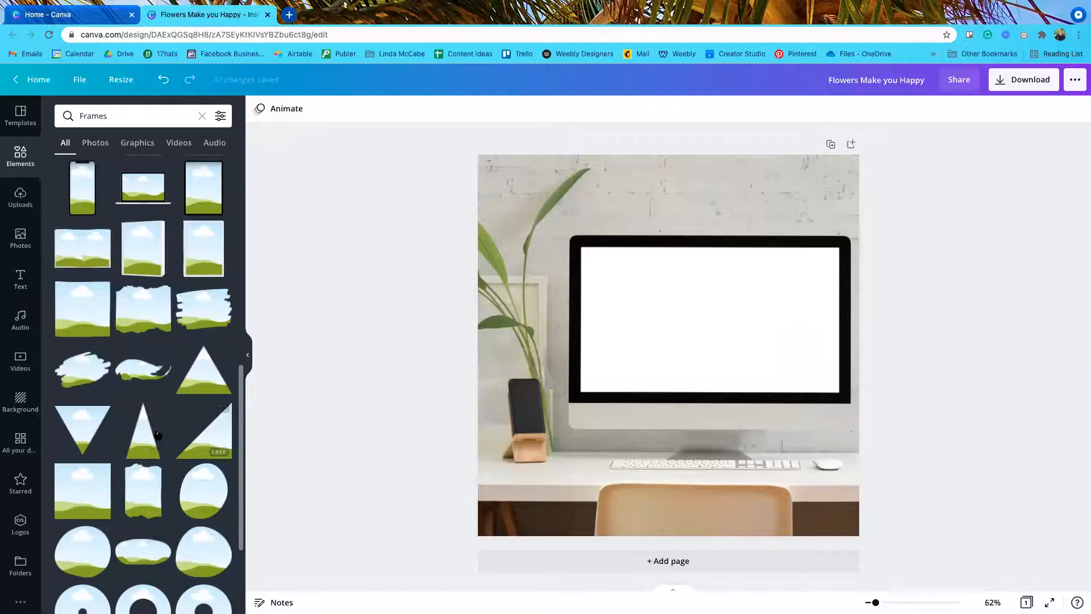
scroll(158, 435, down, 3)
scroll(158, 435, down, 6)
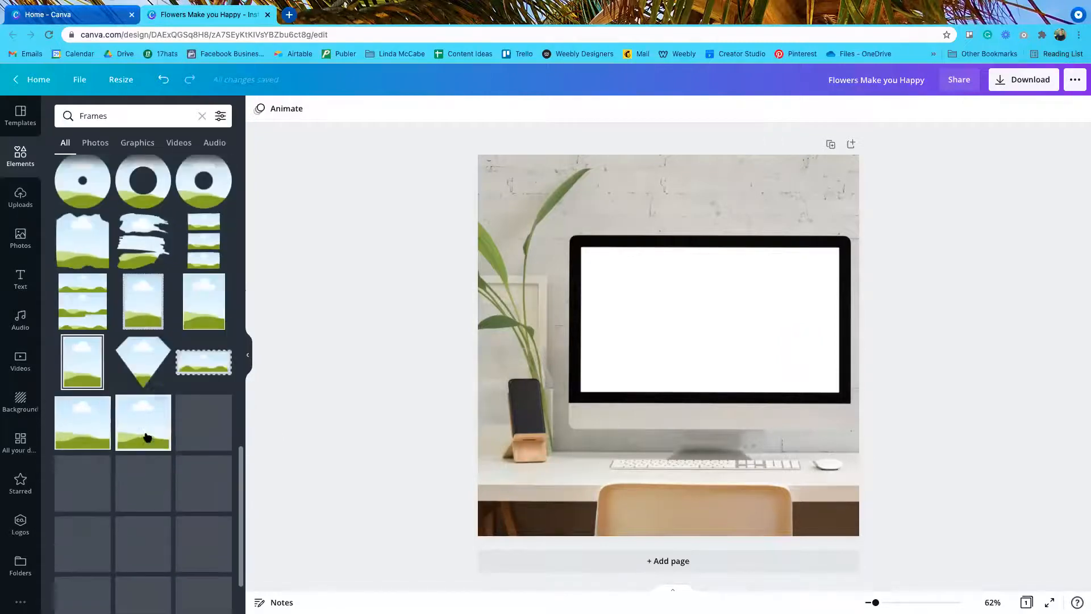
scroll(147, 436, down, 3)
scroll(148, 438, down, 4)
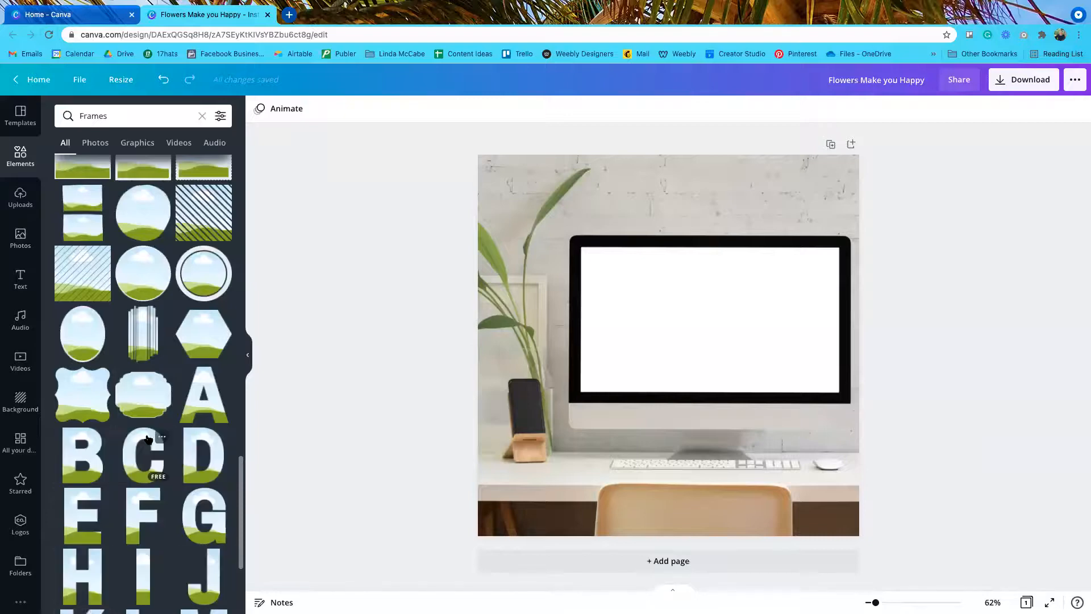
scroll(146, 439, down, 5)
scroll(142, 437, down, 5)
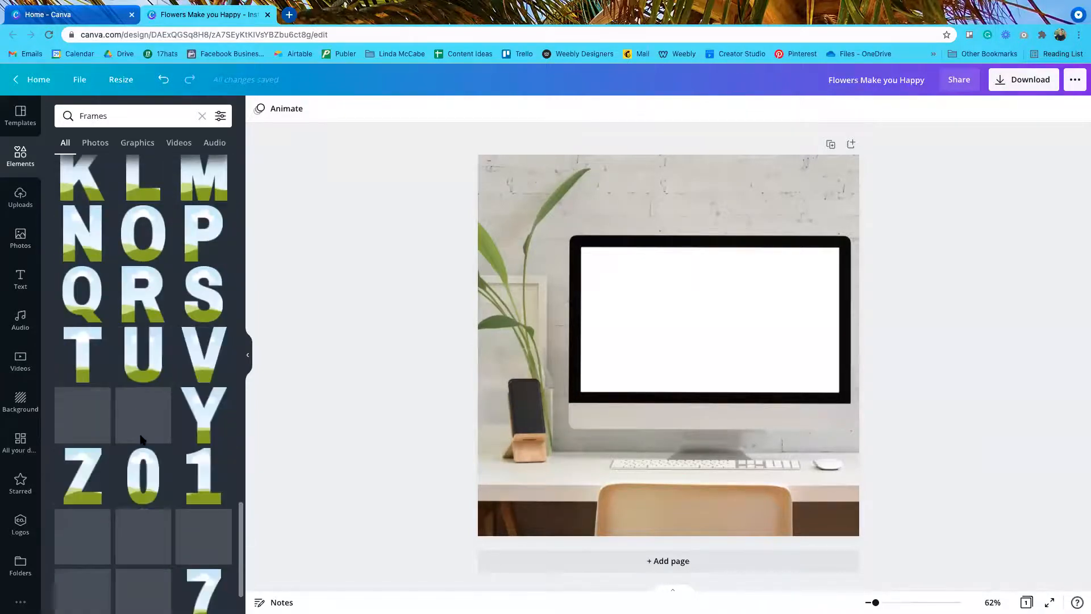
scroll(141, 441, down, 2)
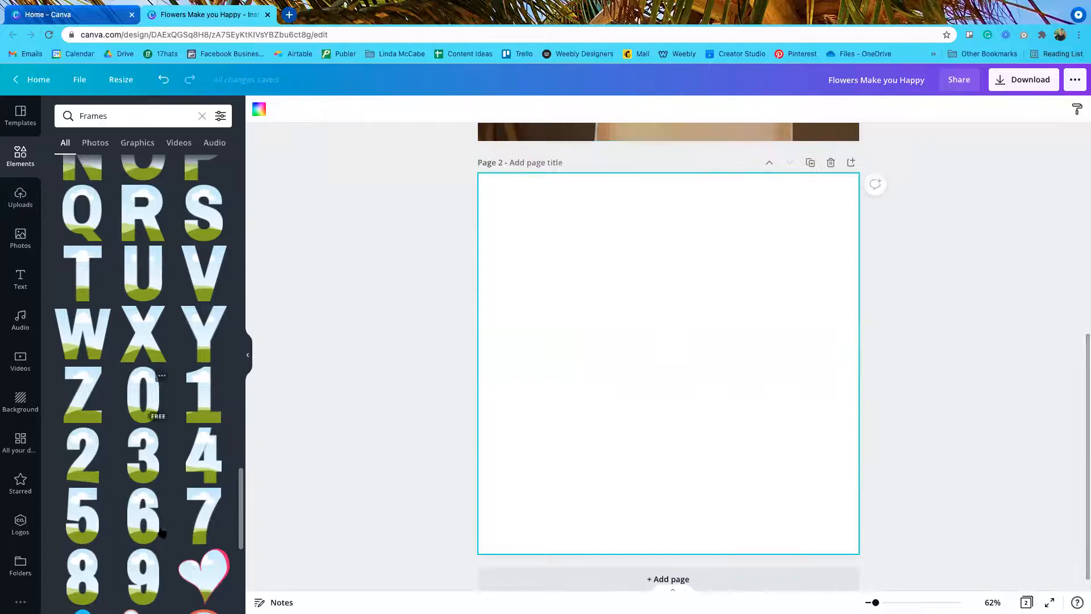
Step: Place the H letter frame and then the I letter frame side by side on page 2
scroll(152, 508, up, 1)
scroll(145, 503, up, 7)
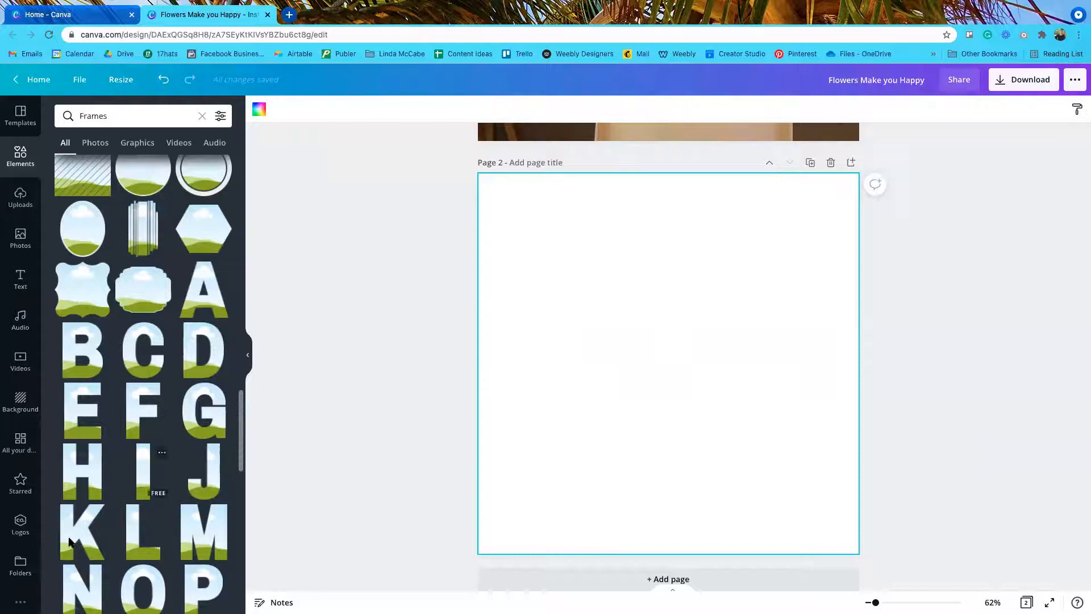
drag(76, 459, 588, 298)
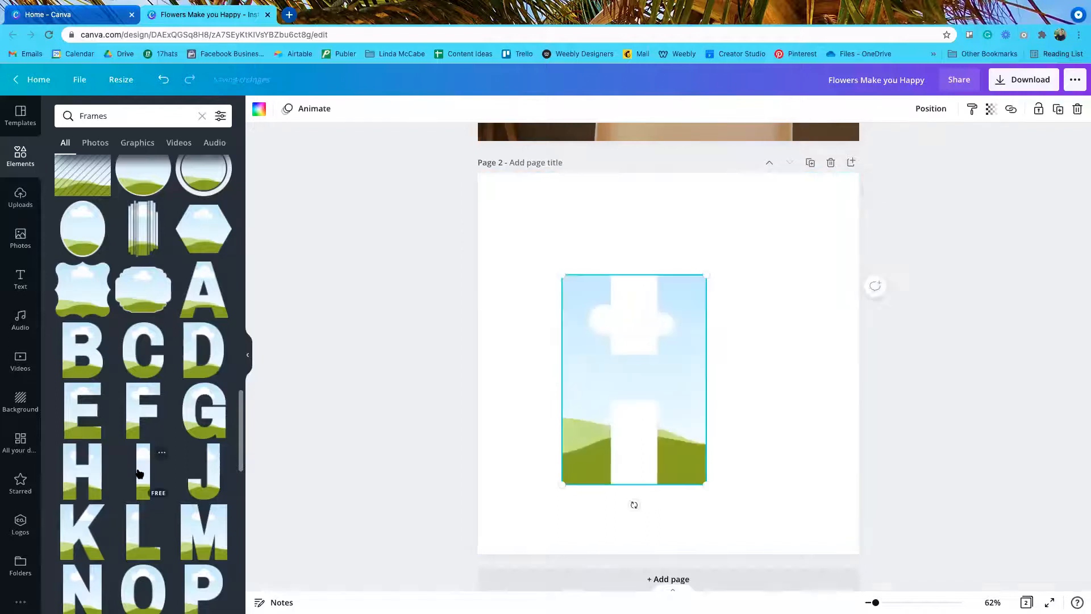
drag(580, 357, 782, 301)
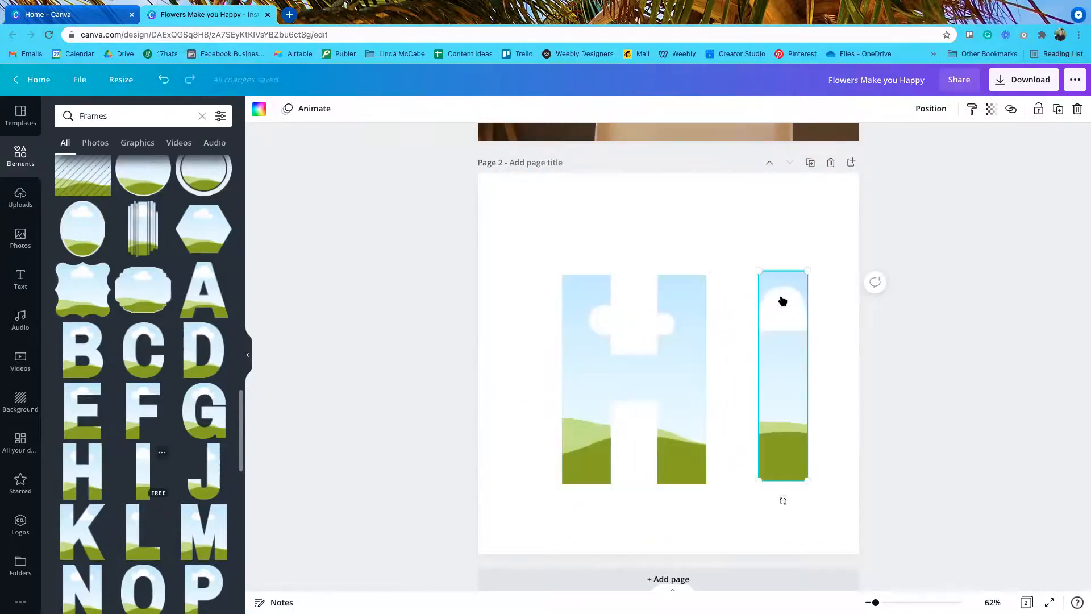
Step: Replace the 'desk' photo search with a search for 'flower'
click(20, 238)
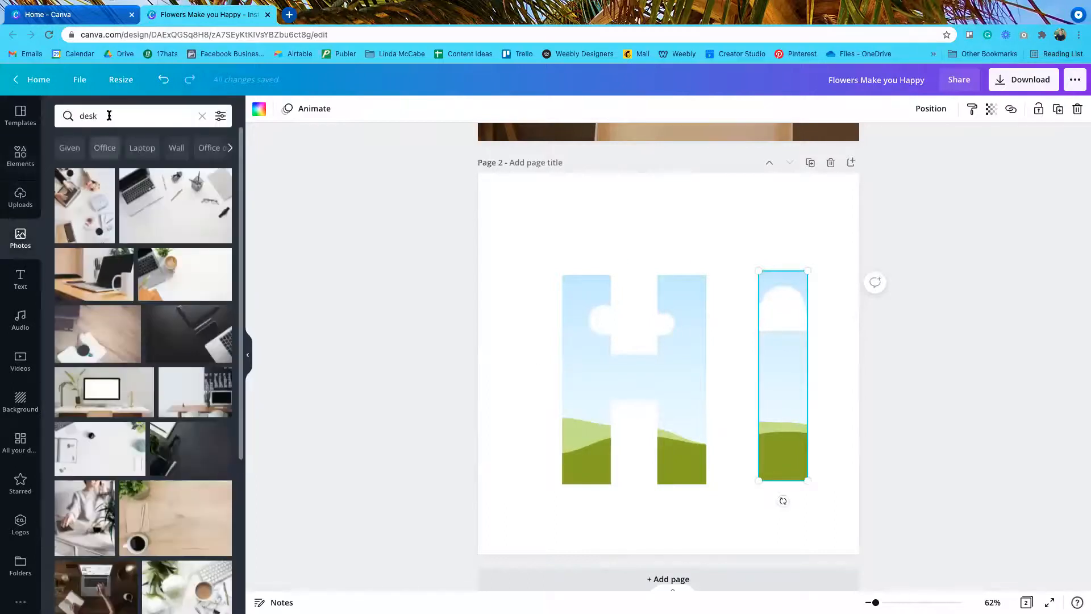
click(109, 115)
drag(100, 115, 56, 111)
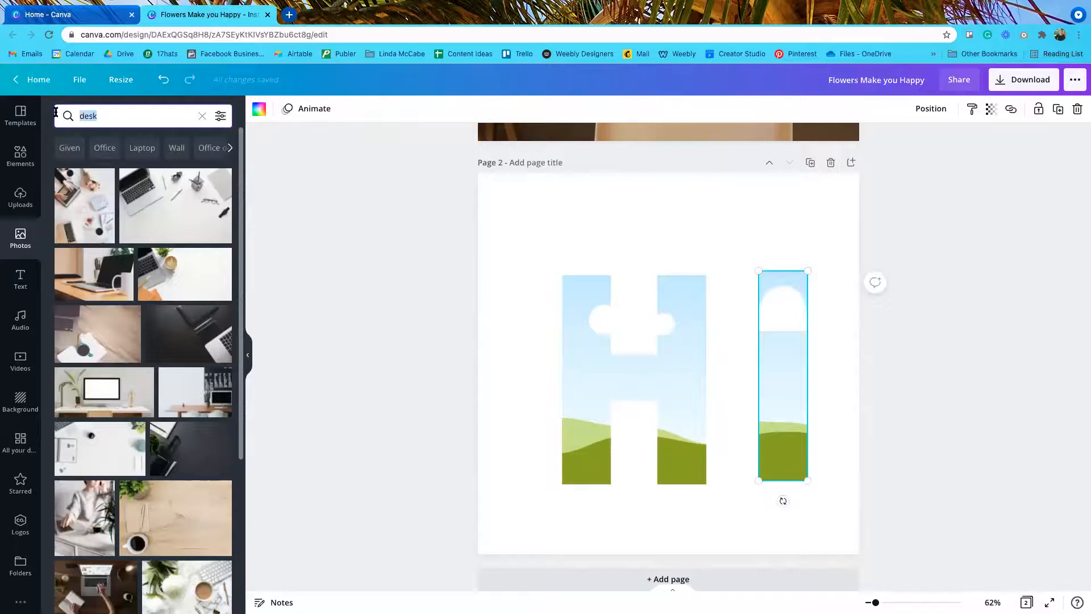
key(BackSpace)
text(flower)
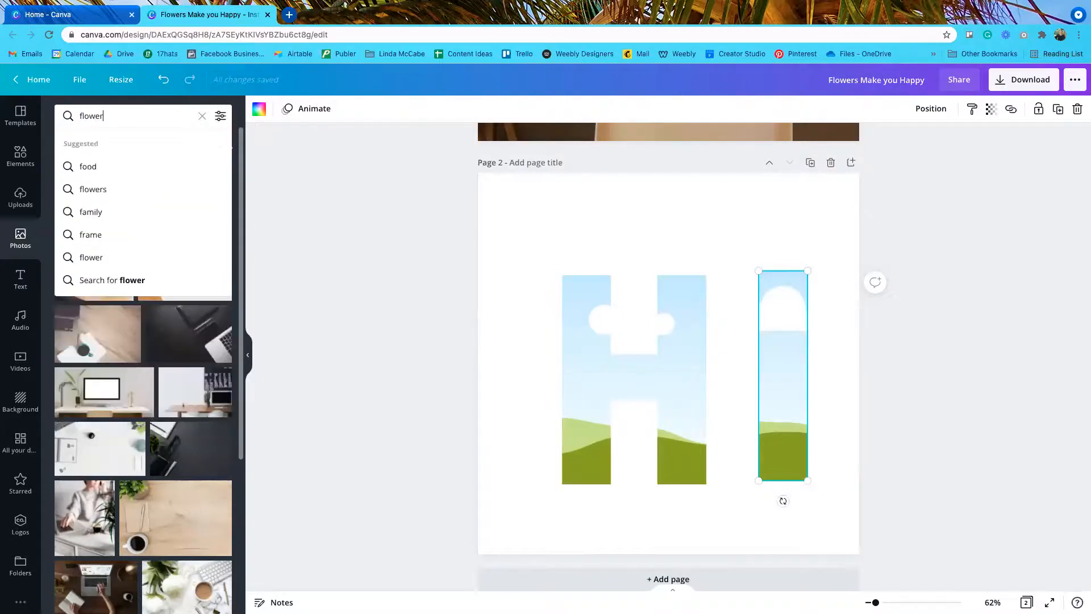
key(Return)
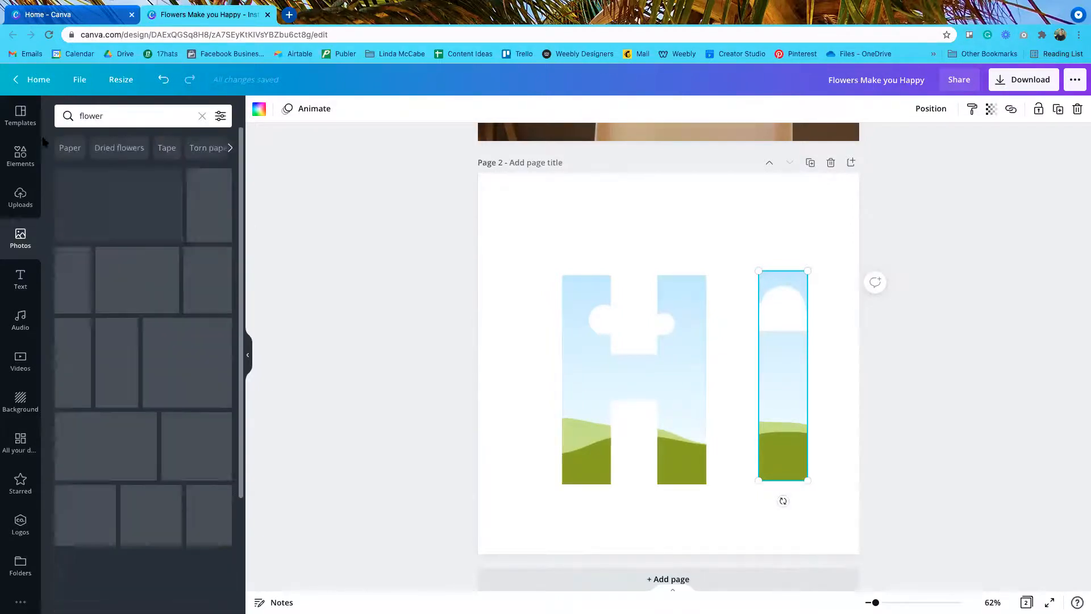
Step: Try the pink meadow photo in the H, then drop the dark pink flower photo into both letters
drag(93, 447, 739, 409)
drag(833, 443, 935, 588)
drag(657, 421, 692, 384)
drag(733, 391, 666, 422)
click(345, 462)
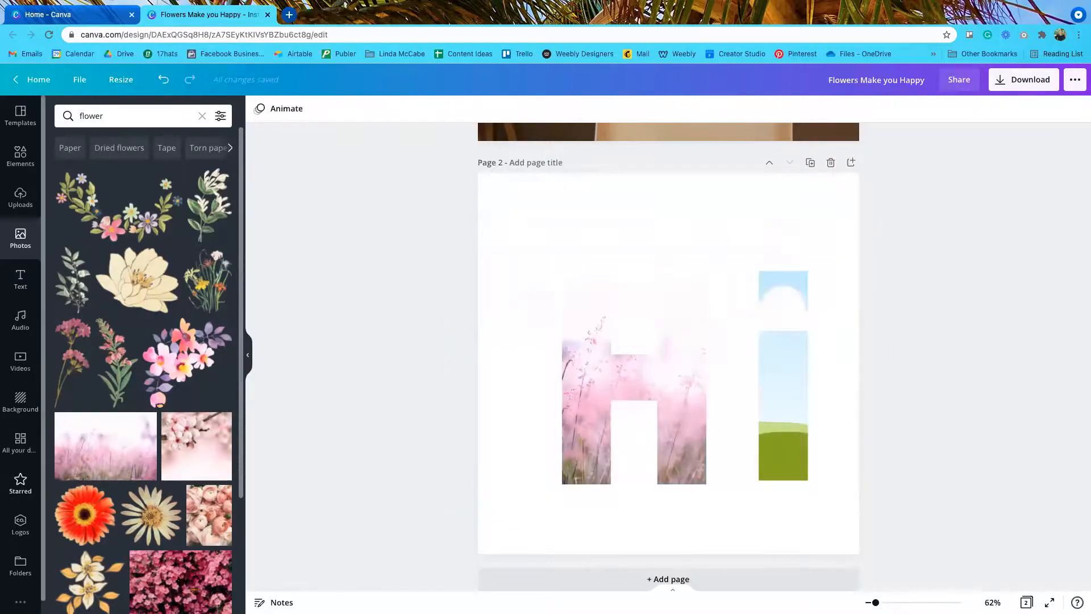
drag(193, 565, 614, 389)
drag(182, 579, 768, 376)
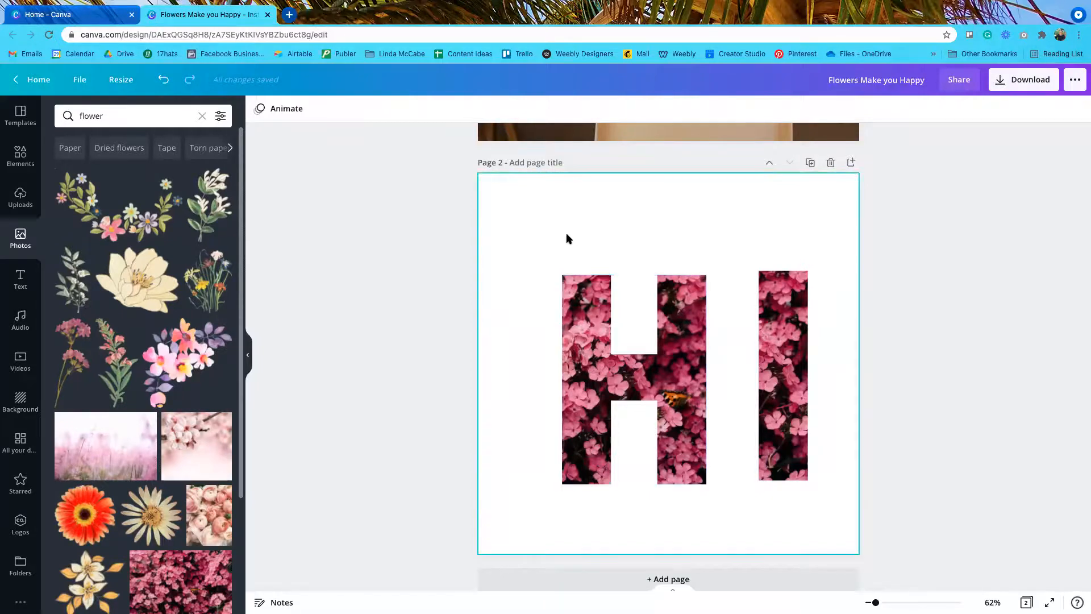
Step: Resize both letter frames to about 199x173 and move them to page 2's top-left corner
drag(522, 238, 844, 516)
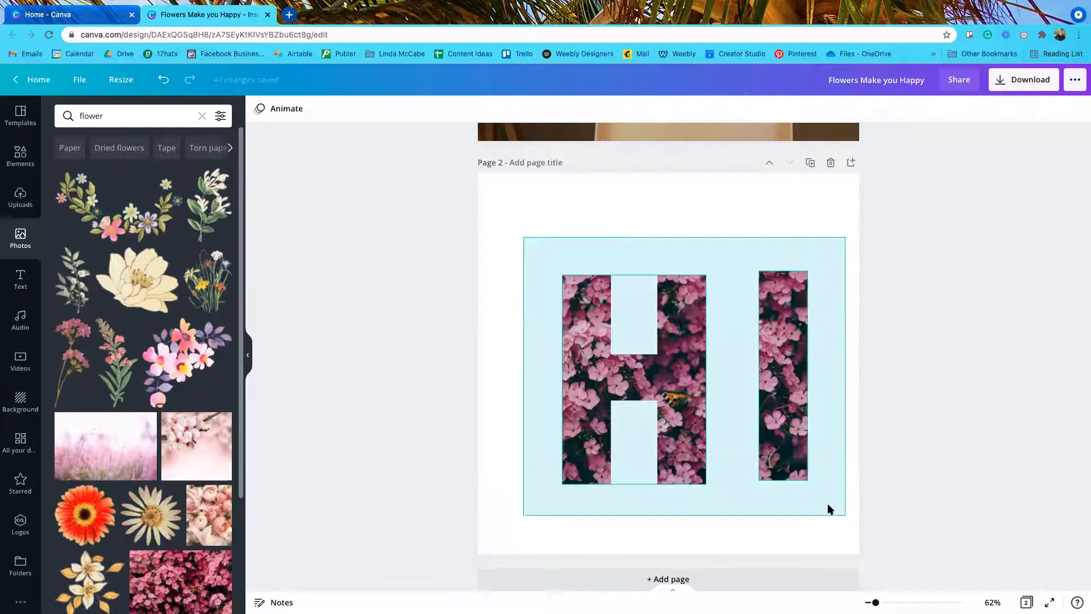
drag(808, 485, 604, 366)
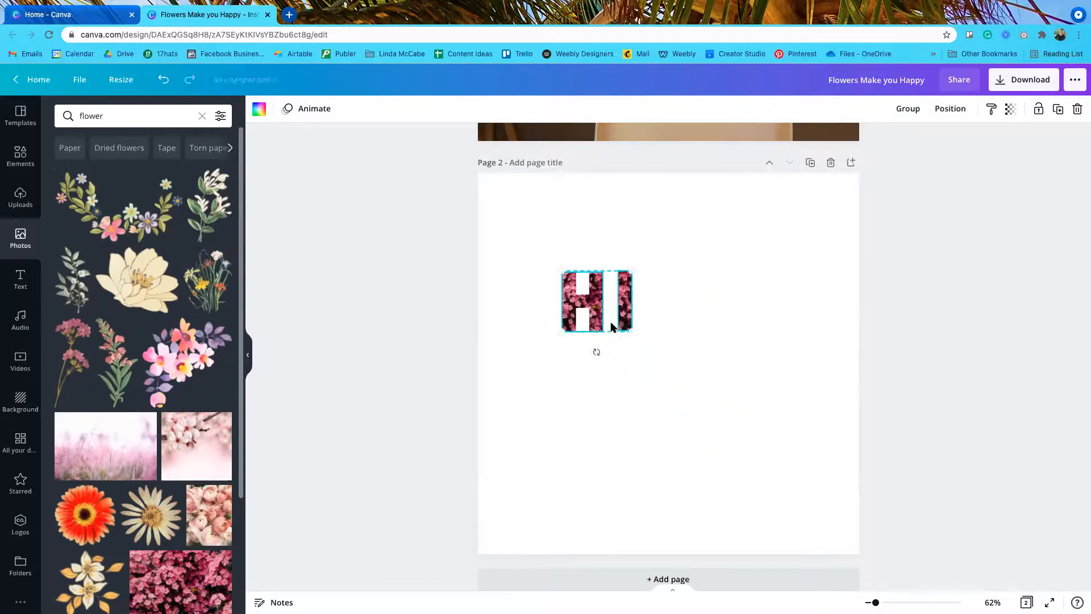
drag(606, 316, 539, 238)
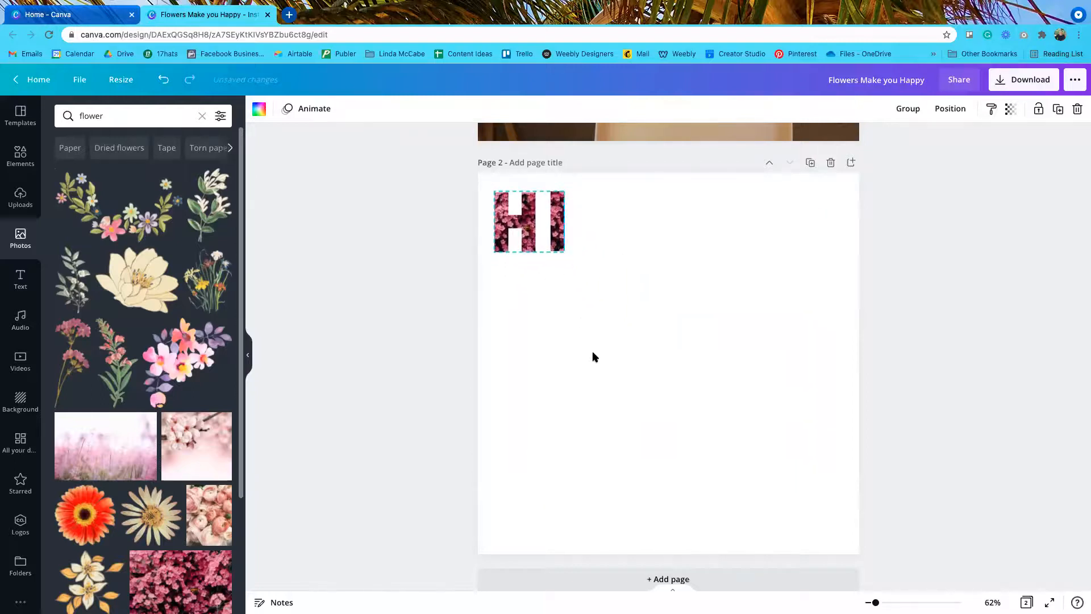
click(590, 397)
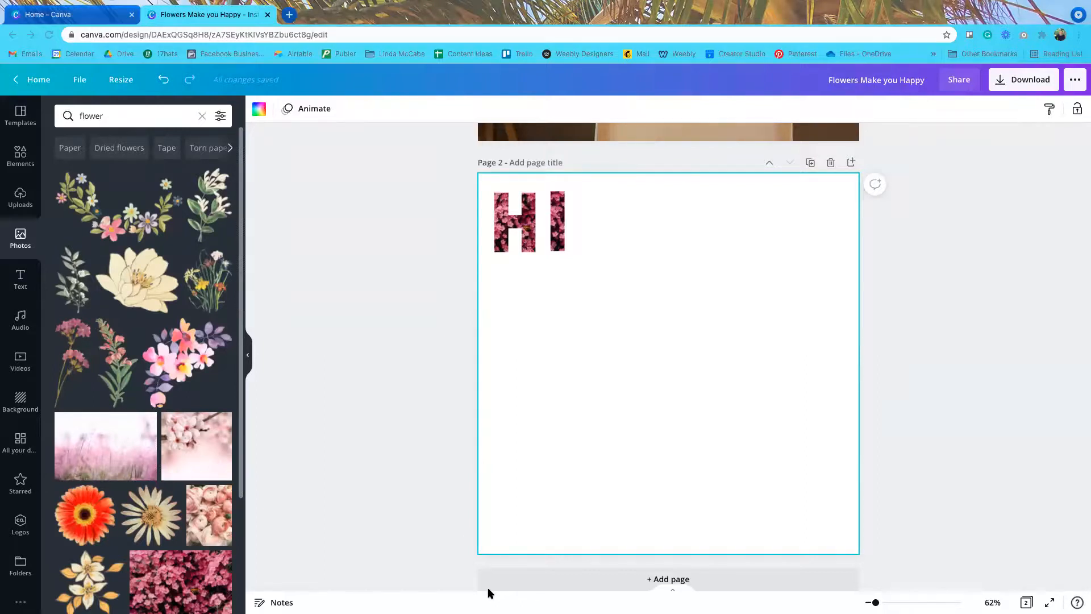
Step: Switch from the Canva editor to the full-screen webinar slide listing Steps 1 to 4
mouse_move(549, 4)
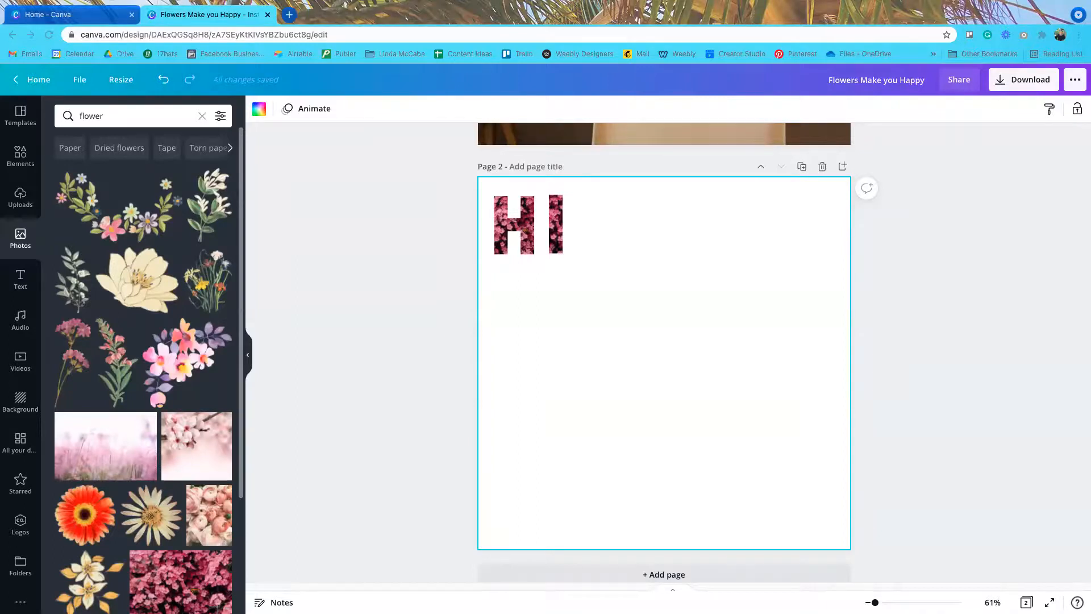
mouse_move(475, 3)
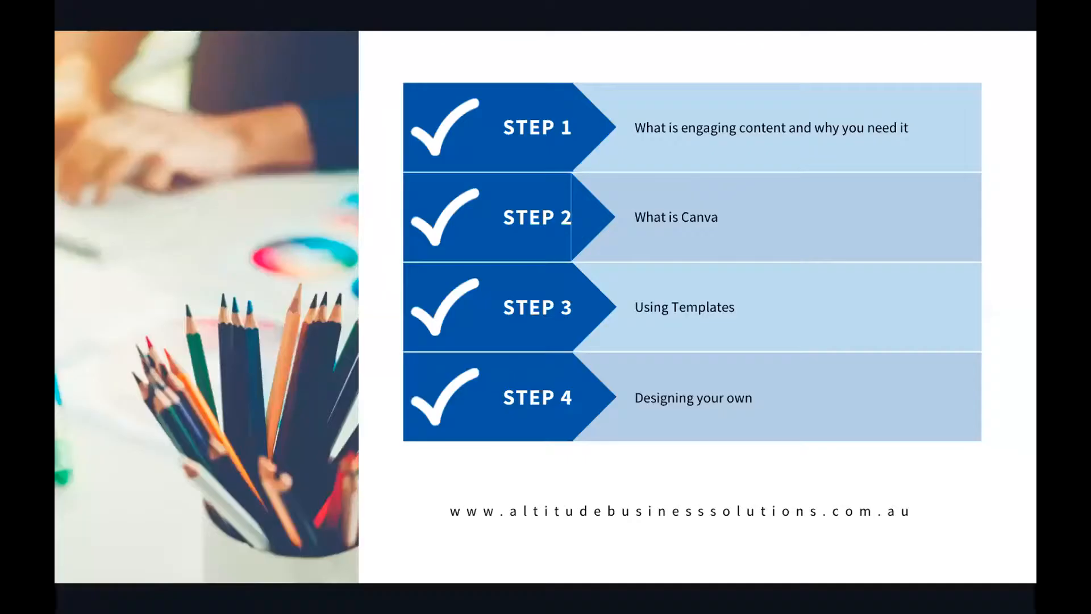
Step: Bring Chrome's Gmail webinar email window to the front and open a new tab beside it
mouse_move(298, 589)
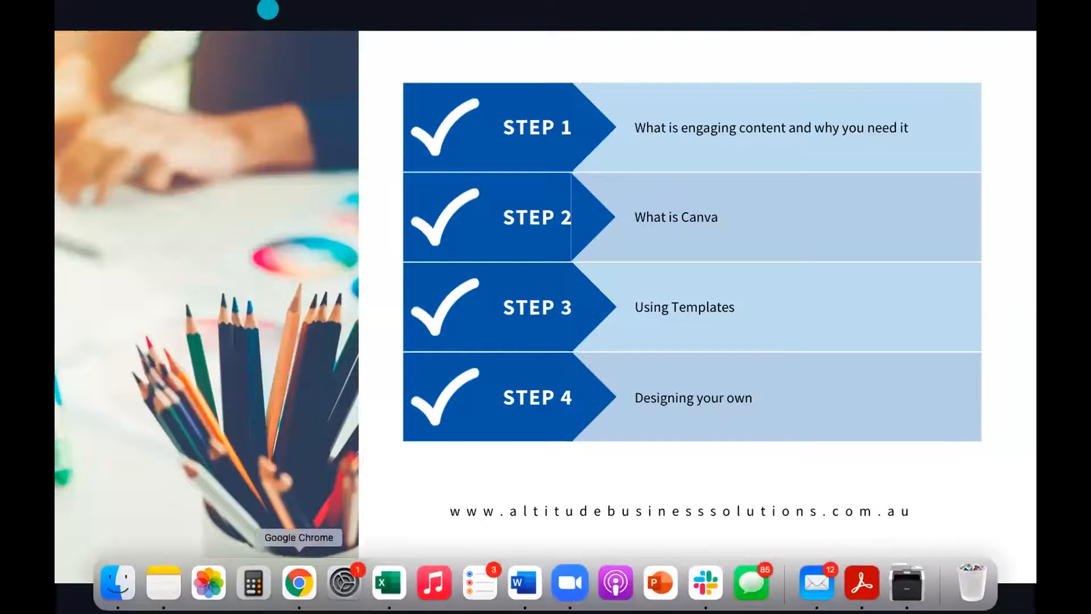
click(297, 588)
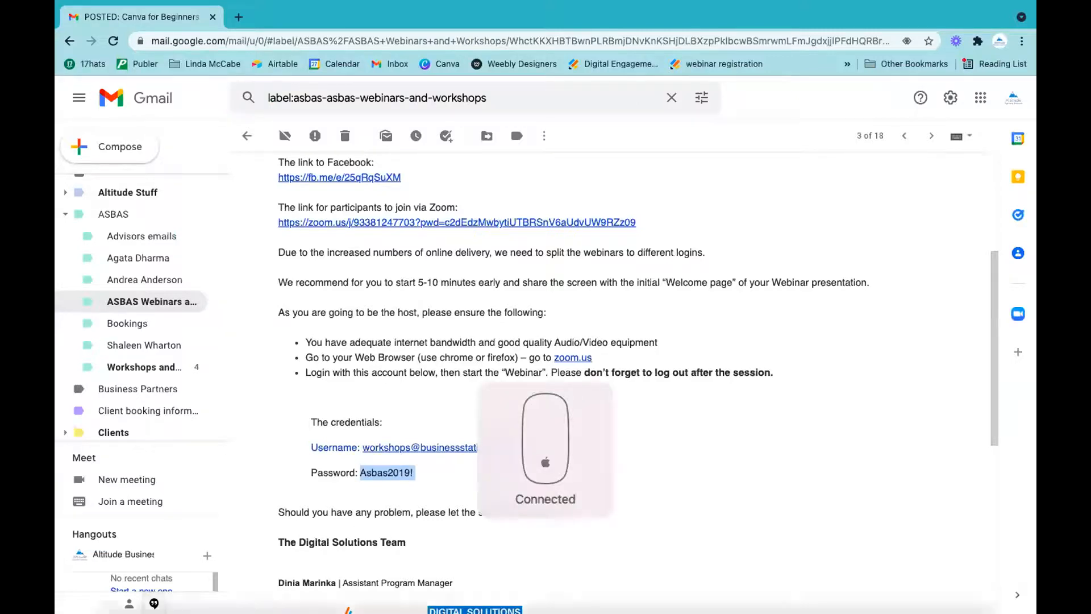
right_click(299, 582)
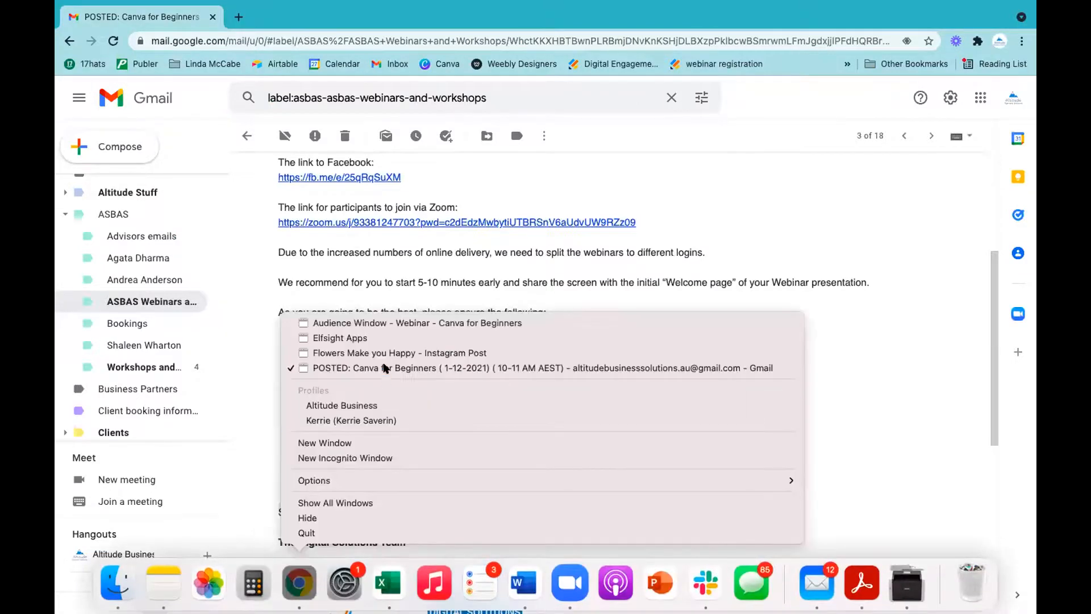
click(375, 323)
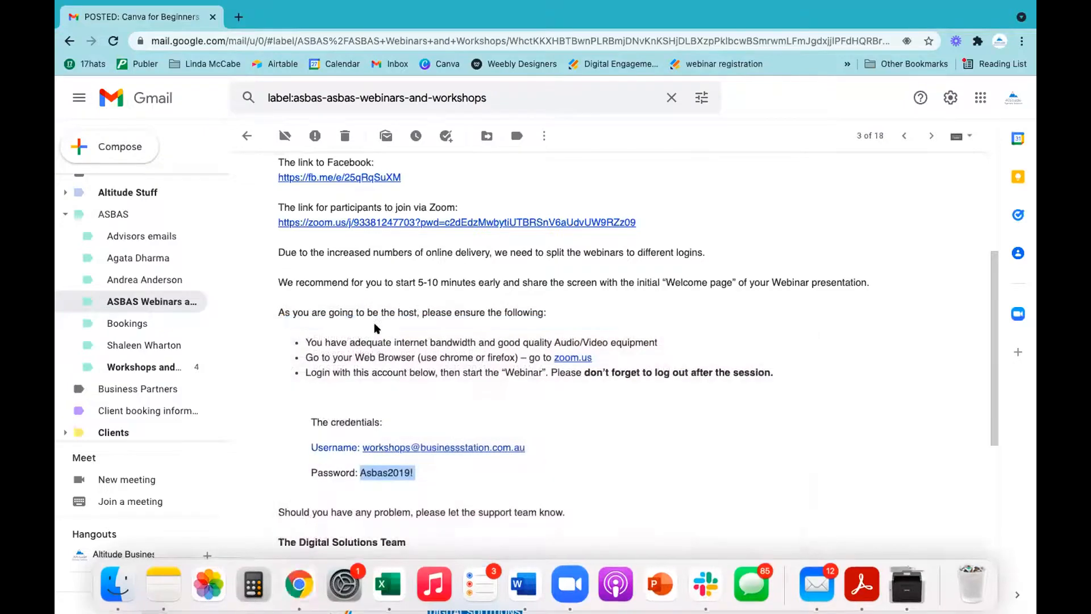
right_click(299, 582)
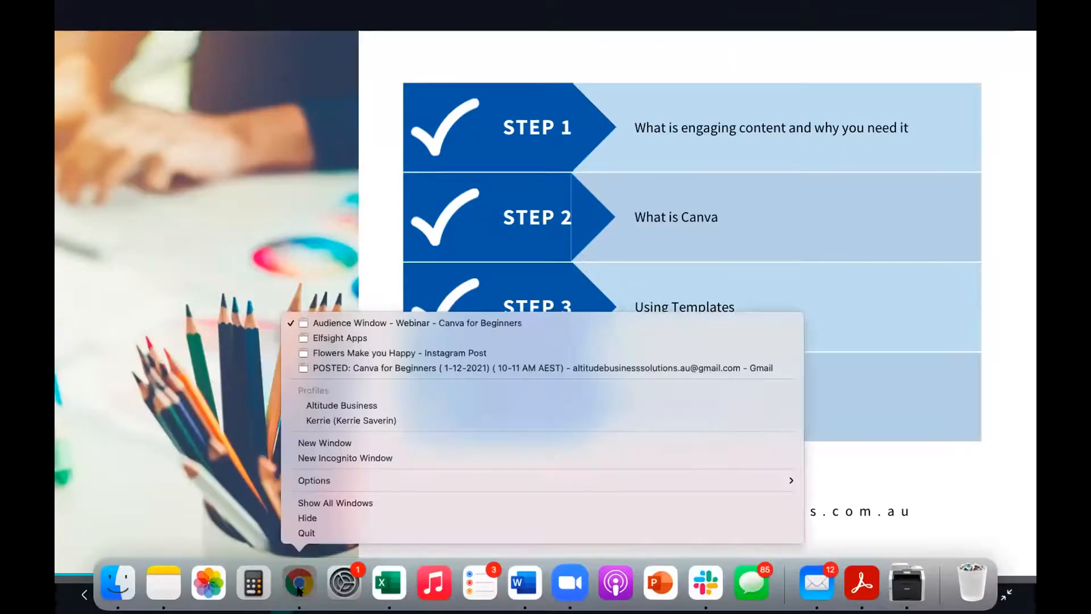
click(352, 368)
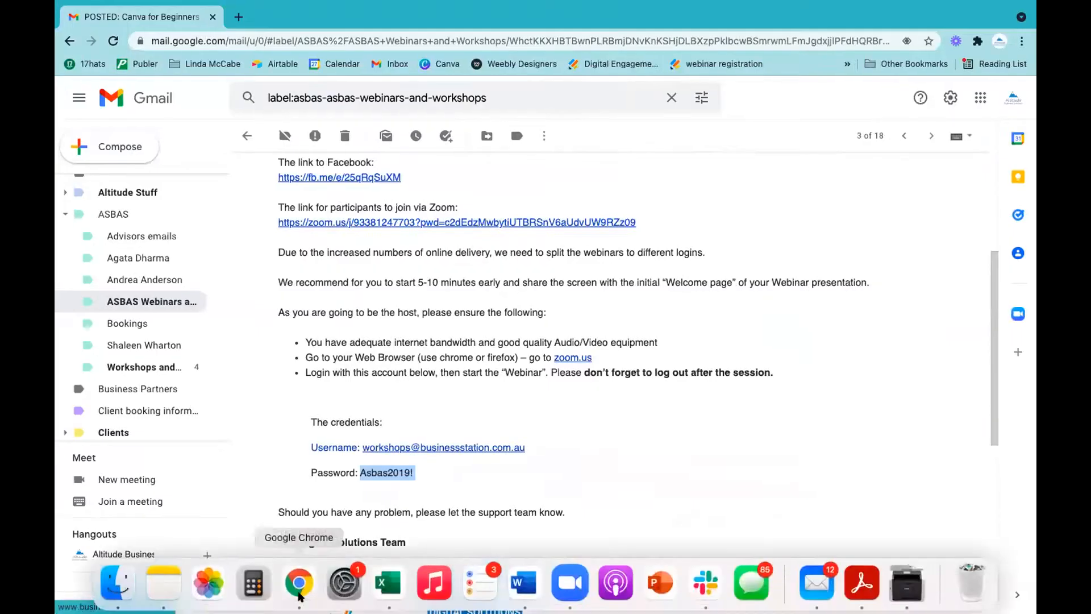
click(238, 18)
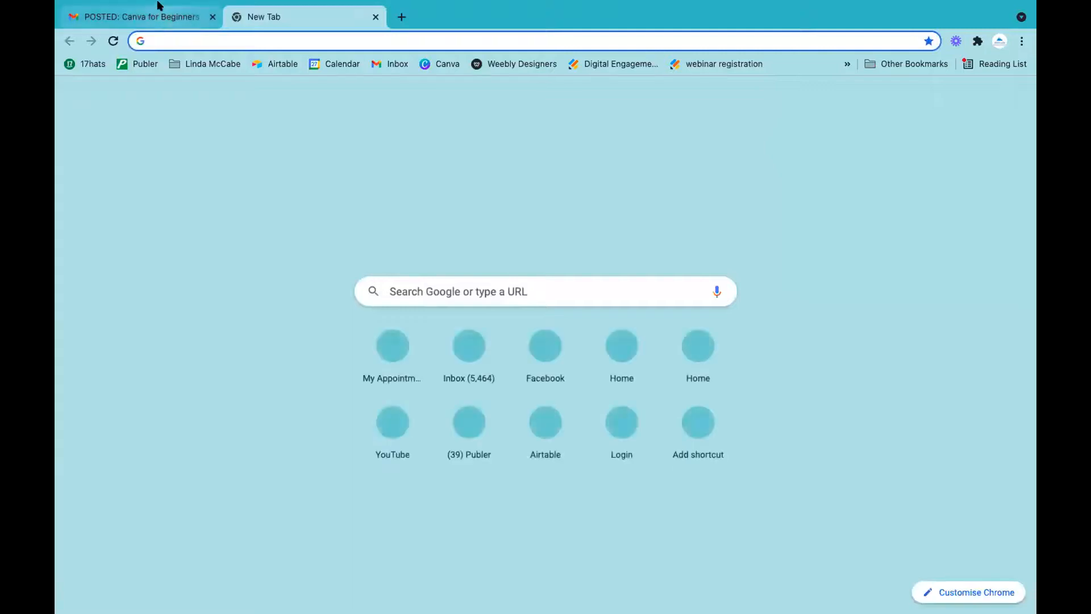
mouse_move(157, 7)
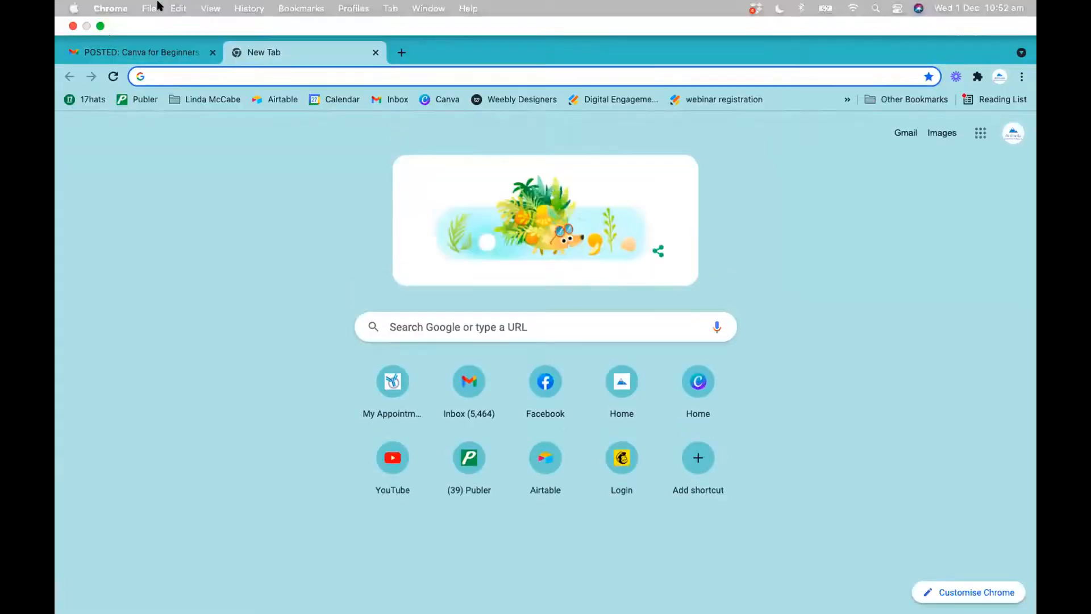
click(100, 26)
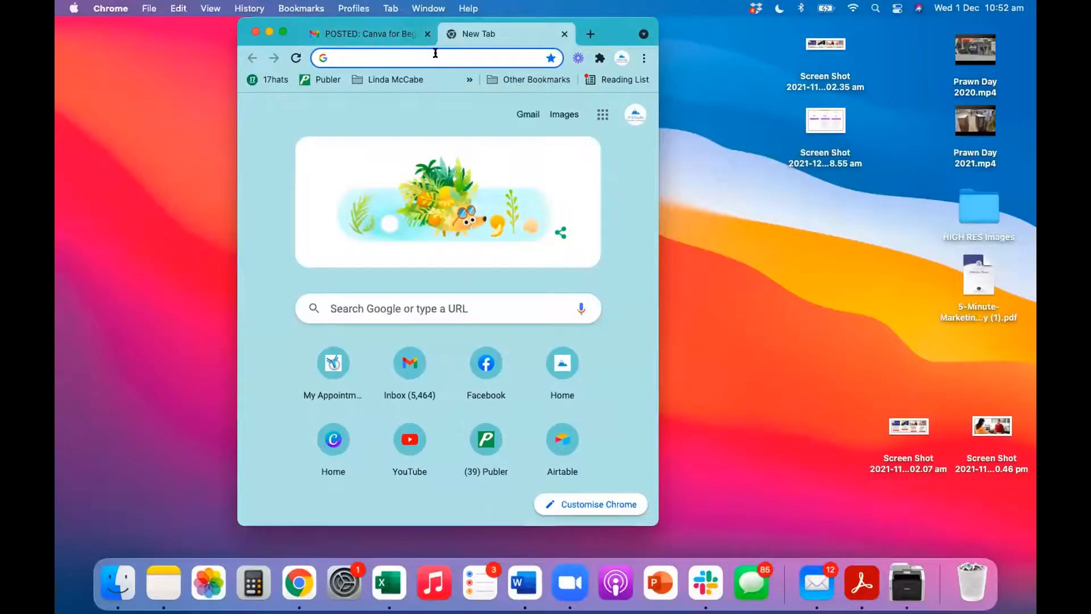
text(www.canva.com)
key(Return)
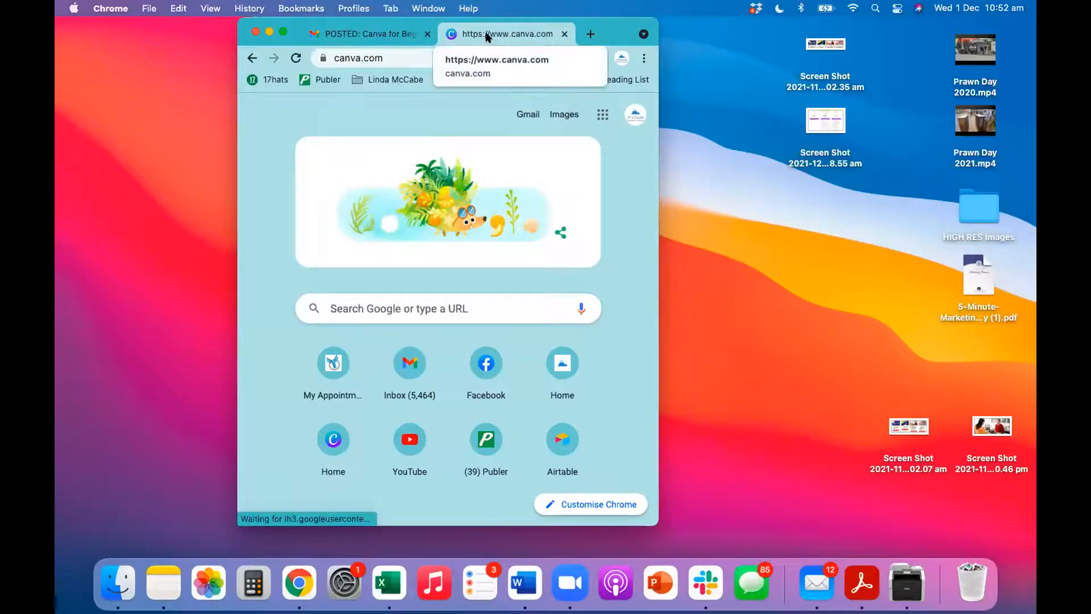
drag(500, 34, 544, 72)
drag(695, 74, 681, 1)
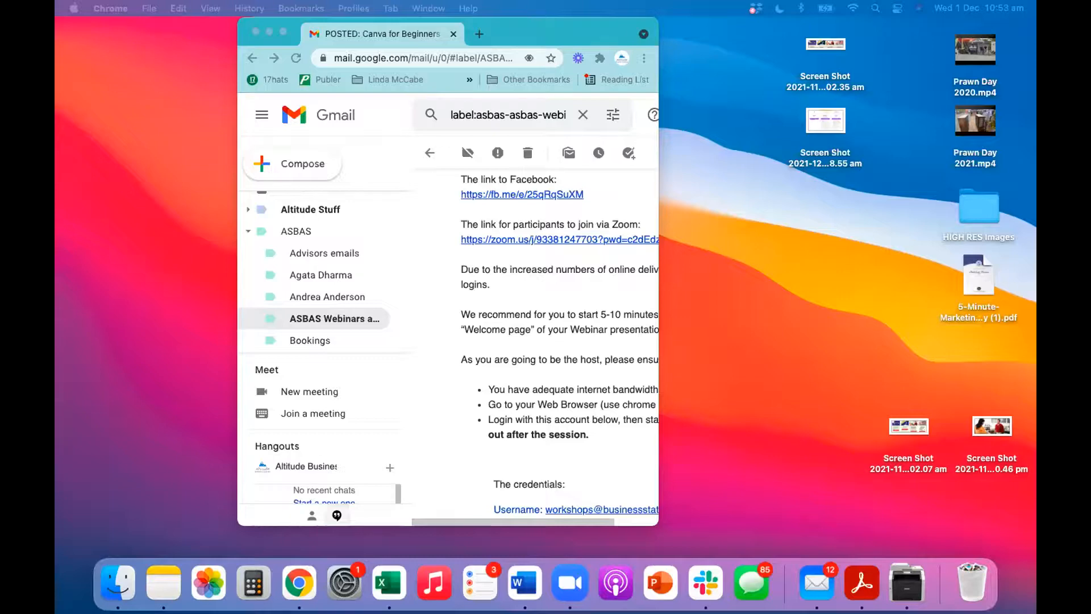
Step: Replace the Gmail address with canva.com and show the Canva home page full screen
click(396, 57)
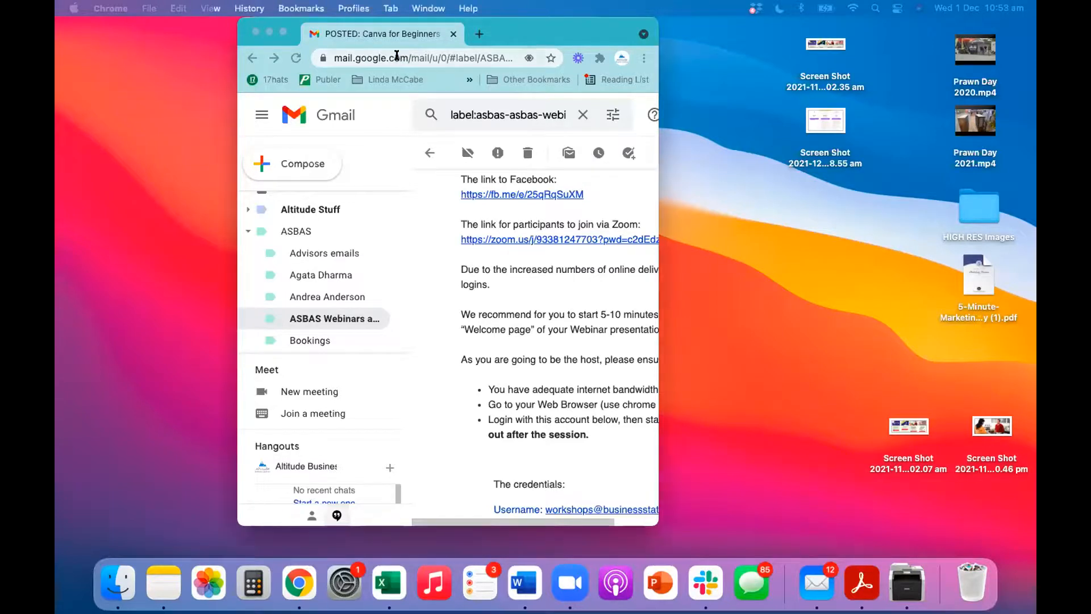
text(cavn)
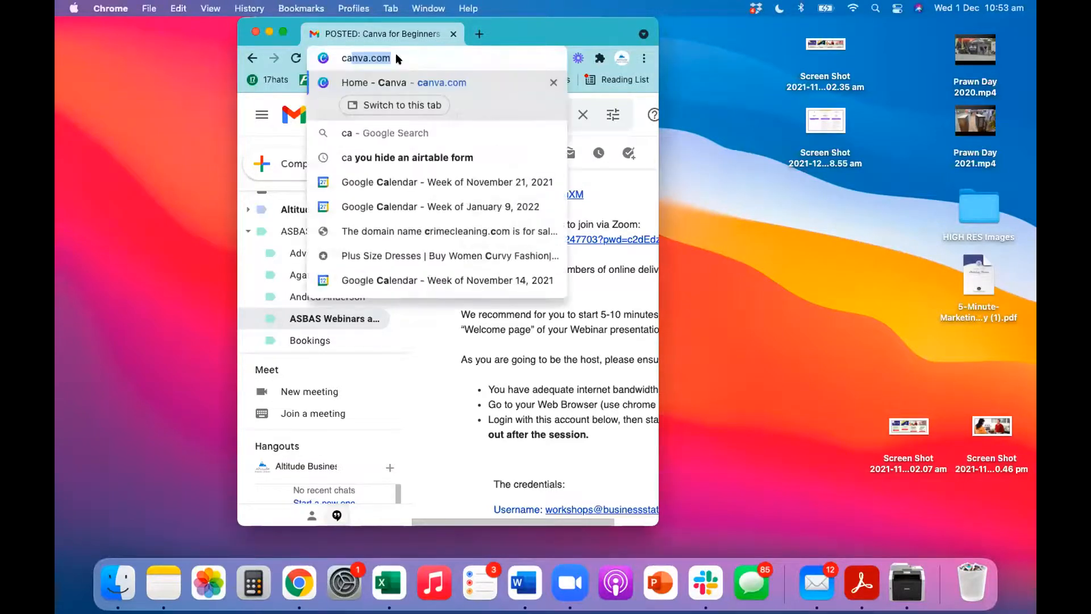
key(BackSpace)
key(BackSpace)
key(BackSpace)
key(BackSpace)
text(acan)
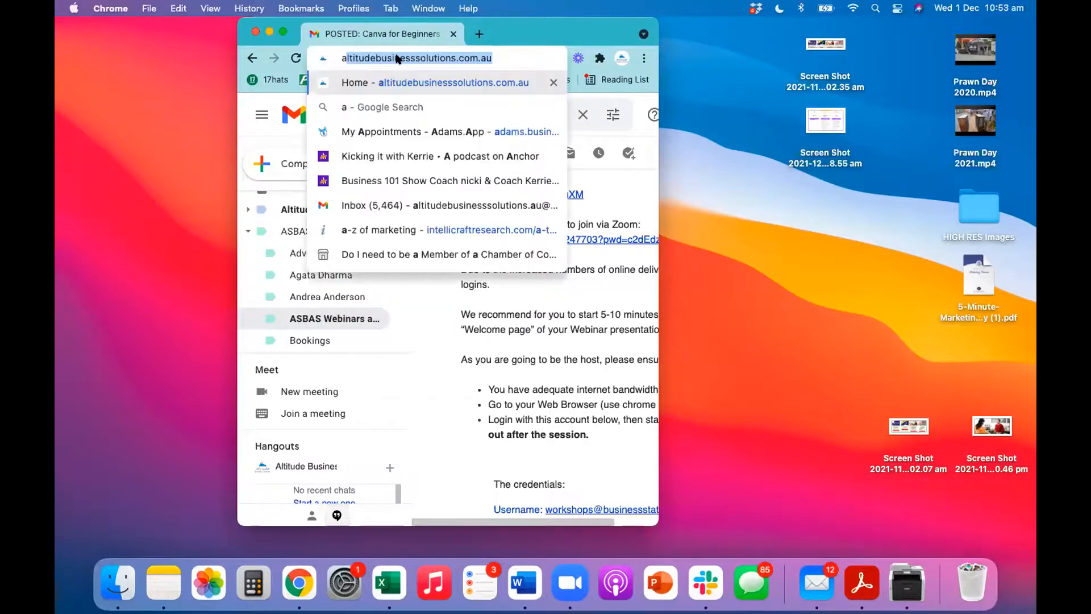
key(BackSpace)
key(BackSpace)
key(BackSpace)
key(BackSpace)
text(can)
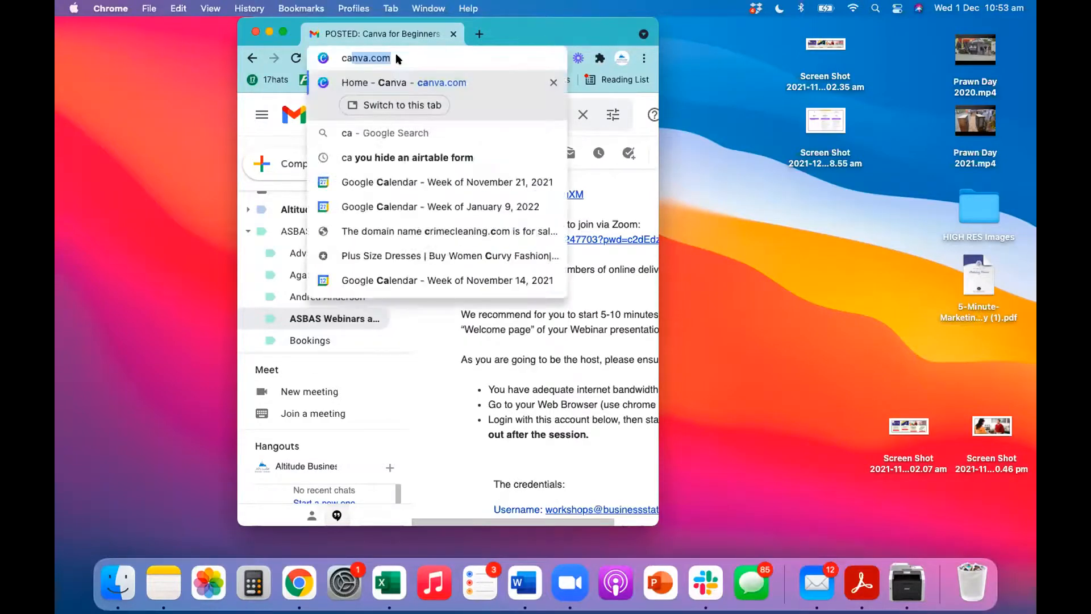
key(Return)
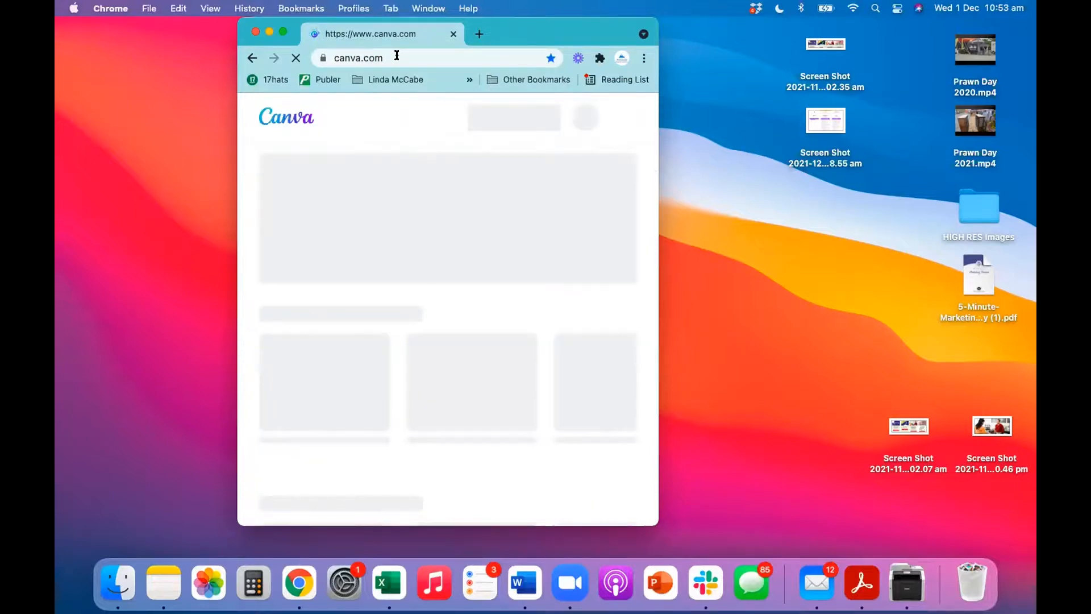
click(283, 32)
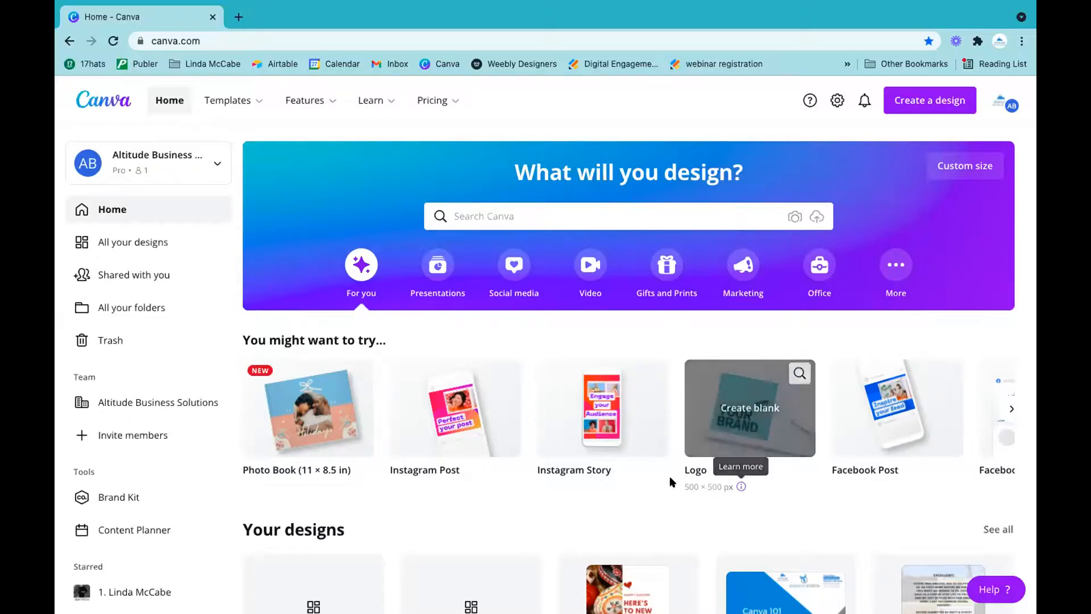
Step: Open the 'Webinar - Canva for Beginners' design from Your designs
scroll(662, 479, down, 4)
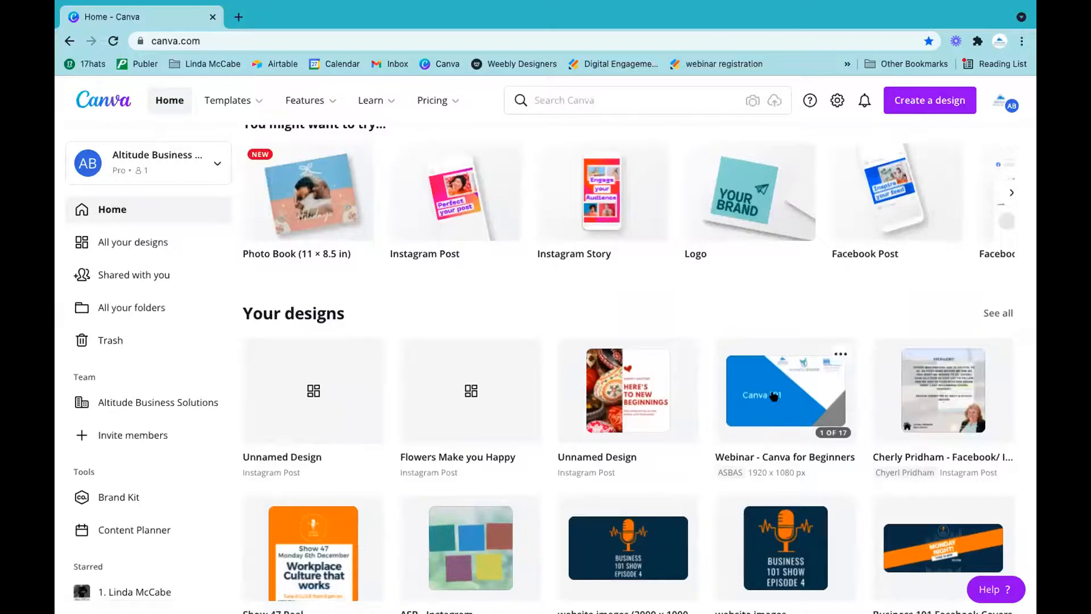
click(774, 396)
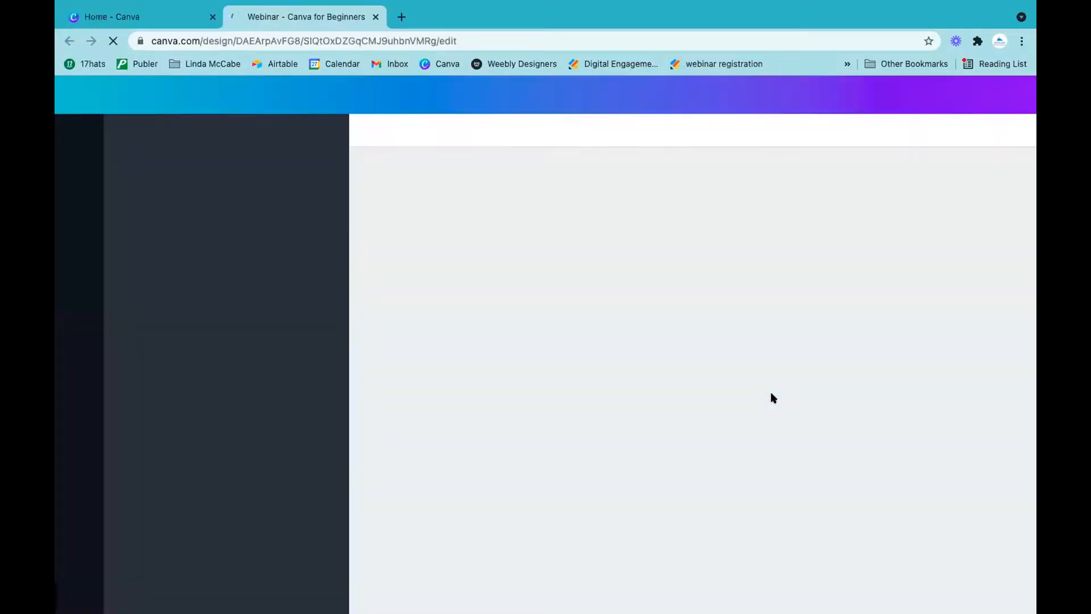